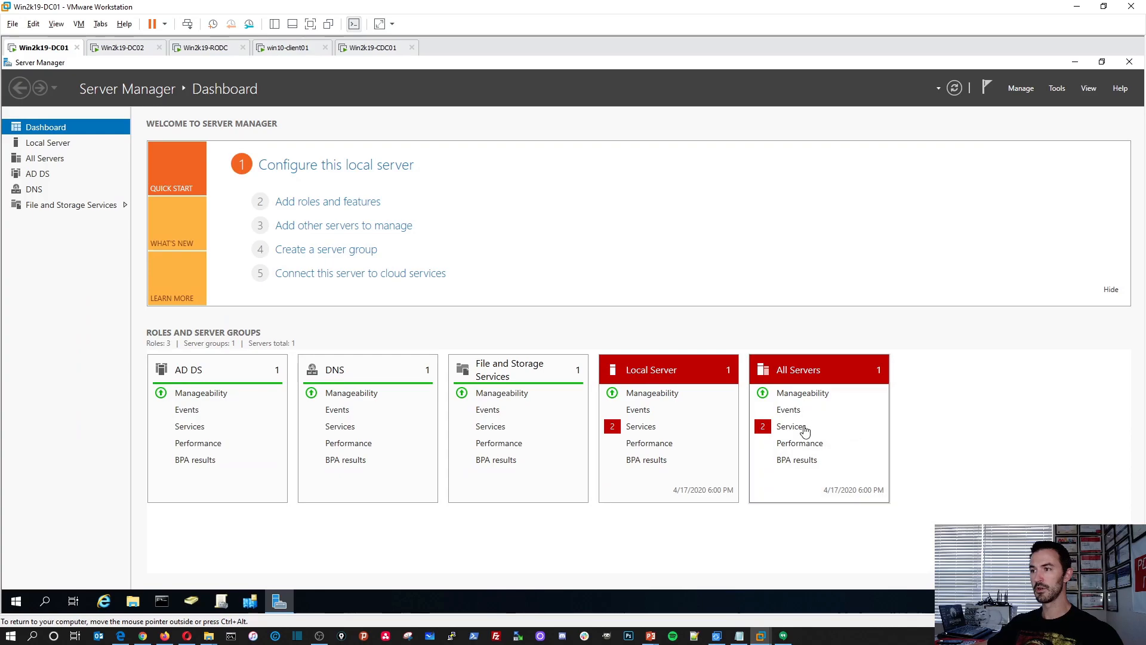
Start the stopped Diagnostic Policy Service and User Access Logging Service from the All Servers services details on Win2k19-DC01.
left_click(557, 309)
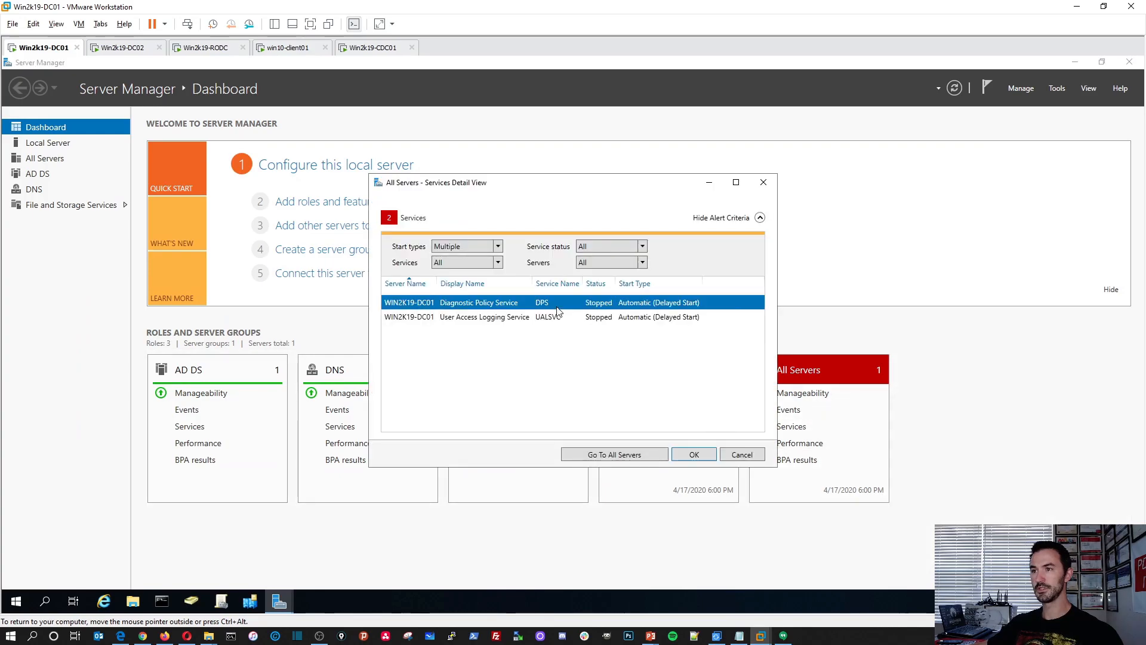
right_click(599, 307)
left_click(591, 315)
left_click(586, 316)
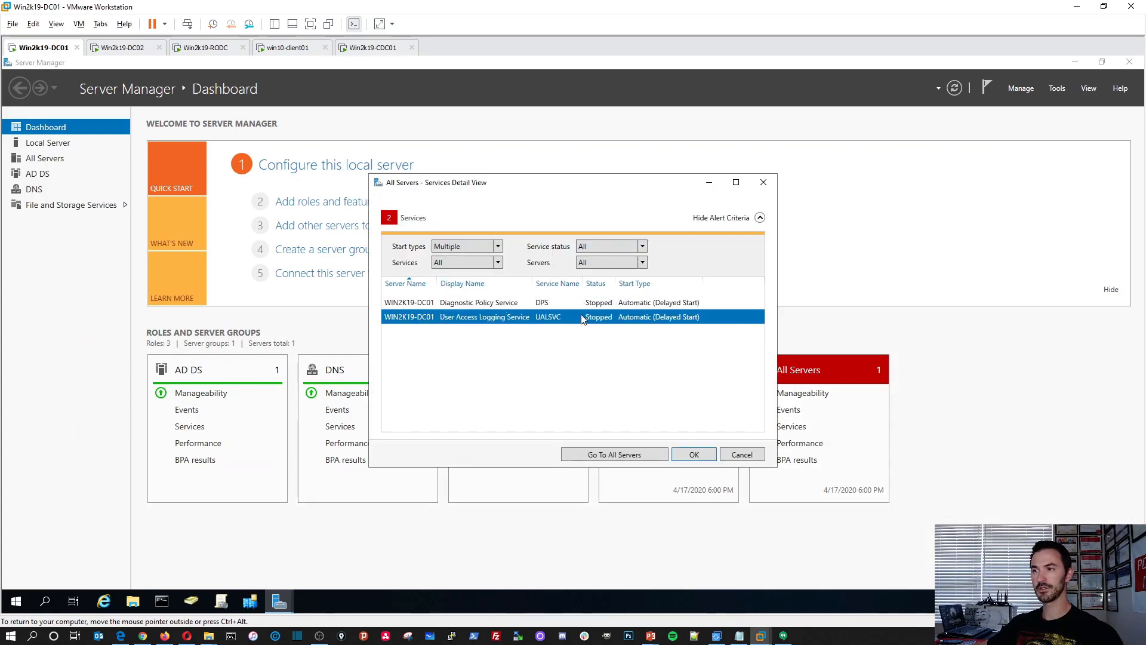
right_click(582, 319)
left_click(598, 325)
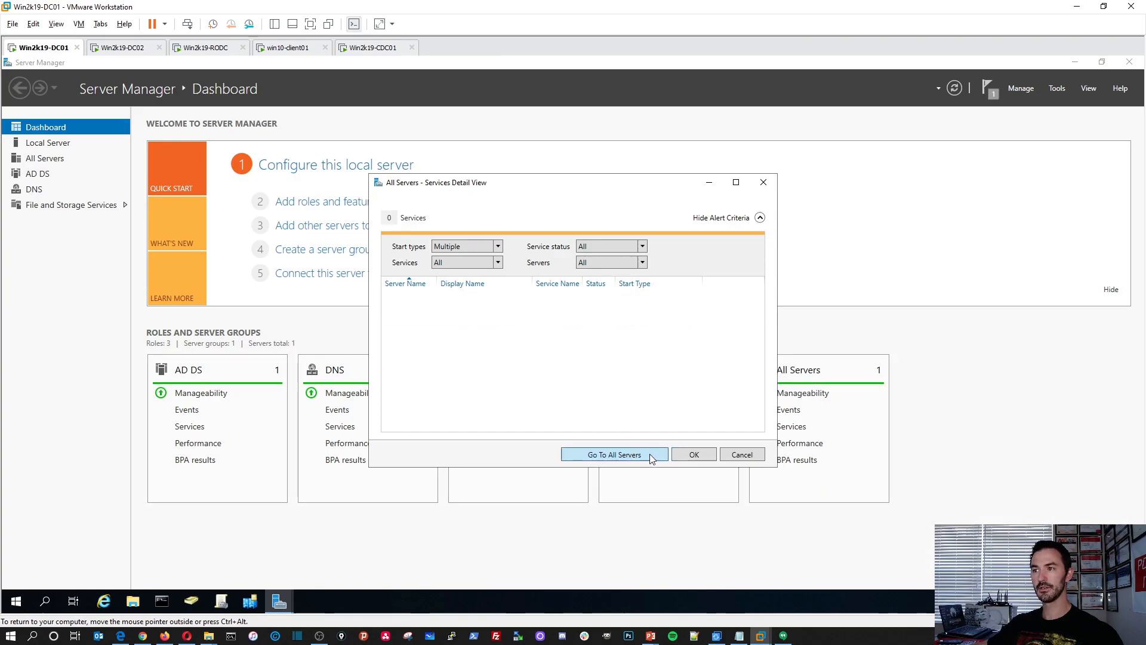
Leave the services details, view the Local Server page and return to the Dashboard.
left_click(606, 454)
left_click(48, 142)
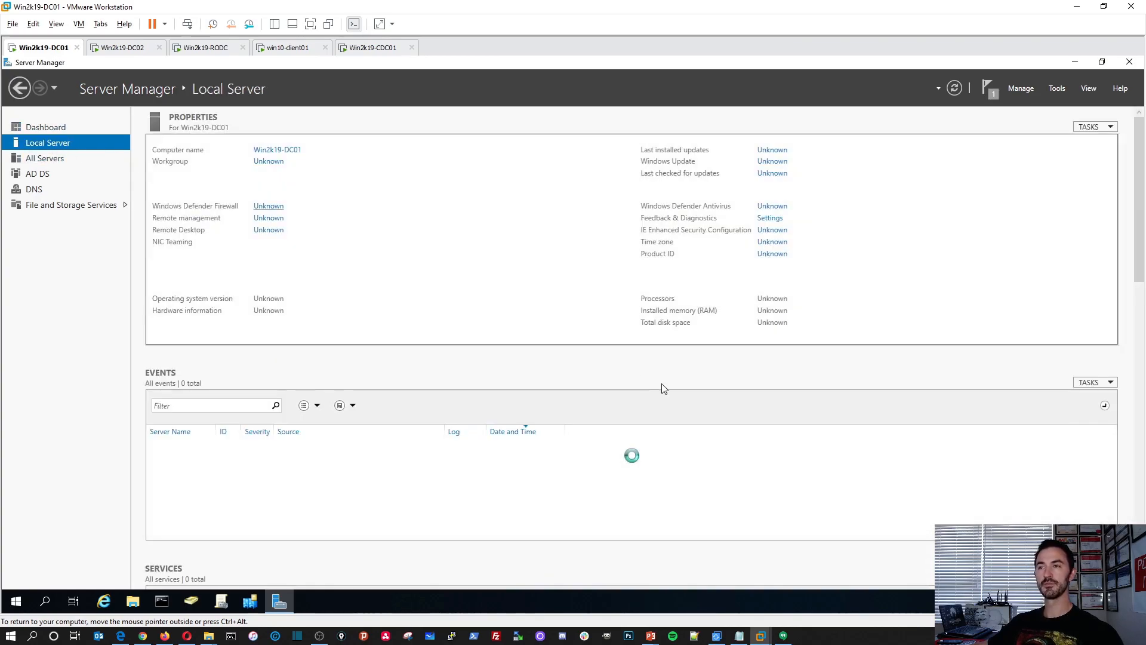
left_click(72, 127)
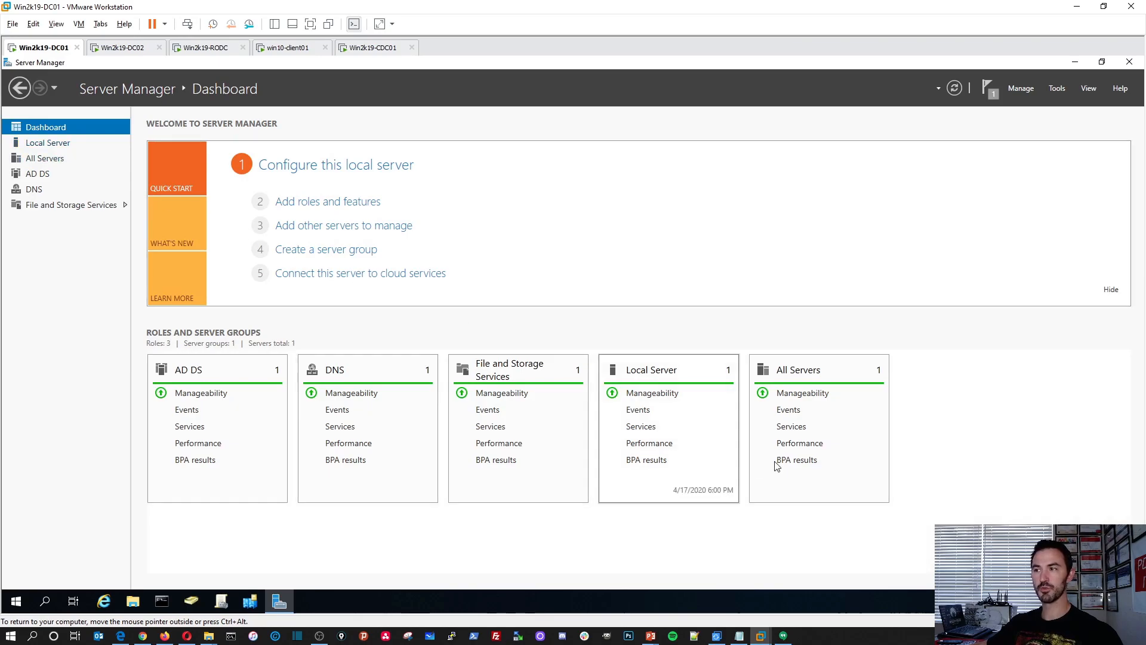
Switch to the Win2k19-DC02 virtual machine and sign in to the domain Administrator account with its password.
left_click(113, 47)
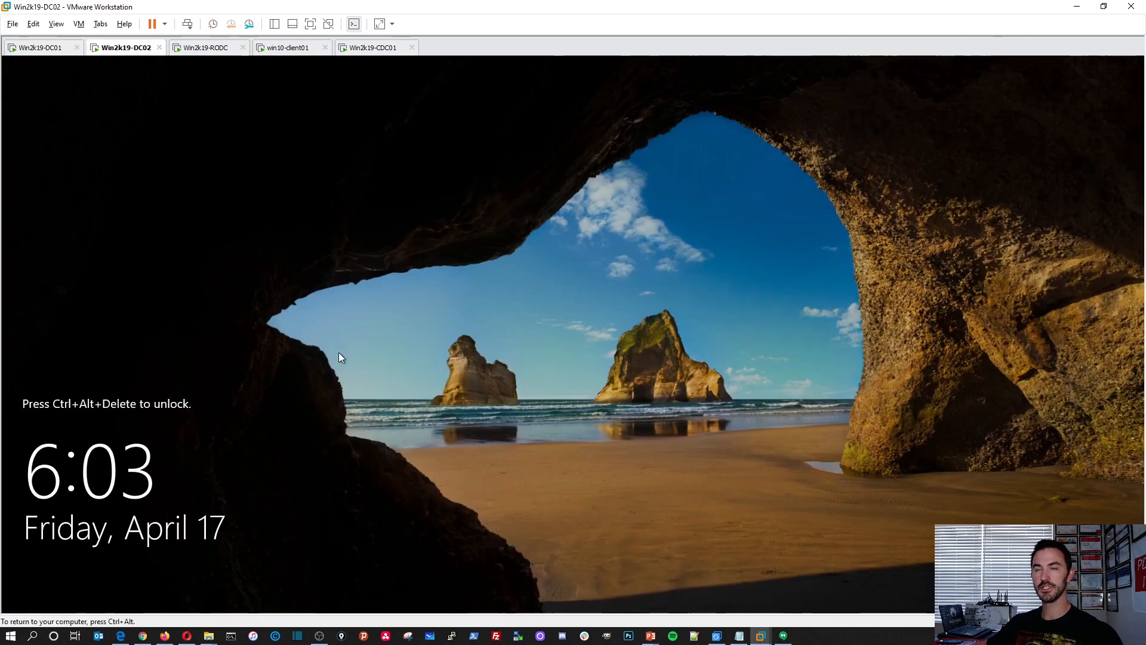
left_click(187, 24)
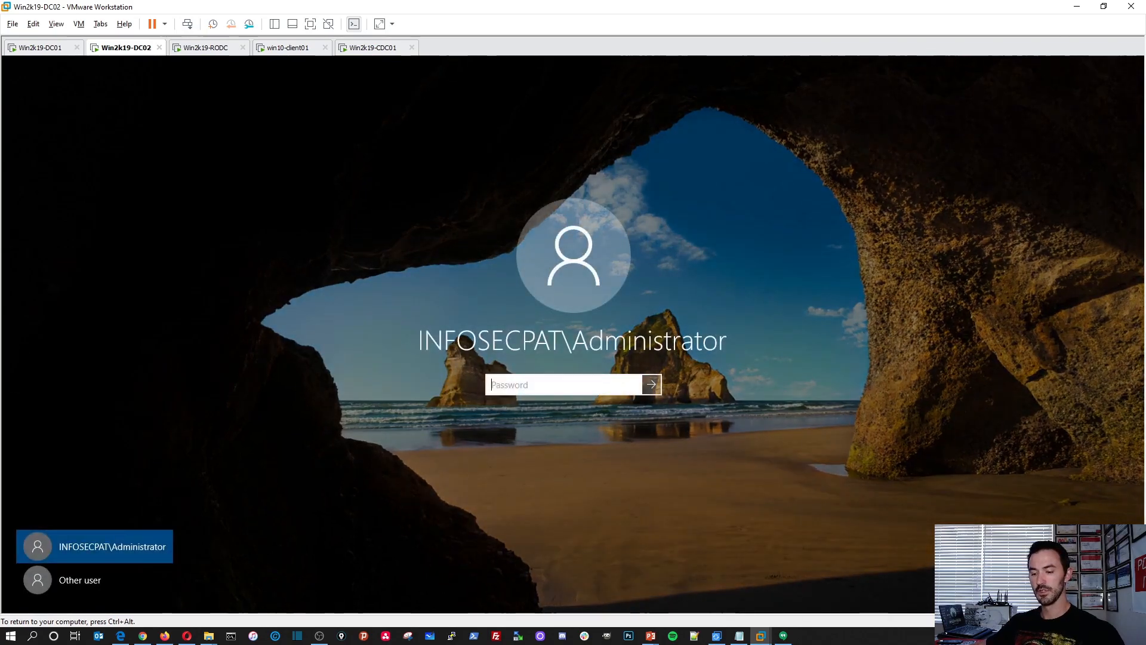
type("••")
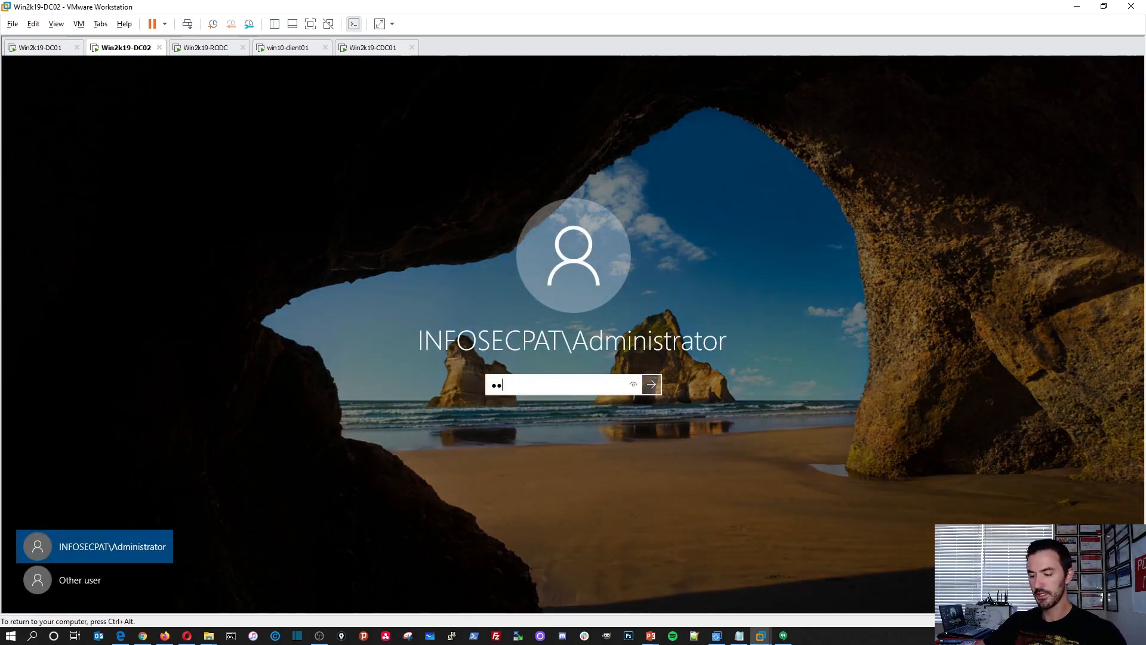
type("•••••••")
key("Return")
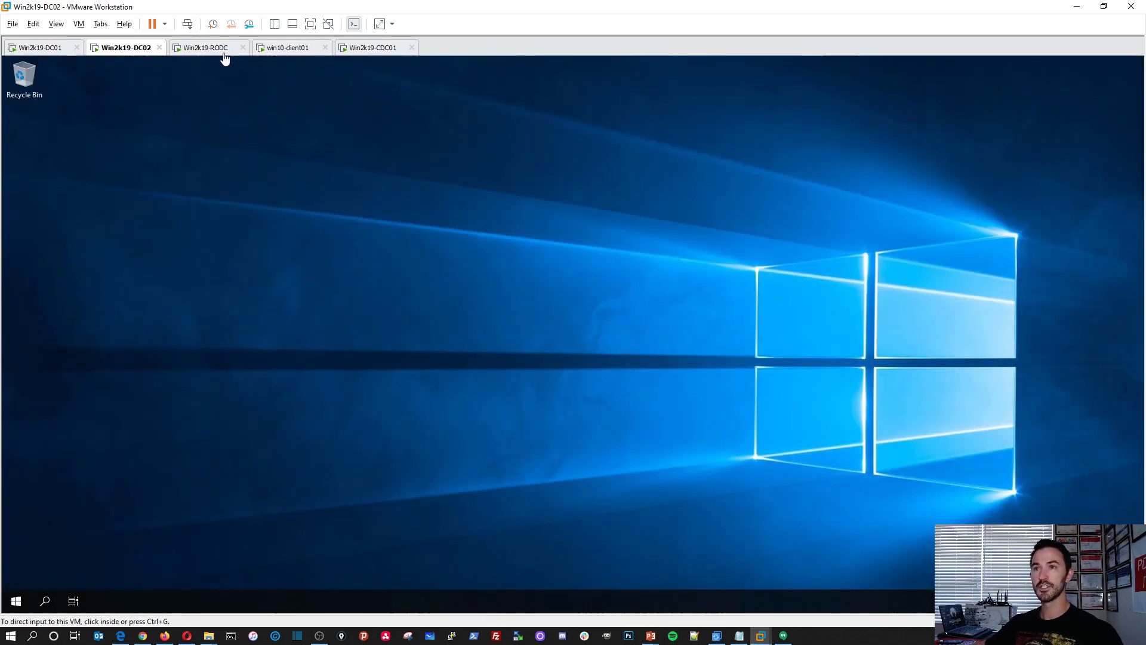
Check the Win2k19-RODC machine, switch to win10-client01 and run whoami in a Command Prompt there.
left_click(213, 51)
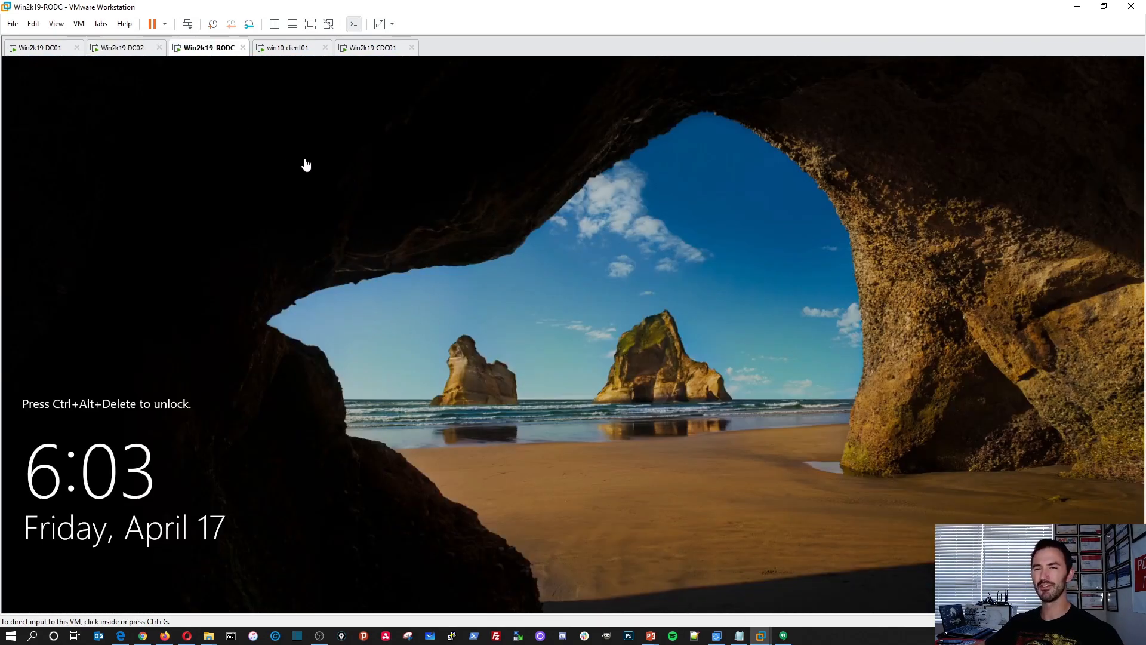
left_click(285, 54)
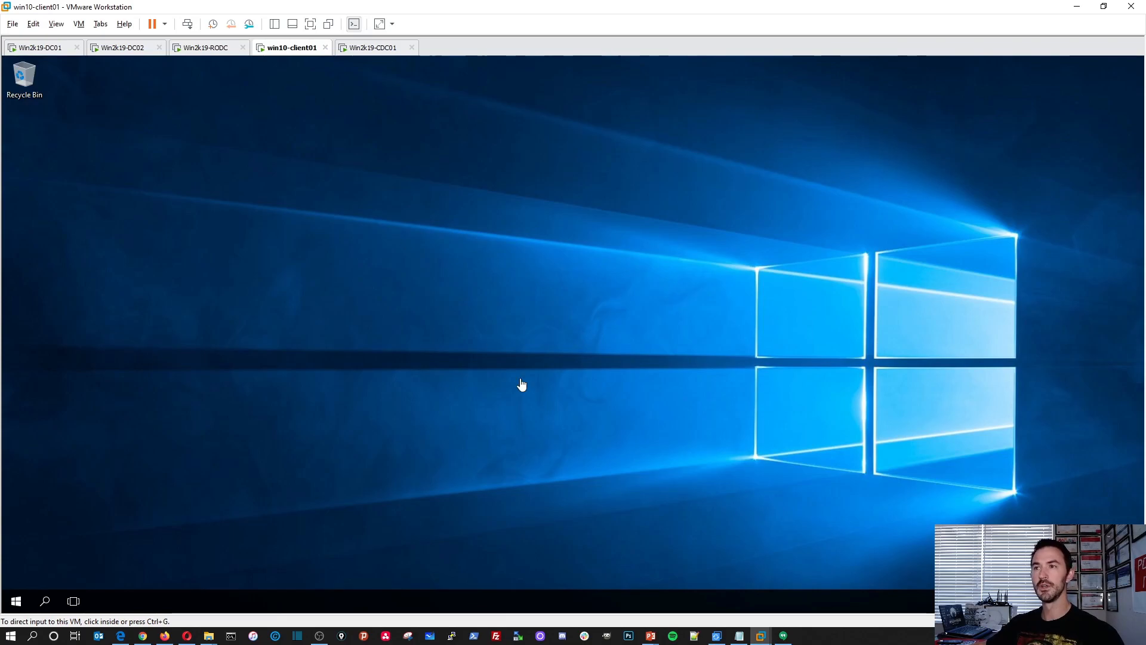
right_click(16, 601)
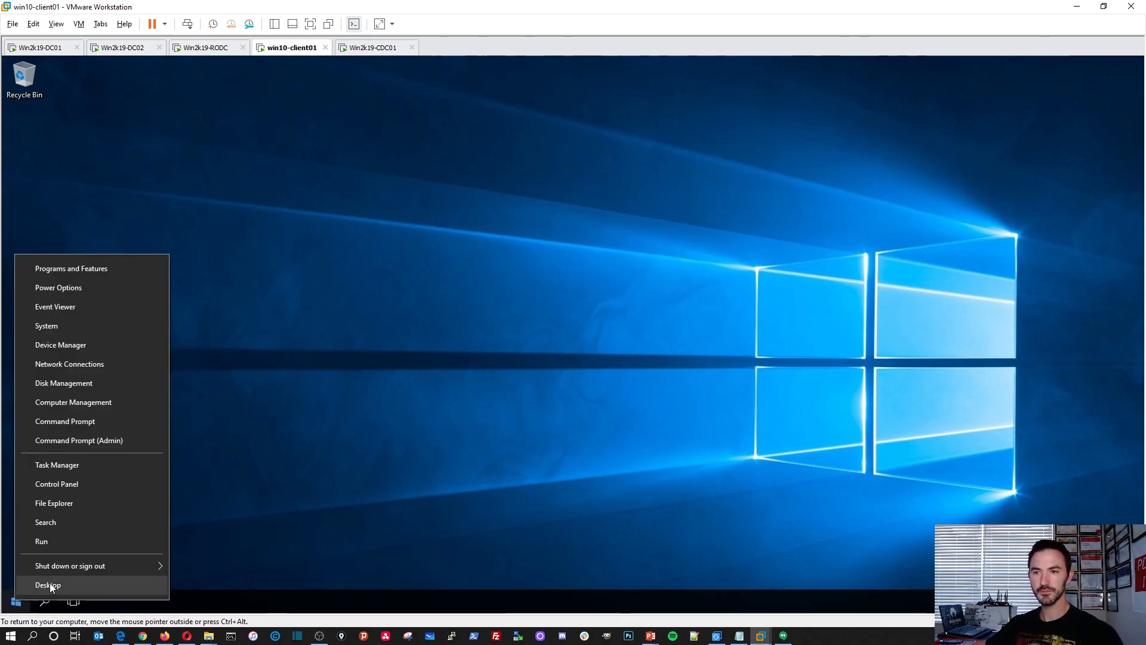
left_click(53, 542)
type("cmd")
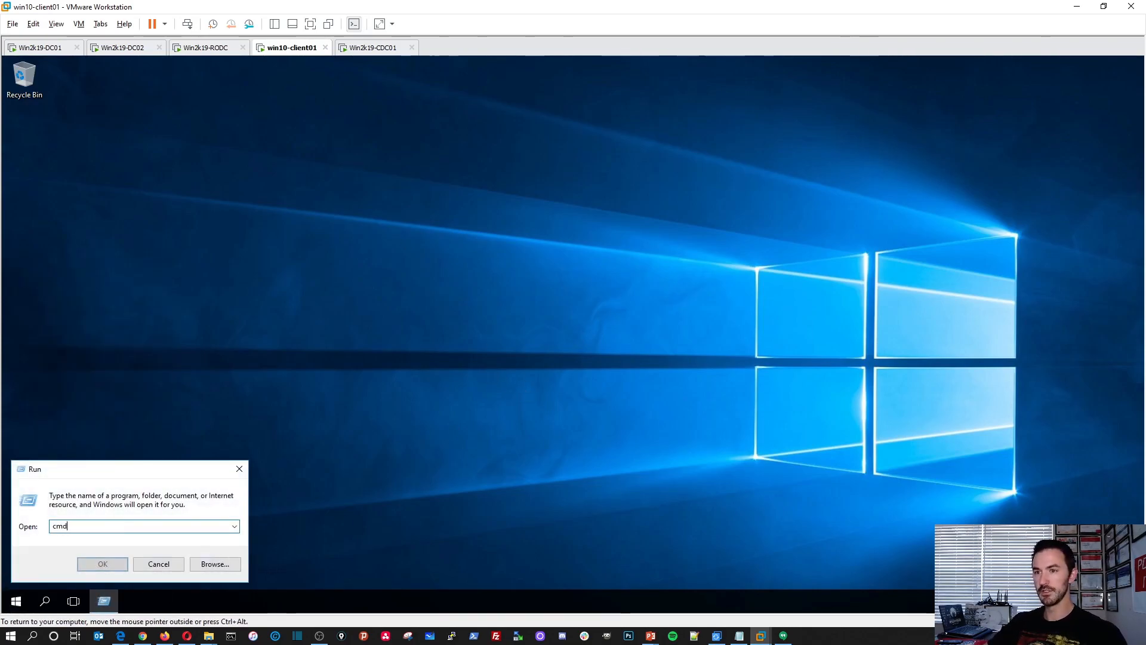
key("Return")
type("whoami")
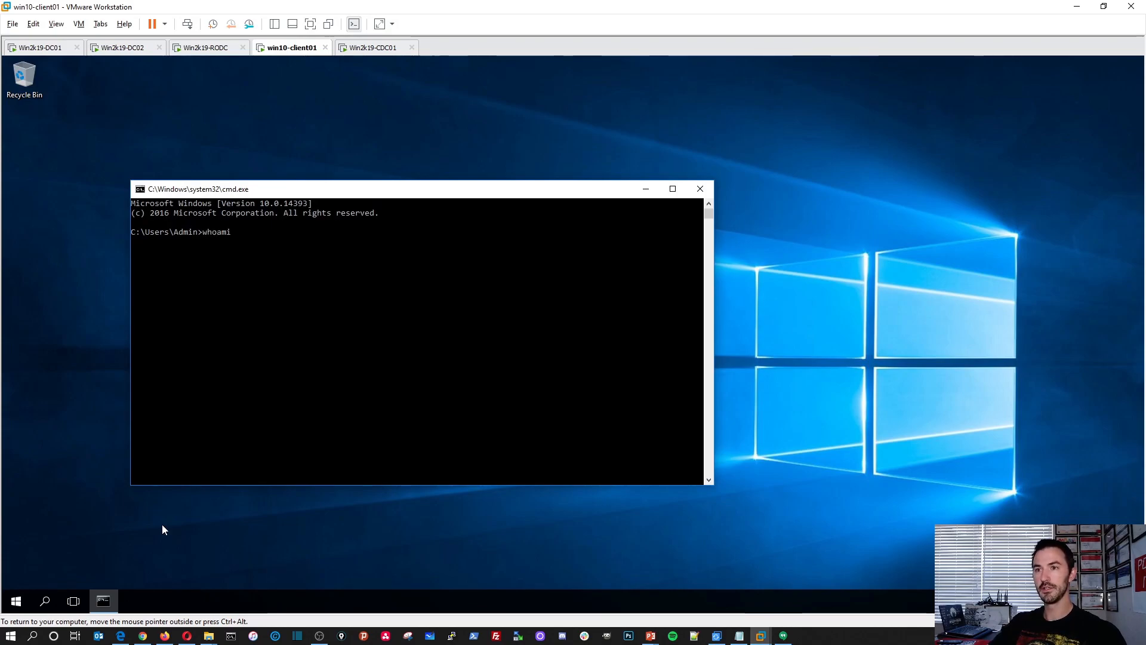
key("Return")
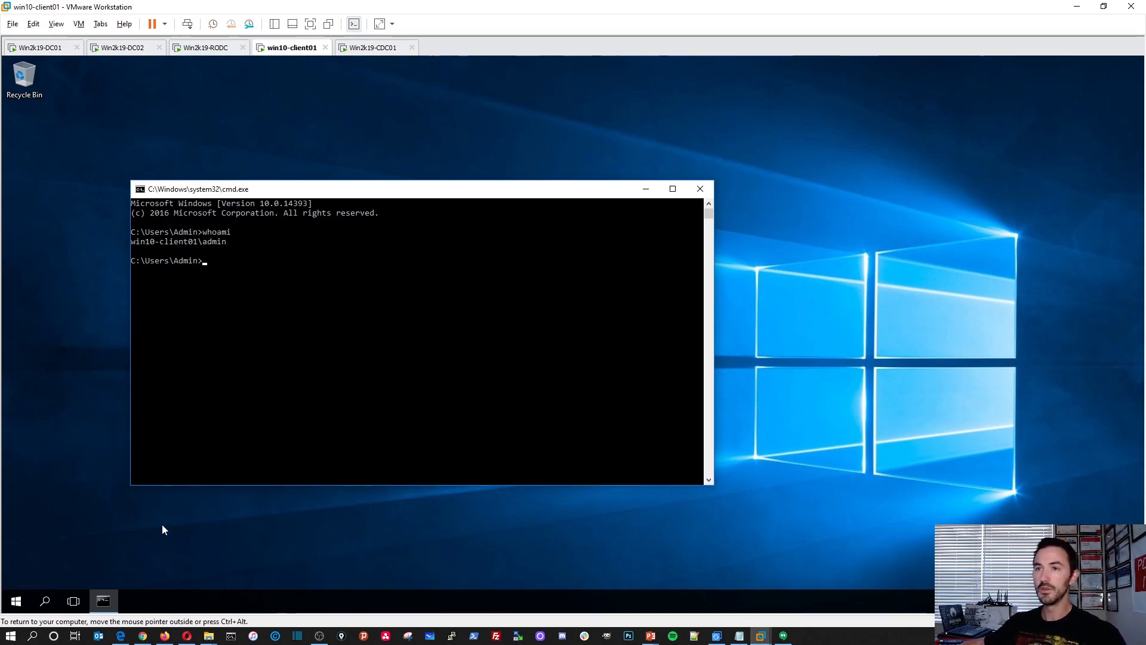
Run hostname in the win10-client01 Command Prompt and highlight the returned computer name.
left_click_drag(133, 242, 226, 242)
left_click(226, 270)
type("hostname")
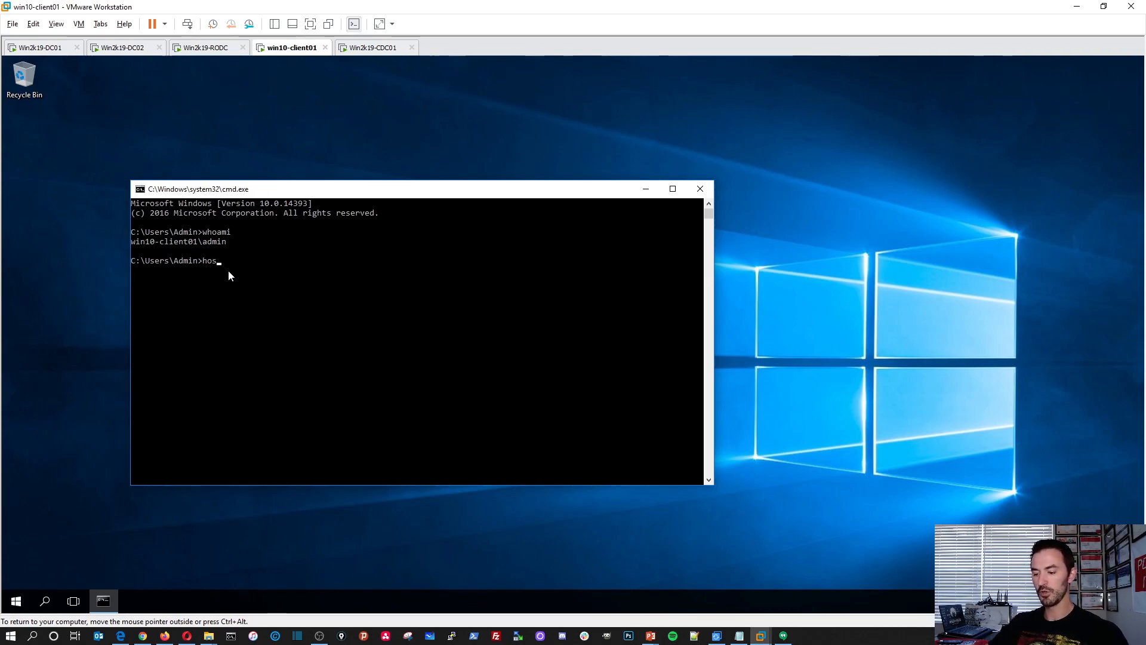
key("Return")
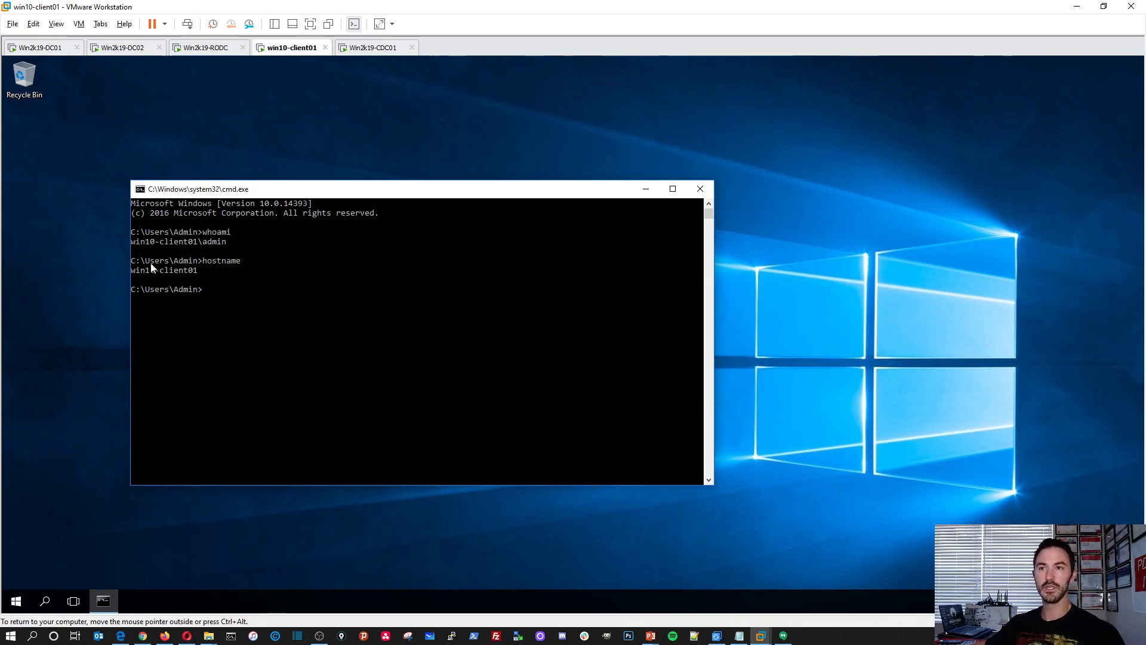
left_click_drag(202, 270, 182, 267)
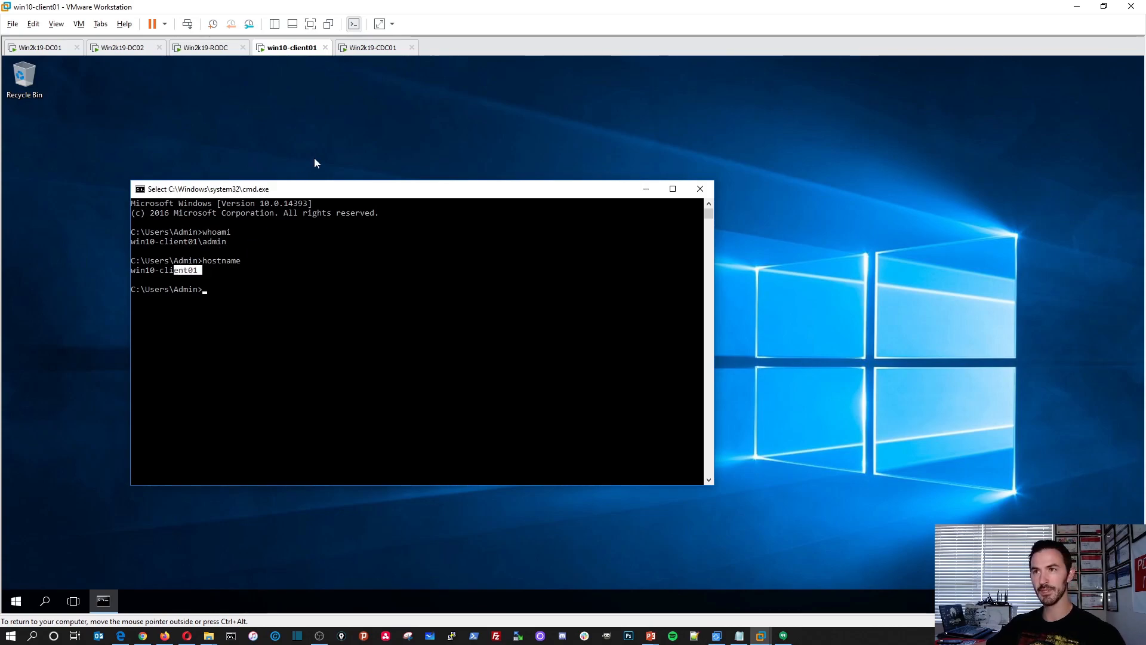
Switch to the Win2k19-CDC01 virtual machine and sign in as Administrator with the account password.
left_click(370, 48)
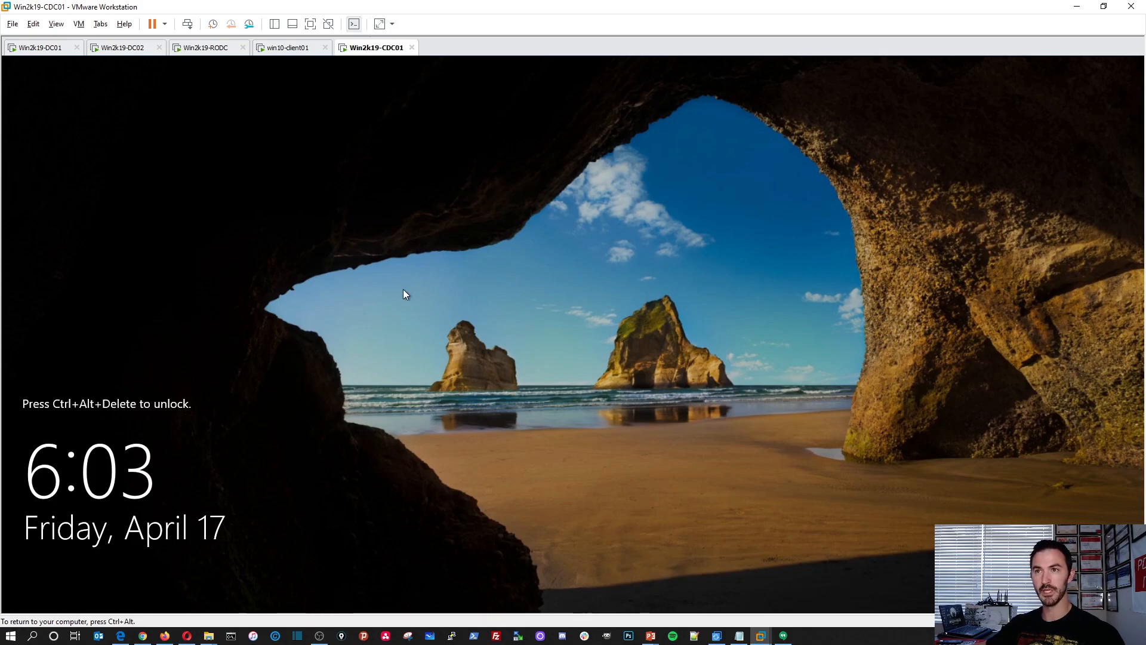
left_click(188, 25)
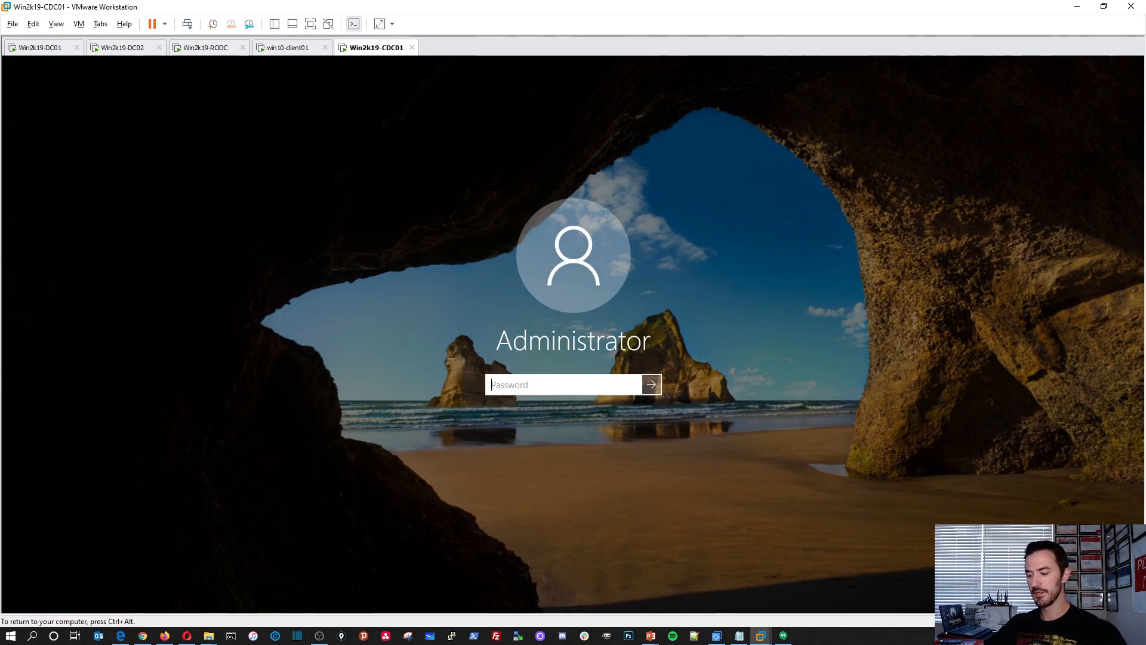
type("••••••••••••")
key("Return")
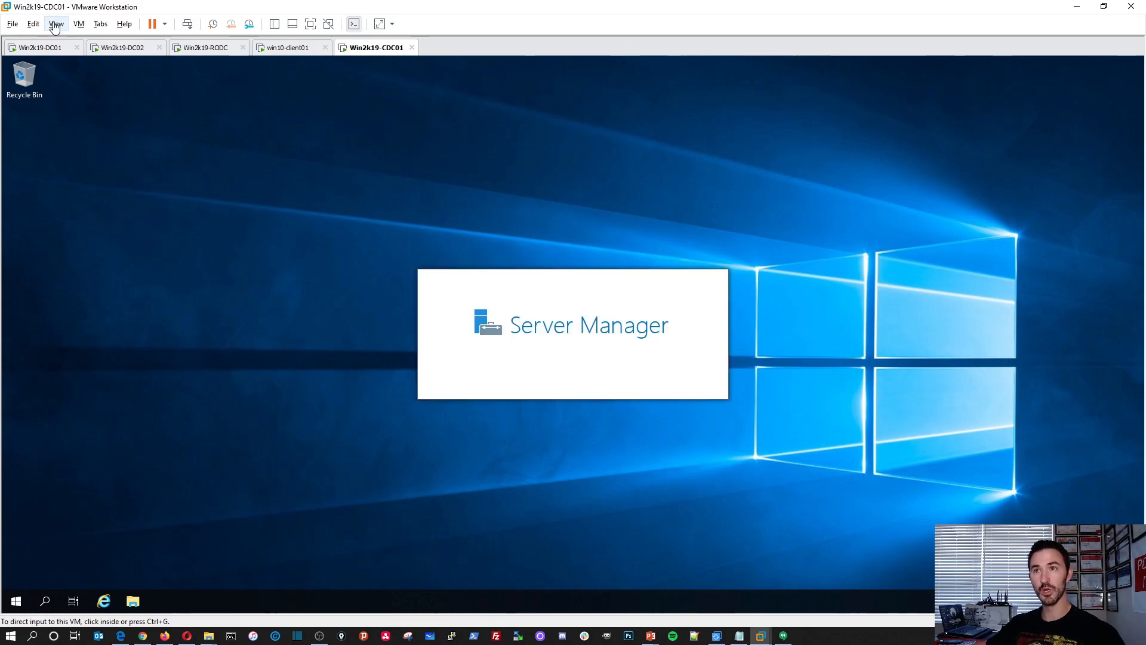
View the Win2019-IMAGE machine's summary from the virtual machine library, and close both the summary and the library.
left_click(79, 24)
mouse_move(56, 24)
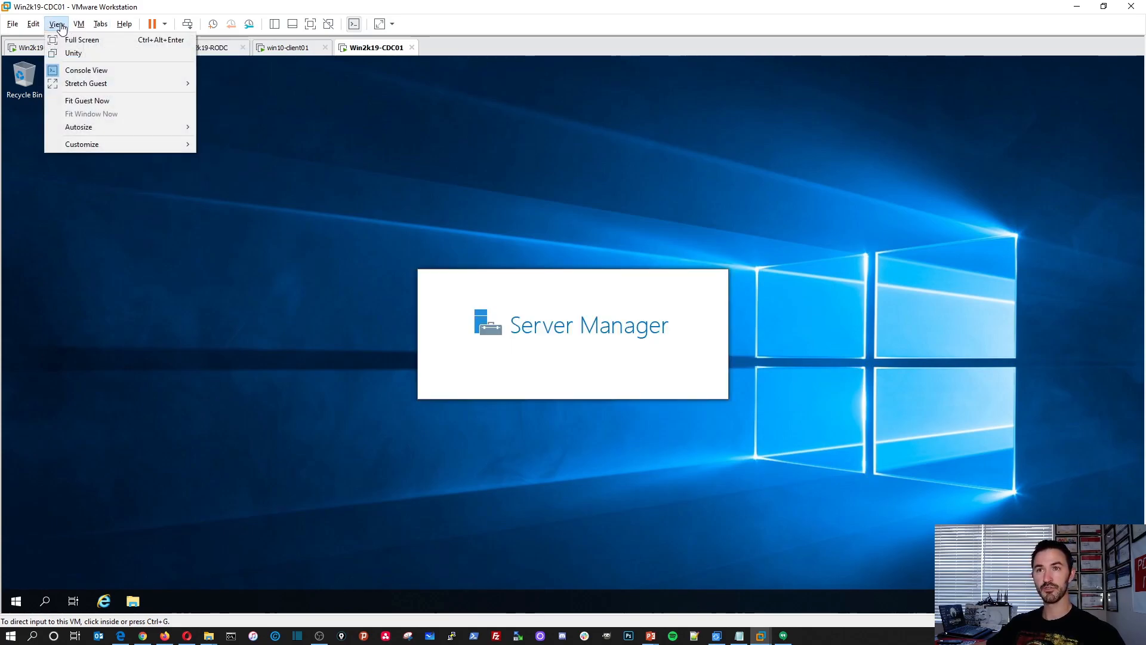
mouse_move(81, 143)
left_click(209, 146)
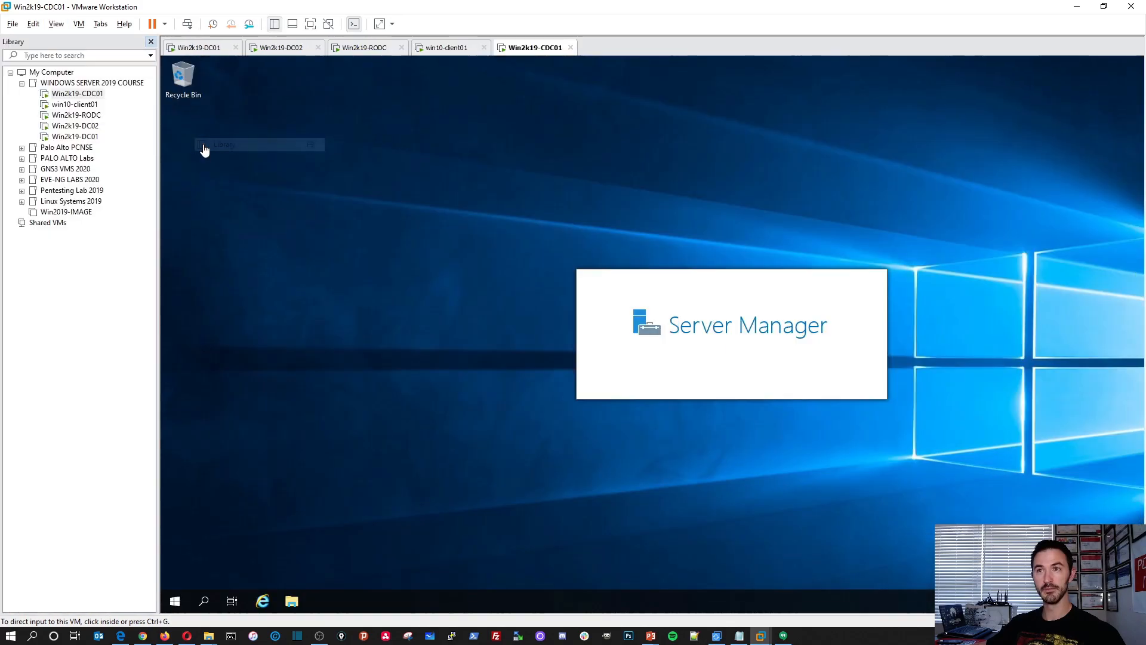
left_click(87, 215)
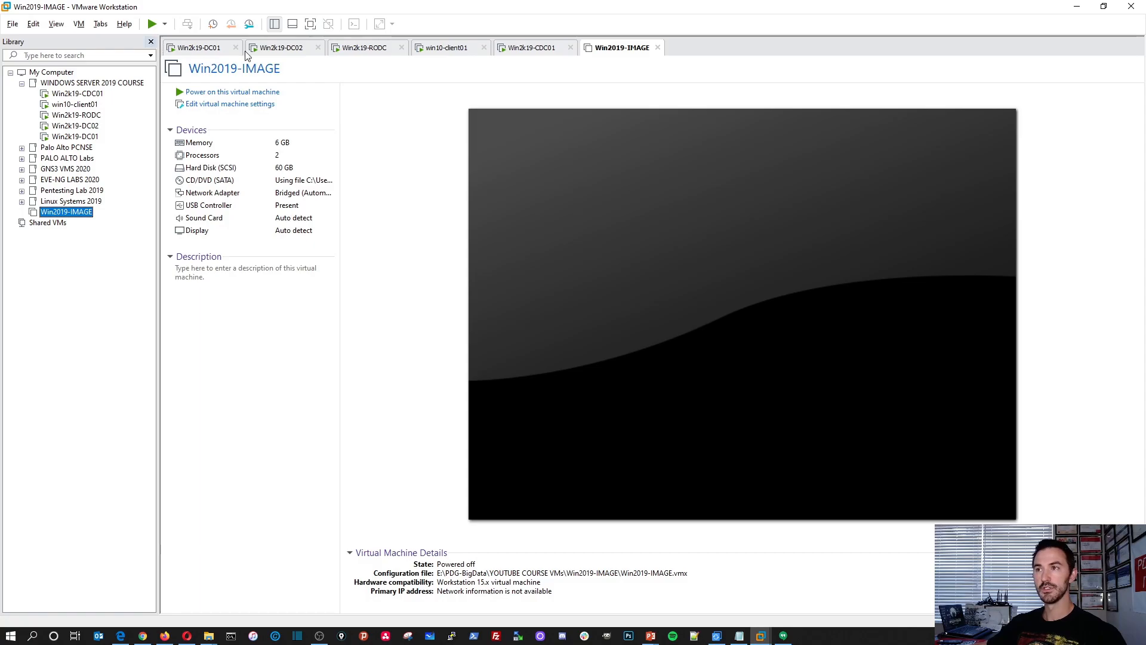
left_click(657, 48)
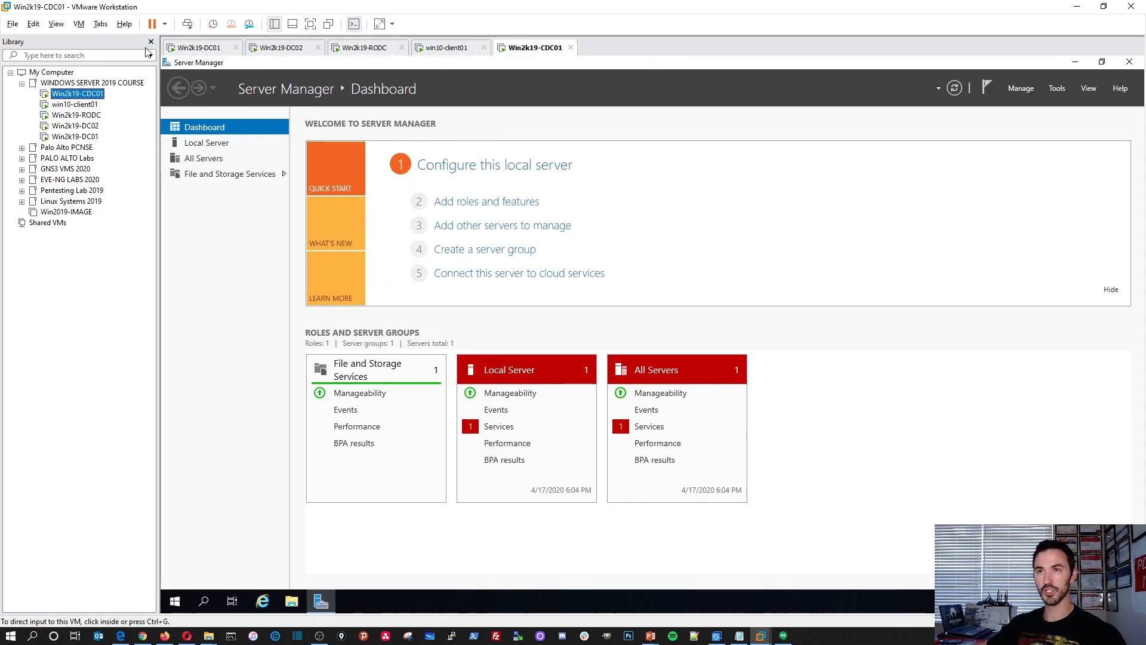
left_click(151, 42)
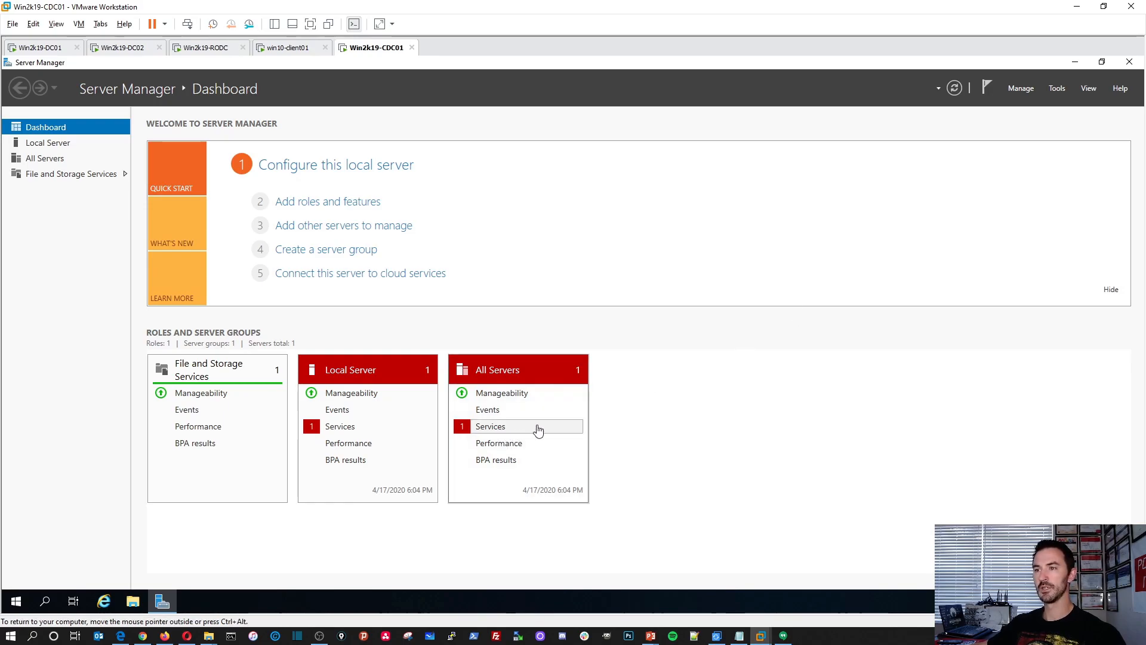
Try to start the Downloaded Maps Manager service from the All Servers services details on Win2k19-CDC01 and refresh the Dashboard.
right_click(500, 430)
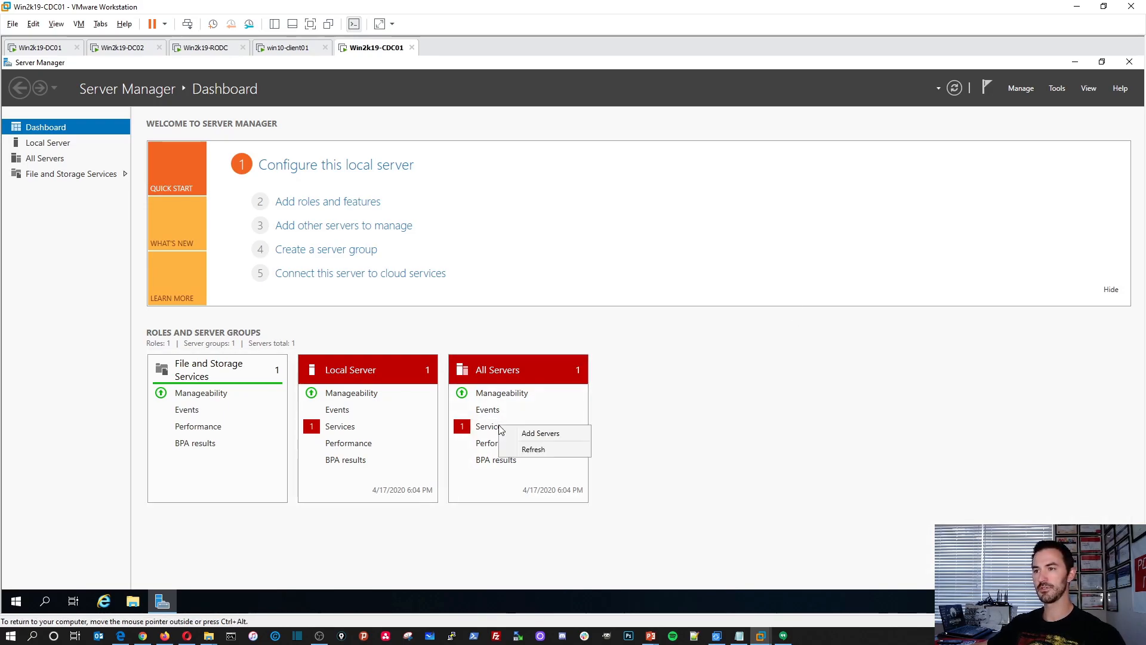
left_click(474, 425)
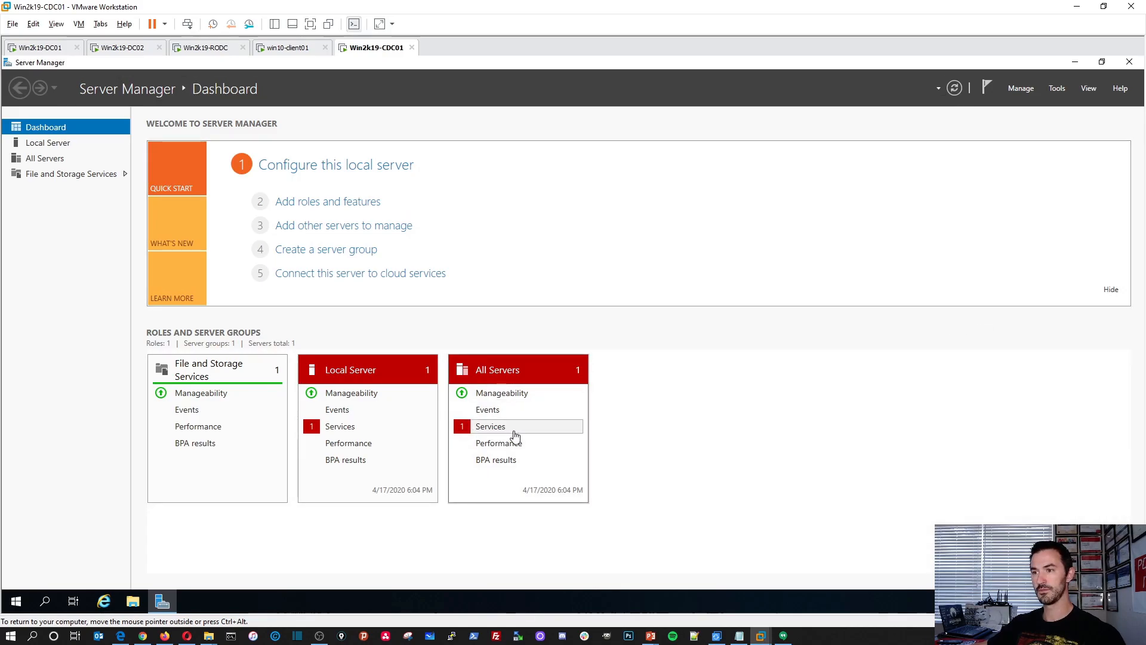
left_click(500, 431)
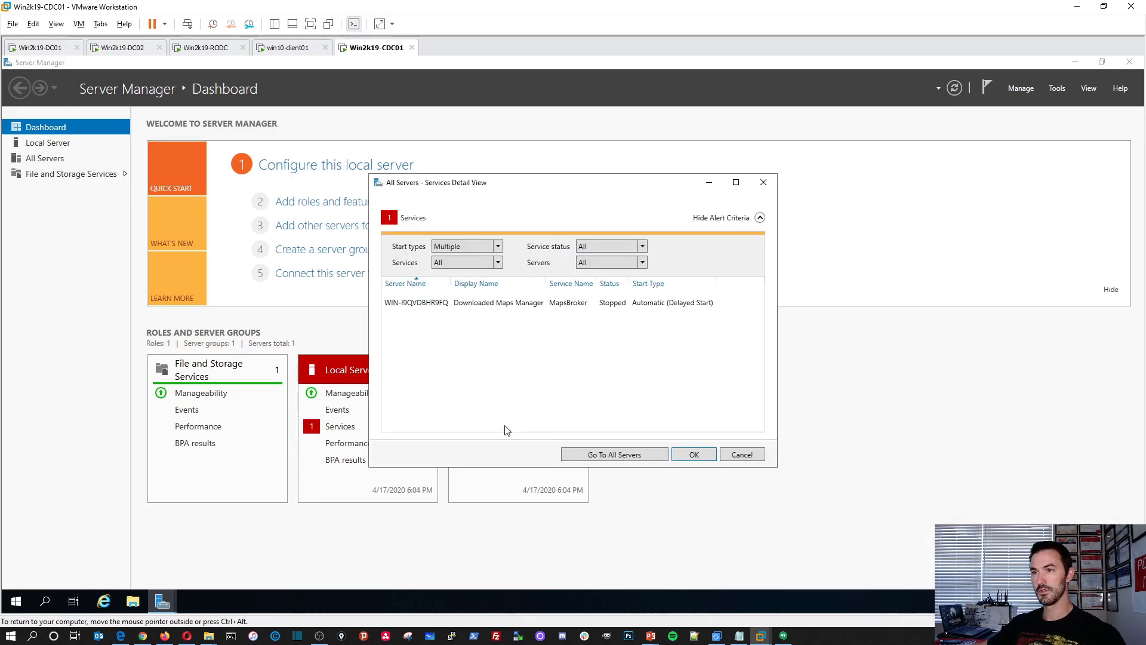
left_click(565, 303)
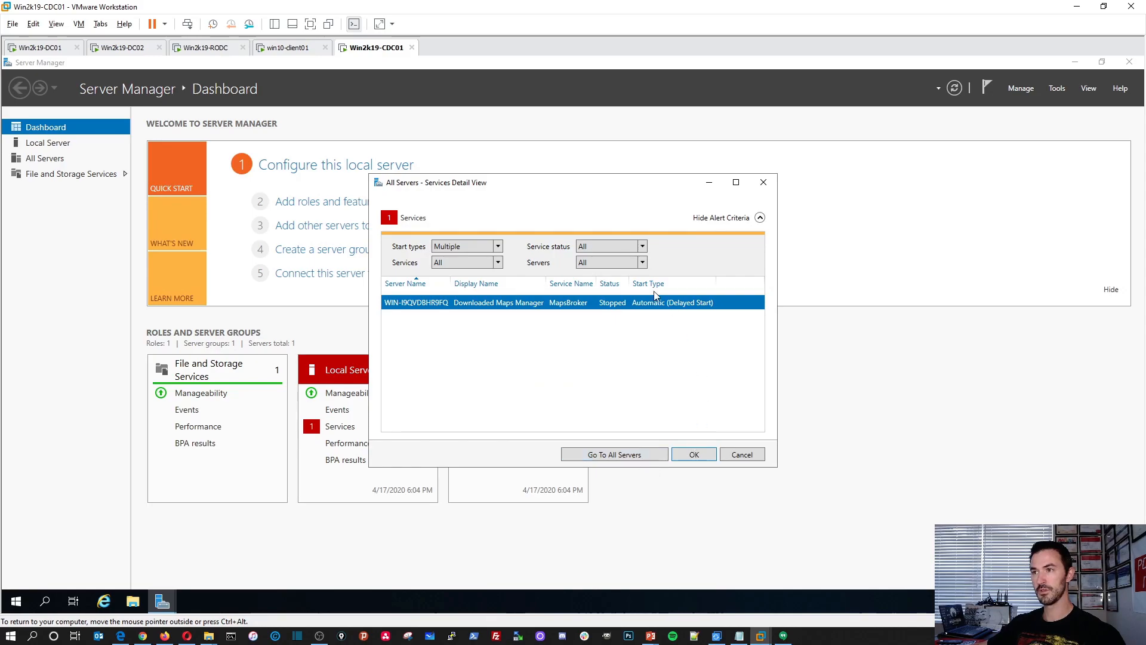
right_click(601, 303)
left_click(633, 312)
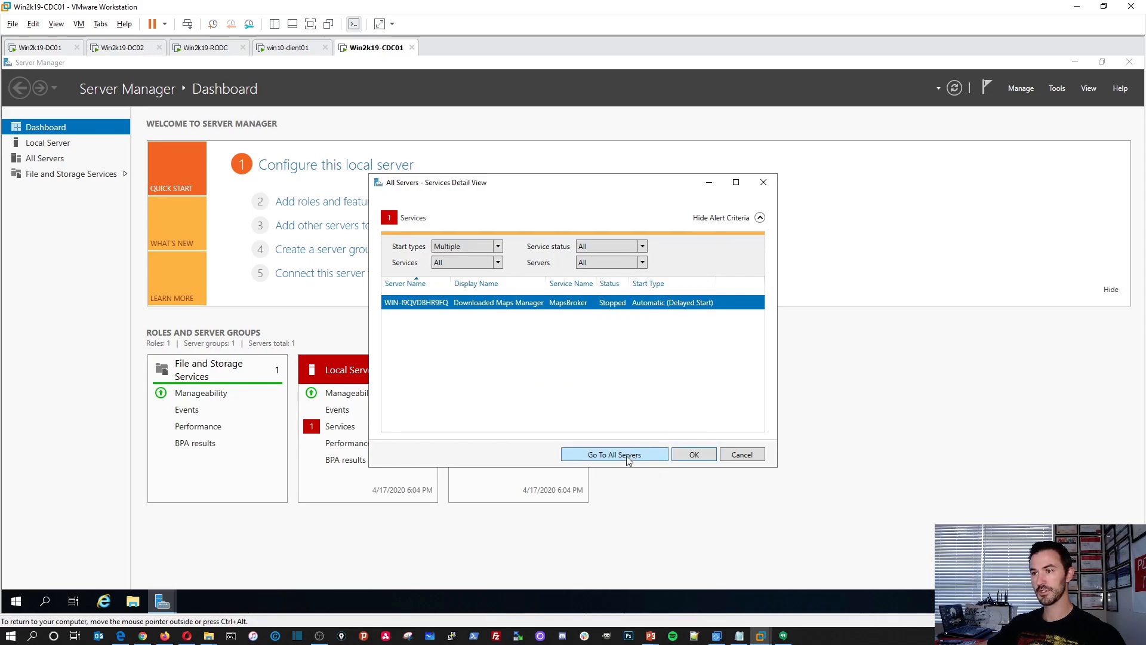
left_click(692, 455)
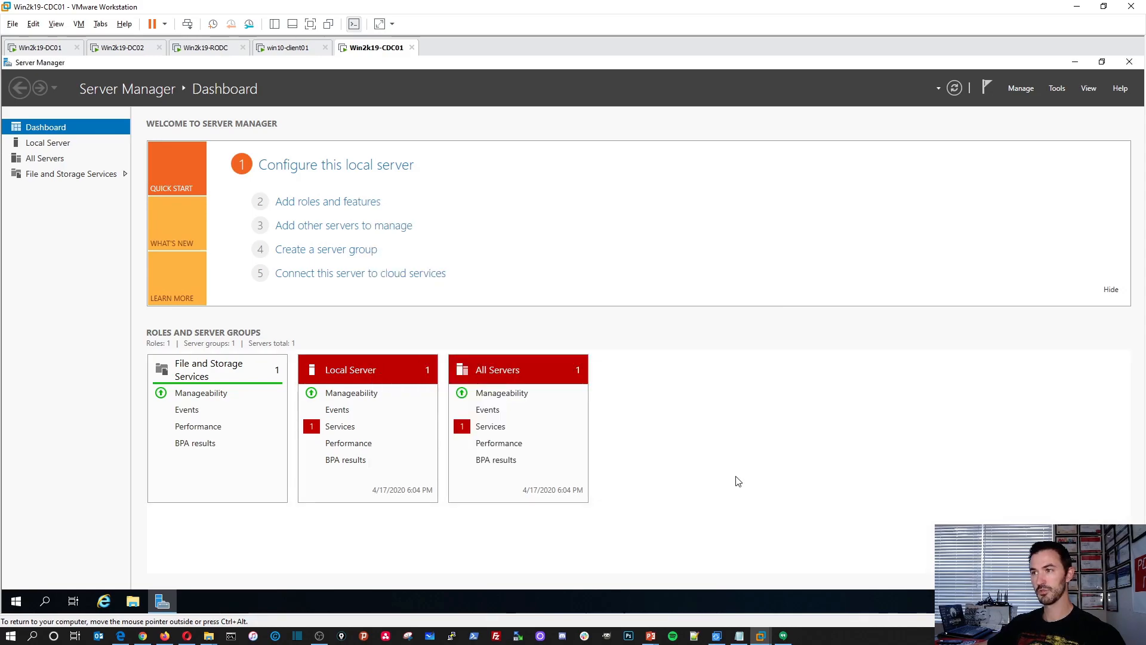
left_click(953, 87)
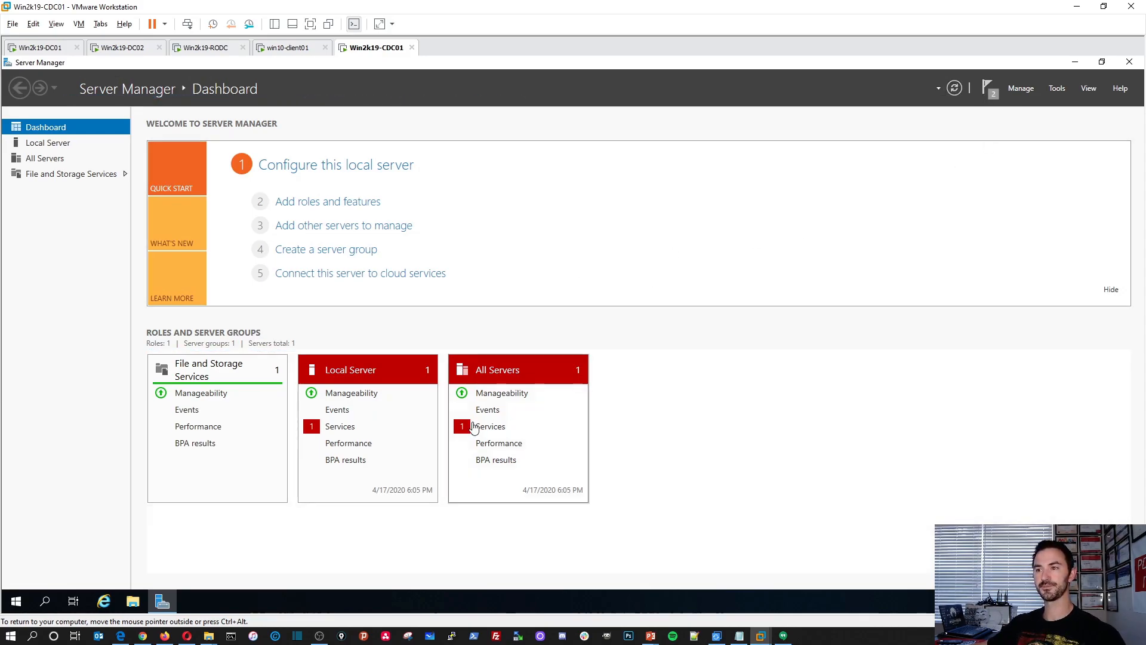
Inspect the Downloaded Maps Manager entry in the Local Server services details and go to the Local Server page.
right_click(347, 425)
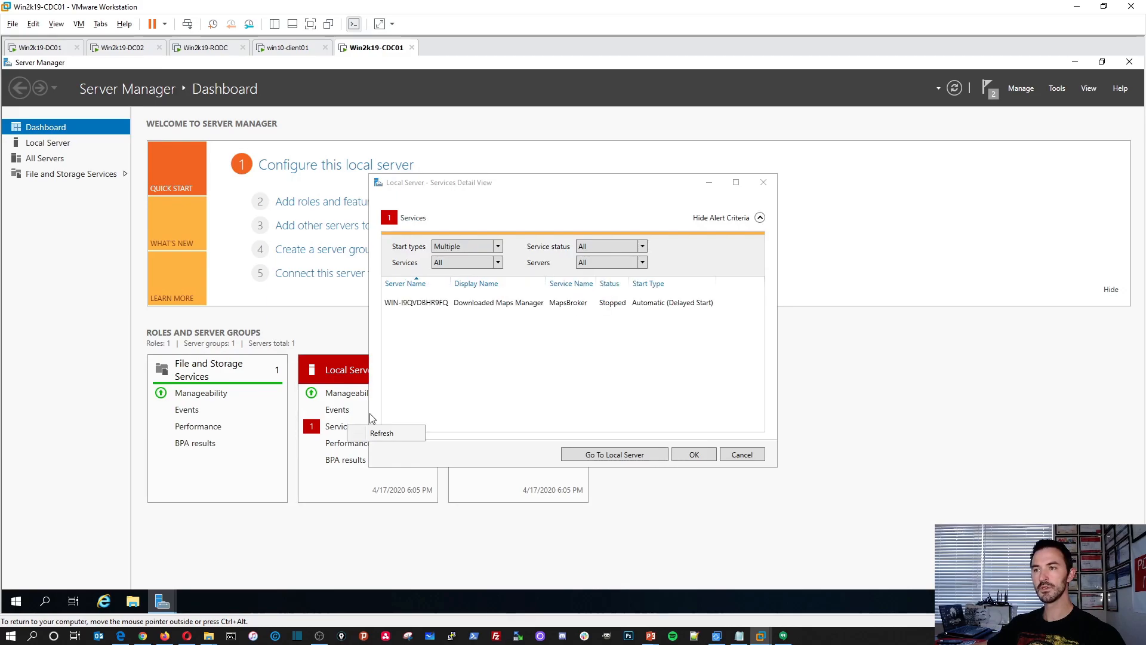
left_click(470, 303)
right_click(470, 304)
key("Escape")
left_click(649, 458)
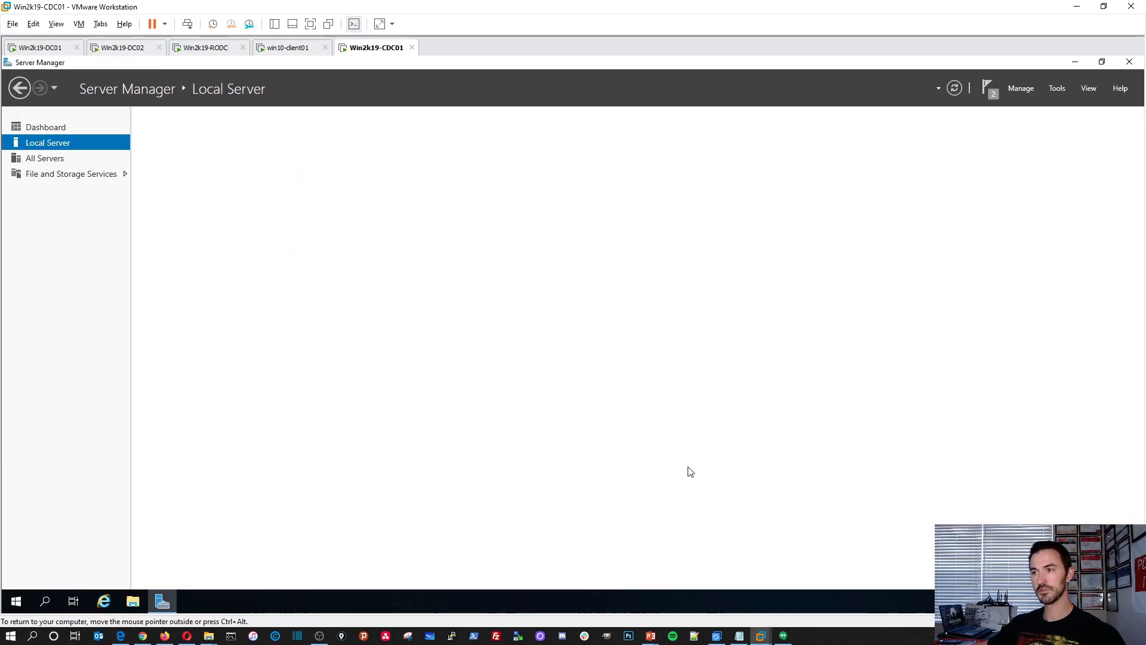
Reload the Local Server page by way of the Dashboard, and bring the open PowerPoint presentation window forward.
left_click(43, 128)
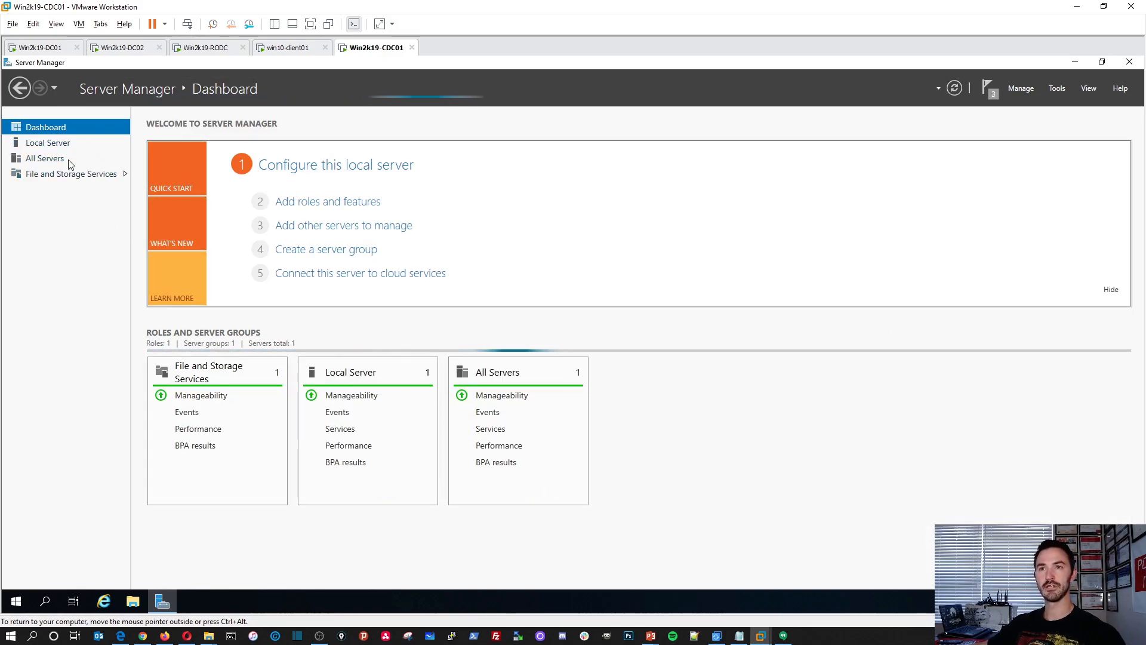
left_click(59, 144)
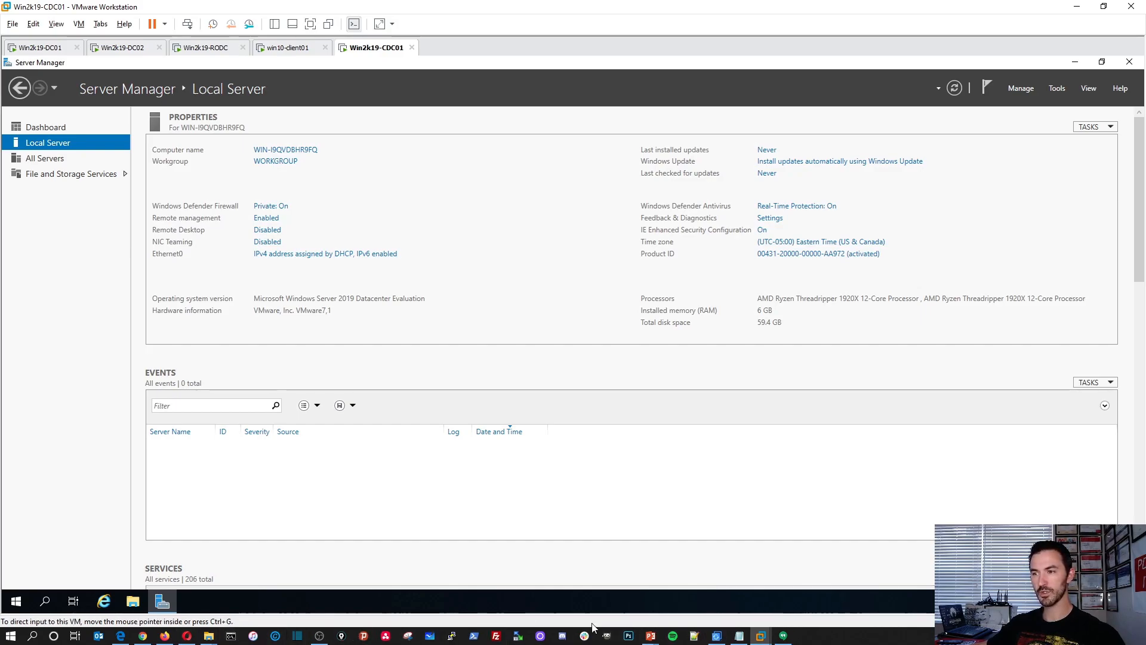
mouse_move(650, 635)
left_click(710, 588)
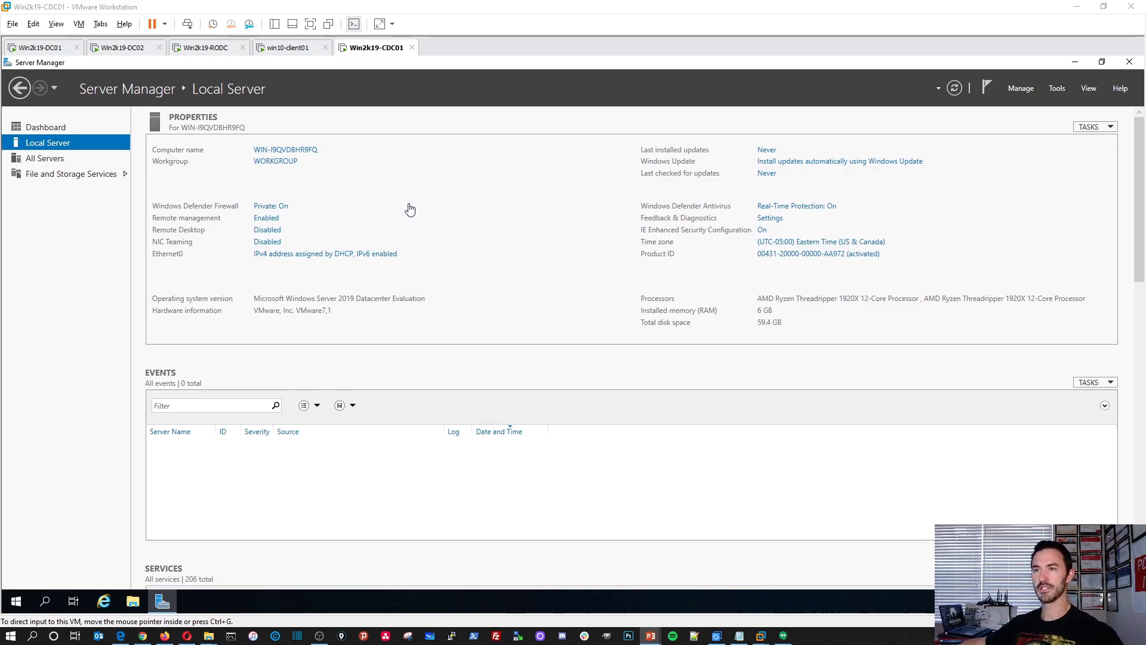
Turn off Internet Explorer Enhanced Security Configuration in the Local Server properties.
left_click(764, 230)
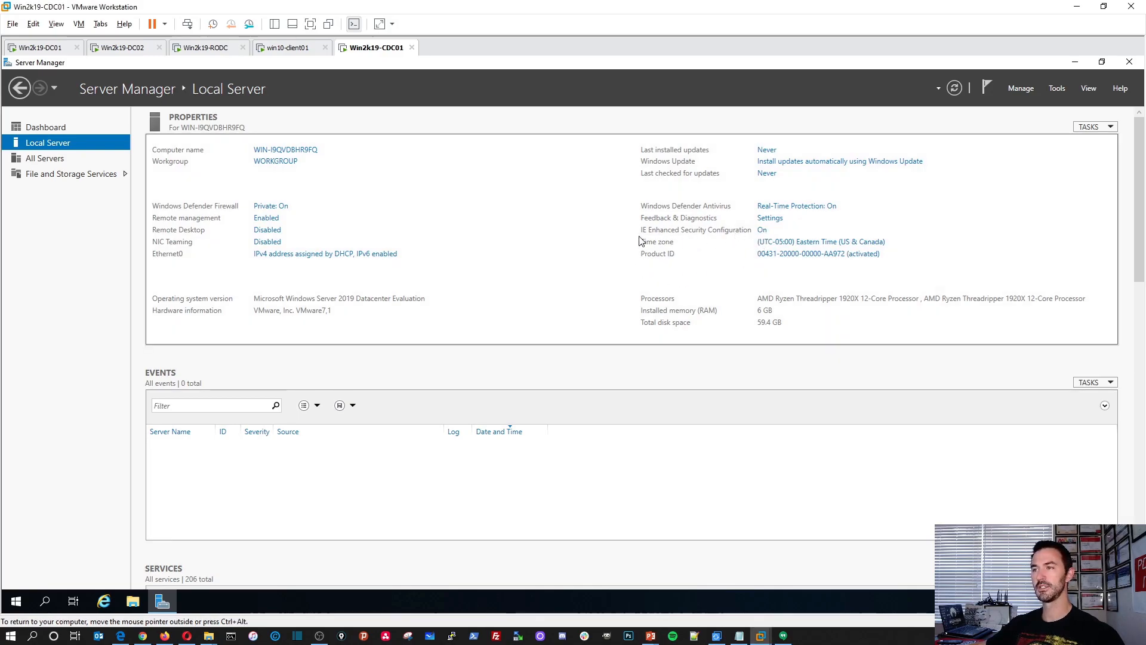
left_click(761, 231)
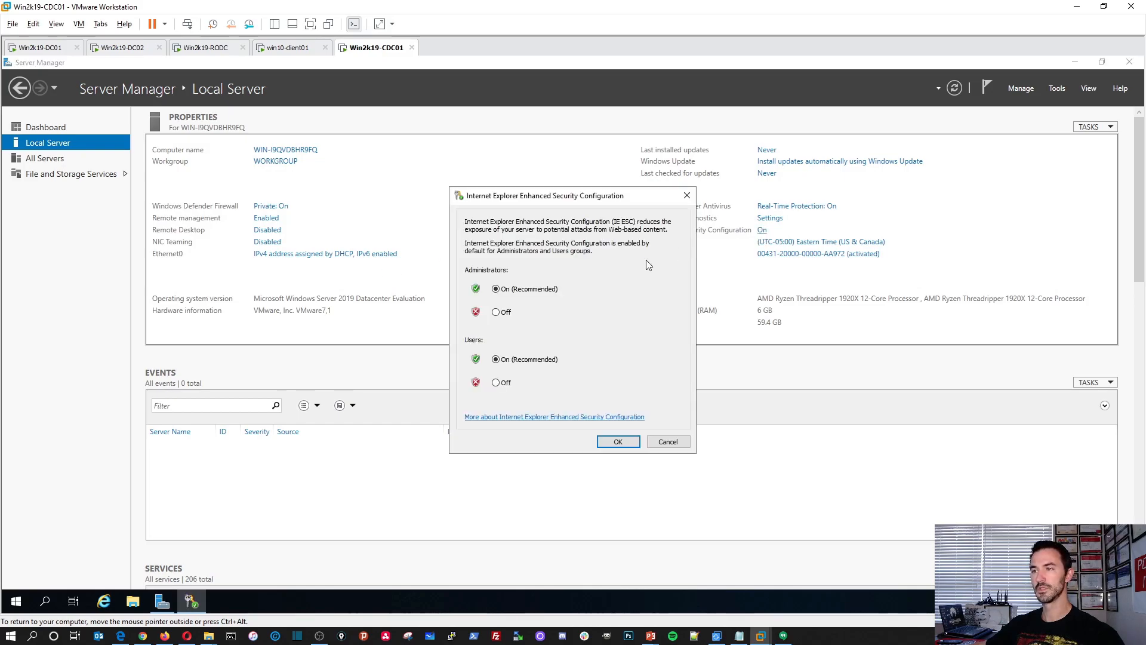
left_click(505, 384)
left_click(617, 441)
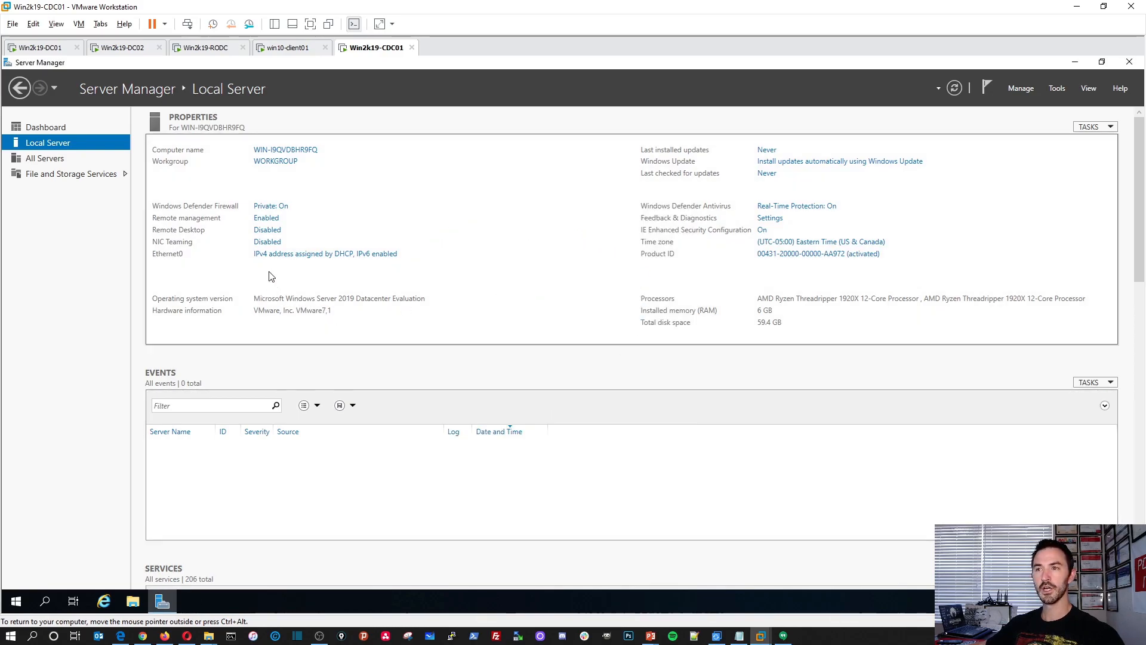
View the network connection details of the Ethernet0 adapter from the Local Server properties.
left_click(280, 255)
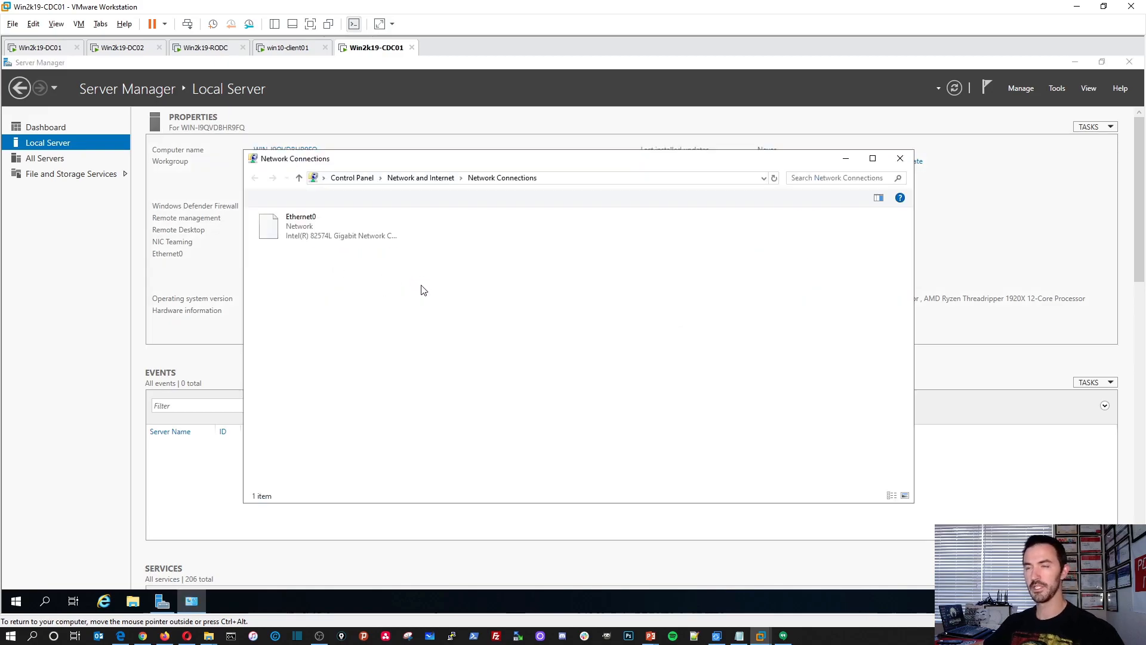
left_click(343, 242)
double_click(320, 235)
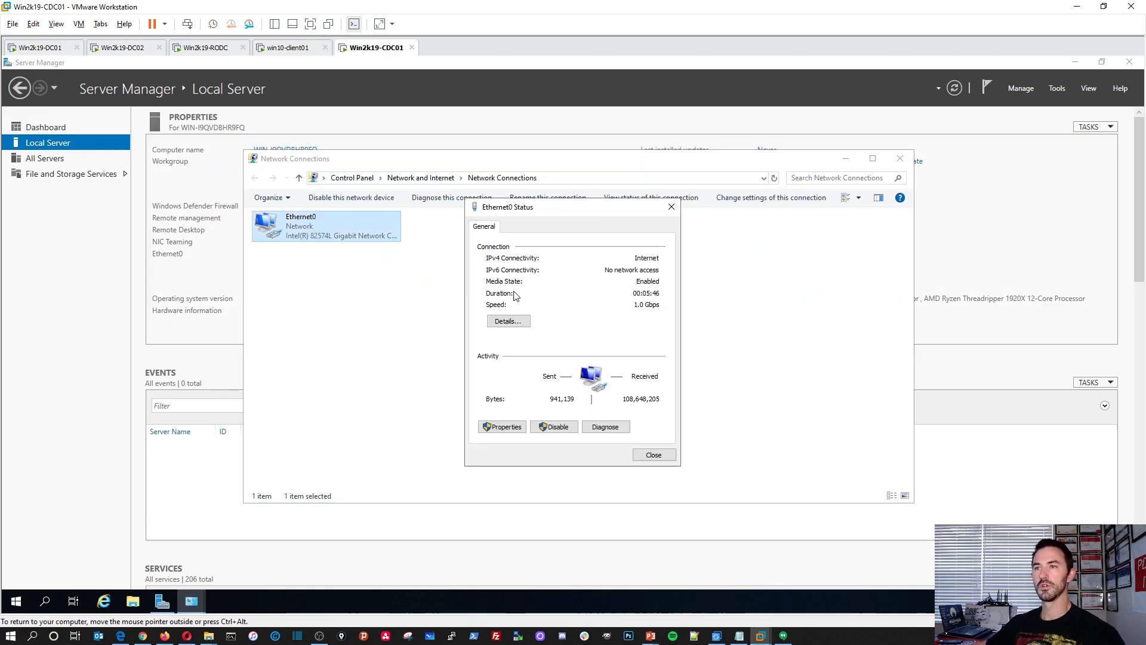
left_click(508, 321)
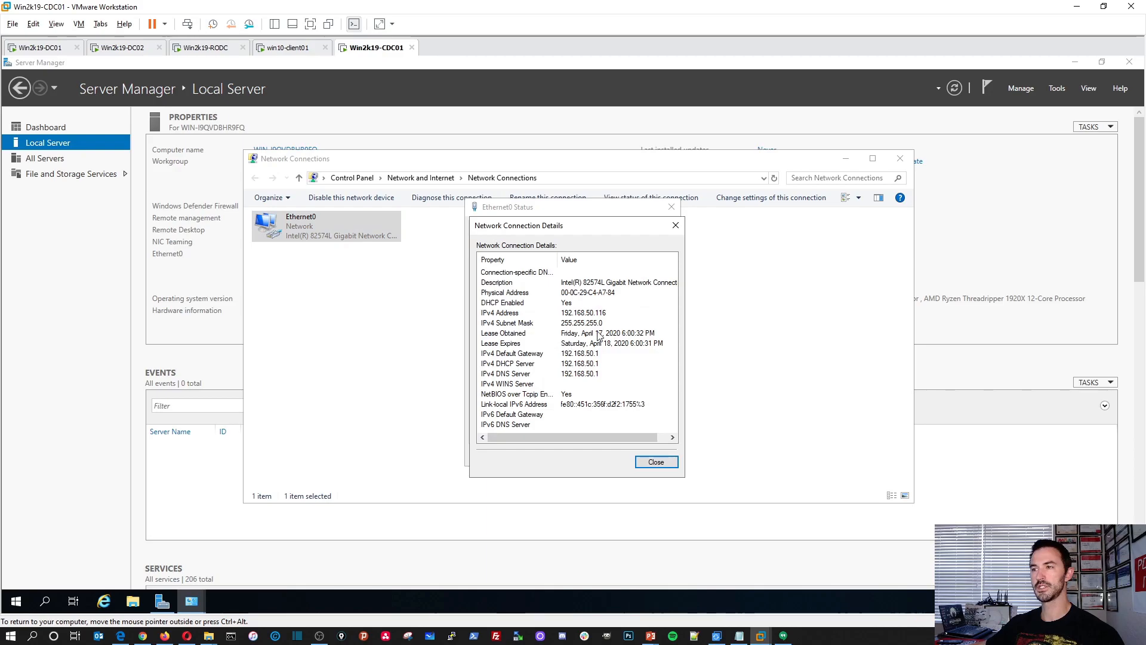
left_click(654, 463)
Disable Internet Protocol Version 6 on Ethernet0 and set its IPv4 address to 192.168.50.204 with subnet mask 255.255.255.0.
left_click(501, 426)
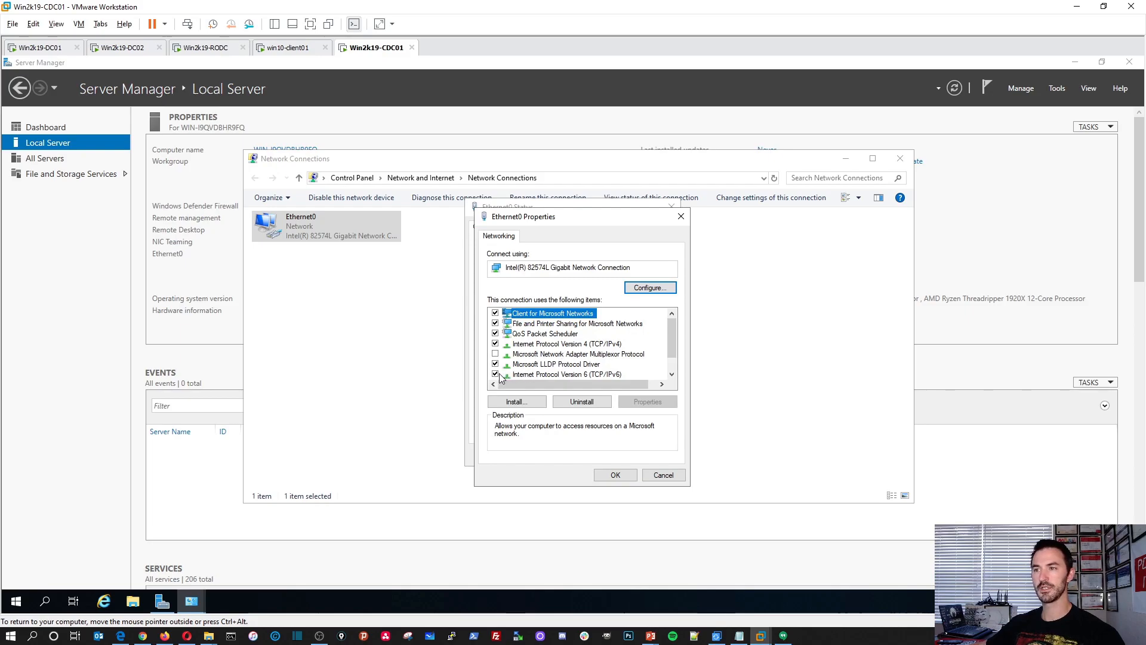
left_click(498, 375)
double_click(562, 344)
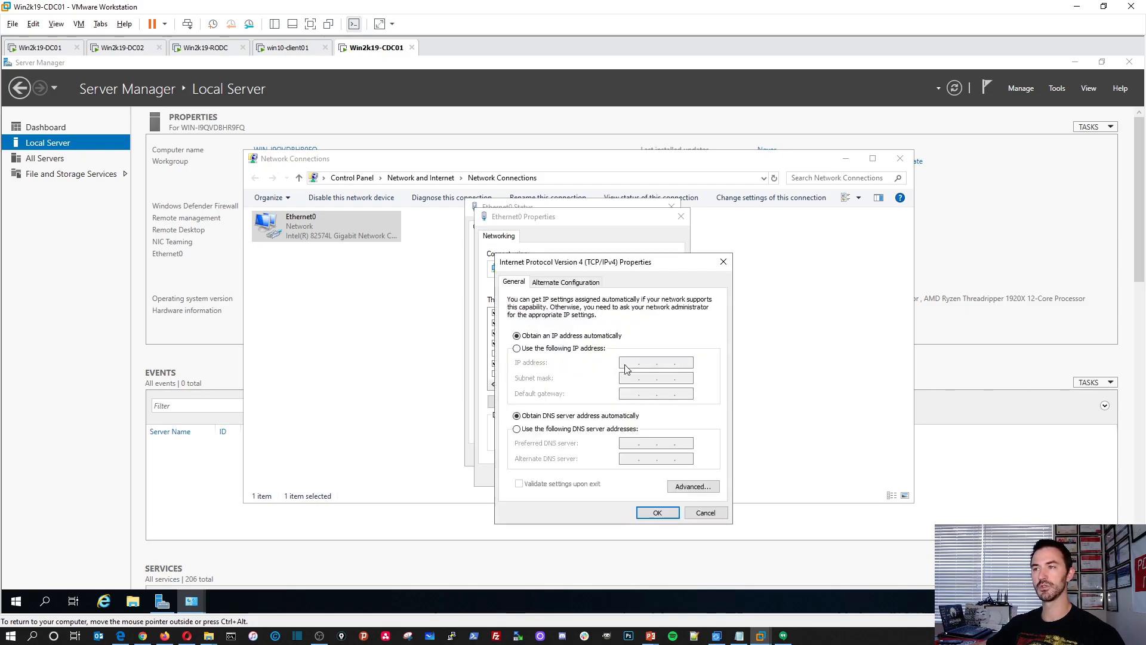
left_click(592, 349)
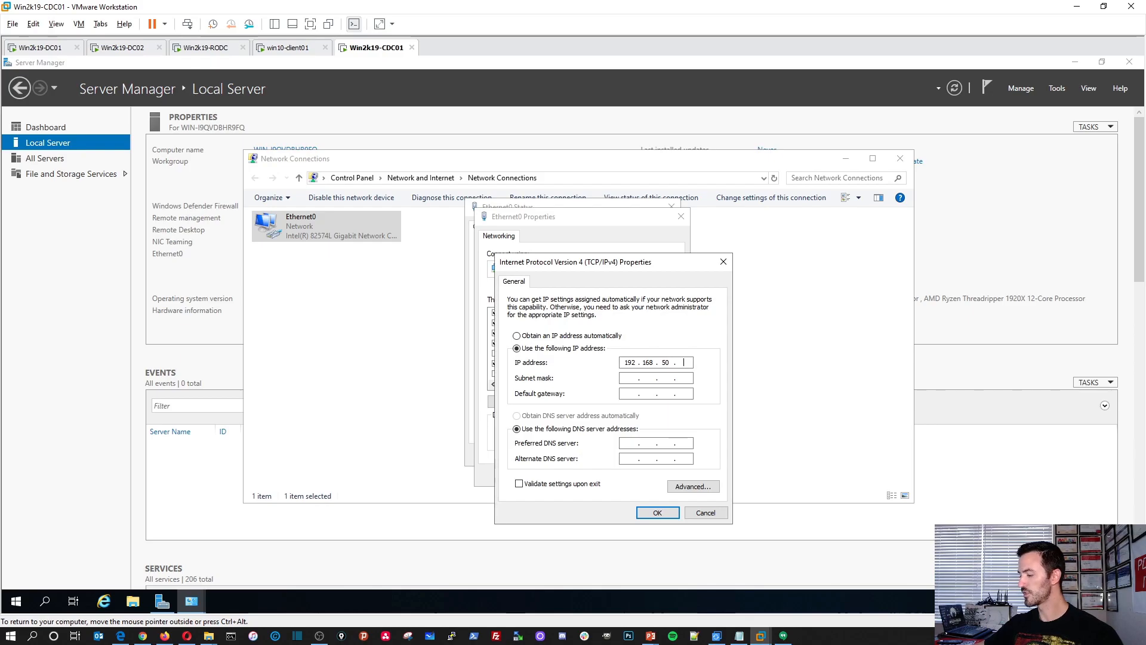
key("Tab")
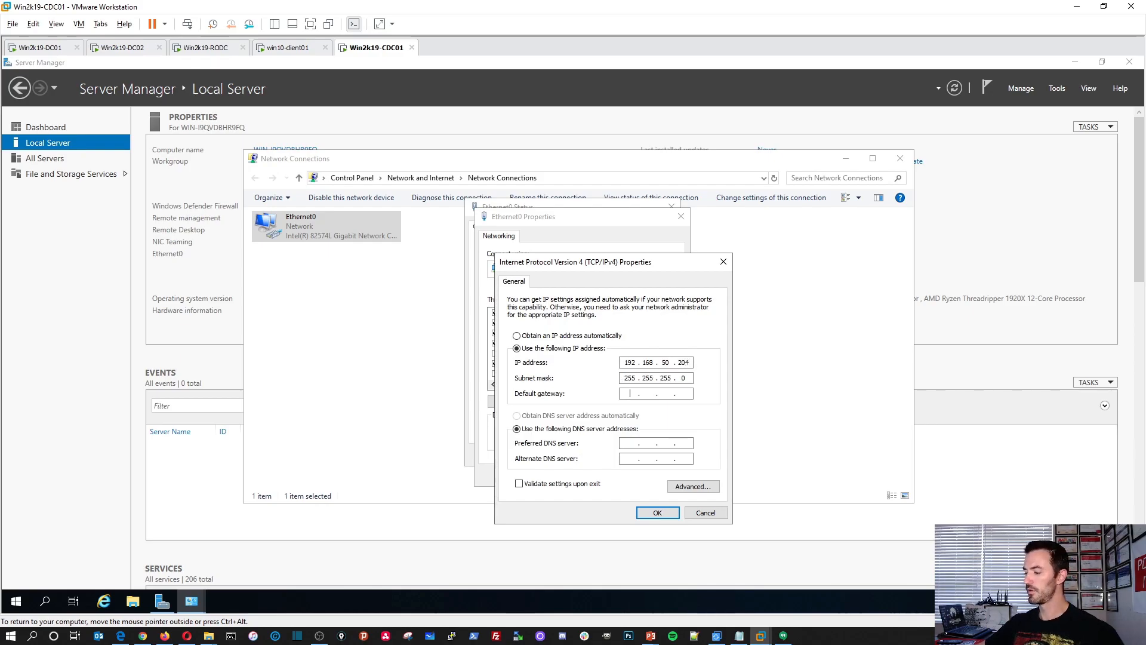
Set the default gateway to 192.168.50.1, preferred DNS server to 192.168.50.201 and alternate DNS server to 192.168.50.202.
type("192 . 168 . 50 . 1")
key("Tab")
key("Tab")
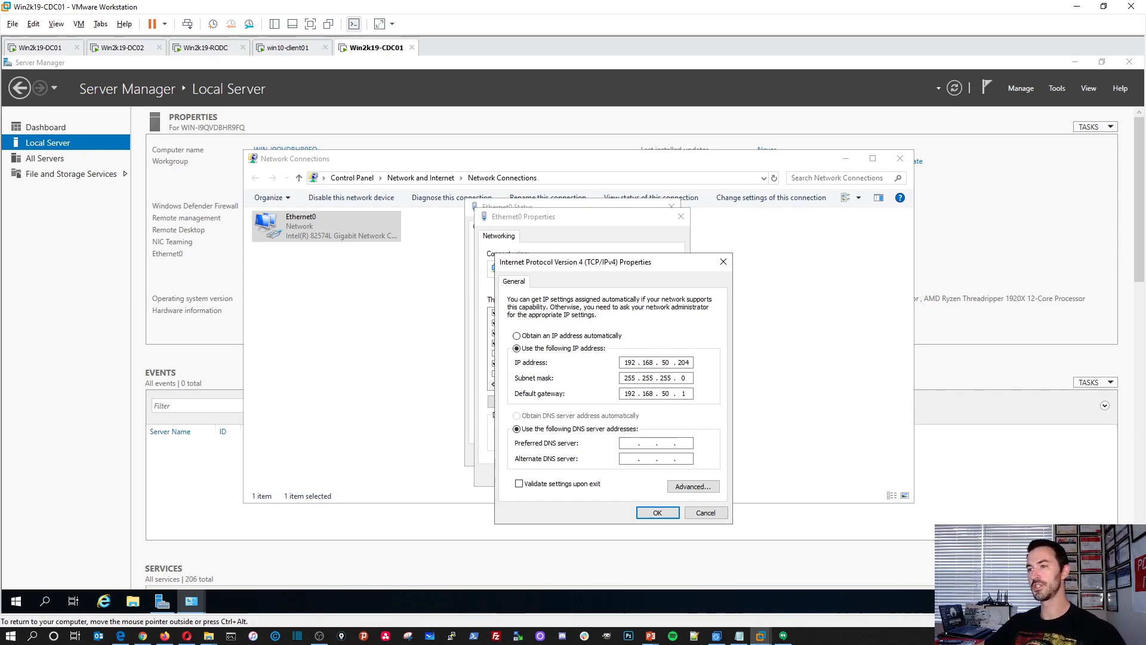
type("192 .")
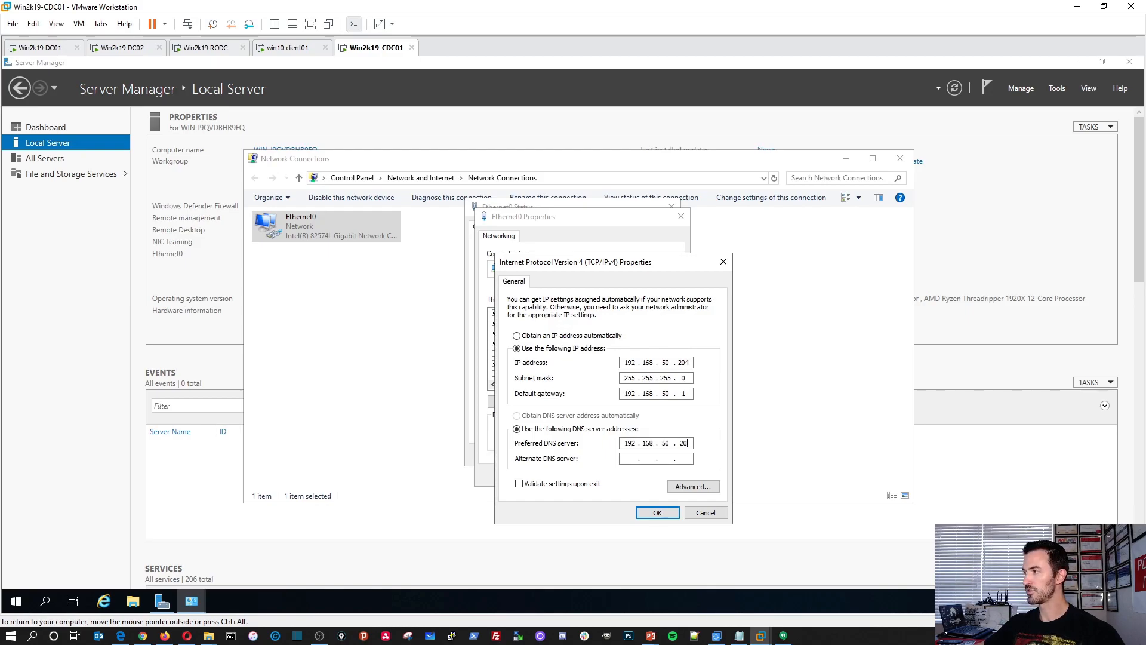
type("192 . 1")
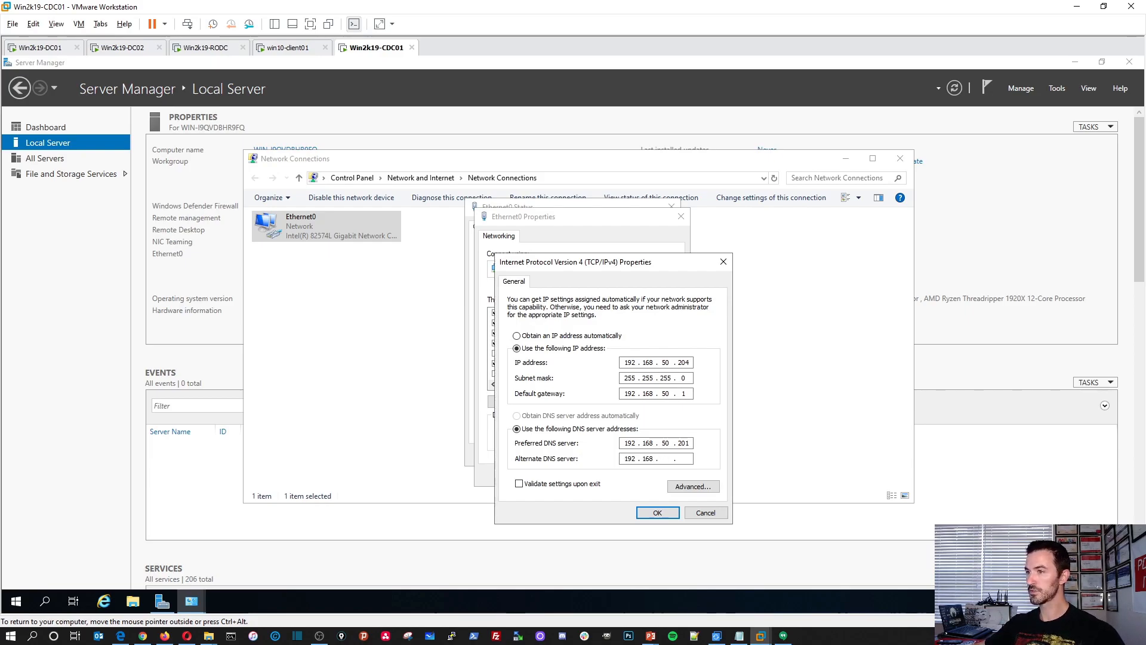
type("68 . 50 .")
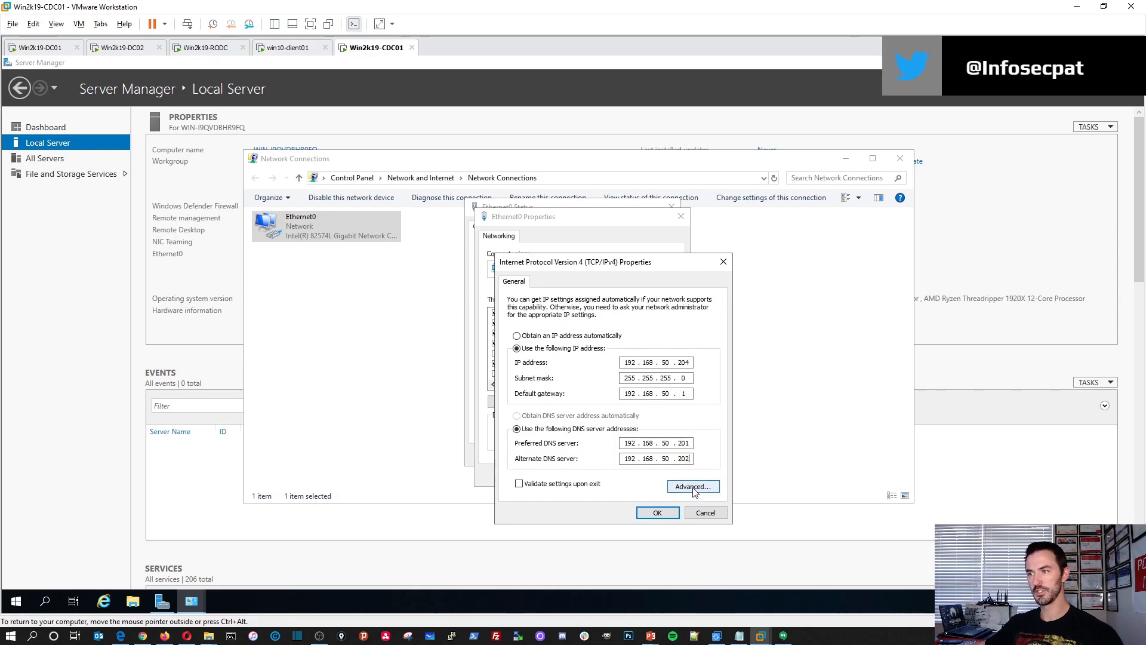
Add 192.168.50.204 and 8.8.8.8 to the DNS server addresses in the Advanced TCP/IP Settings.
left_click(694, 487)
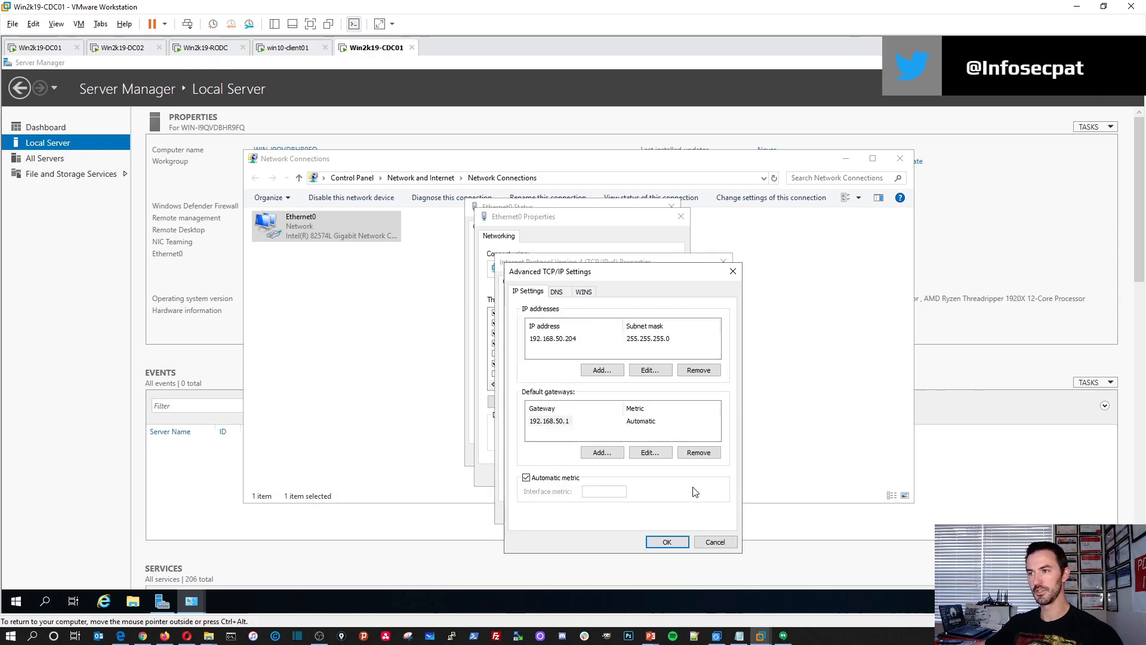
left_click(557, 293)
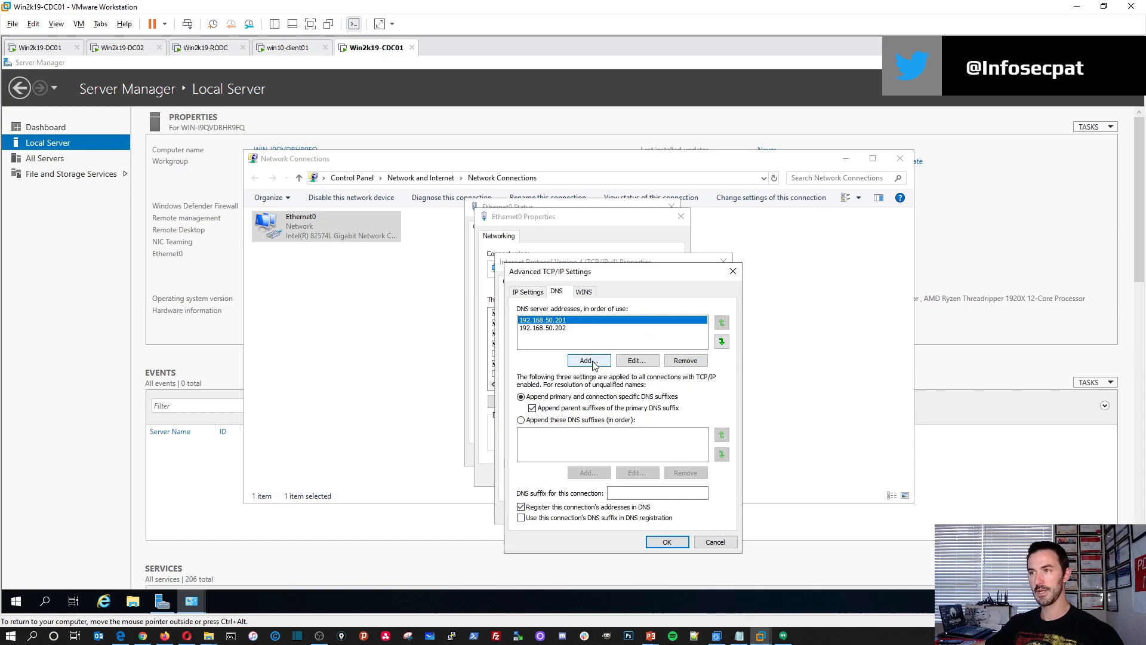
left_click(587, 361)
type("192.168.50.204")
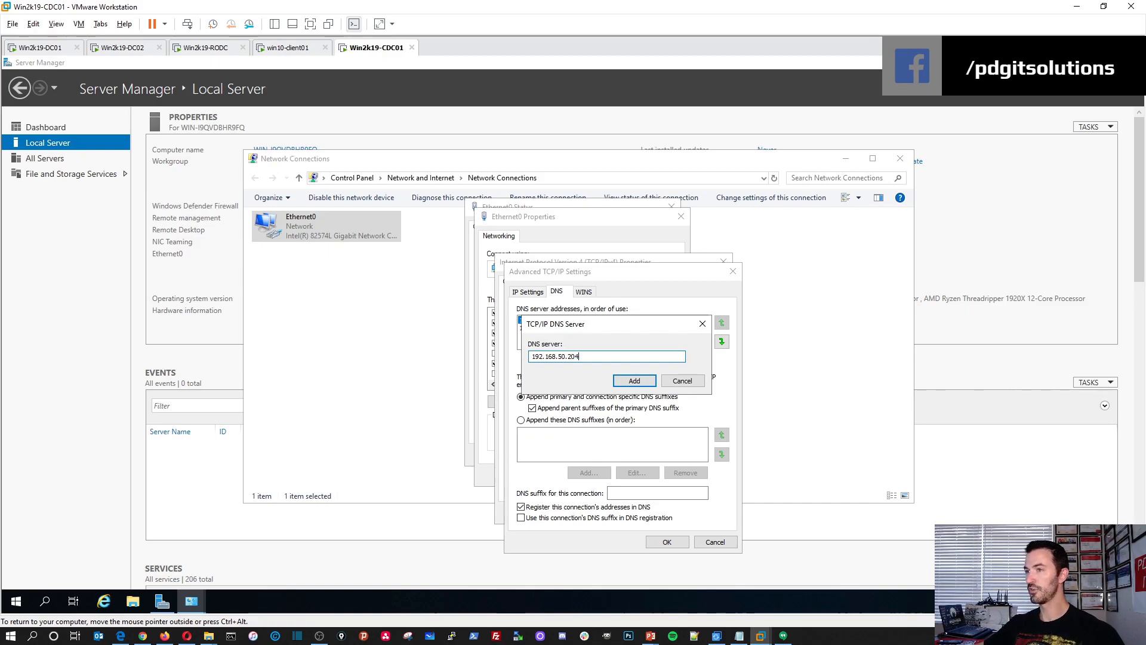
left_click(632, 381)
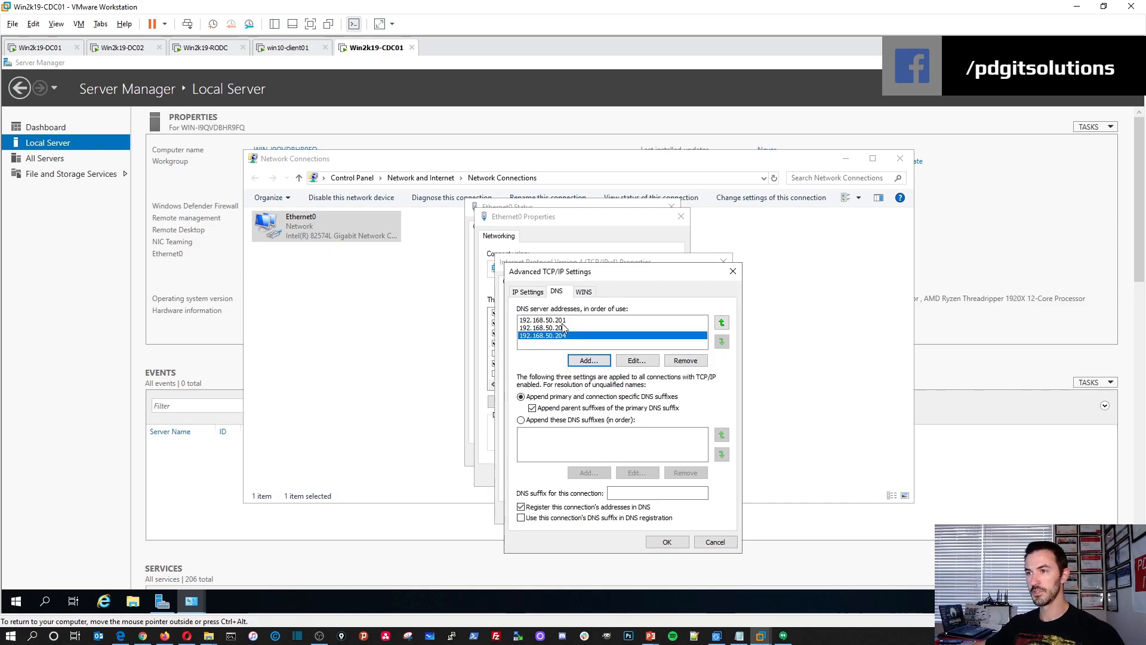
left_click(593, 364)
type("8.8.8.8")
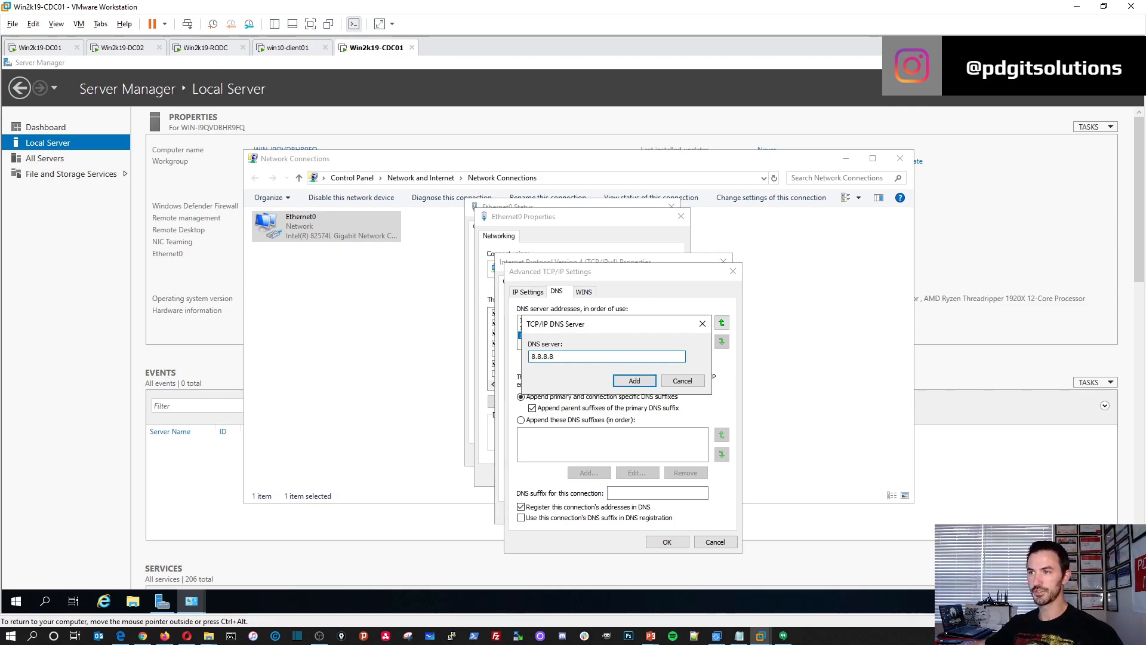
left_click(634, 381)
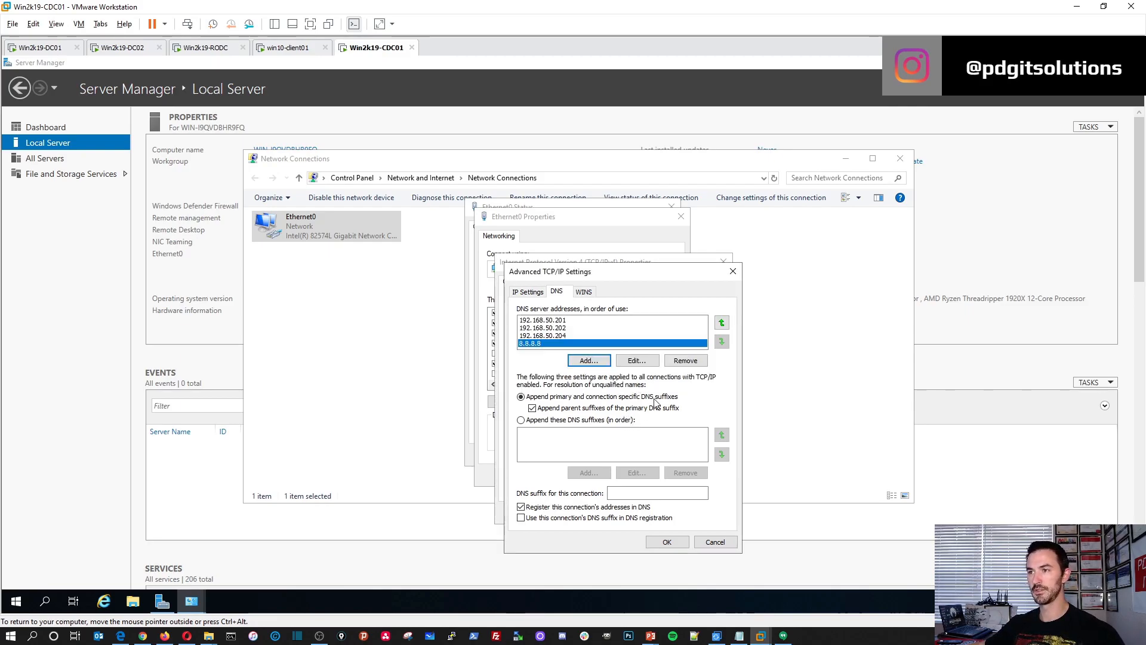
left_click(666, 542)
Apply the IPv4 settings with validation upon exit, and close the network diagnostics and connection windows.
left_click(596, 486)
left_click(658, 515)
left_click(618, 469)
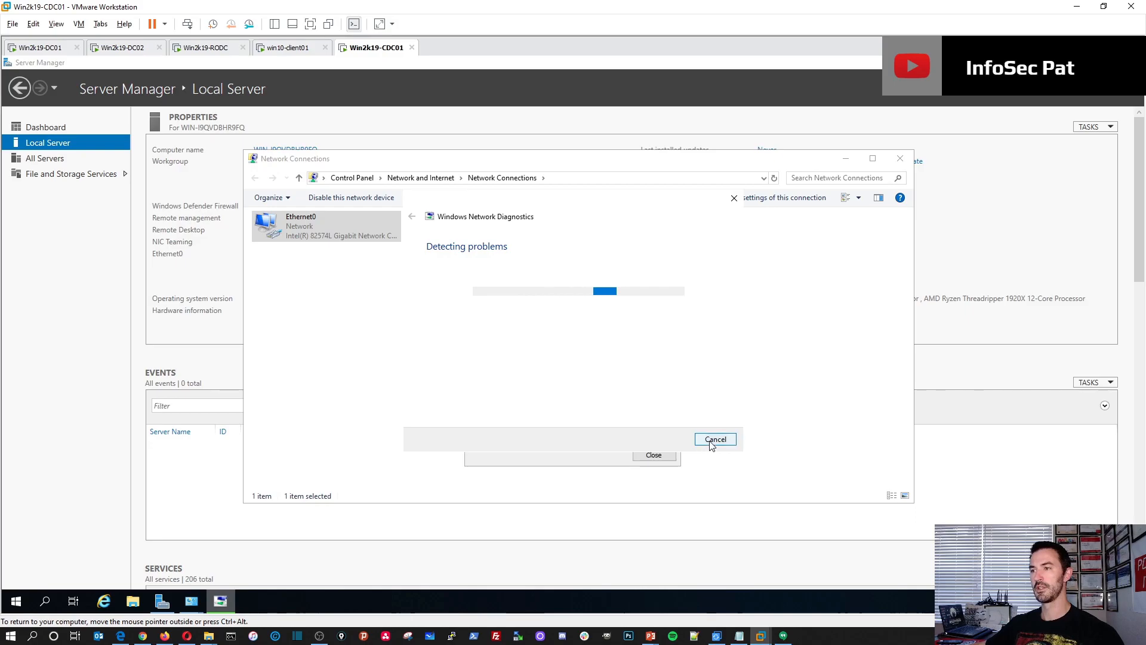
left_click(710, 439)
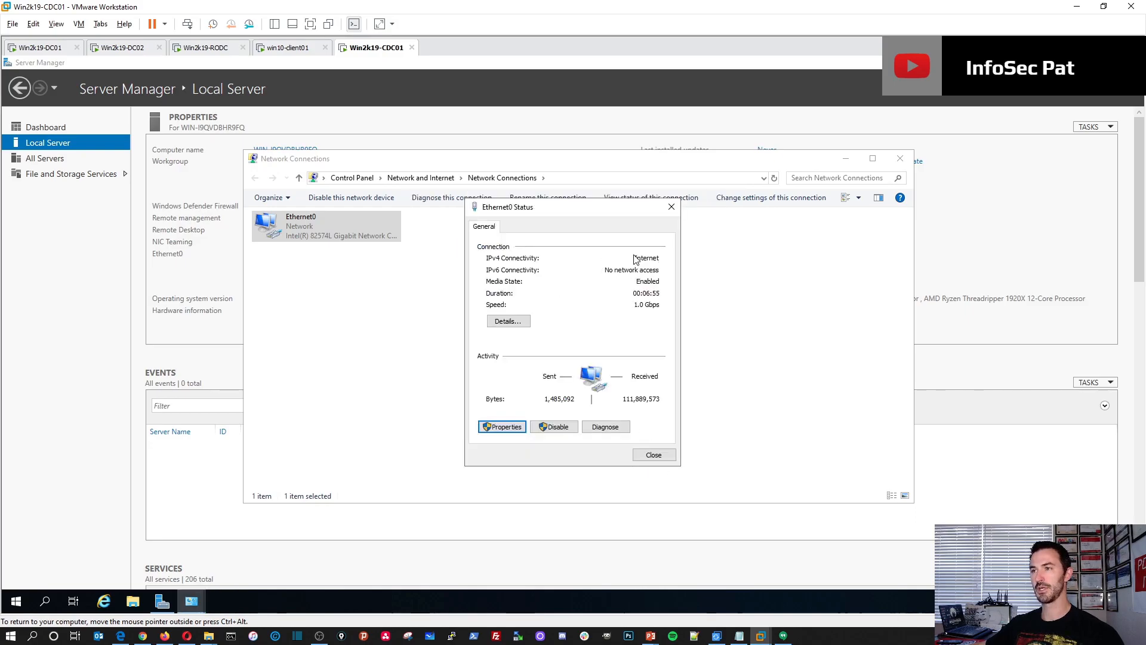
left_click(653, 455)
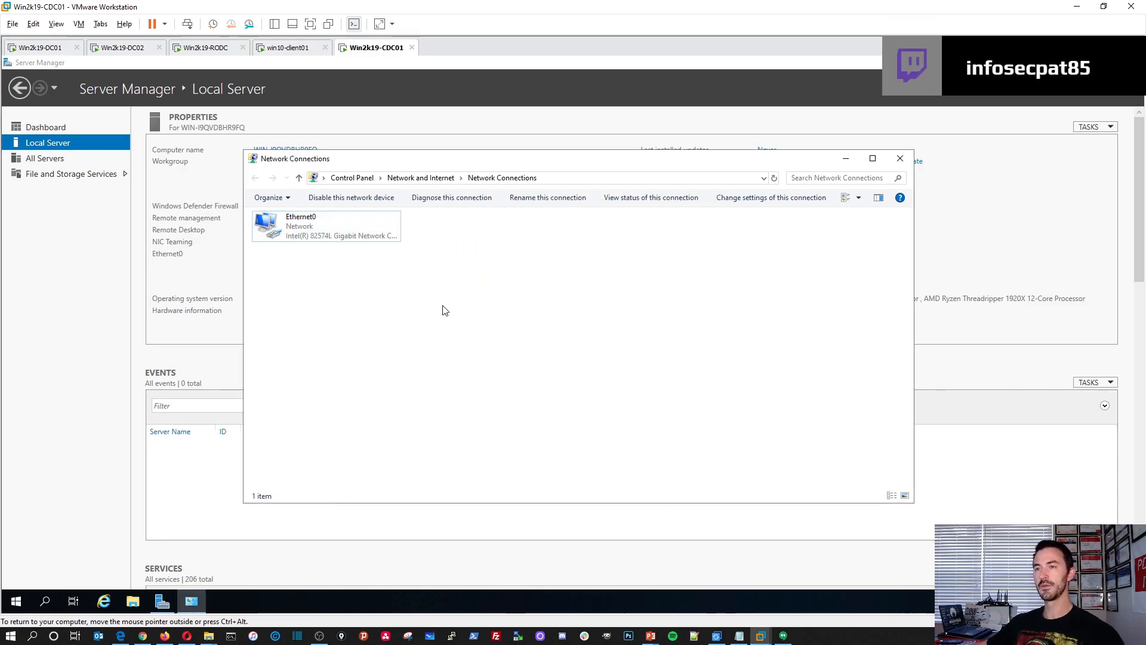
left_click(900, 158)
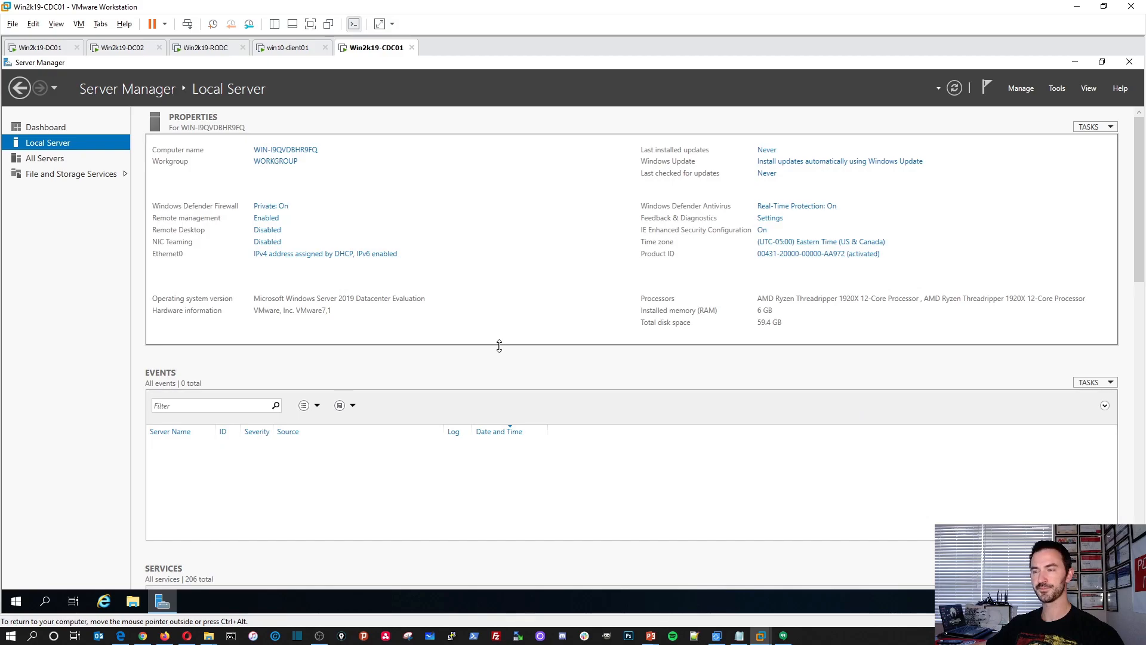
Rename the computer to Win2k19-CDC01 in System Properties and restart it to apply the new name.
left_click(312, 151)
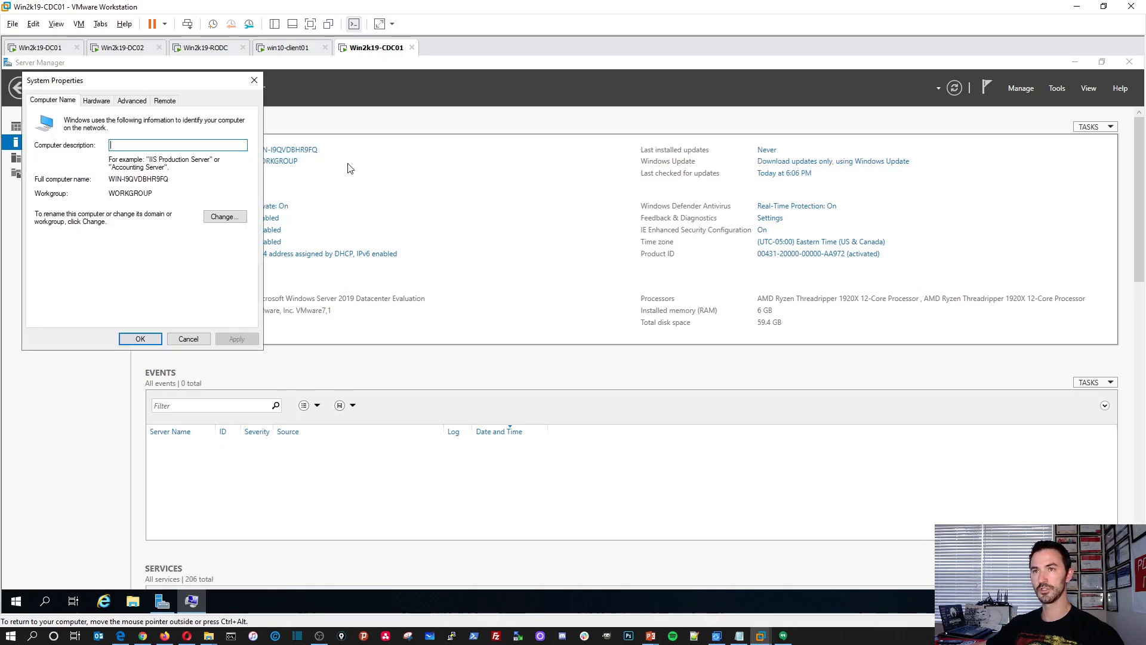
left_click_drag(182, 85, 524, 242)
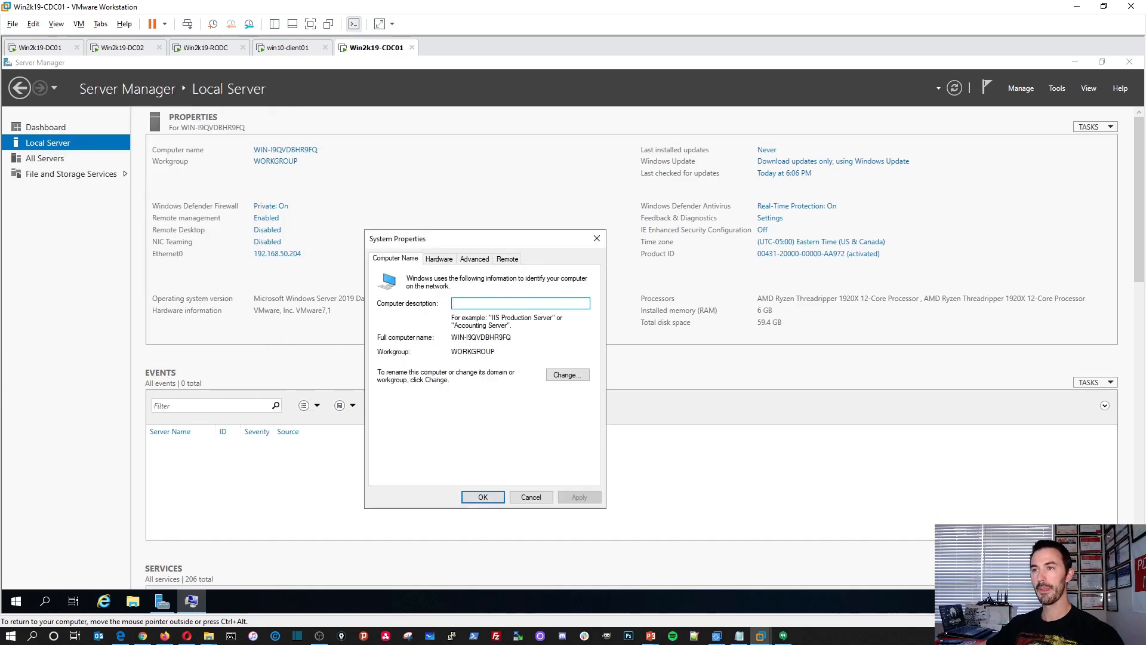
left_click(552, 374)
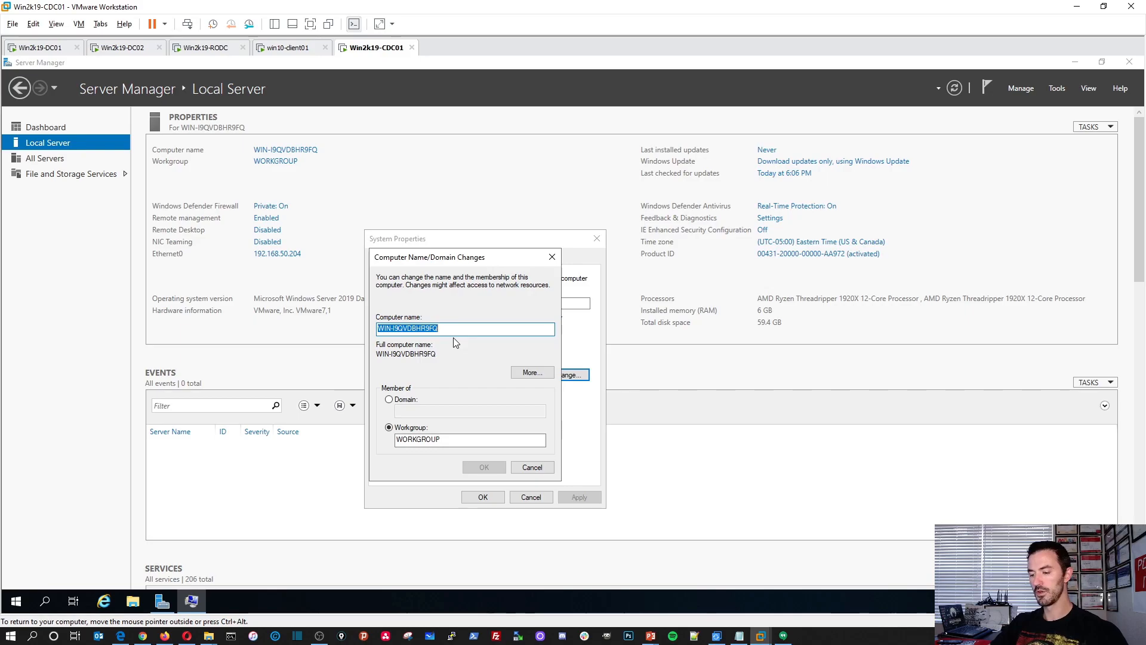
type("Win2k")
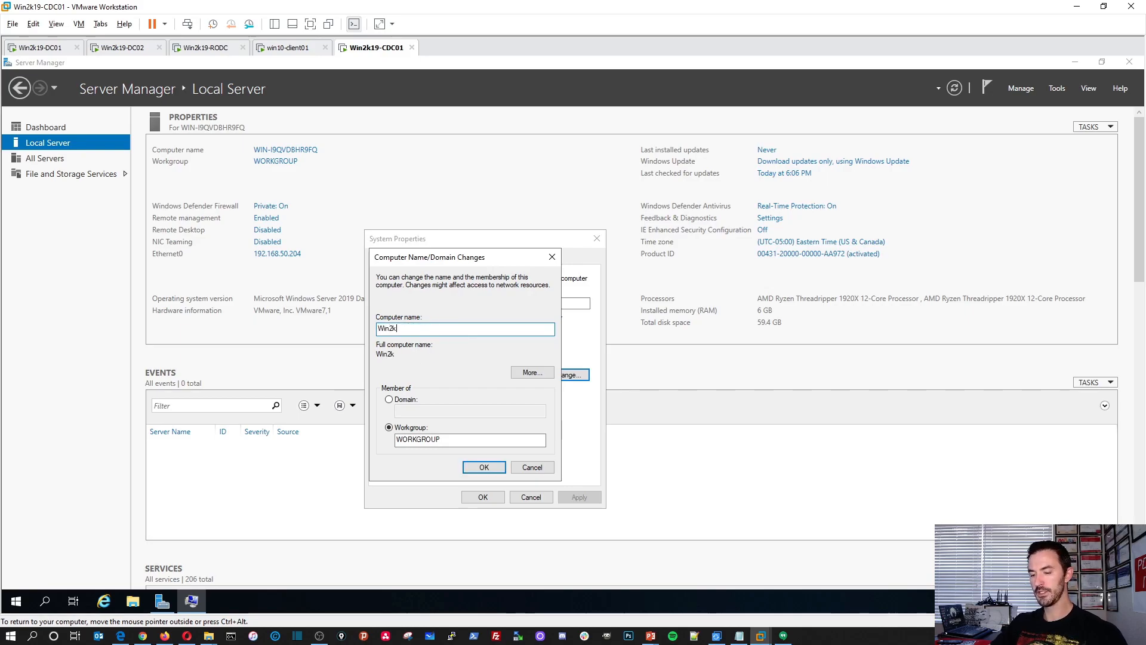
type("19-CDC01")
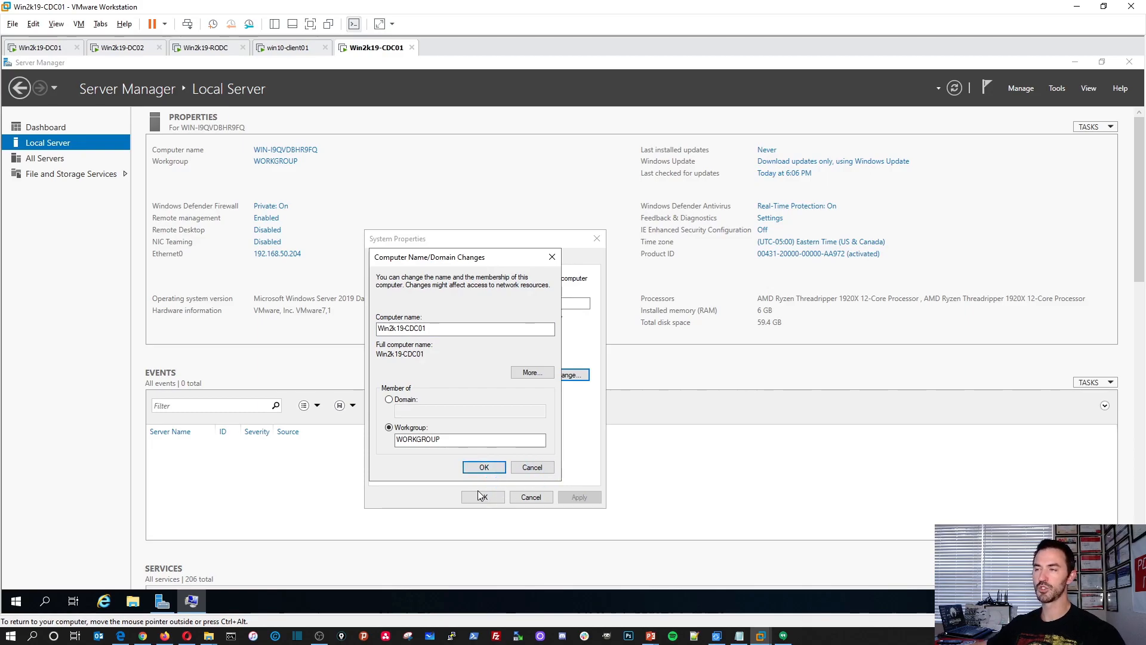
key("Return")
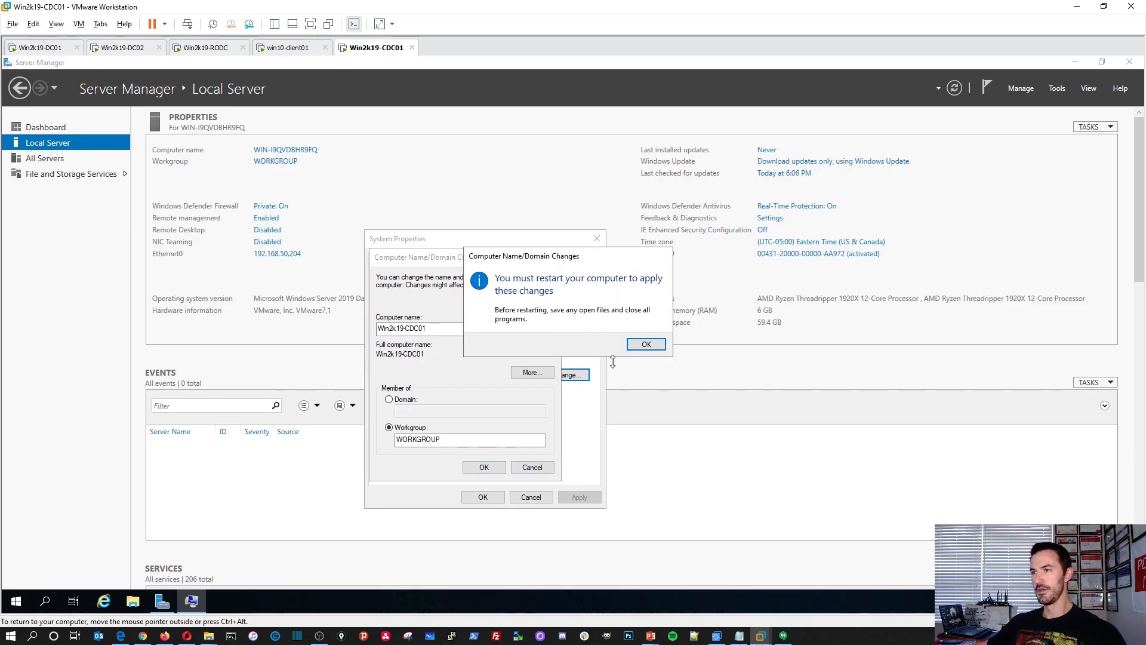
left_click(642, 345)
left_click(482, 496)
left_click(582, 345)
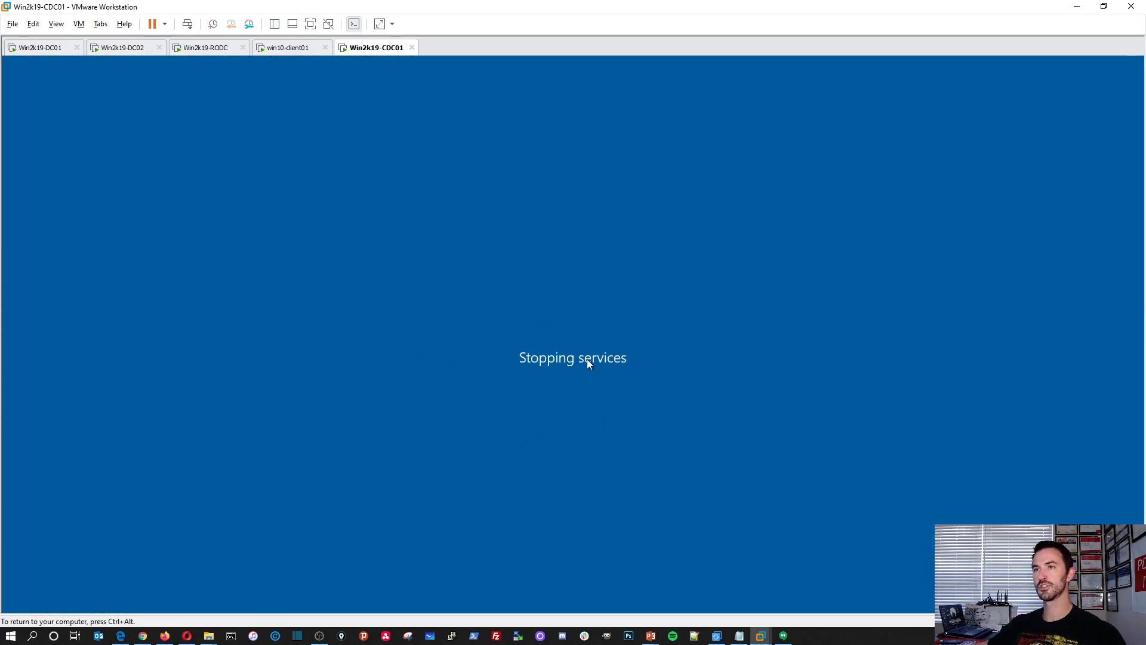
Switch to the Win2k19-RODC virtual machine and sign in as INFOSECPAT\Administrator with the account password.
left_click(102, 51)
left_click(191, 51)
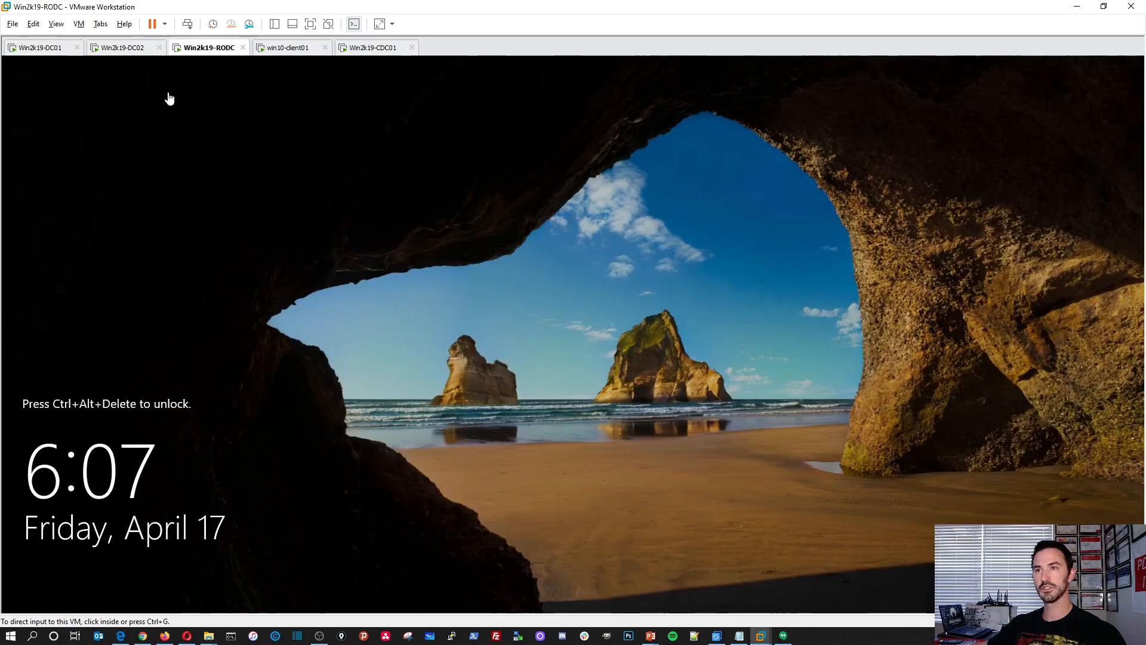
left_click(244, 231)
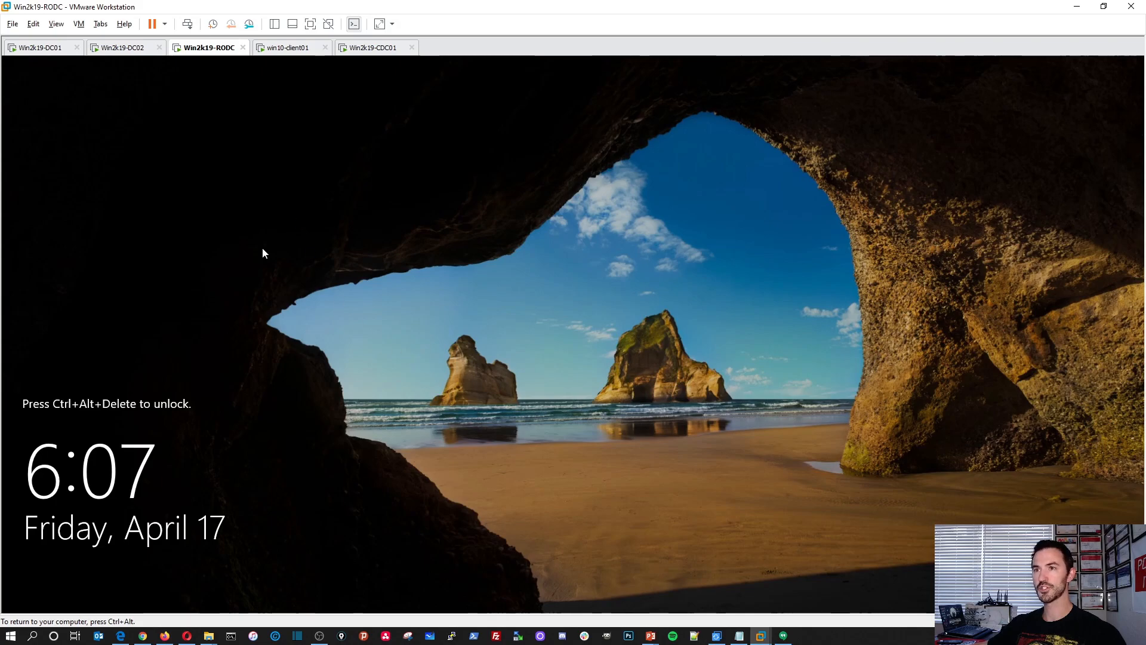
left_click(187, 24)
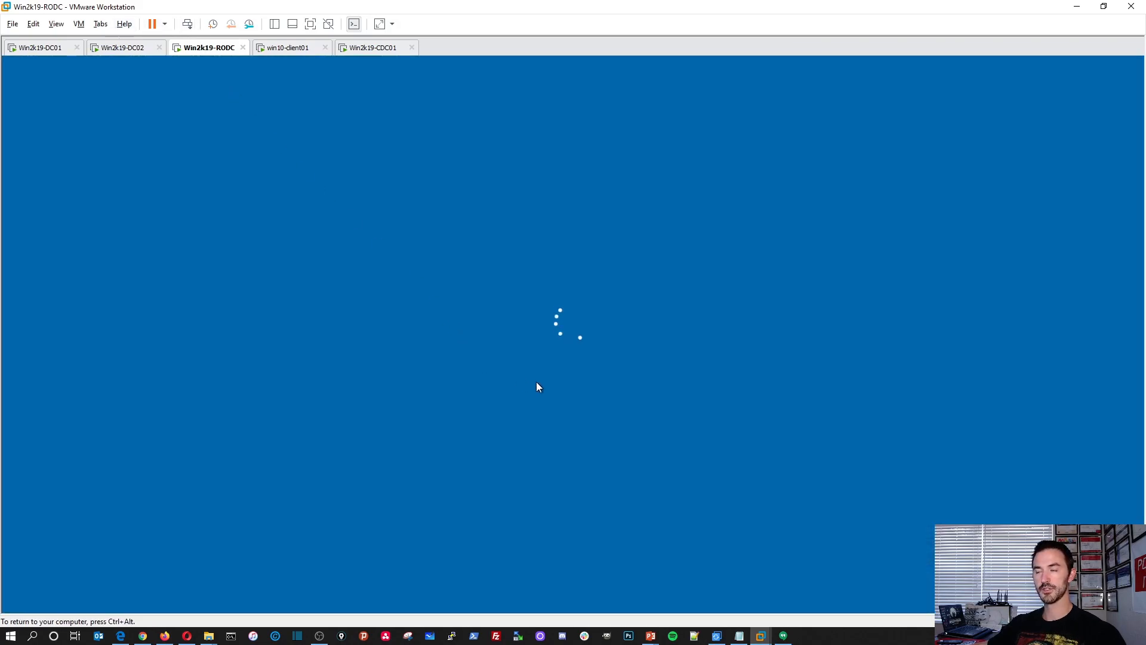
type("••")
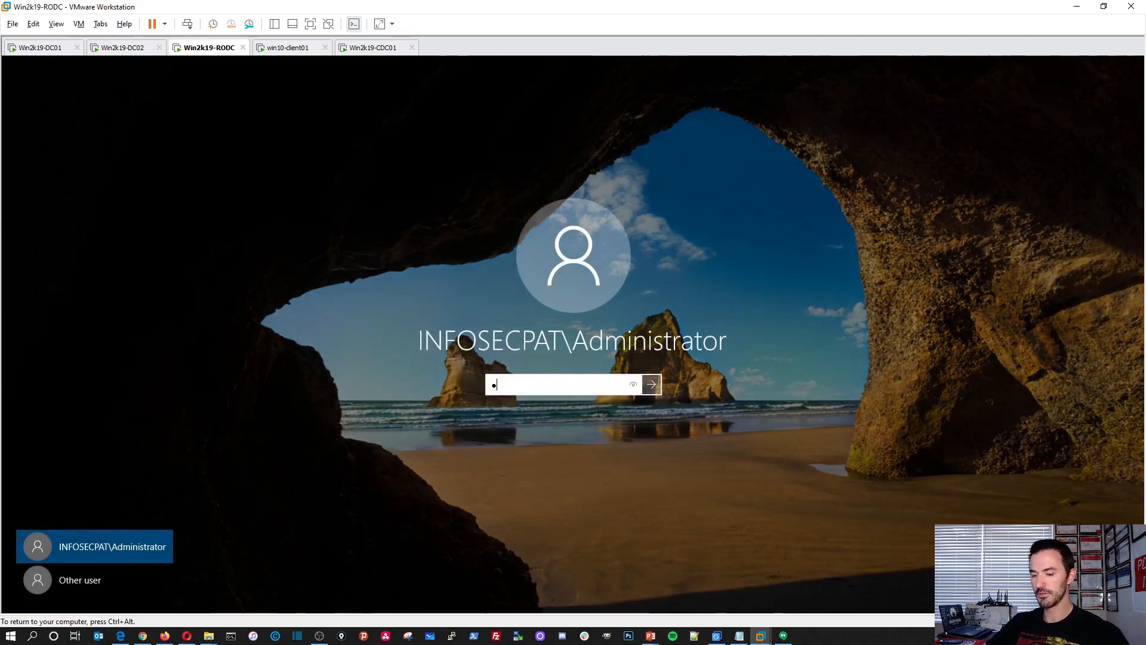
type("••••••••••••")
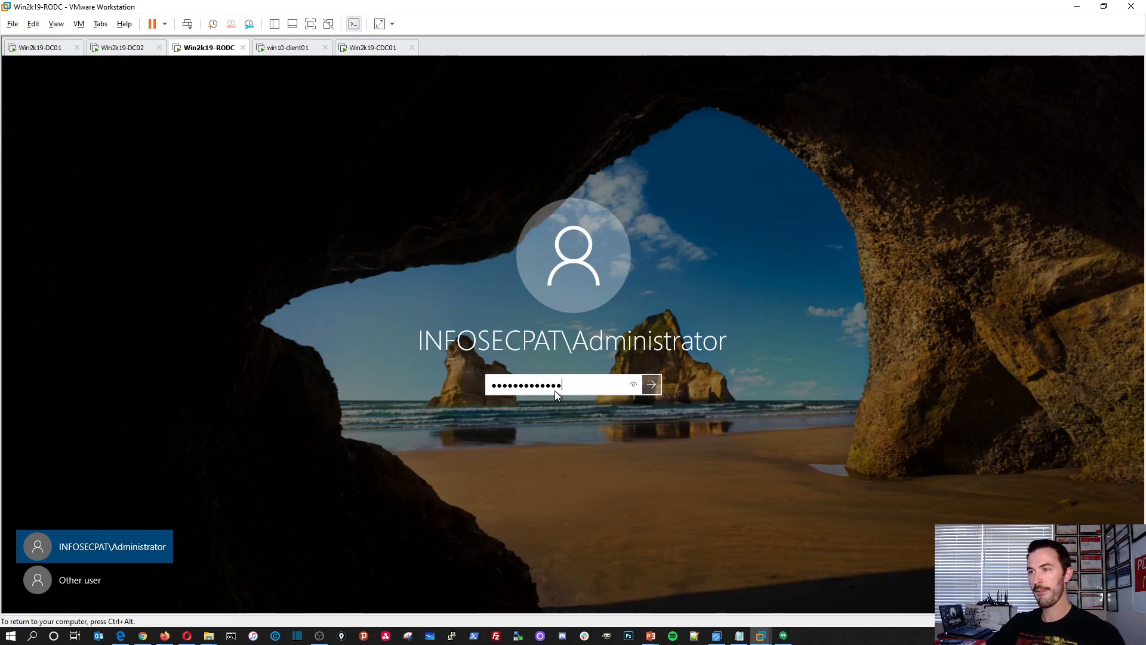
key("Return")
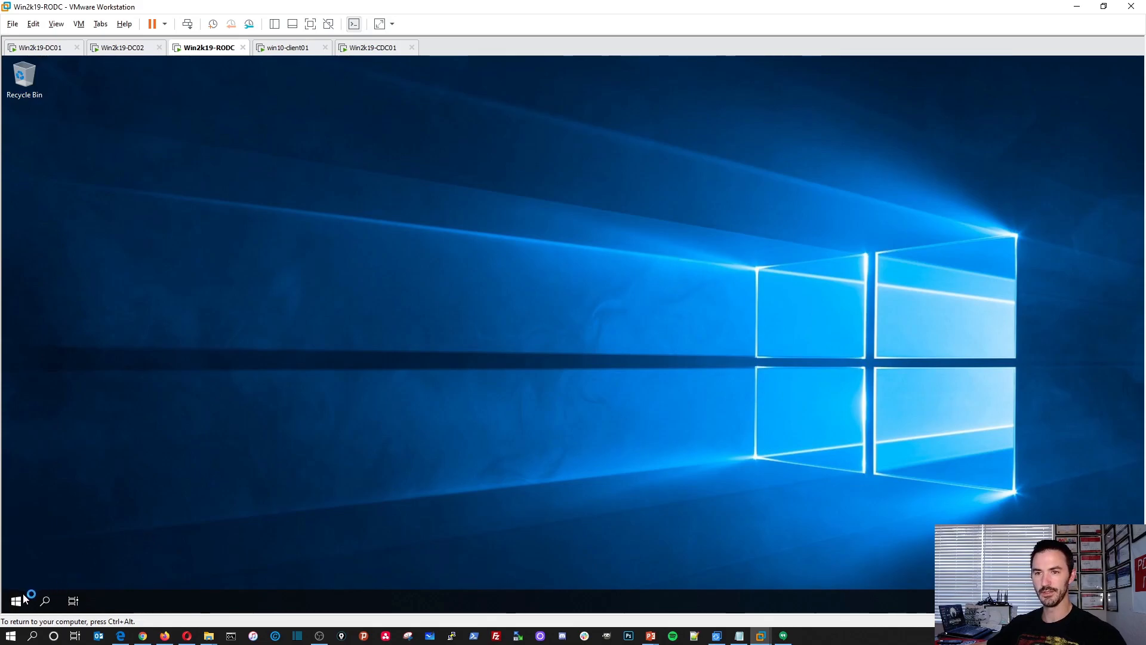
Shut down the Win2k19-RODC server with the reason Other (Unplanned).
right_click(18, 599)
mouse_move(89, 562)
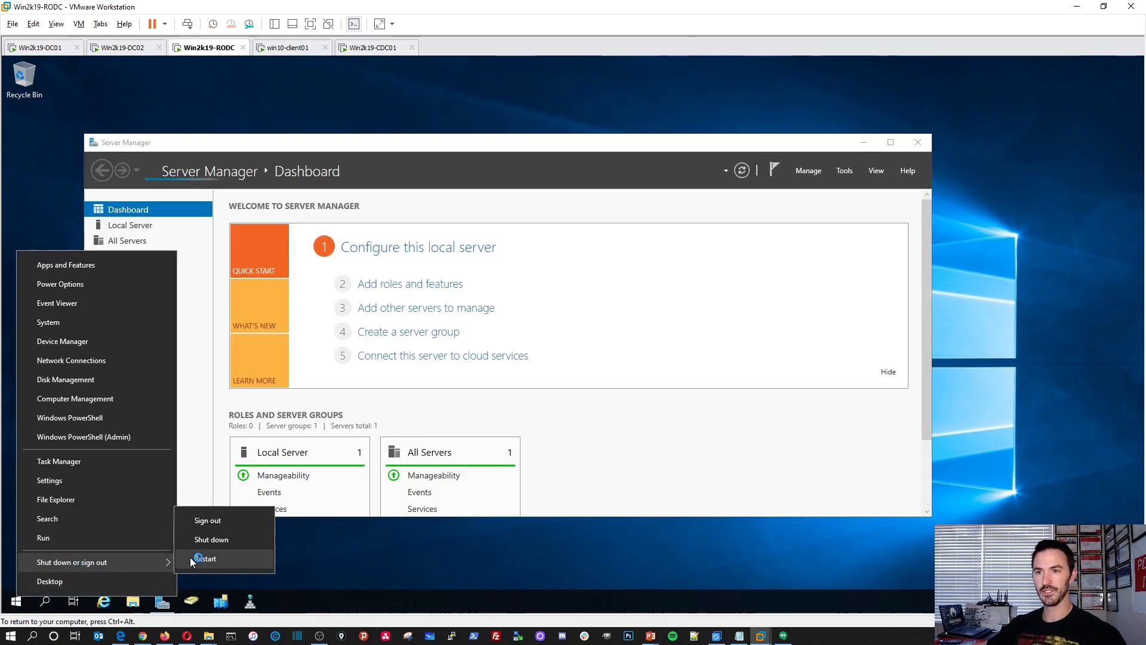
left_click(222, 540)
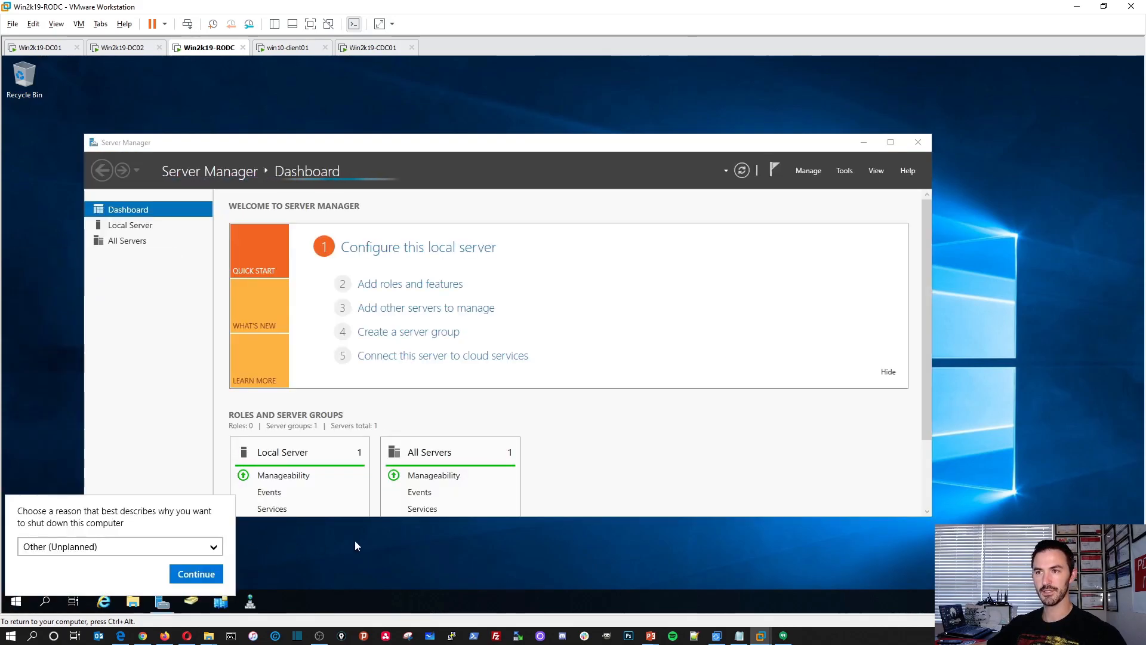
left_click(193, 575)
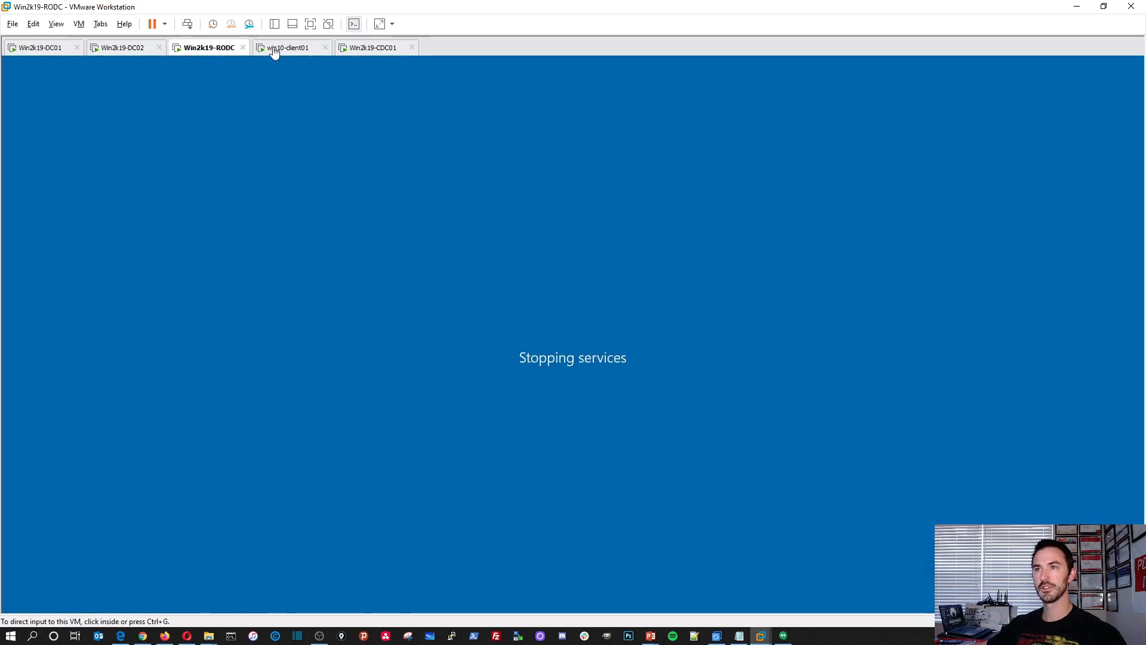
left_click(375, 398)
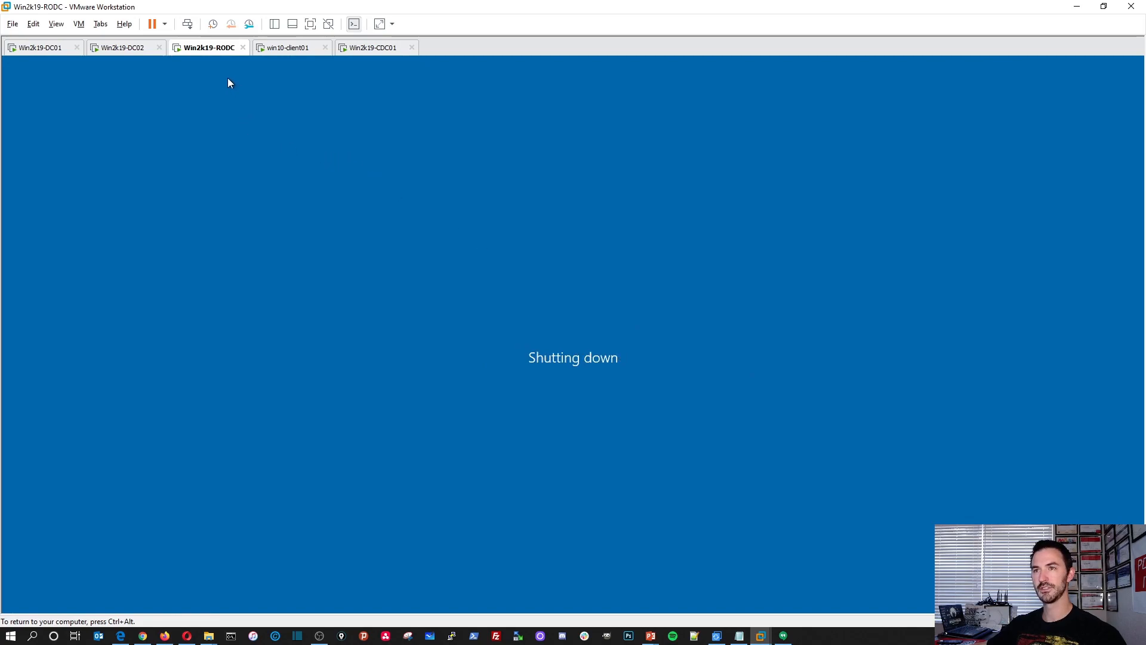
key("ctrl+alt")
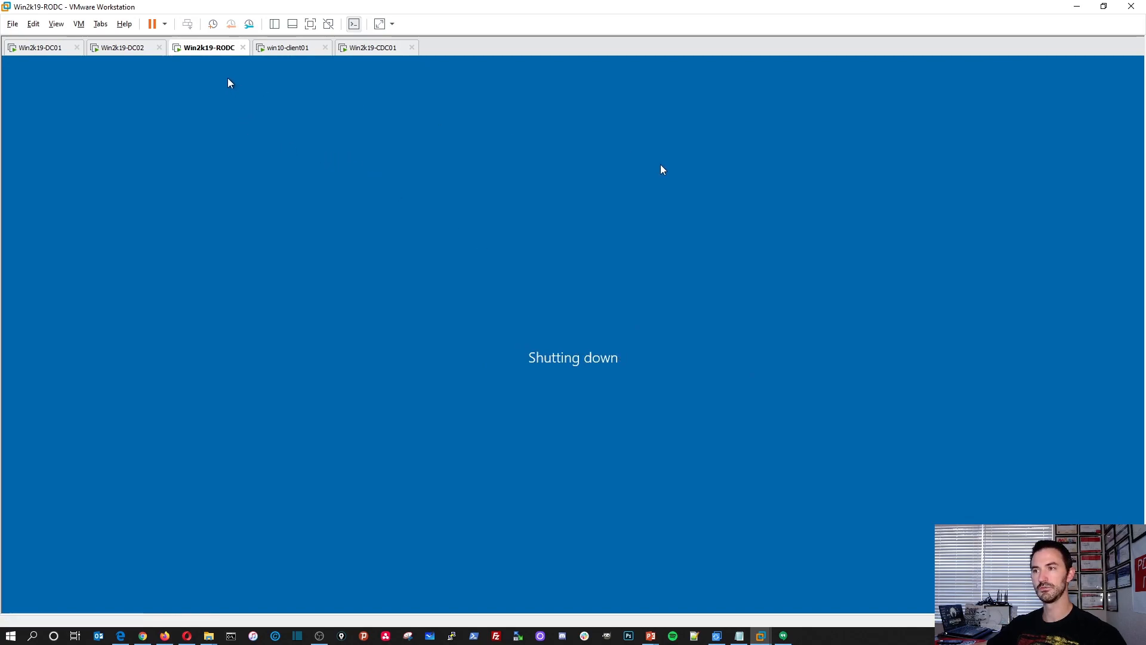
Return to the powered-off Win2k19-RODC virtual machine and close it in the workspace.
left_click(286, 48)
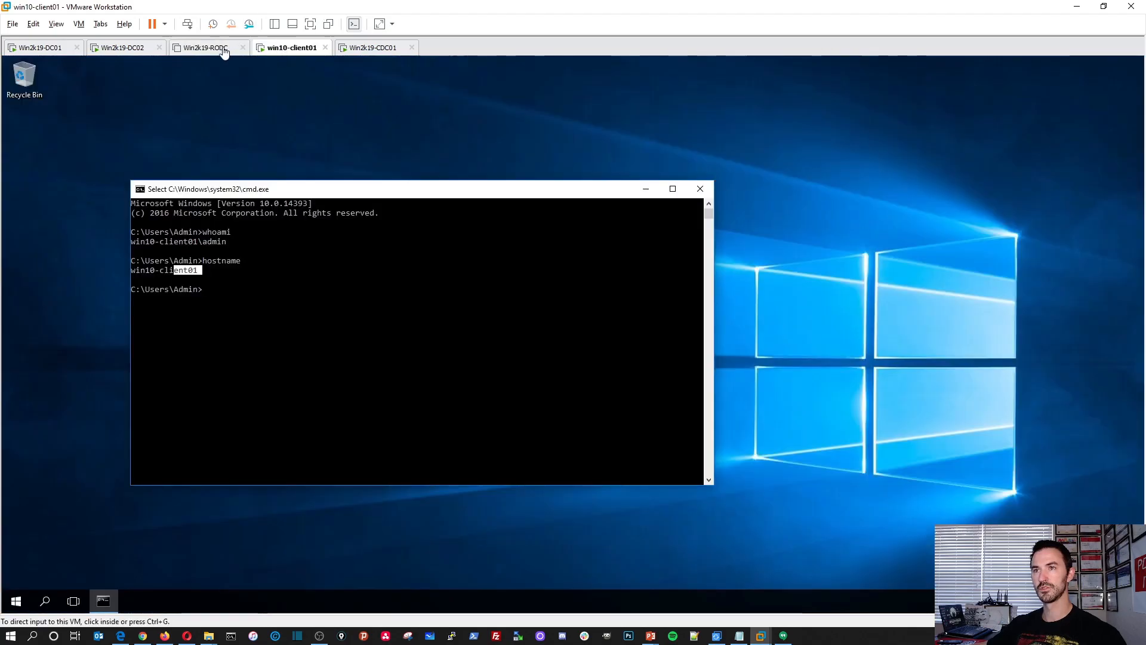
left_click(225, 46)
left_click(243, 48)
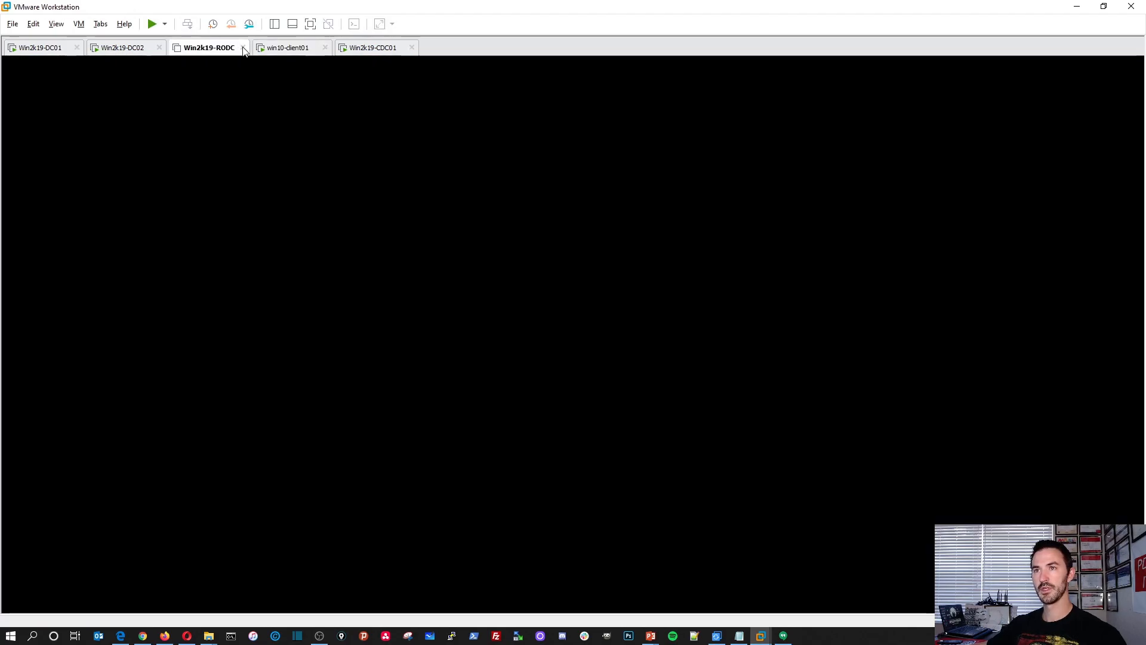
Switch to the Win2k19-CDC01 virtual machine and sign in as Administrator with the account password.
left_click(289, 52)
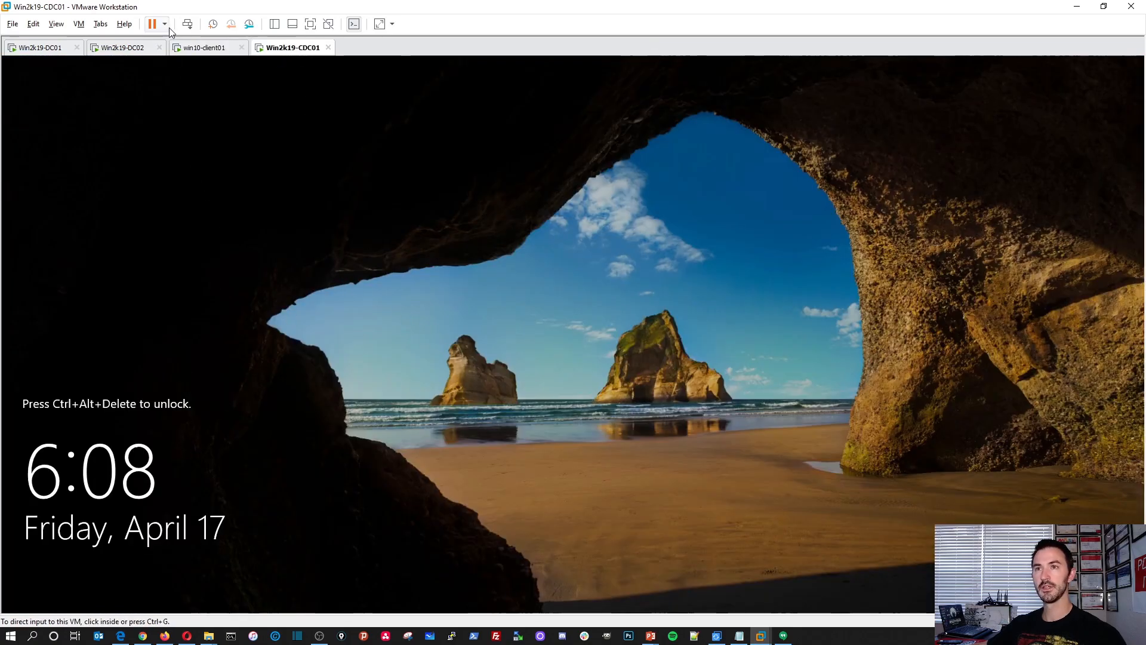
left_click(187, 26)
left_click(568, 378)
type("Password123!")
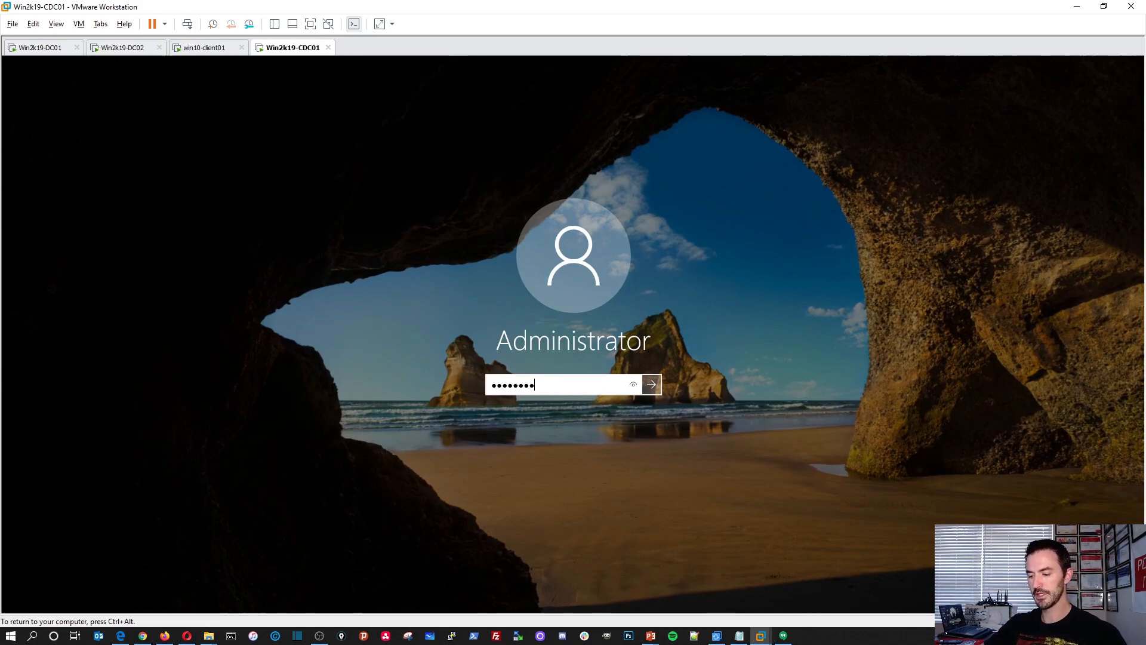
key("Return")
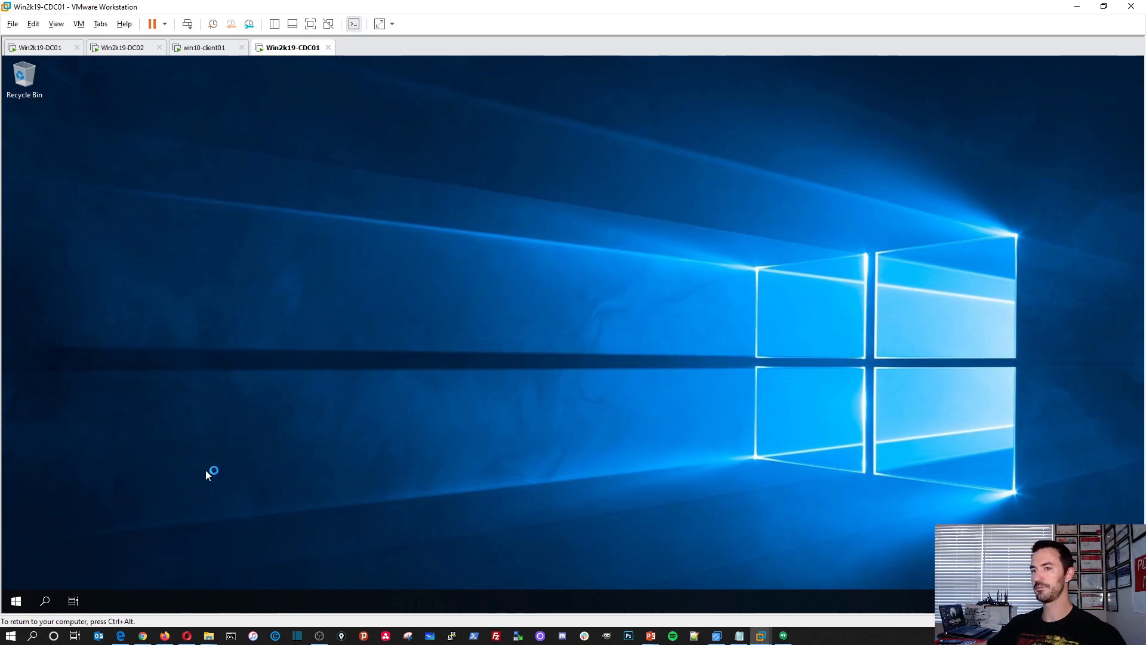
left_click(16, 600)
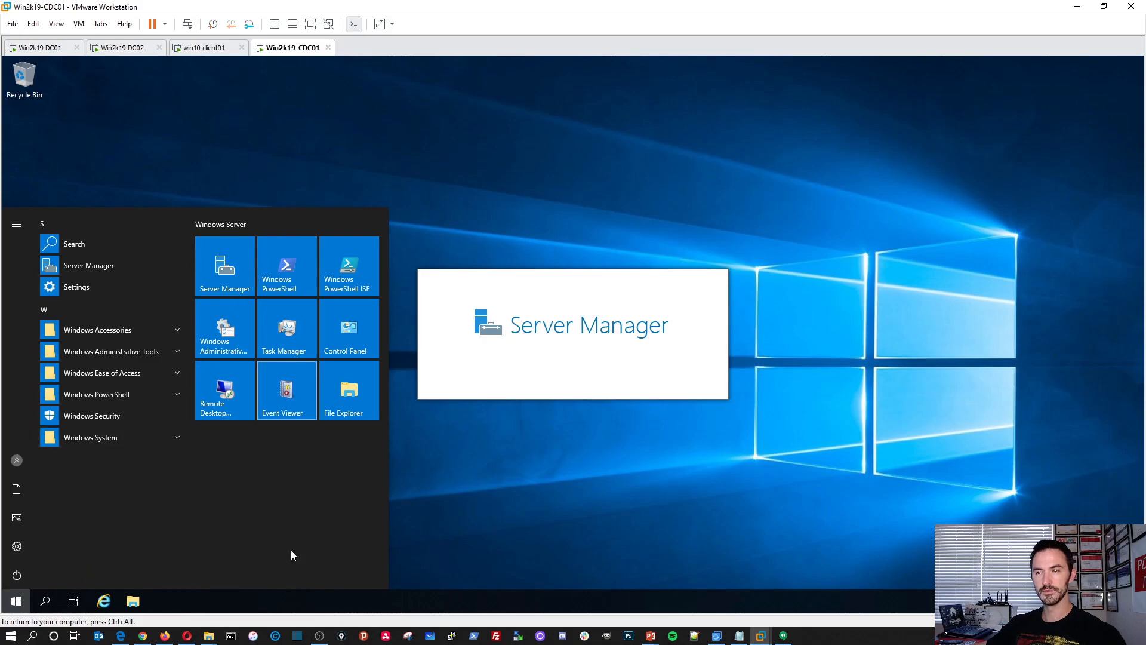
right_click(17, 604)
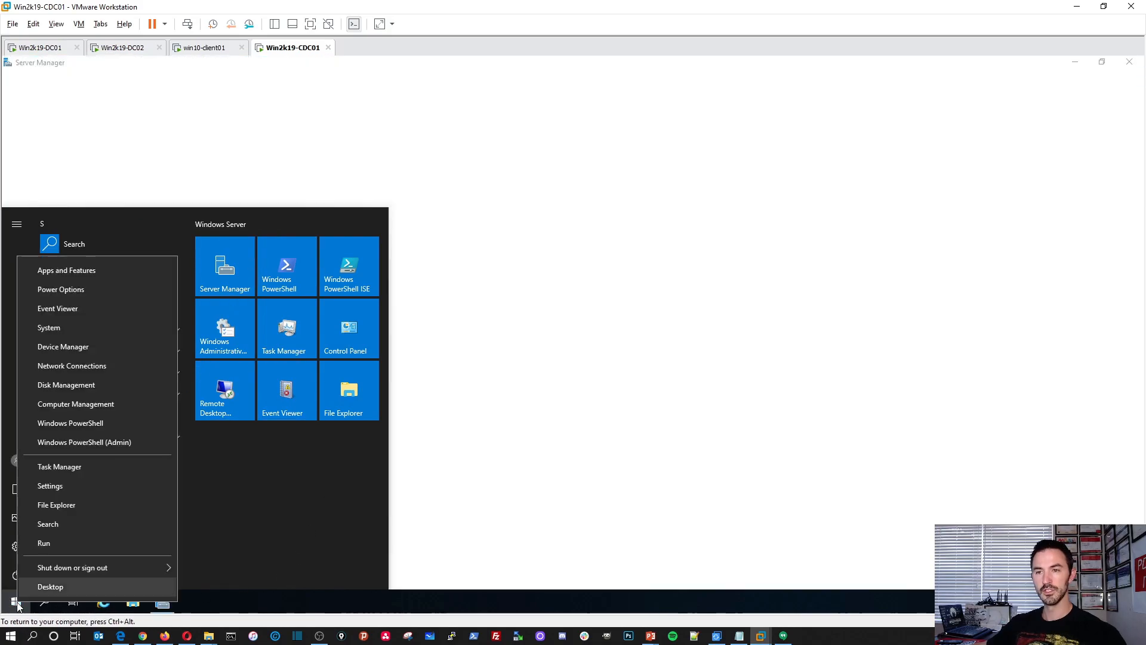
left_click(660, 339)
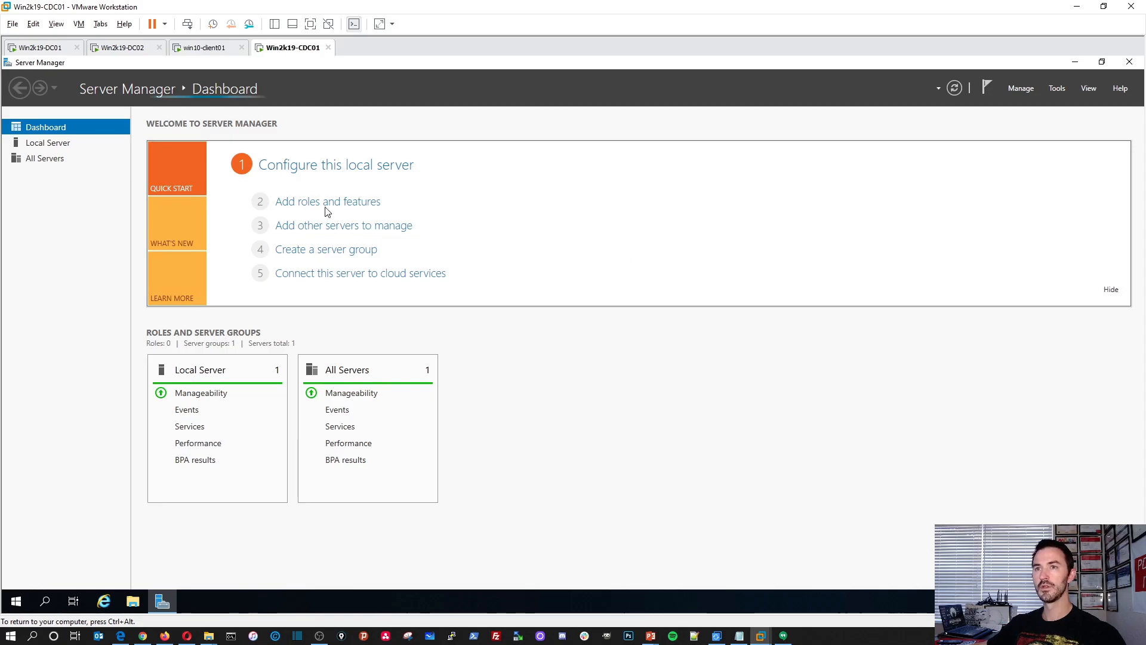
Open the local server's computer name settings and change its membership to the domain INFOSECPAT.LOCAL.
left_click(65, 143)
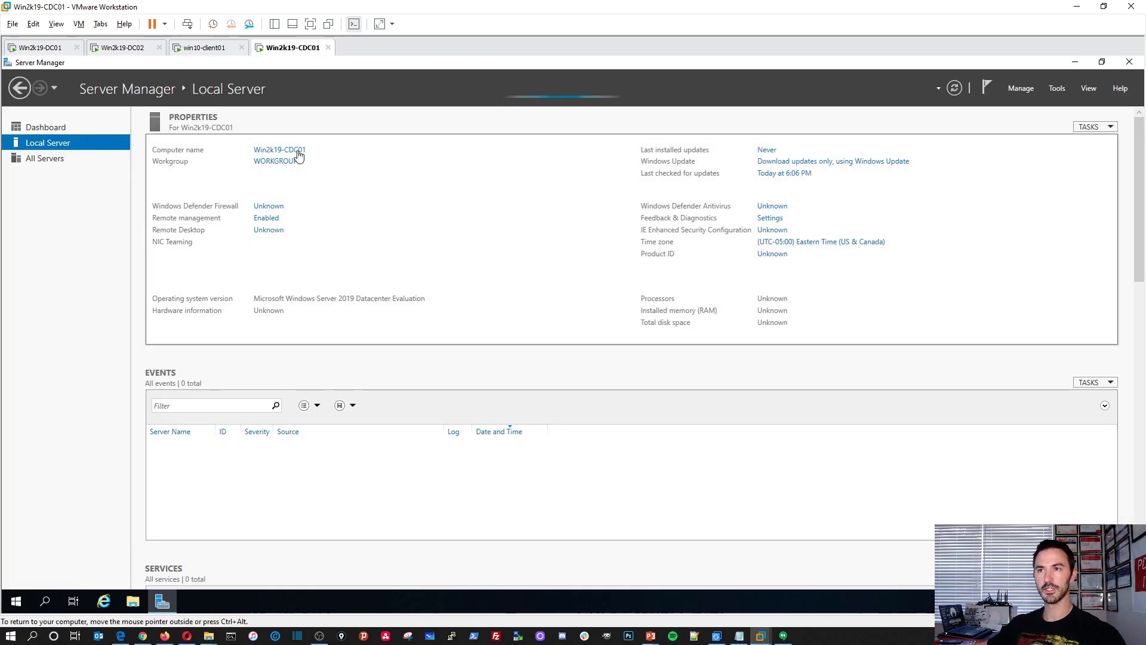
left_click(298, 152)
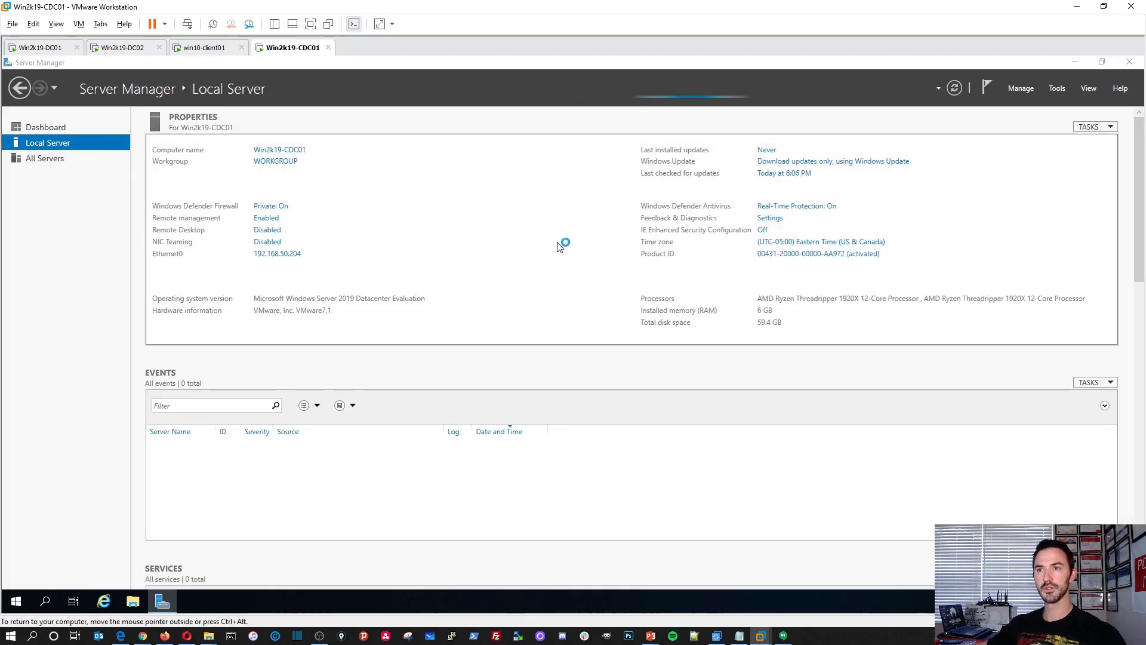
left_click_drag(200, 91, 516, 163)
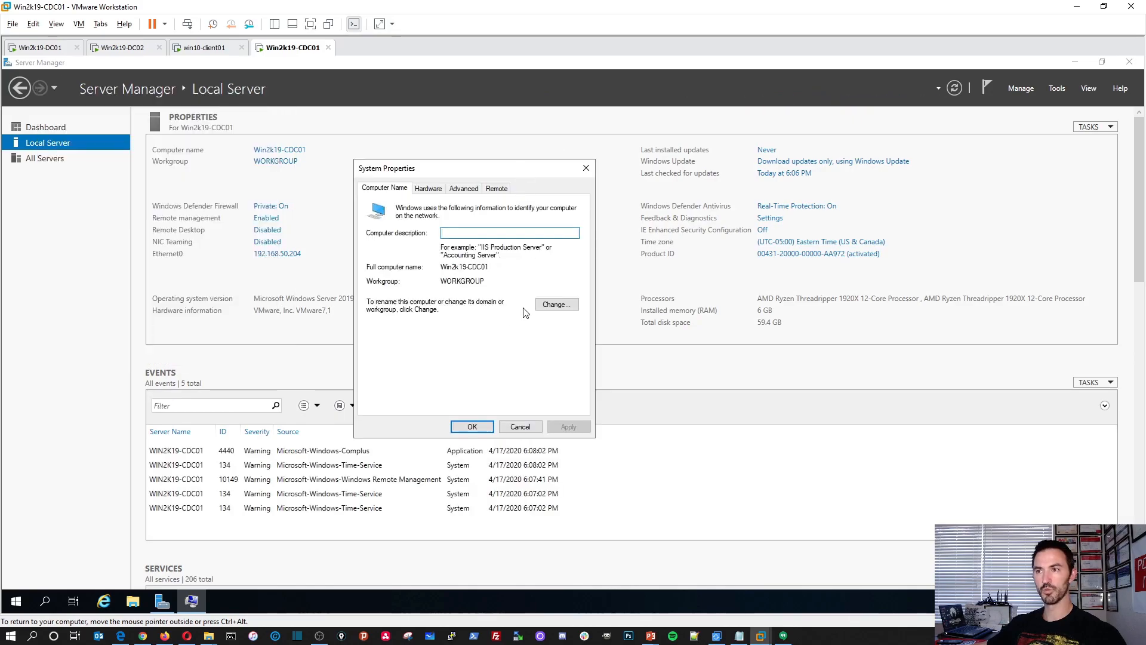
left_click(565, 304)
left_click(398, 329)
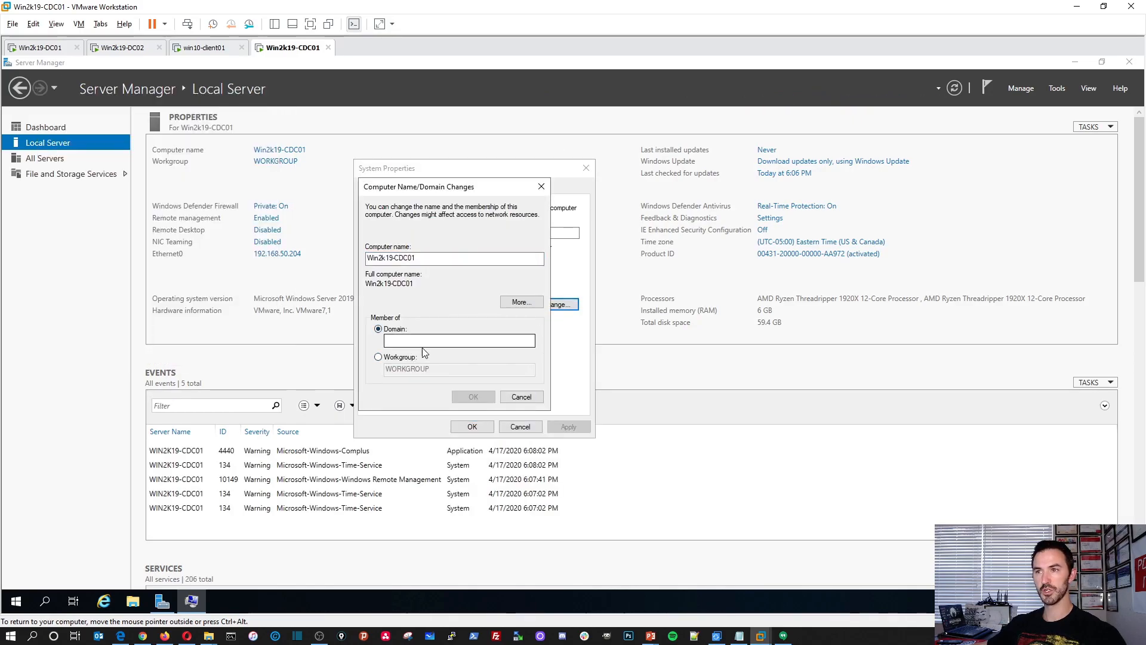
left_click(425, 340)
type("INFOSECPAT.LOCAL")
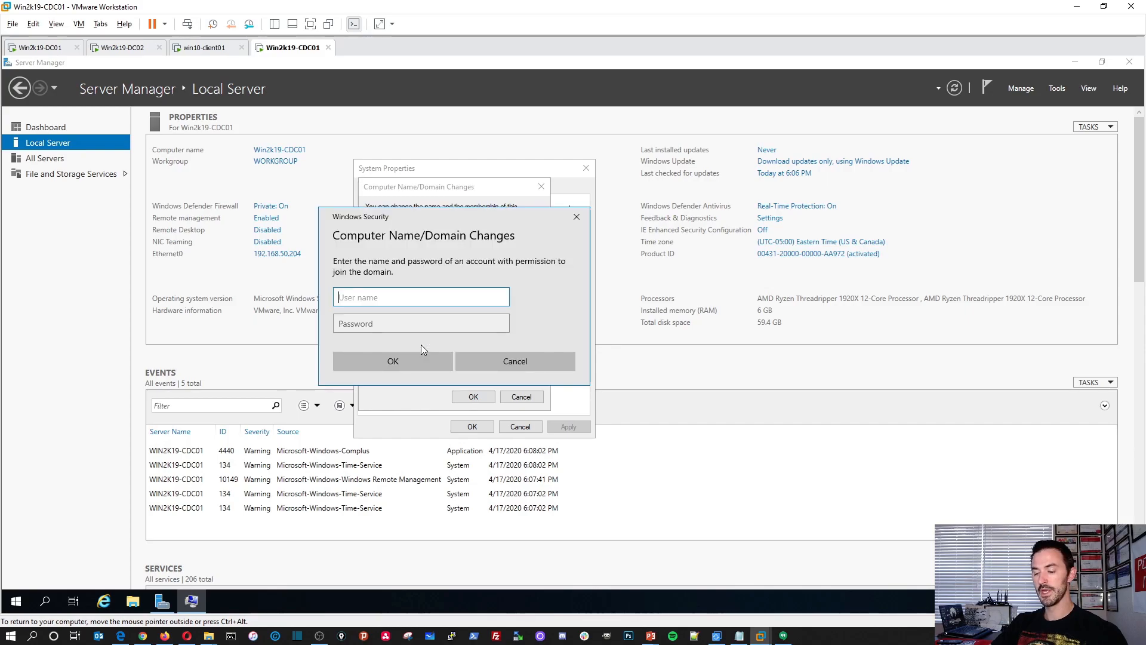
Authorize the domain join with the user name administrator and the account password.
type("administrator")
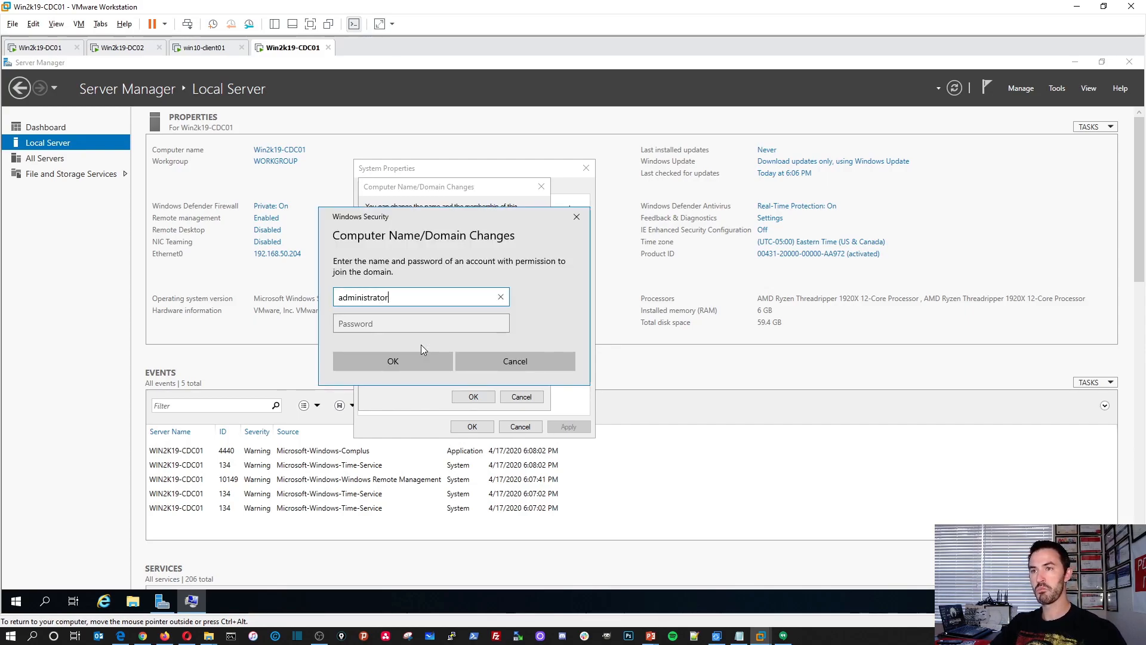
key("Tab")
type("••••••••••")
key("Return")
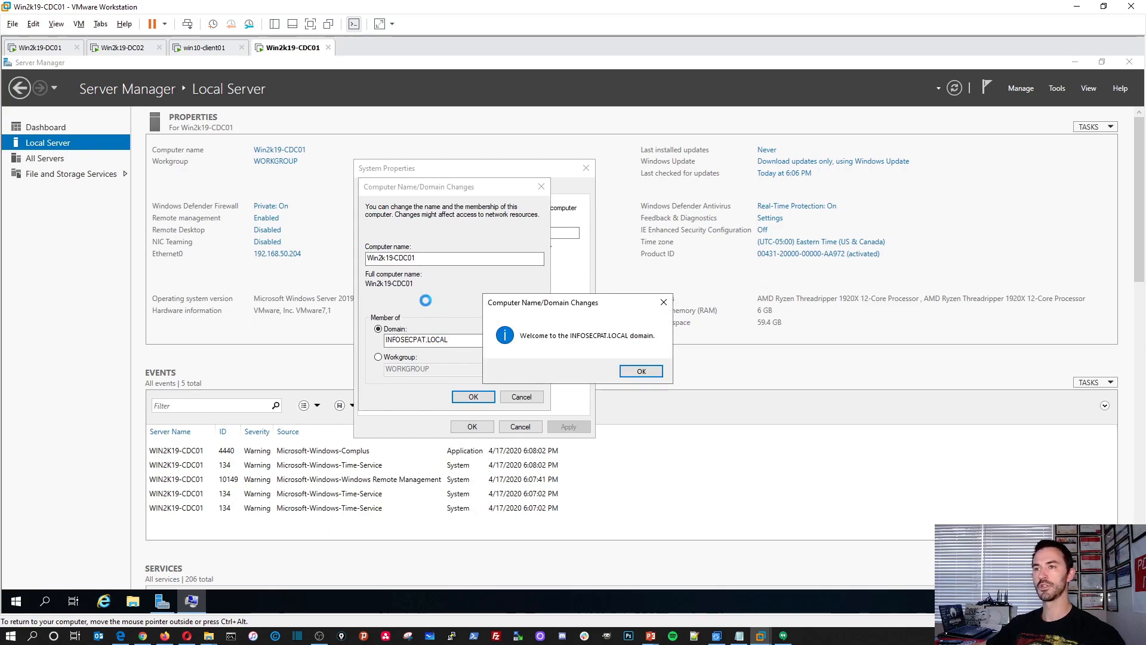
Acknowledge the domain join, close System Properties and restart Win2k19-CDC01 to apply the new membership.
left_click(658, 366)
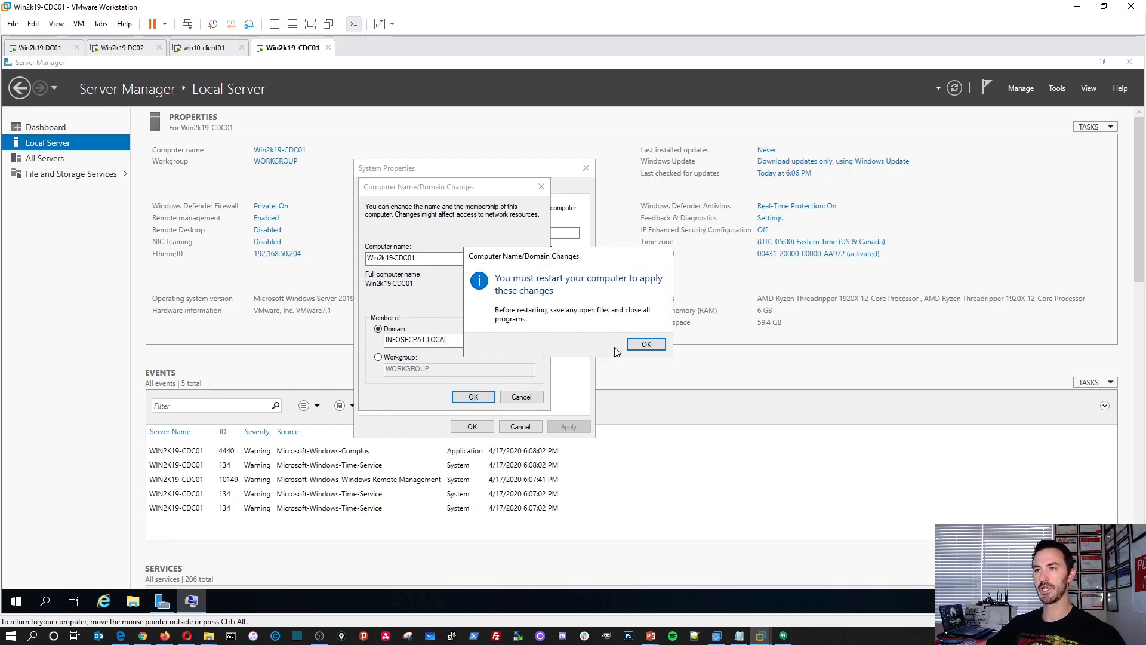
left_click(644, 343)
left_click(471, 426)
left_click(569, 338)
On Win2k19-DC01, check Active Directory Users and Computers for the WIN2K19-CDC01 account in the Computers container and the FLORIDA Servers OU.
left_click(40, 47)
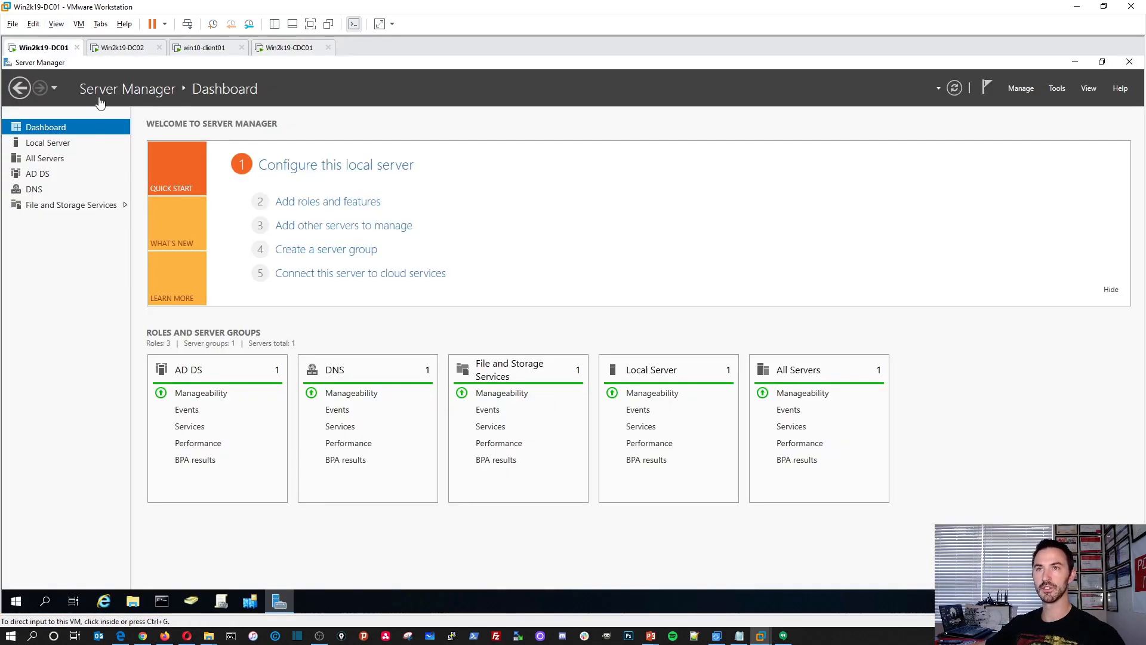
left_click(1075, 61)
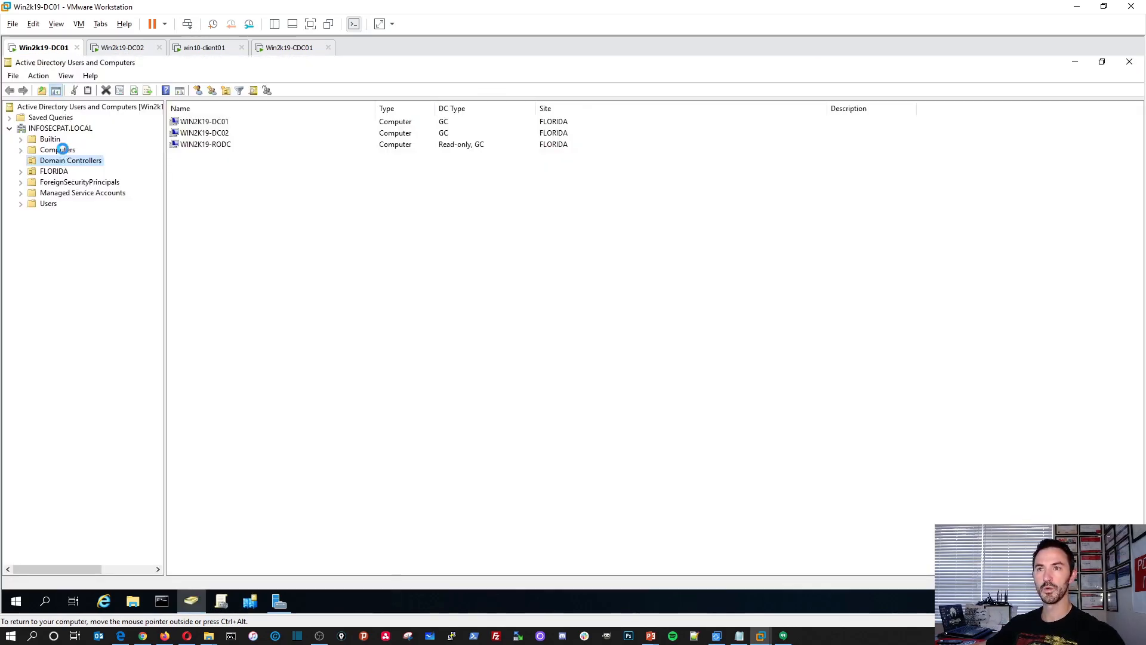
left_click(58, 150)
left_click(229, 125)
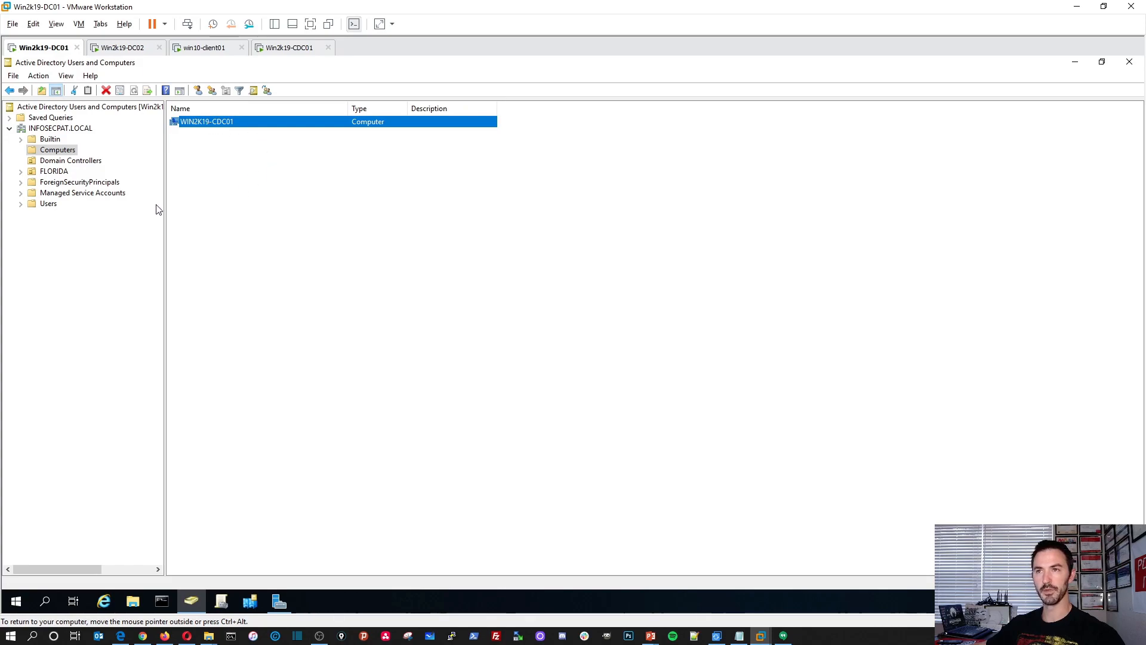
left_click(21, 171)
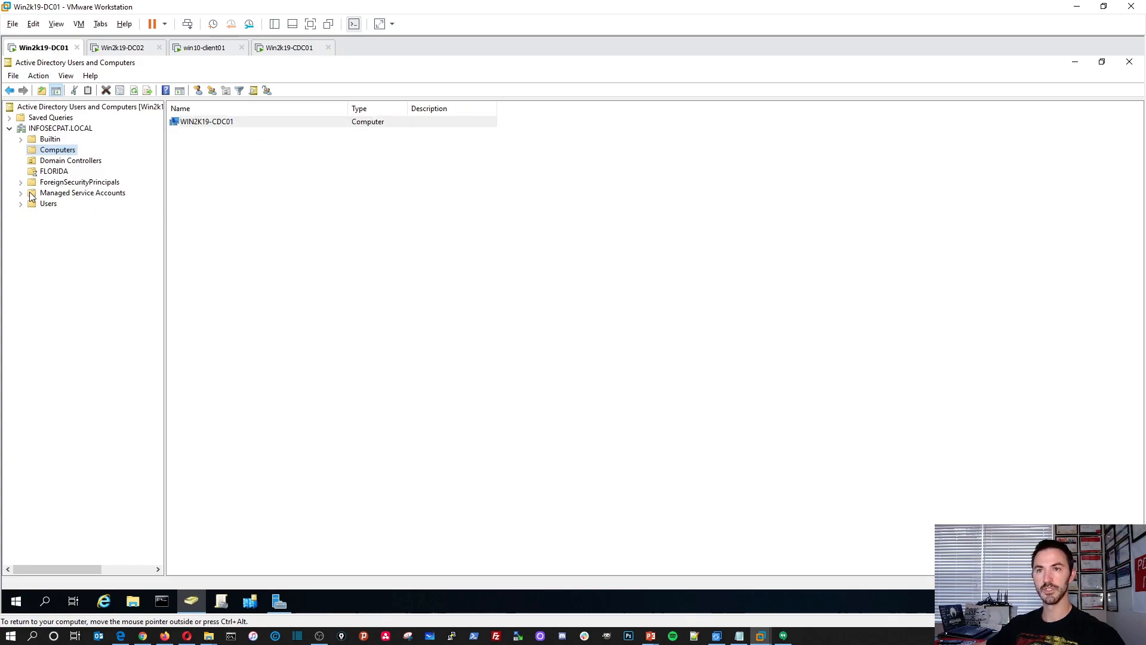
left_click(43, 205)
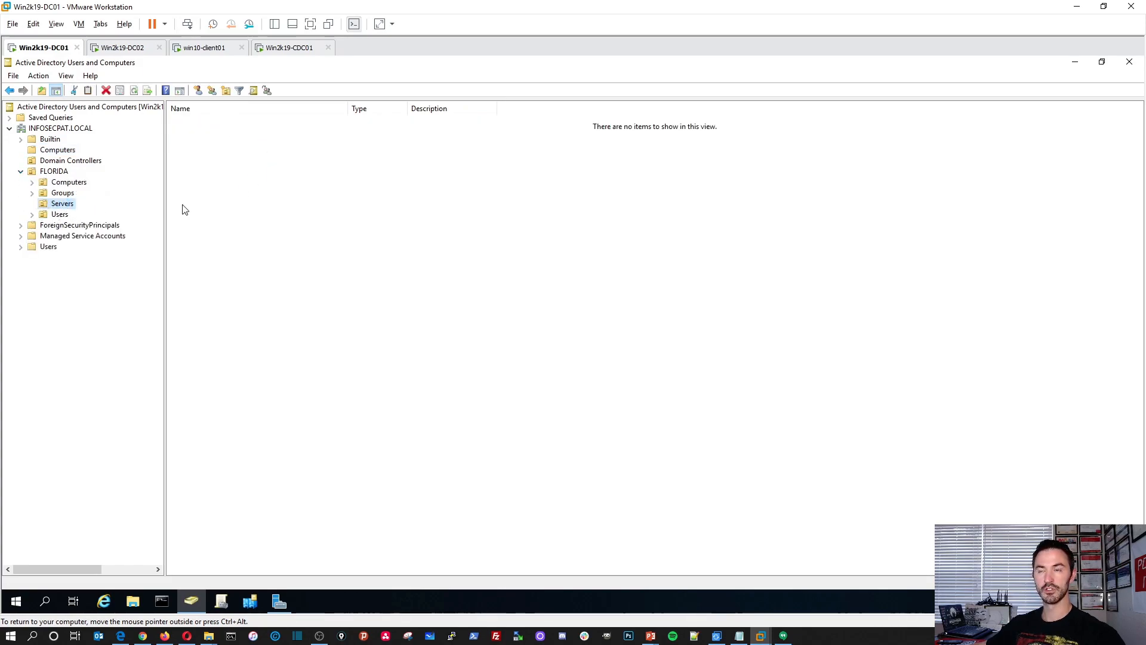
left_click(64, 153)
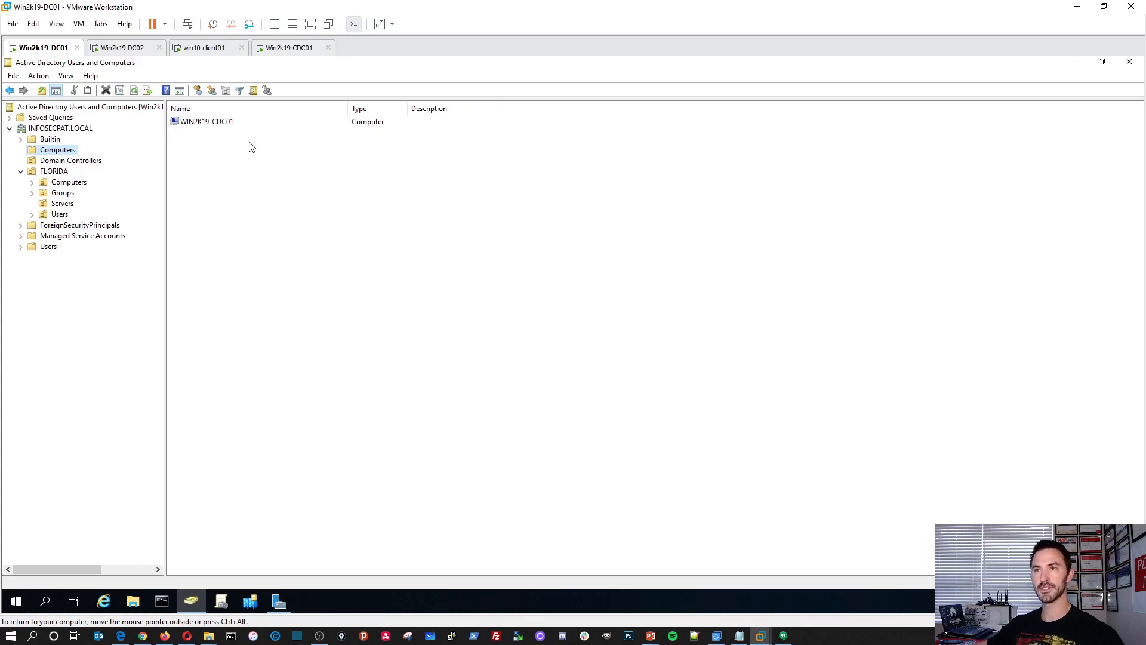
left_click(1072, 63)
On Win2k19-CDC01, choose to sign in as another user and enter the user name infosecpat\Administrator.
left_click(276, 52)
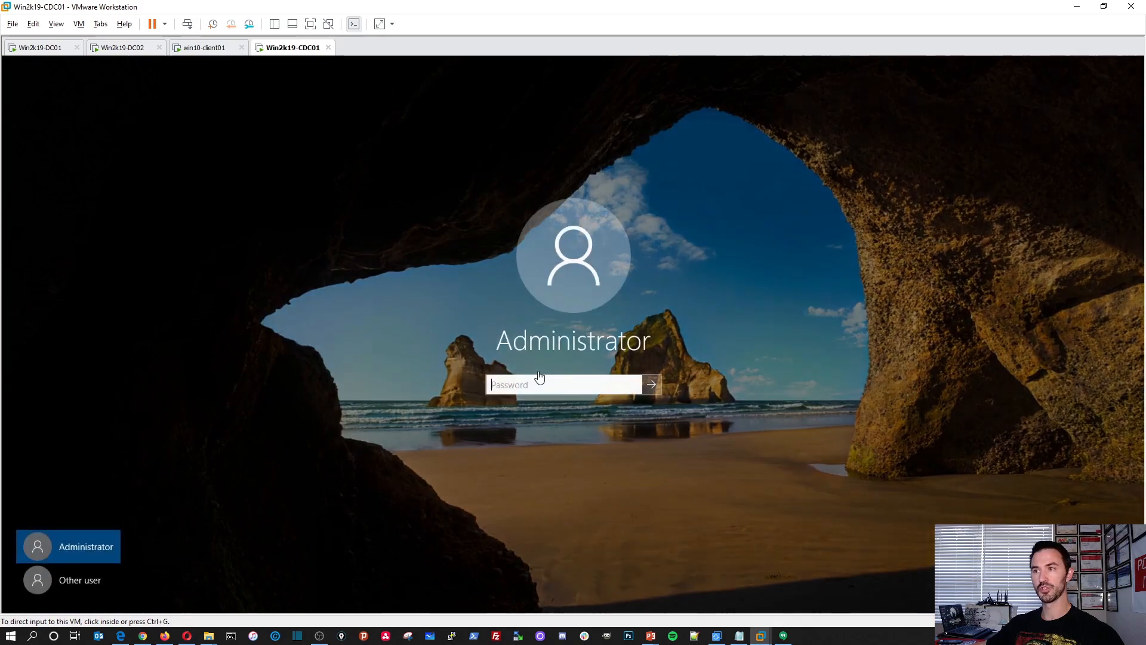
left_click(90, 588)
left_click(75, 585)
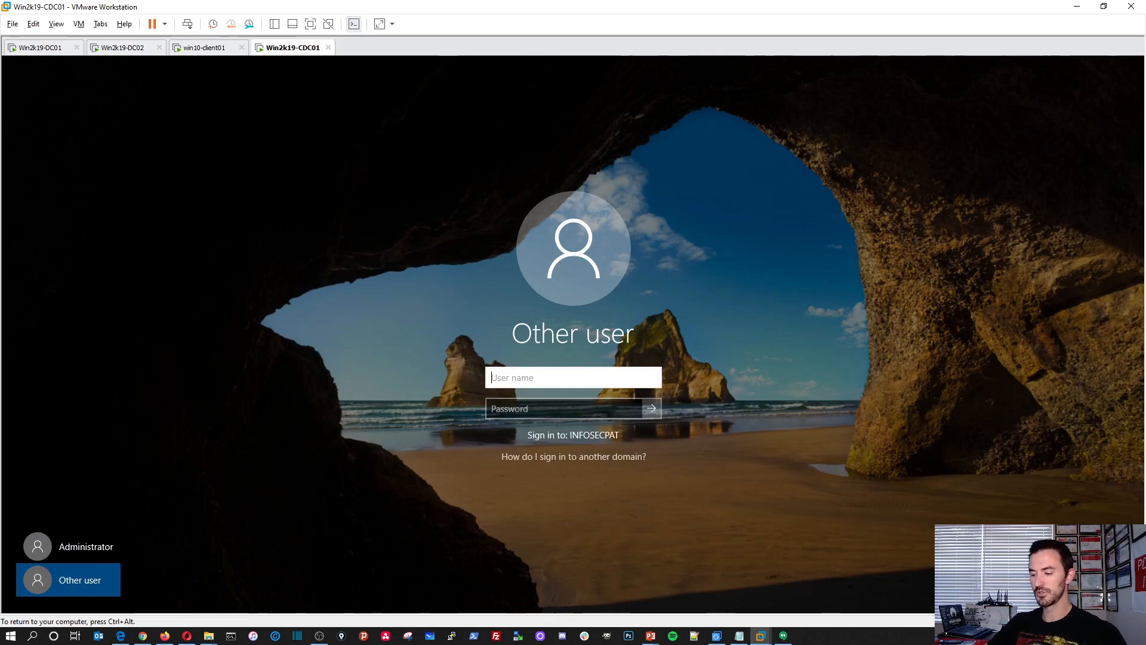
type("inf")
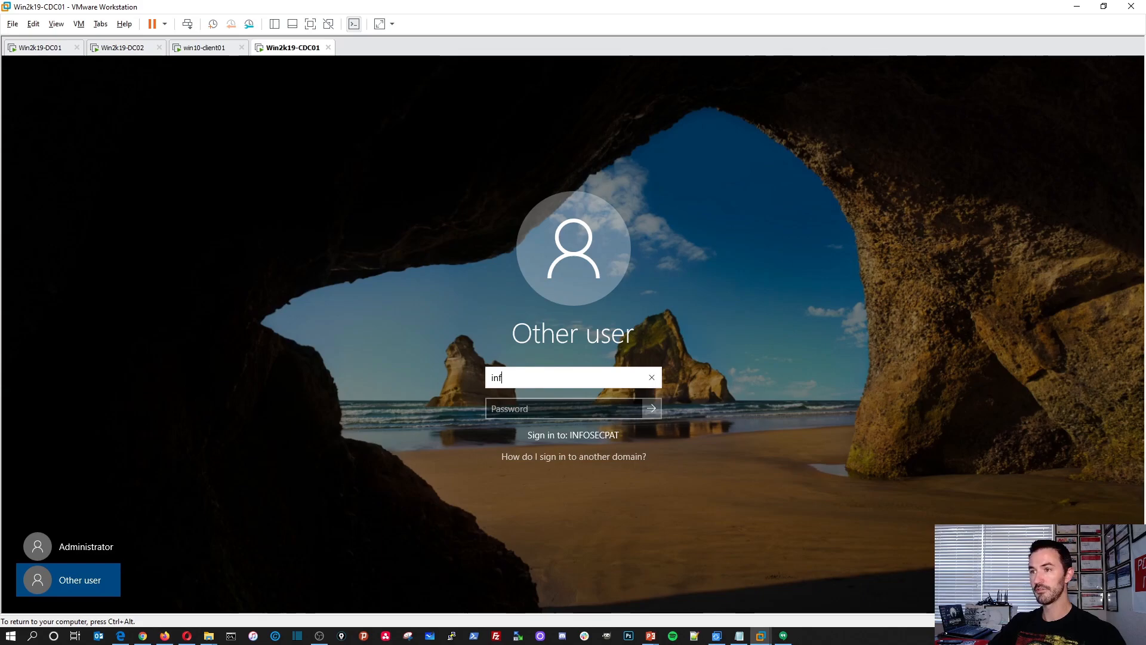
type("osecp")
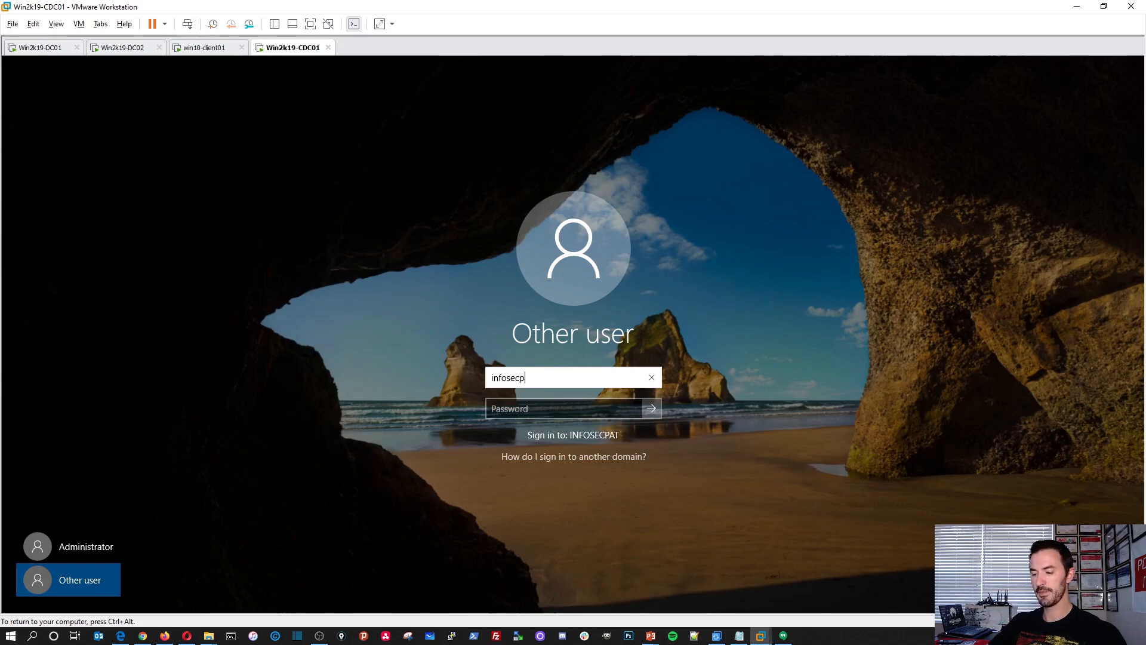
type("at\\Asm")
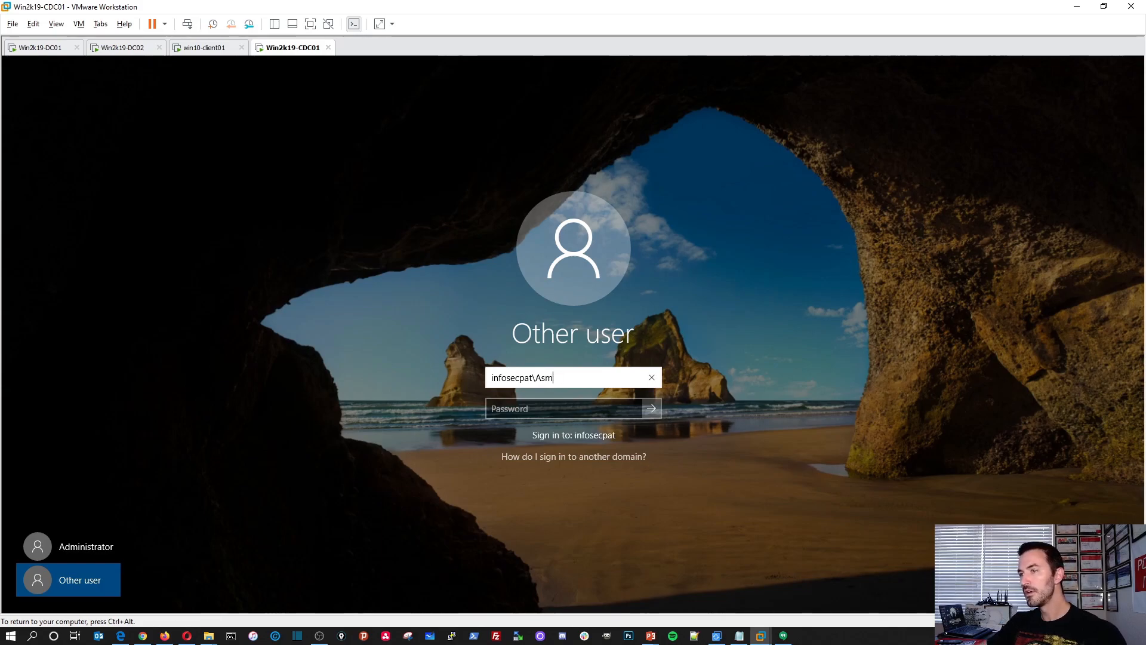
key("BackSpace")
key("BackSpace")
type("dminis")
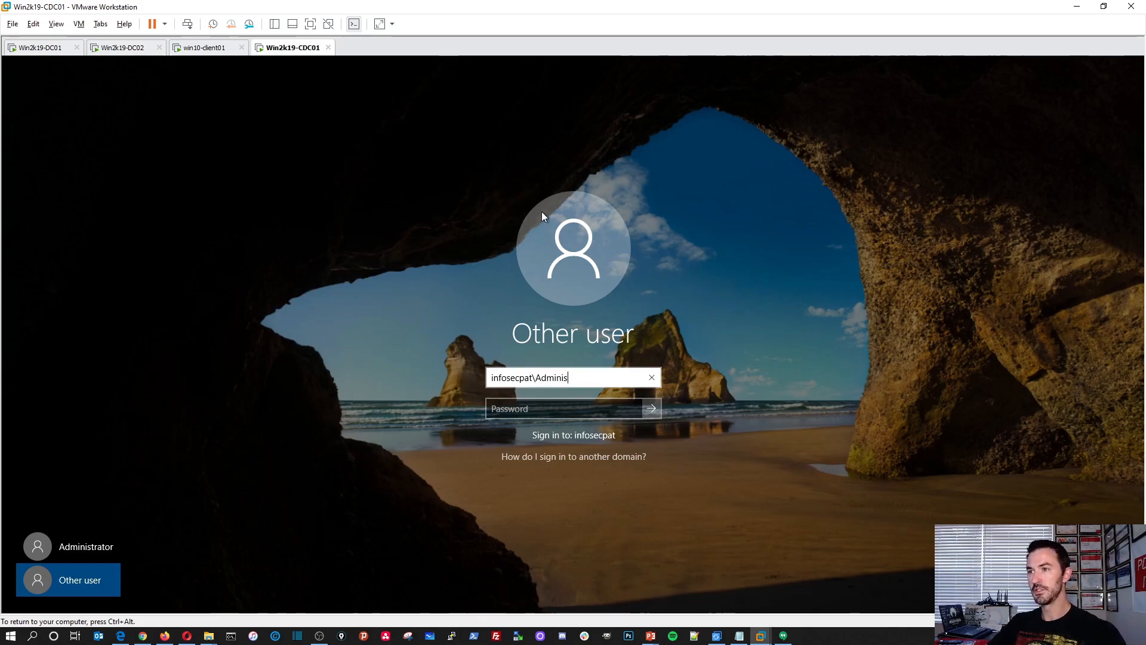
type("trato")
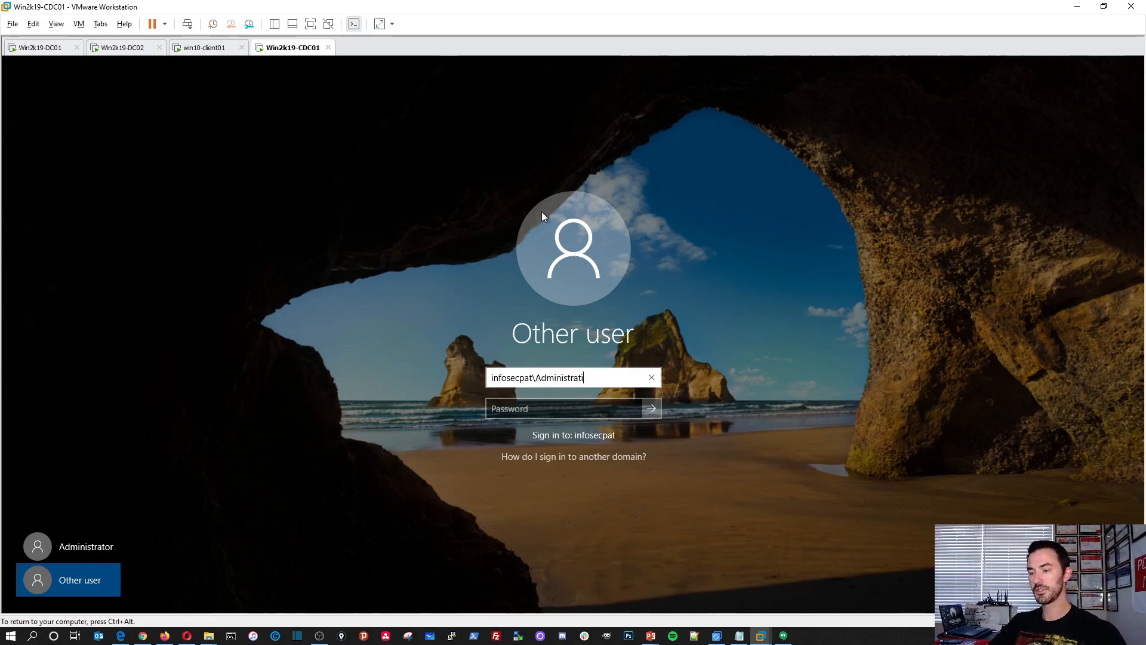
type("r")
Enter the domain administrator's account password and sign in to the server.
key("Tab")
type("P")
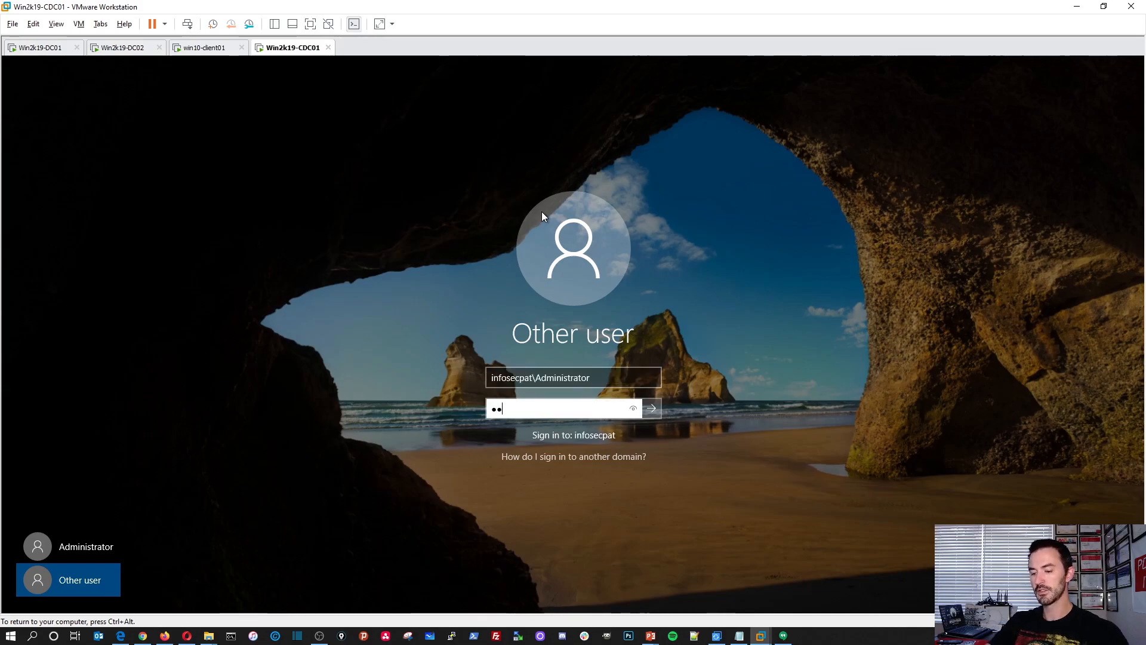
type("••••••")
key("BackSpace")
key("BackSpace")
key("BackSpace")
key("BackSpace")
key("BackSpace")
key("BackSpace")
key("BackSpace")
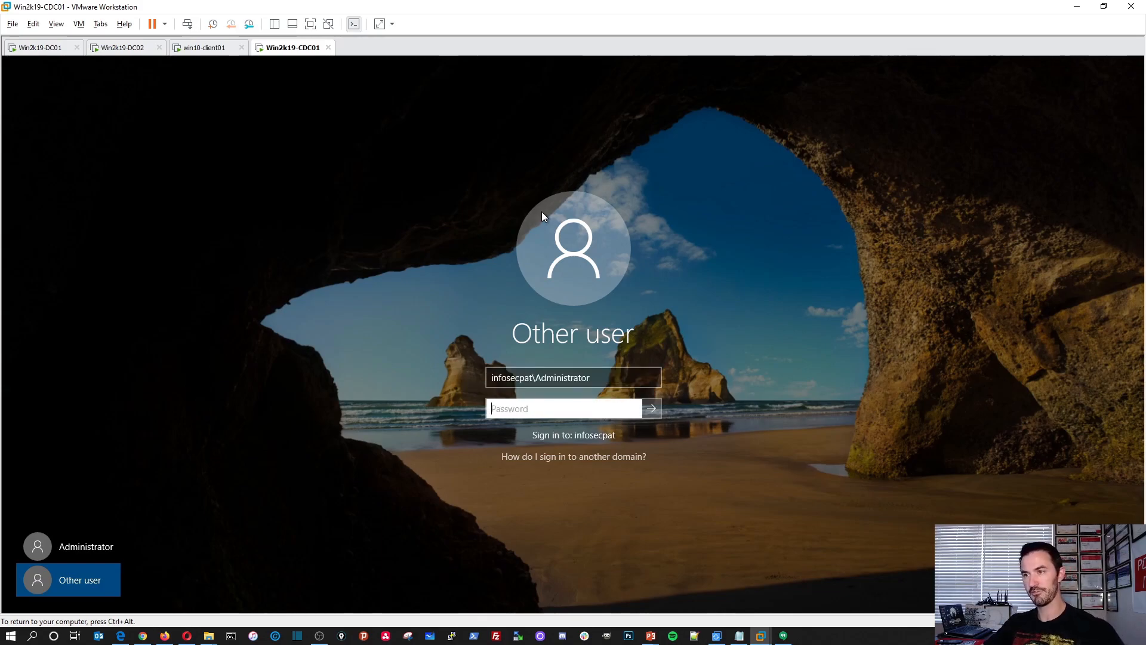
type("••")
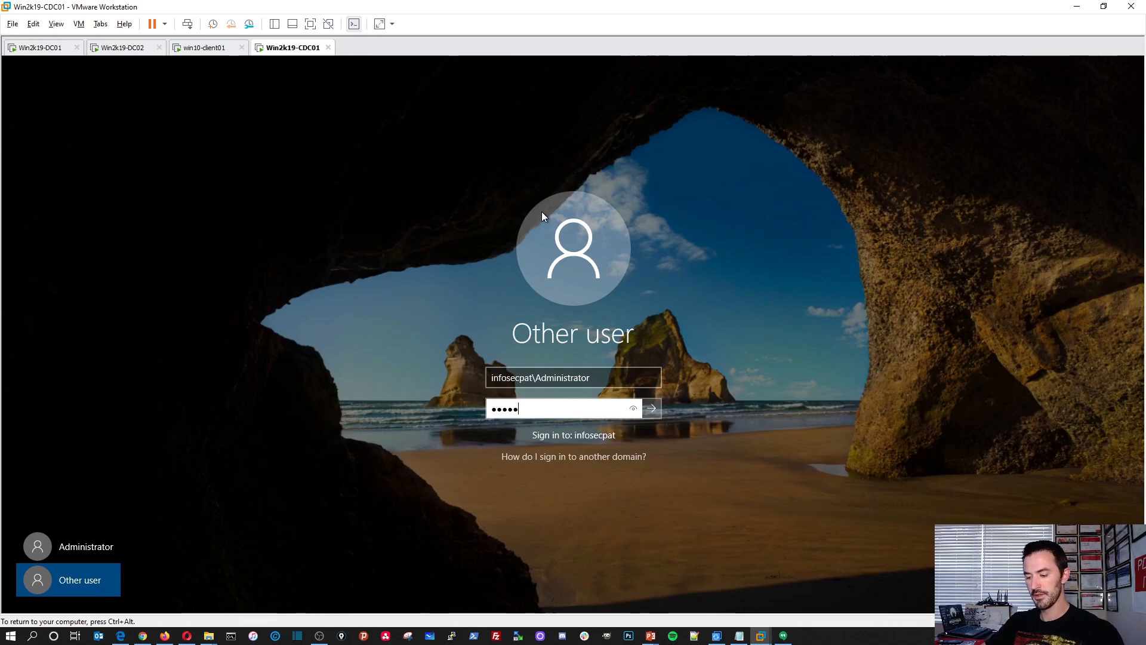
key("Return")
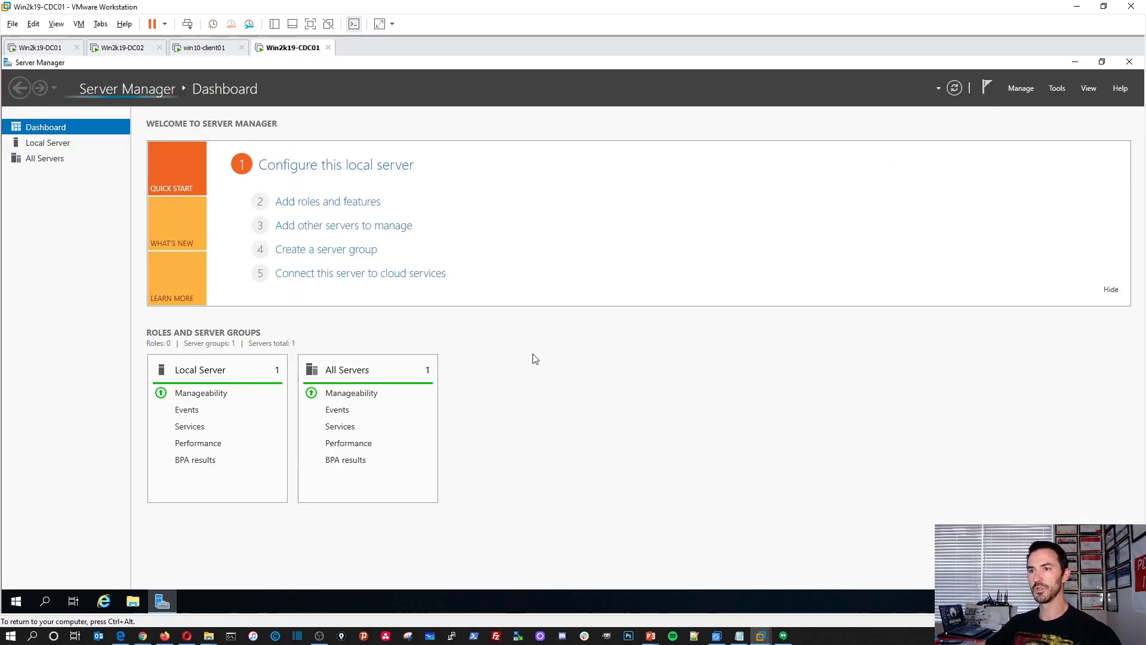
View the local server's properties, then start adding roles and features with a role-based installation on Win2k19-CDC01.
left_click(65, 148)
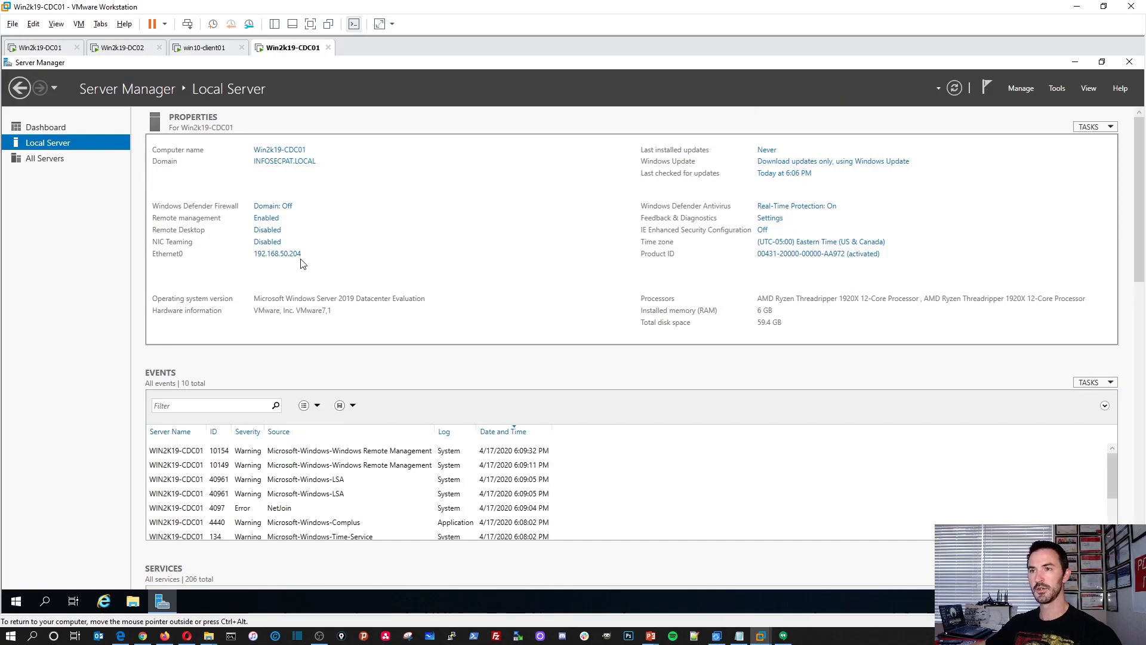
left_click(1054, 89)
left_click(1019, 89)
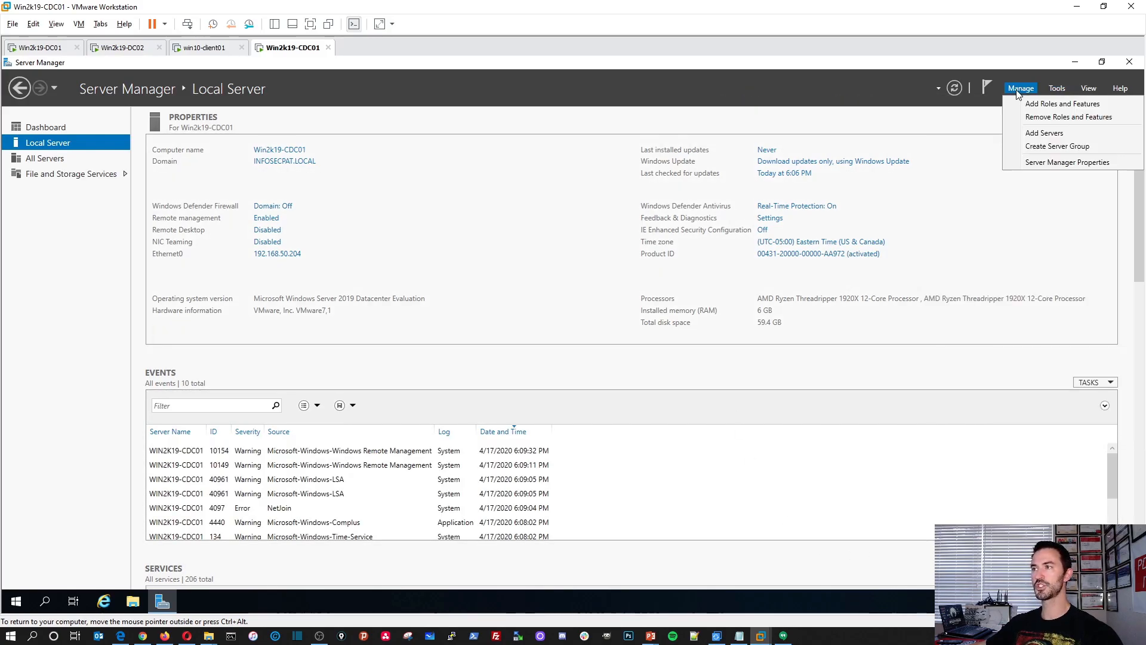
left_click(1028, 107)
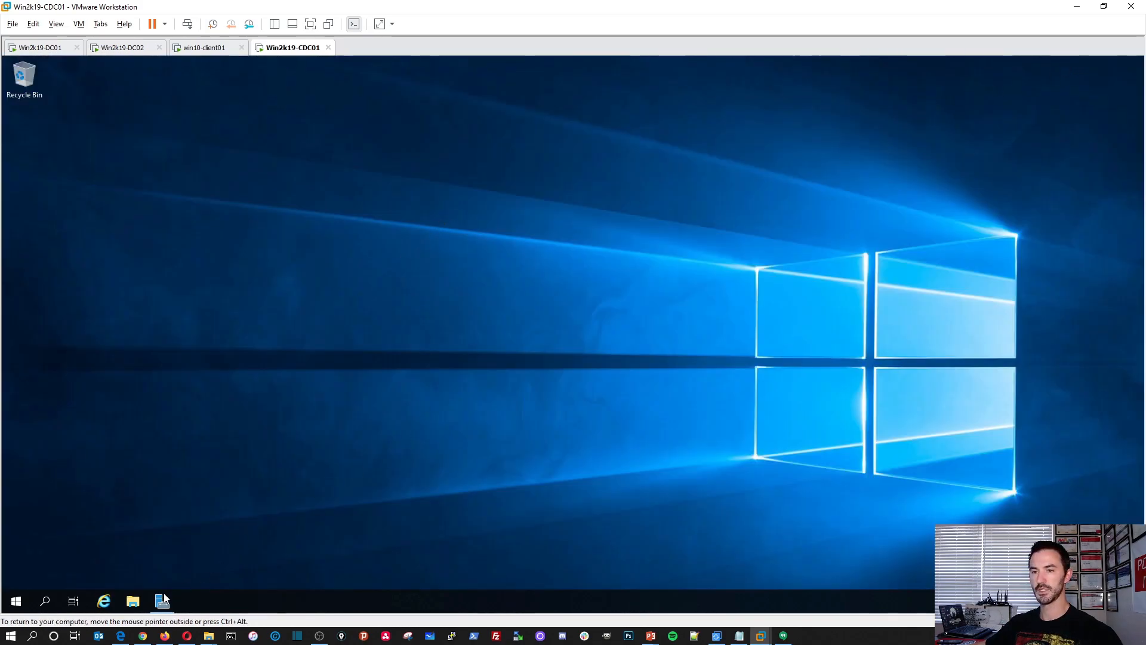
left_click(163, 600)
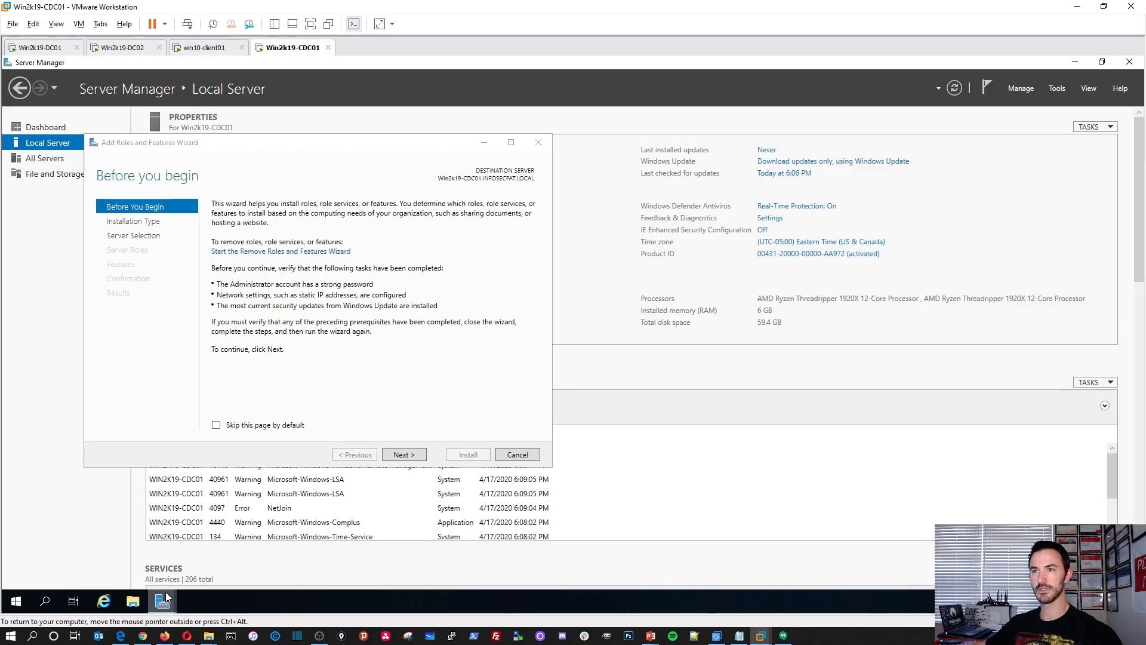
left_click_drag(380, 144, 549, 138)
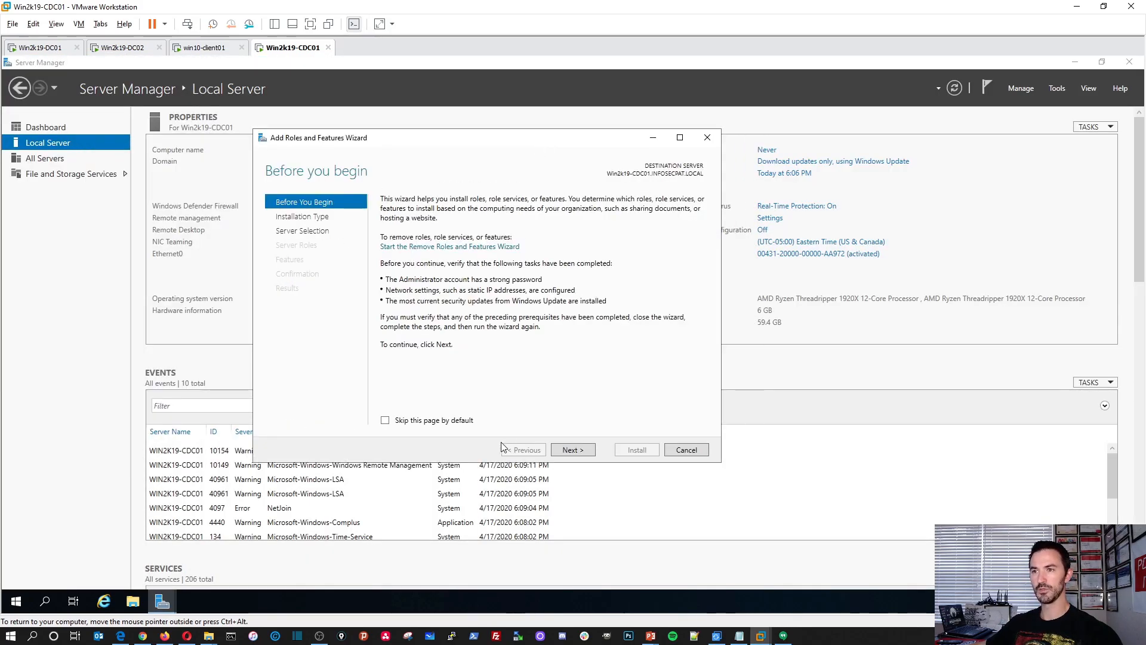
left_click(570, 451)
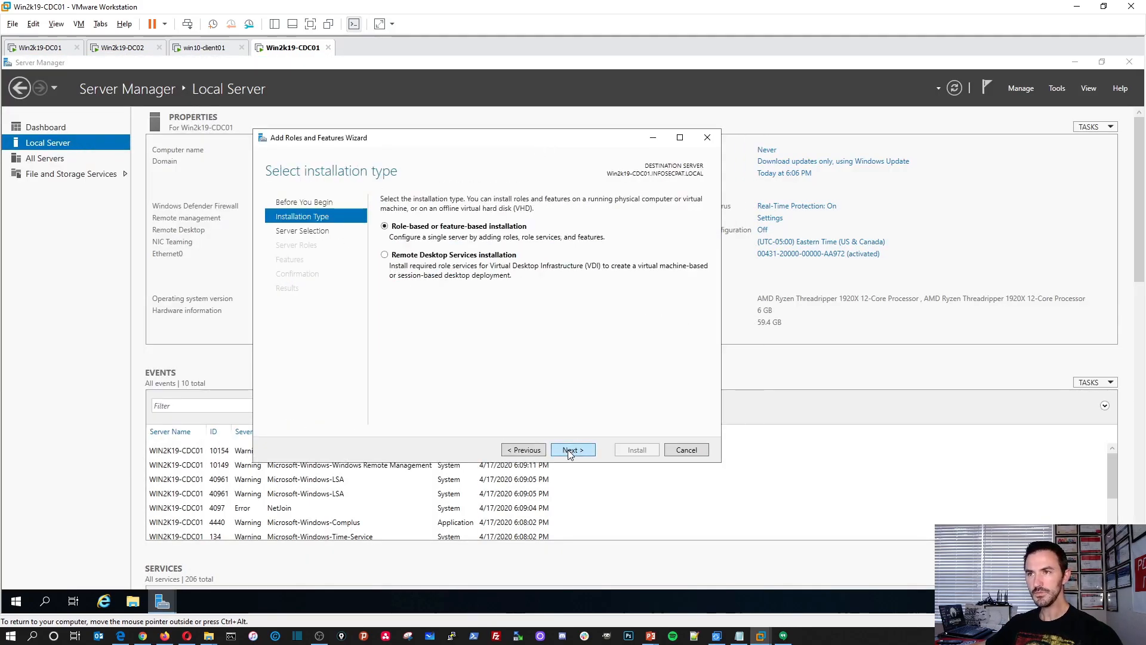
left_click(570, 451)
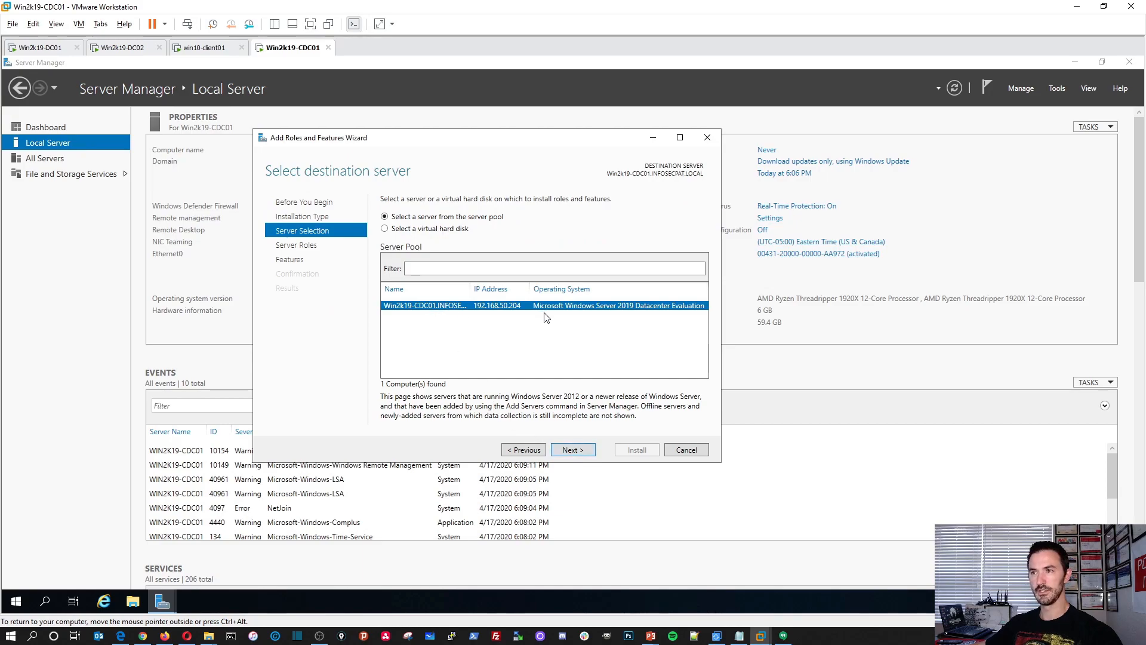
left_click(579, 454)
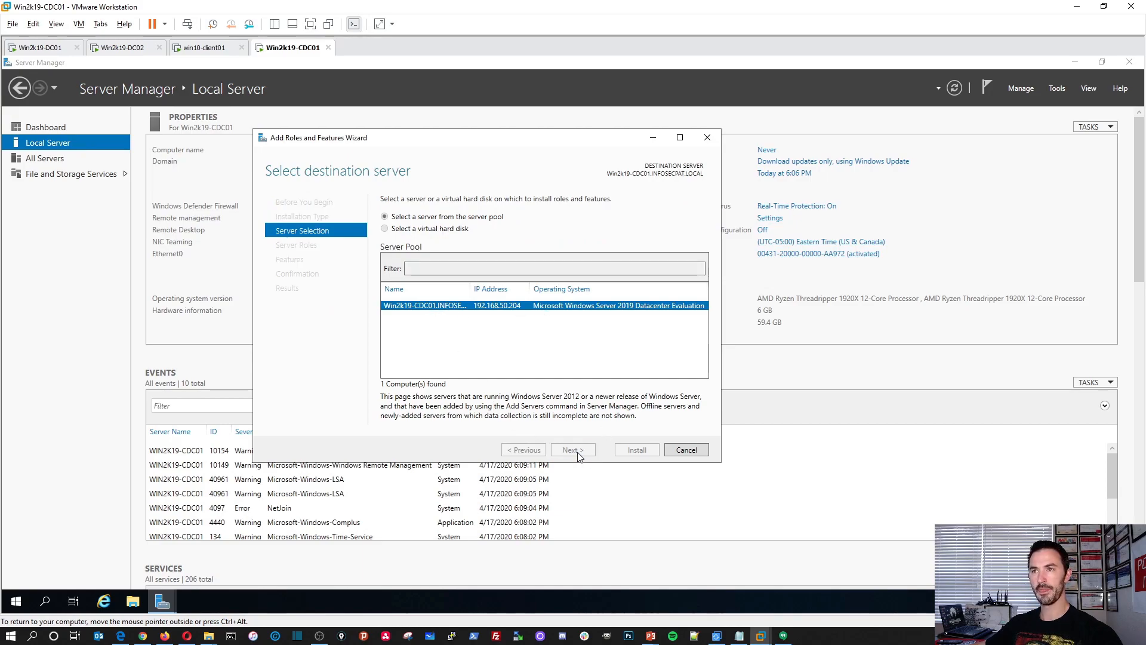
Select the Active Directory Domain Services role with its required features, keep the default feature selection and start the installation.
left_click(398, 246)
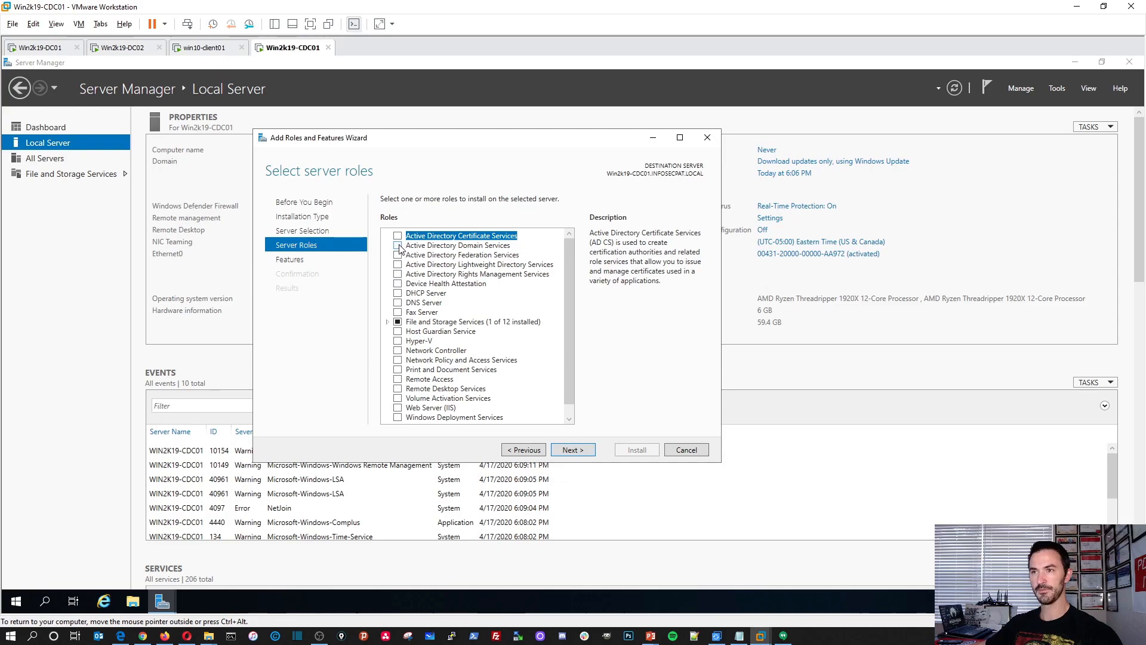
left_click(521, 405)
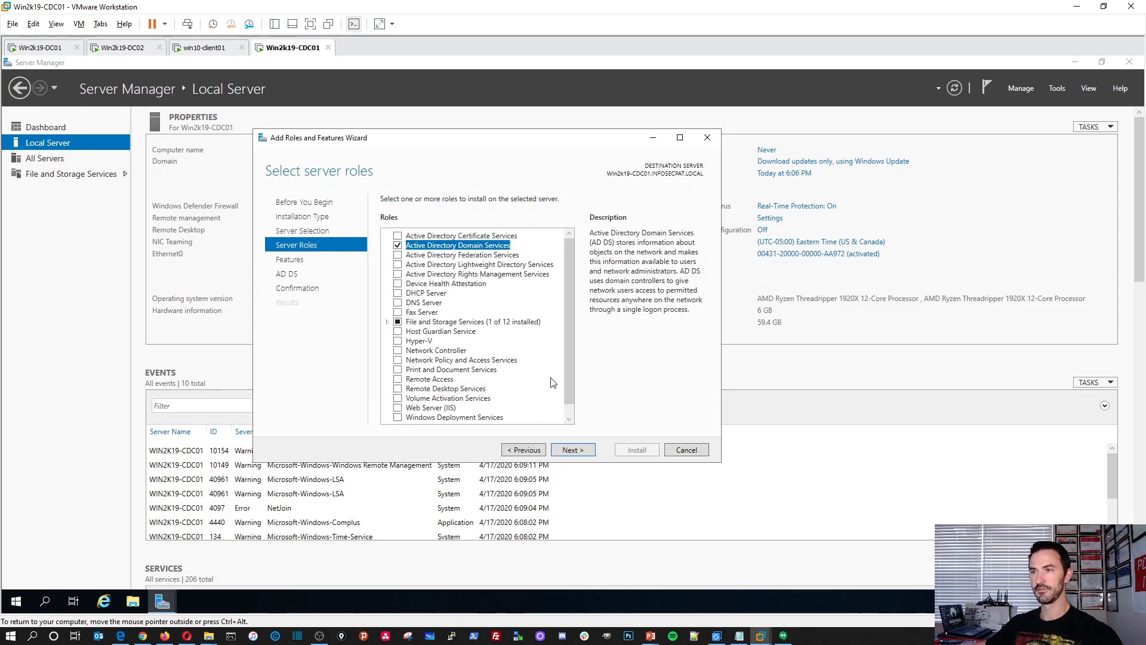
left_click(573, 451)
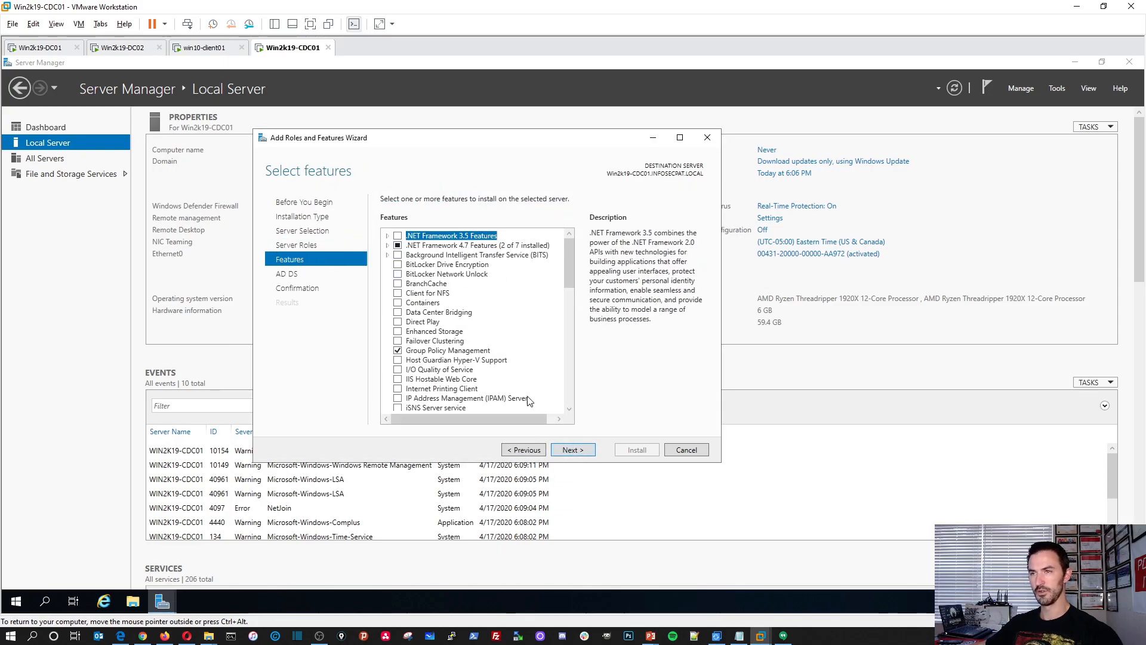
left_click(575, 457)
left_click(578, 454)
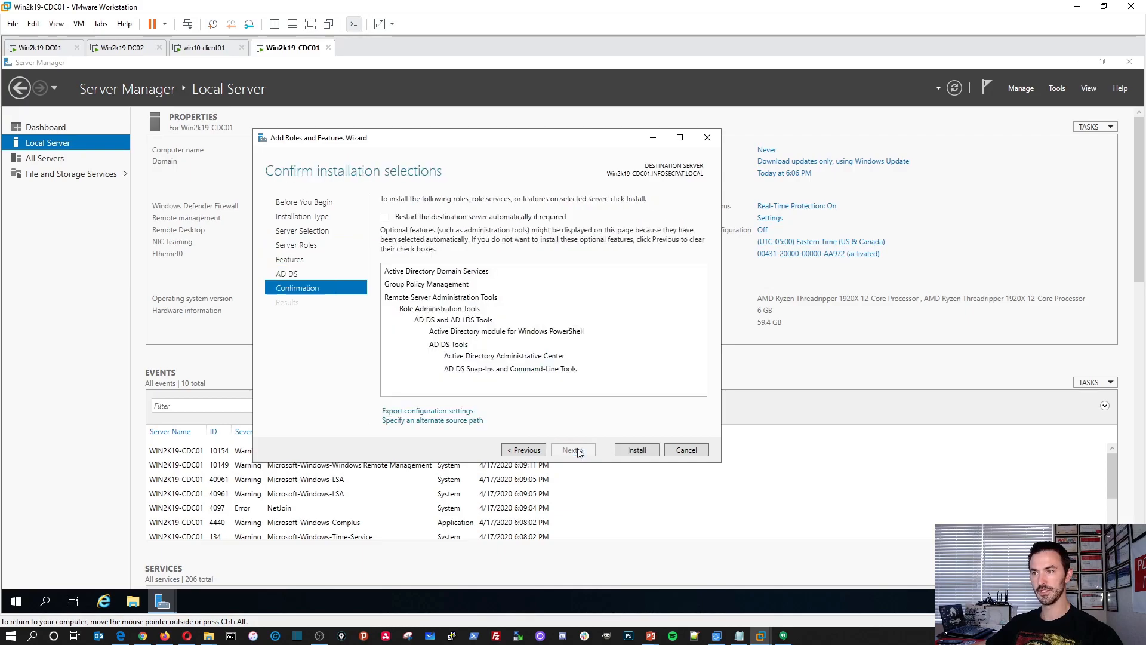
left_click(630, 452)
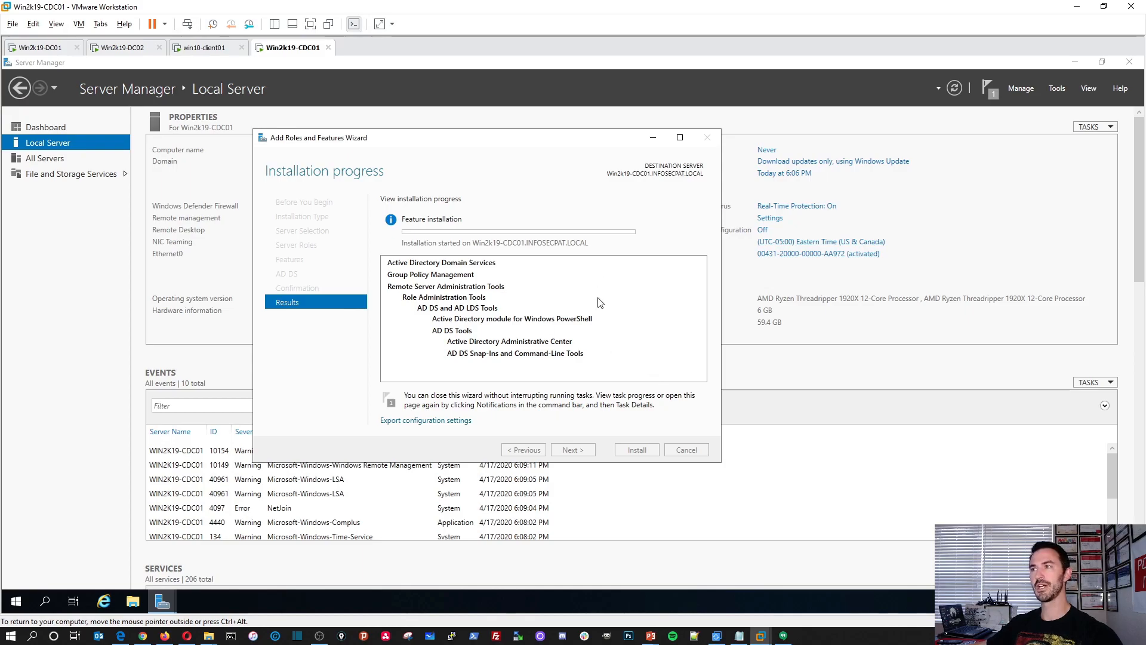
Switch to win10-client01, run nslookup in the open command prompt to check its default DNS server, and exit nslookup.
left_click(204, 47)
left_click(443, 320)
type("nsl")
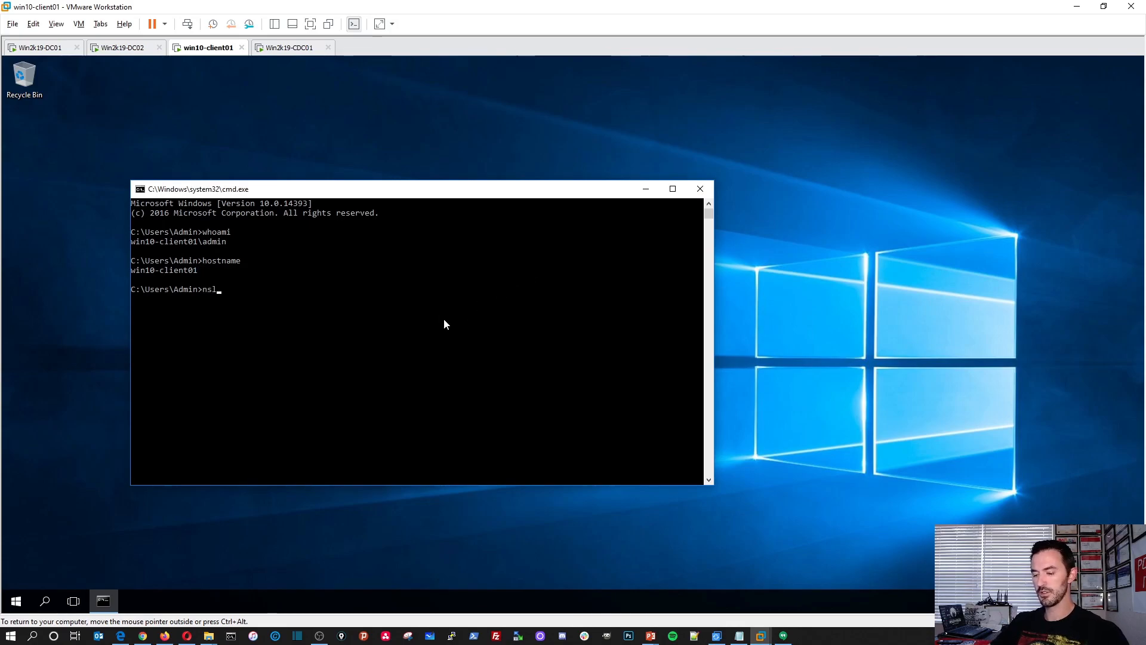
type("ookup")
key("Return")
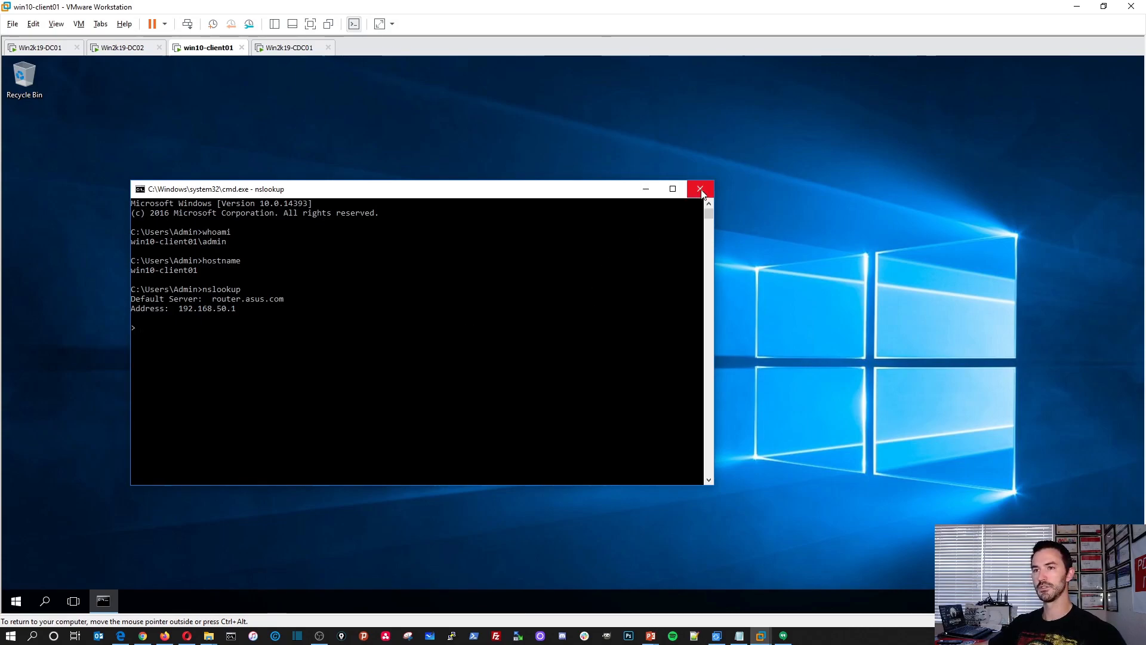
left_click(238, 375)
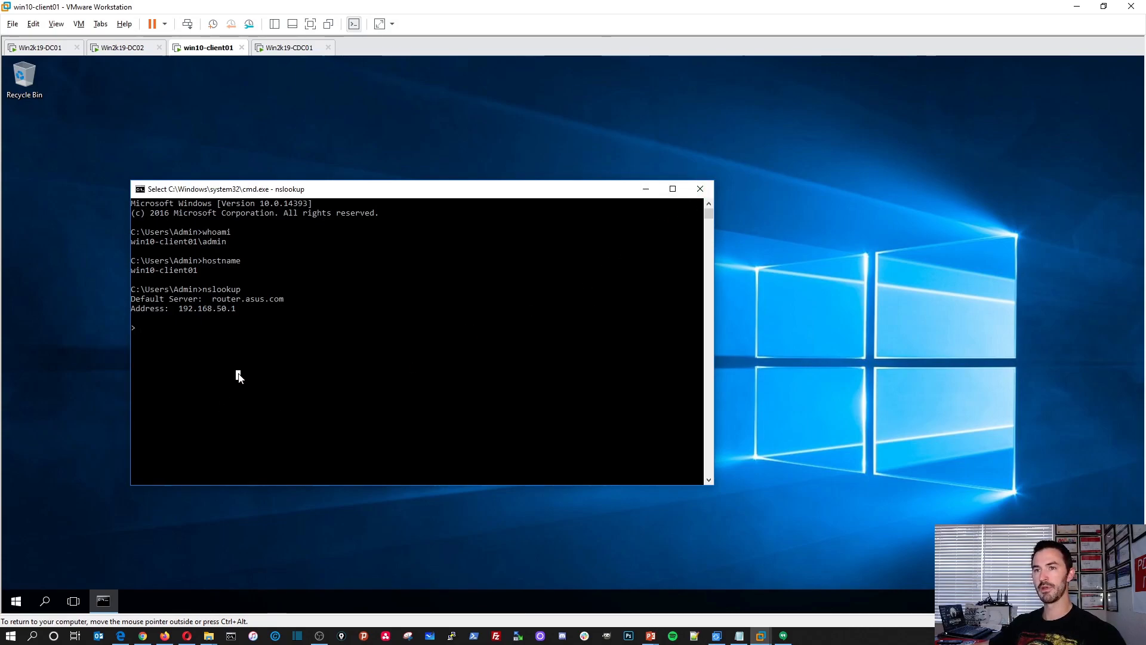
type("exit")
key("Return")
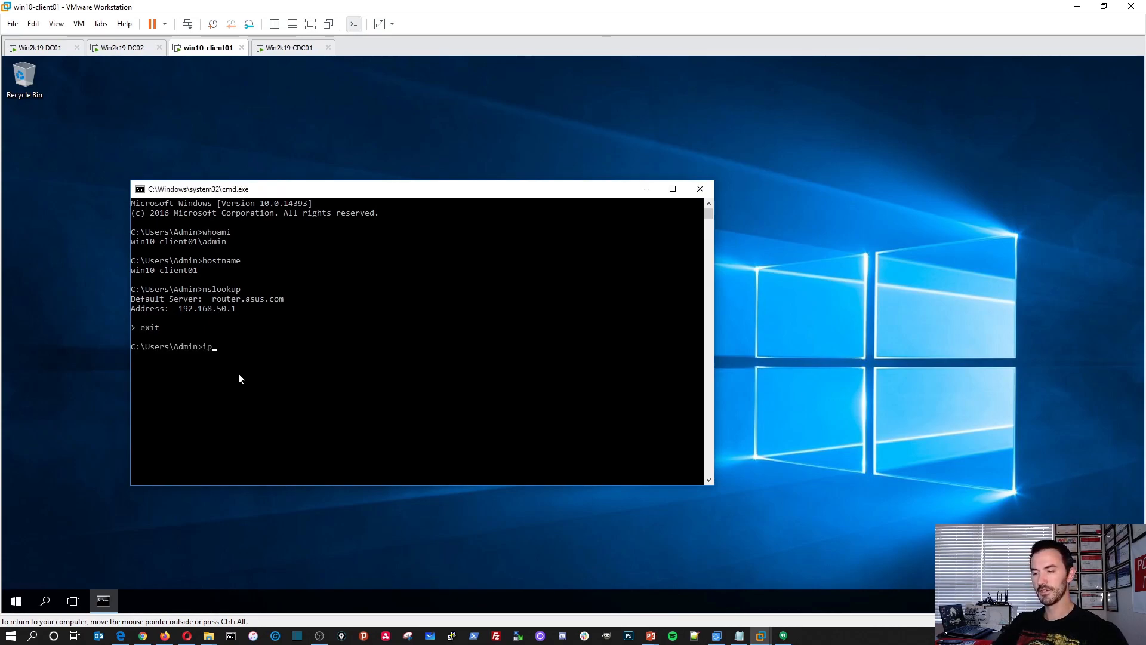
Run ipconfig /all on the client and examine the Ethernet0 adapter's DNS server and IPv4 settings.
type("ipconf9ig")
key("BackSpace")
key("BackSpace")
key("BackSpace")
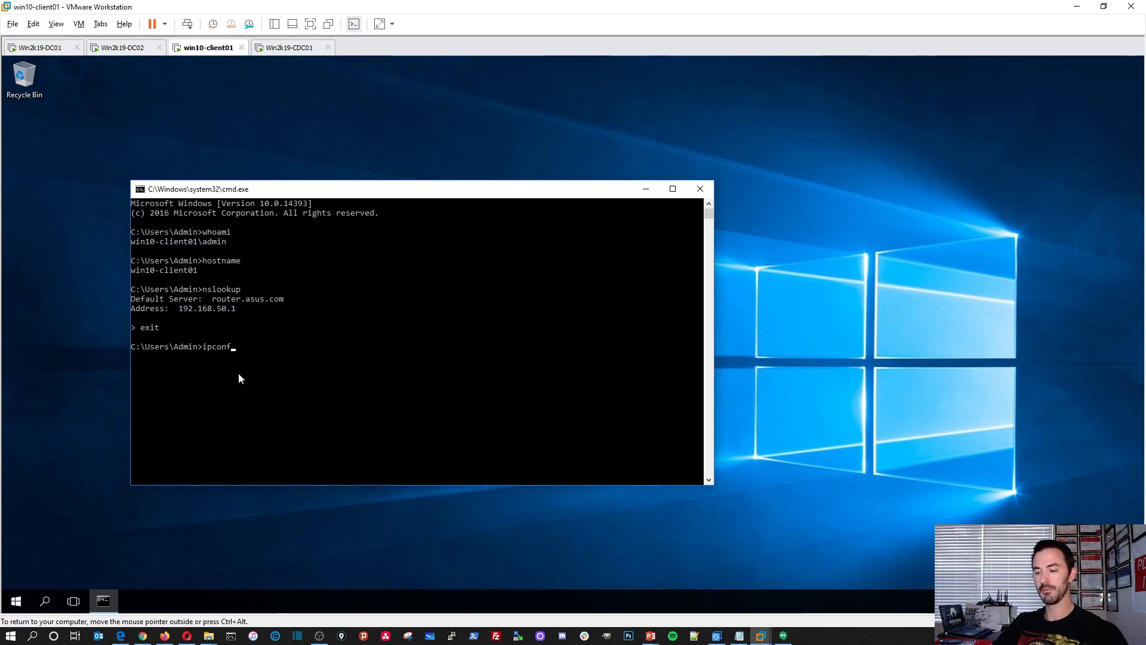
type("ig /all")
key("Return")
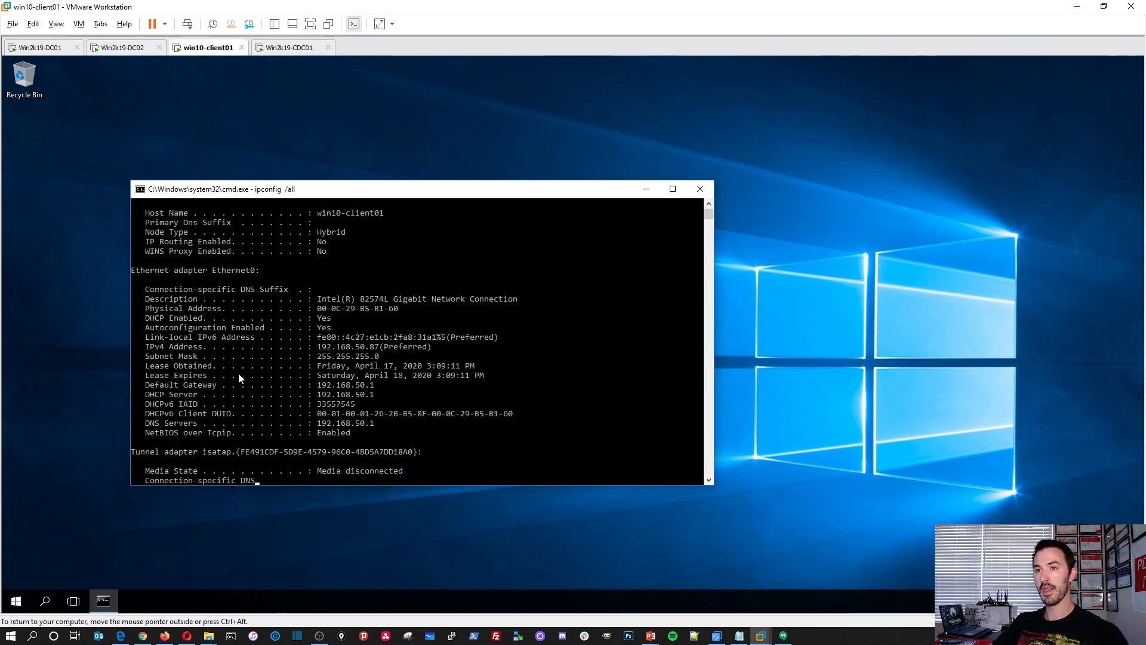
scroll(239, 377, "up", 4)
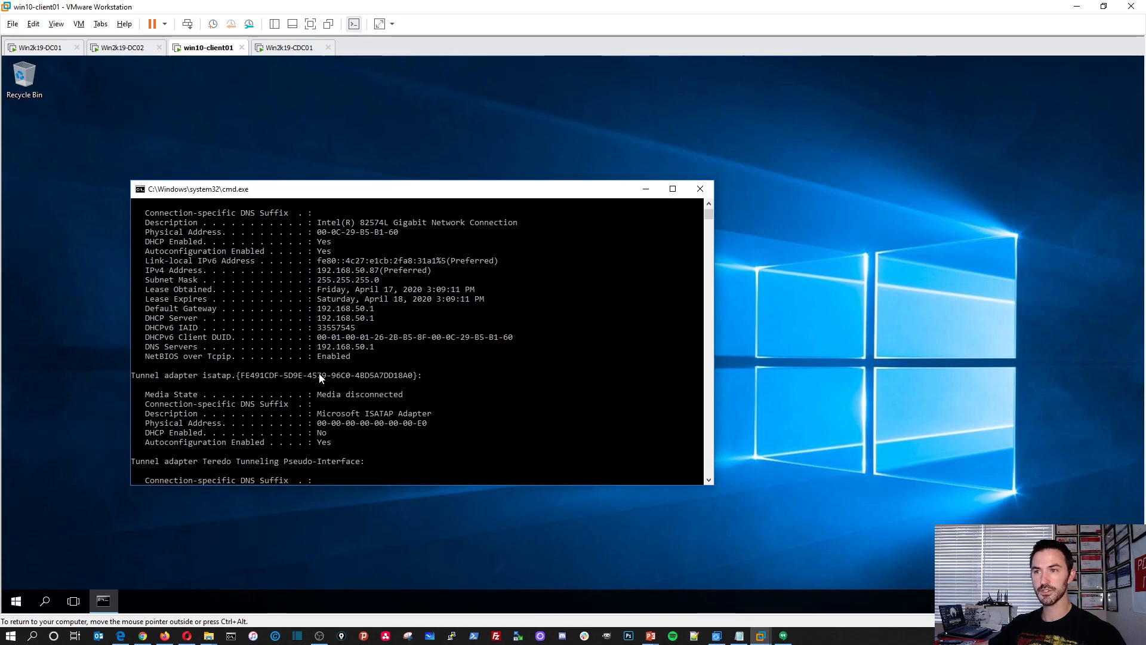
left_click_drag(376, 351, 140, 351)
left_click(277, 358)
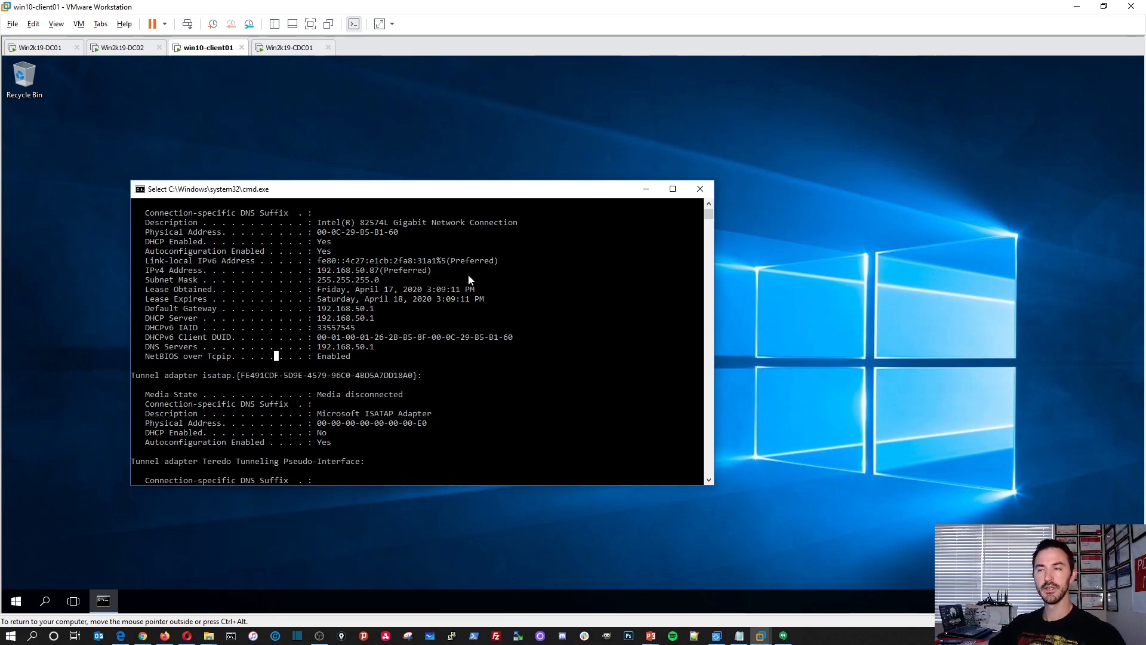
left_click_drag(472, 279, 284, 279)
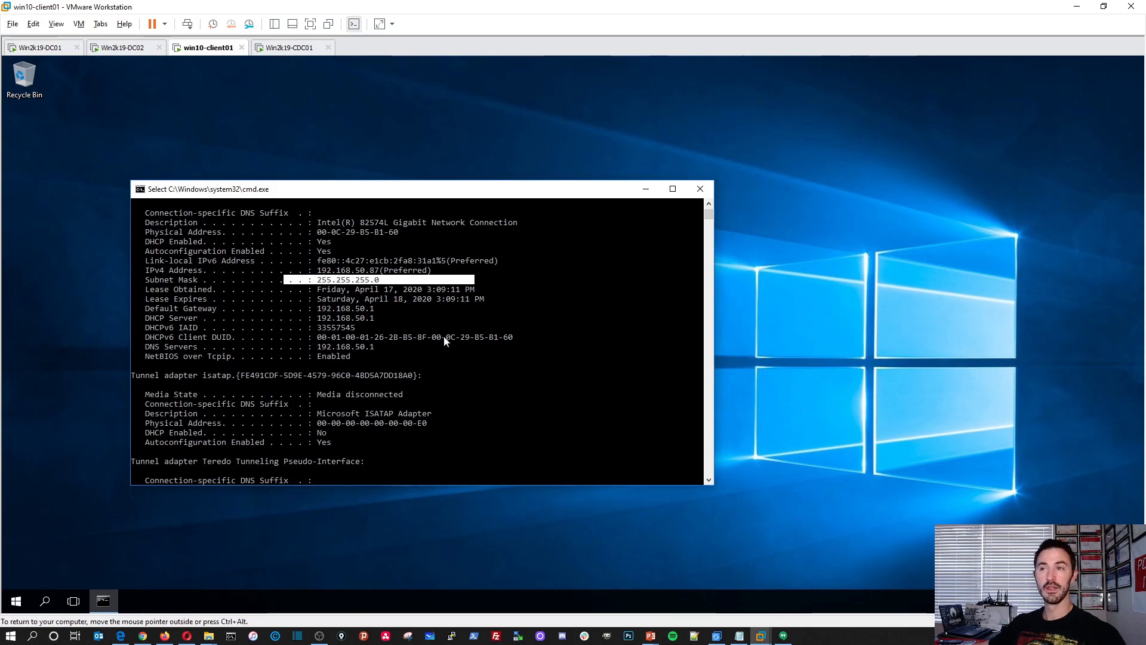
Check the role installation progress on Win2k19-CDC01 and return to win10-client01.
left_click(289, 47)
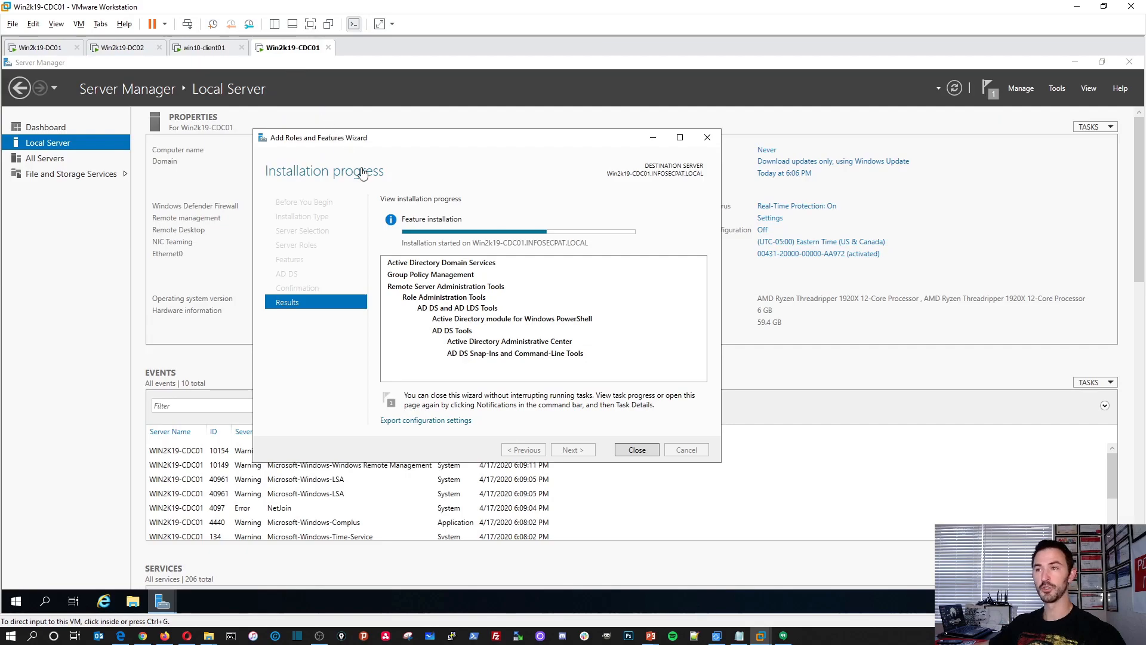
left_click(200, 51)
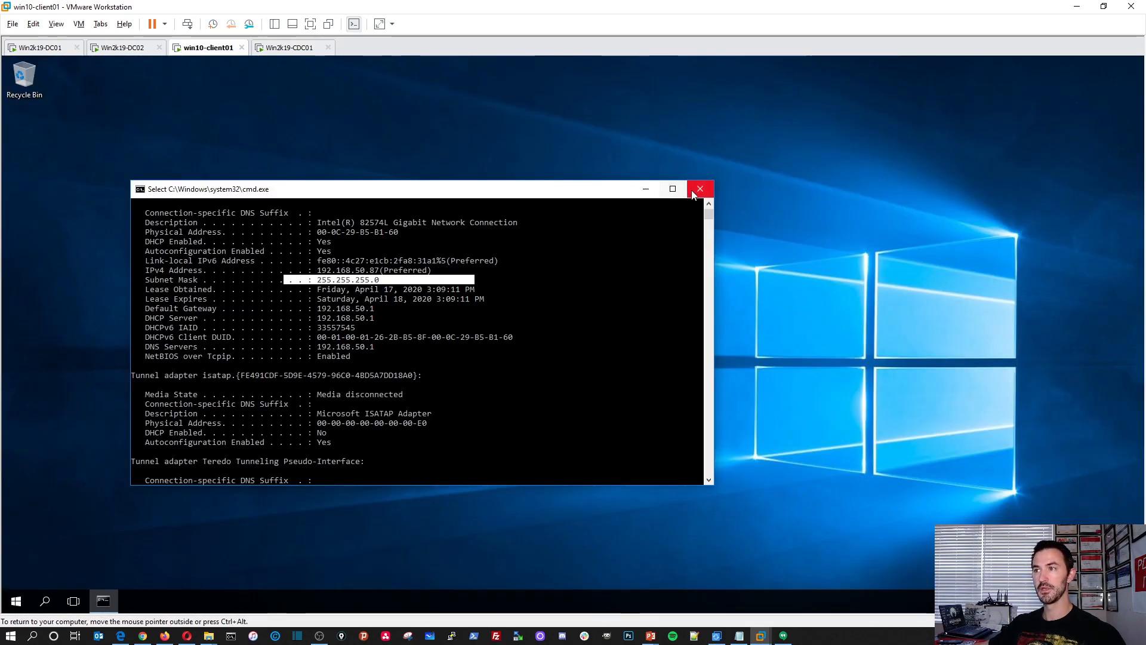
Run set in the client's command prompt and examine the USERDOMAIN value.
left_click(550, 330)
key("Return")
key("Return")
key("Return")
key("Return")
key("Return")
key("Return")
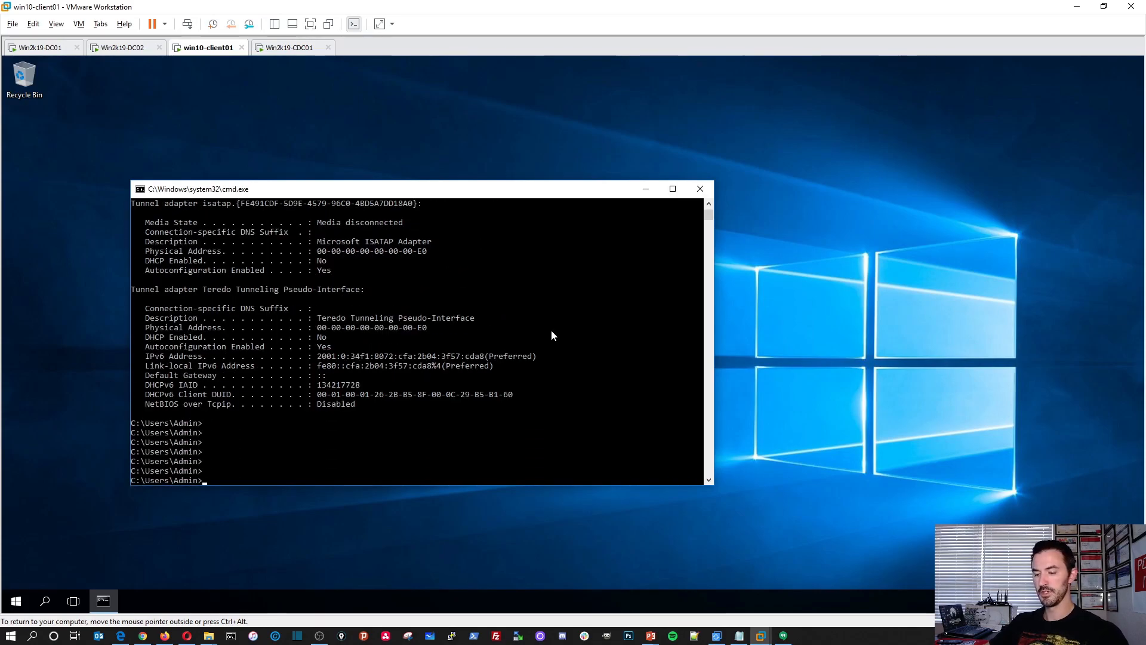
type("set")
key("Return")
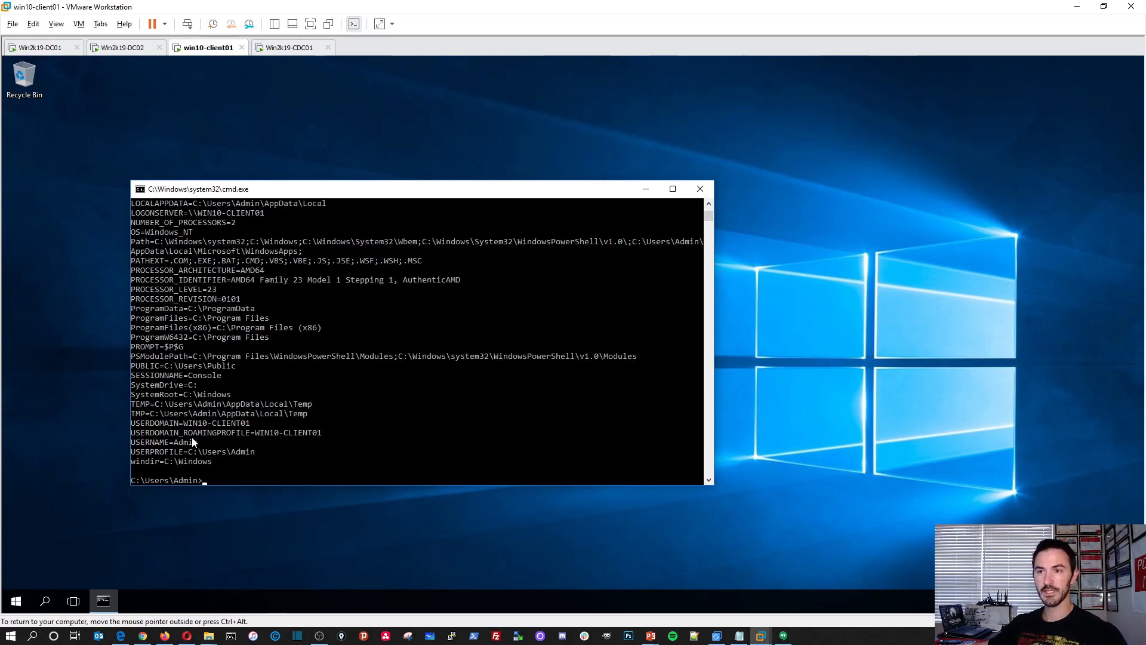
left_click_drag(247, 424, 146, 424)
left_click(205, 422)
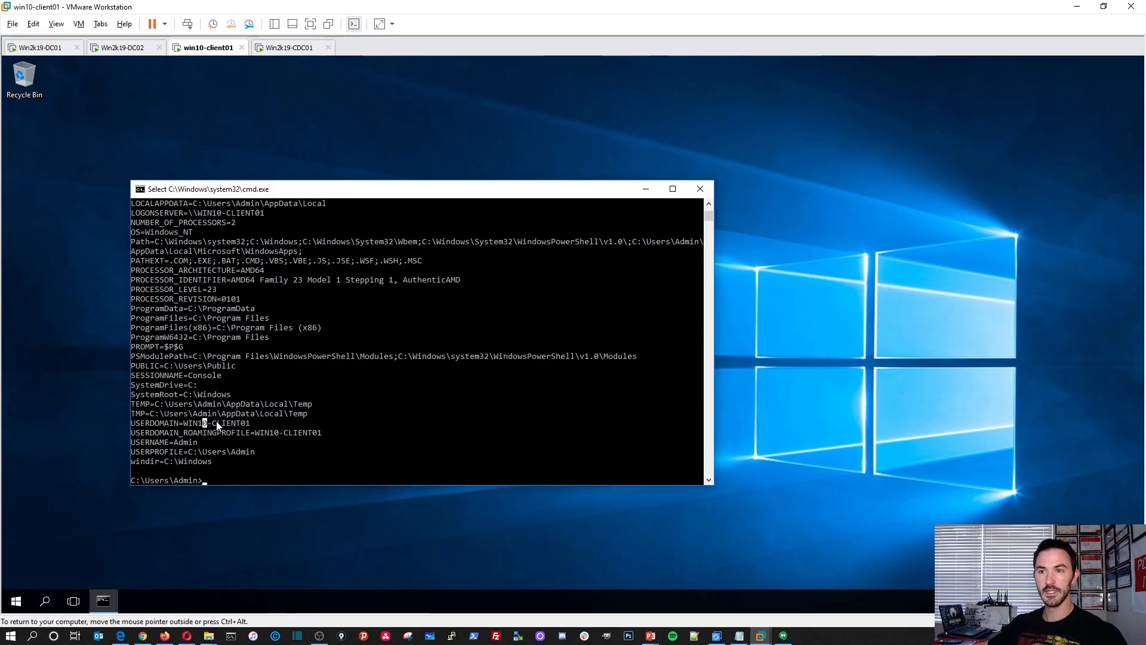
key("Escape")
type("echp")
key("BackSpace")
type("o")
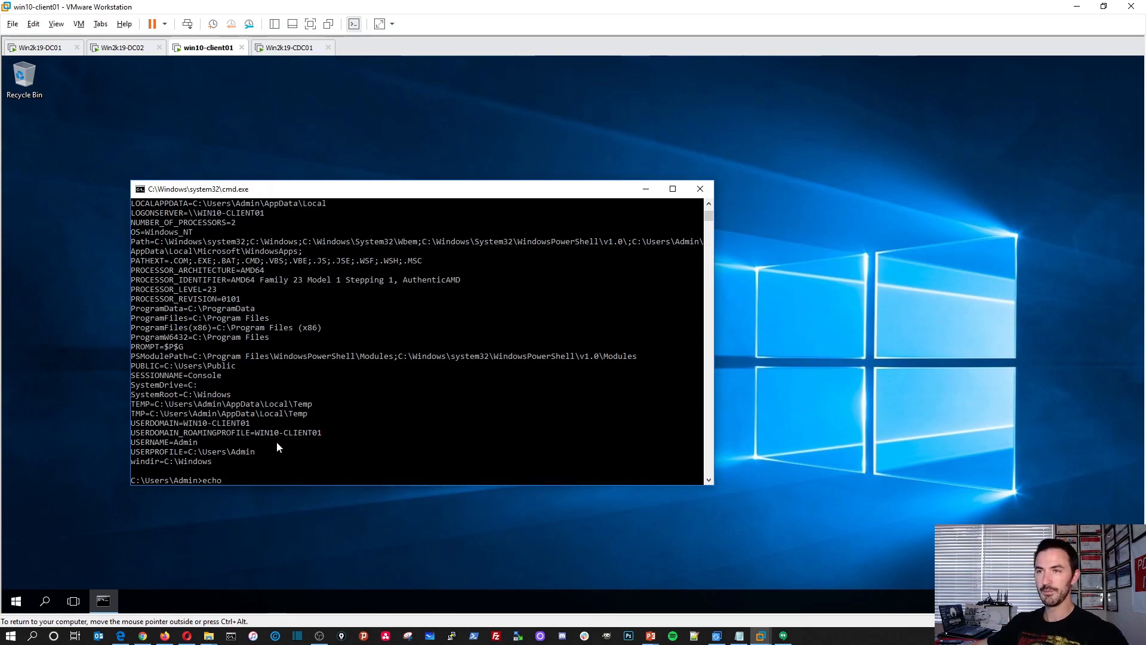
Set the command prompt's font size to 28 and move the enlarged window so it fits on the desktop.
right_click(168, 189)
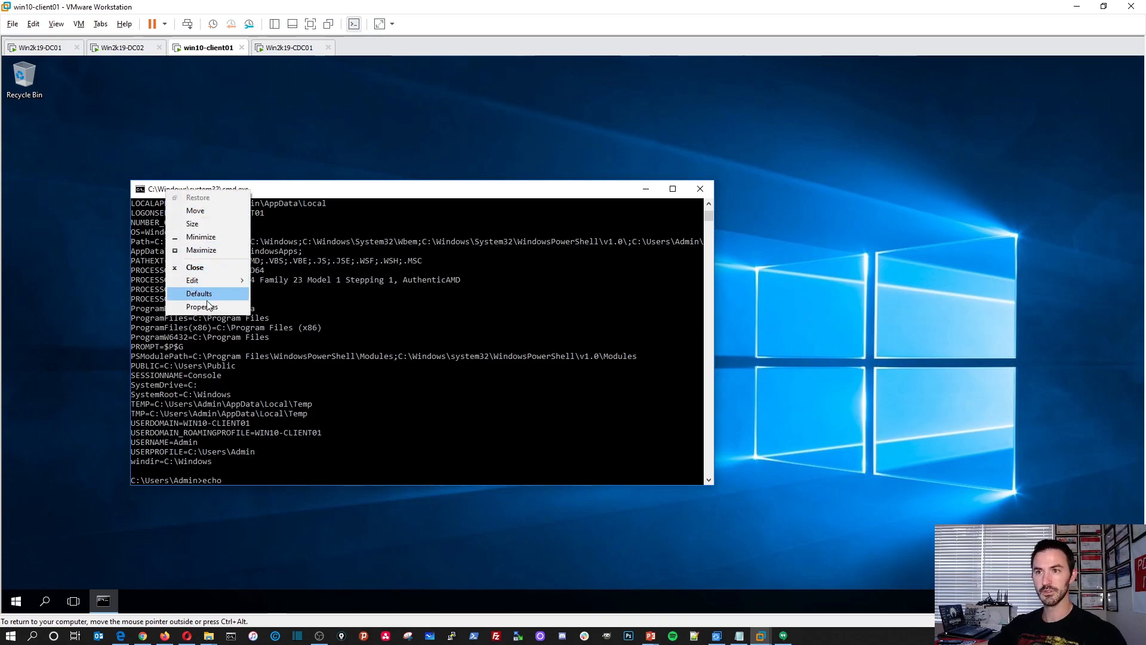
left_click(207, 306)
left_click(189, 221)
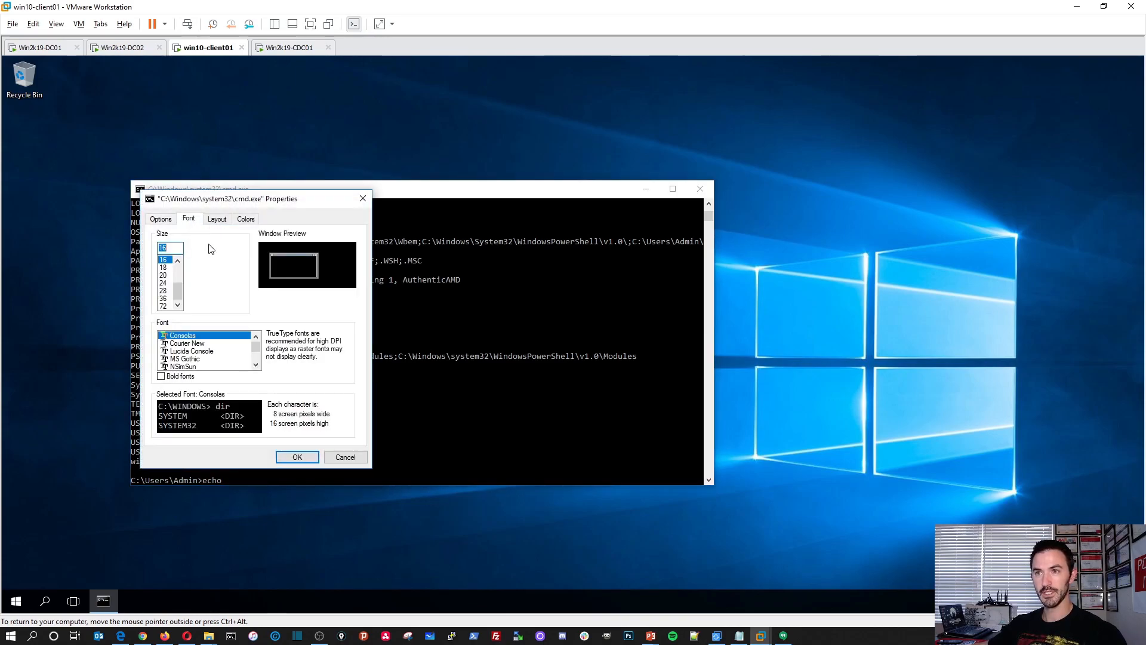
left_click(163, 290)
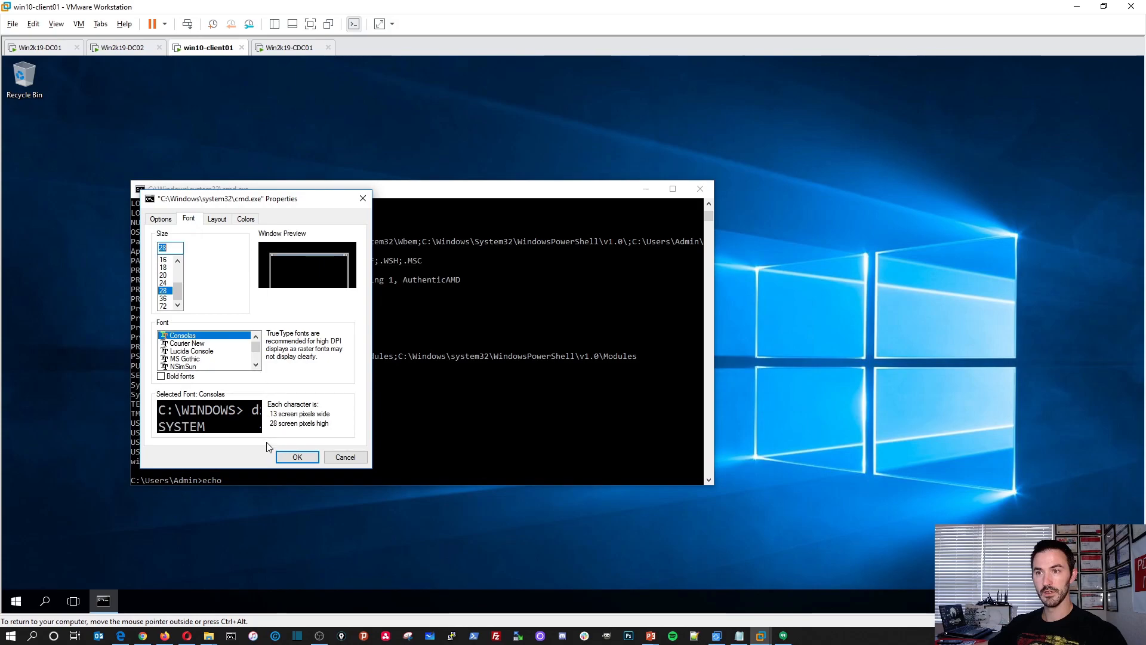
left_click(297, 457)
type("echo")
left_click_drag(315, 190, 218, 67)
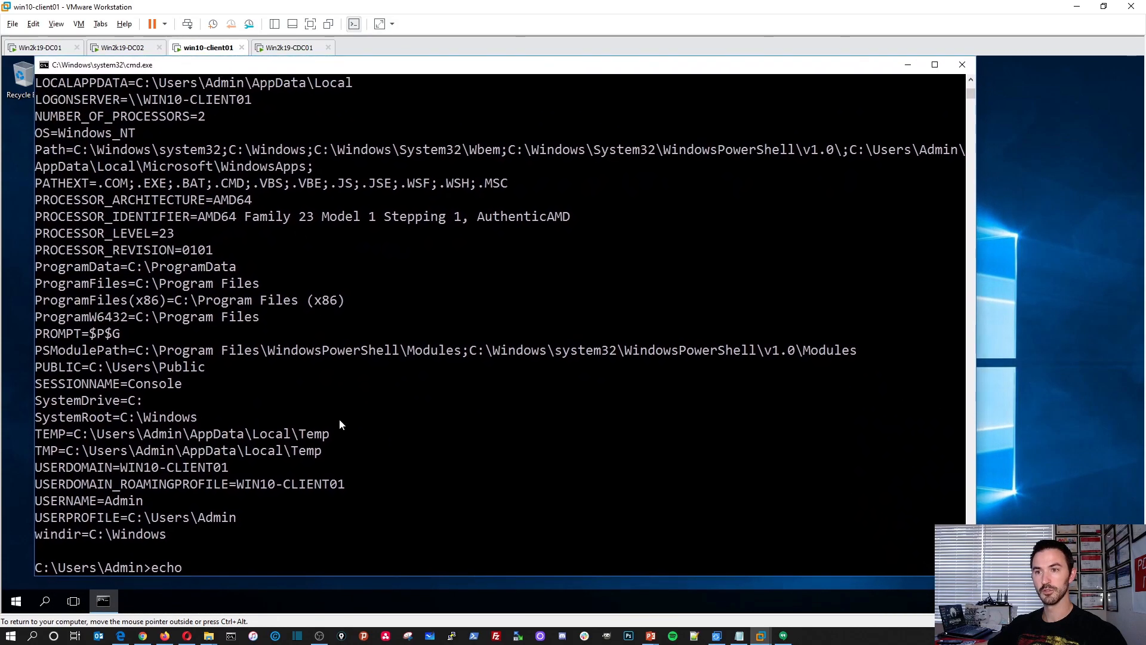
Erase the unfinished echo command, change the console text color with color 02 and clear the screen with cls.
key("BackSpace")
key("BackSpace")
key("BackSpace")
key("BackSpace")
type("color")
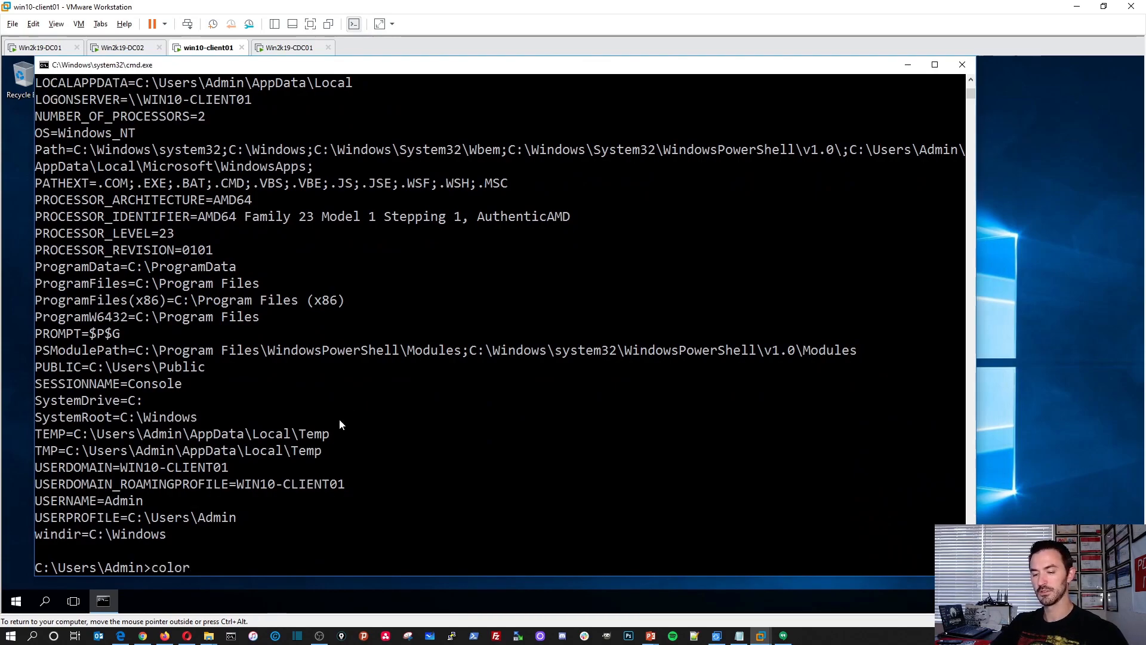
type(" 02")
key("Return")
key("Return")
key("Return")
key("Return")
key("Return")
type("cls")
key("Return")
key("Return")
key("Return")
key("Return")
key("Return")
key("Return")
key("Return")
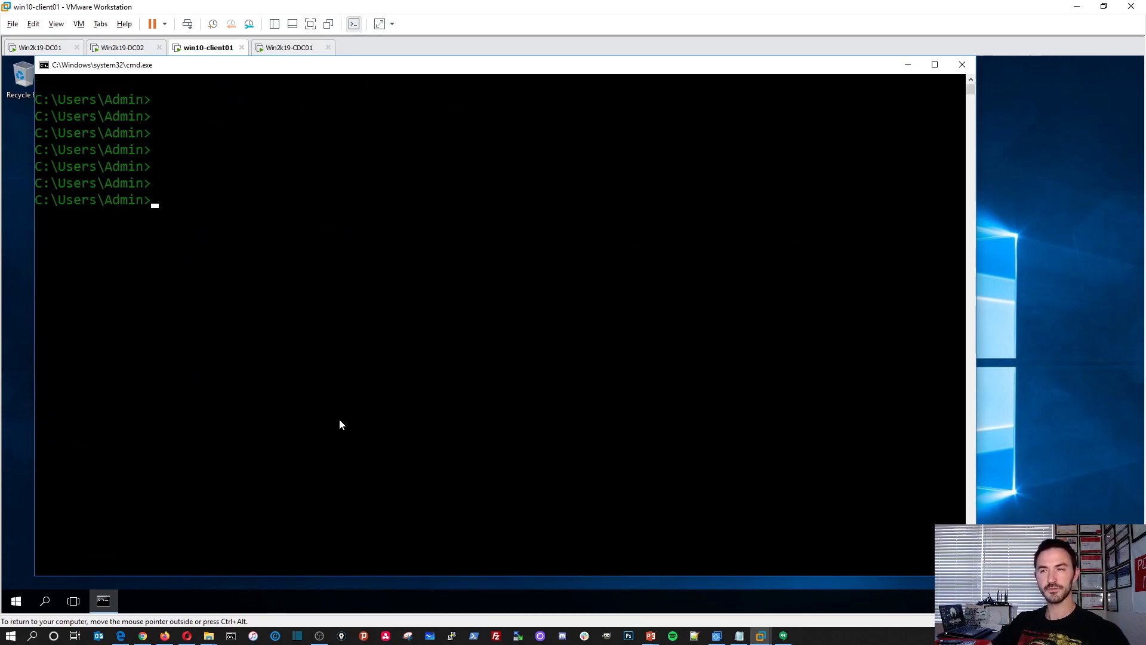
Run echo %logonserver% to check which server authenticated the client's session.
type("ec")
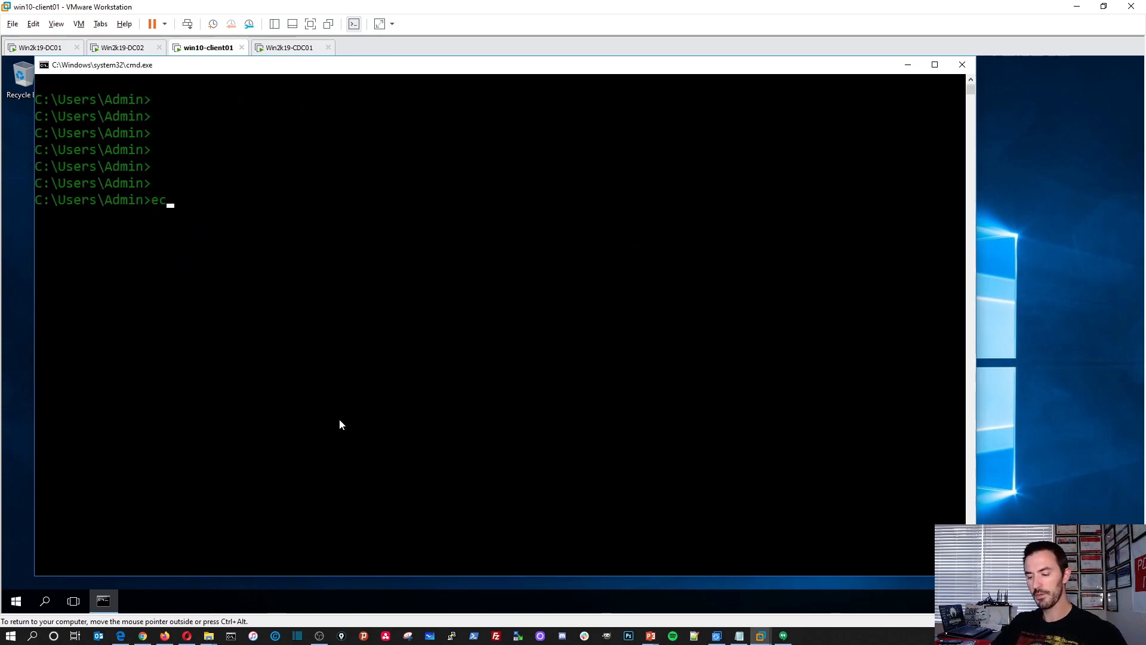
type("ho %")
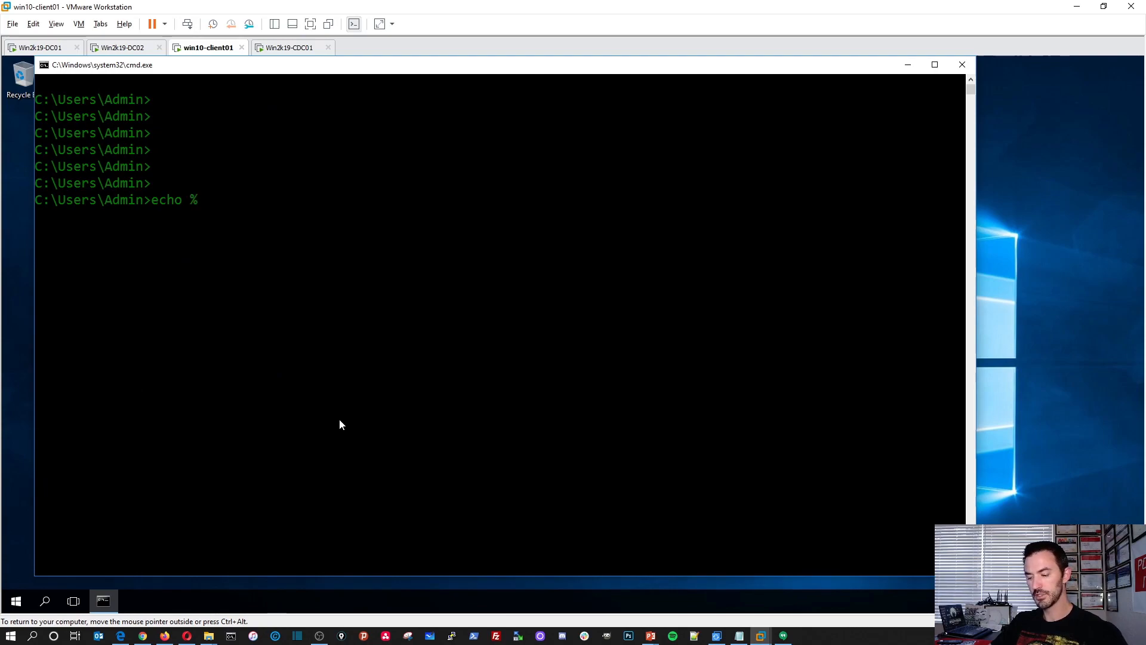
type("logonserver%")
key("Return")
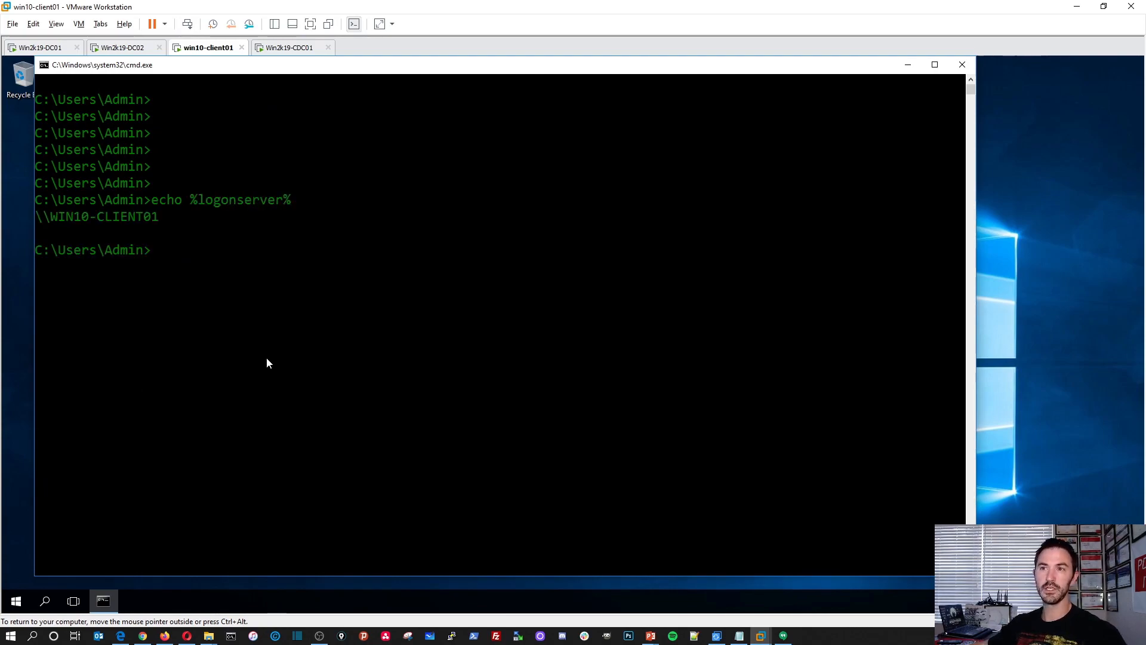
left_click_drag(167, 218, 62, 223)
left_click(209, 266)
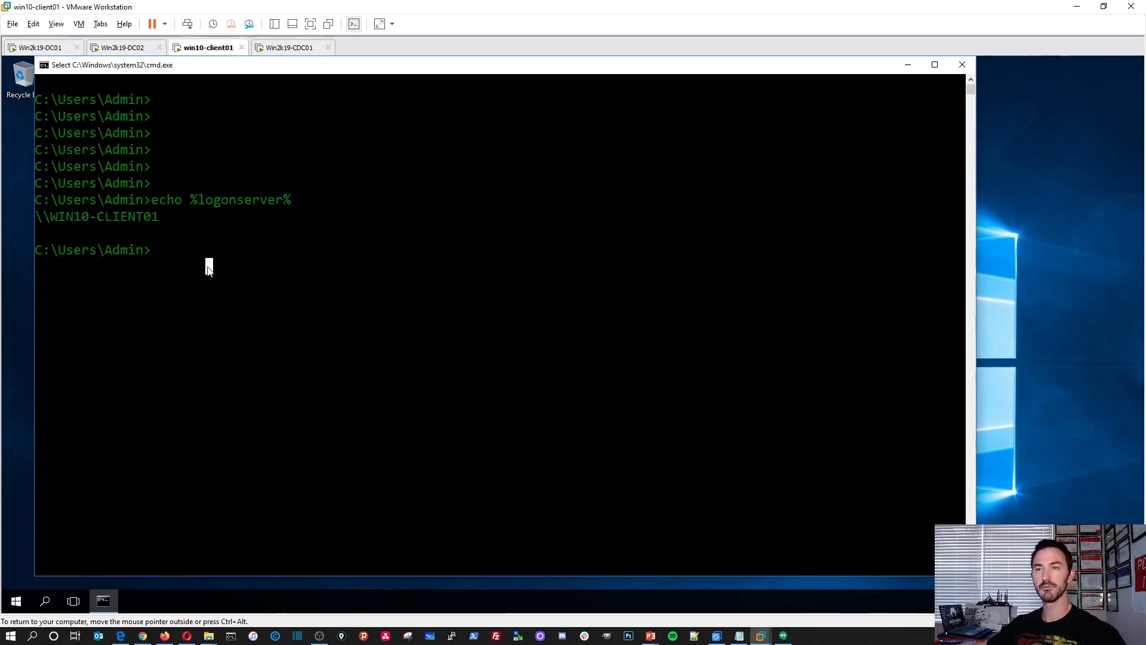
Switch to Win2k19-CDC01 and start promoting the server to a domain controller.
left_click(290, 48)
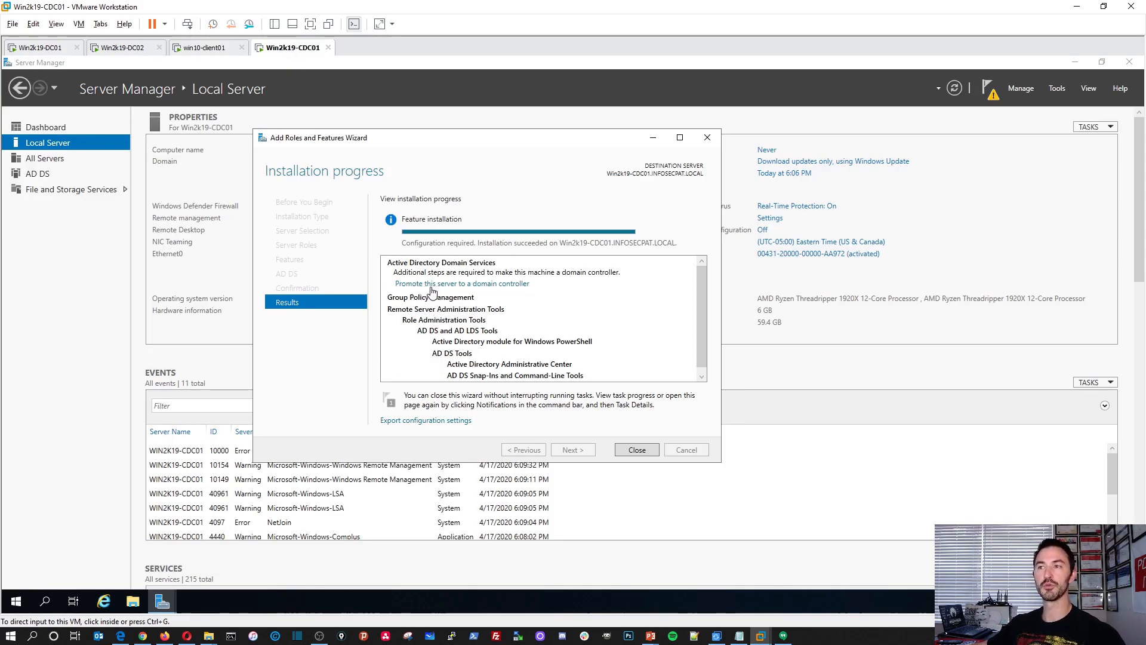
left_click(496, 287)
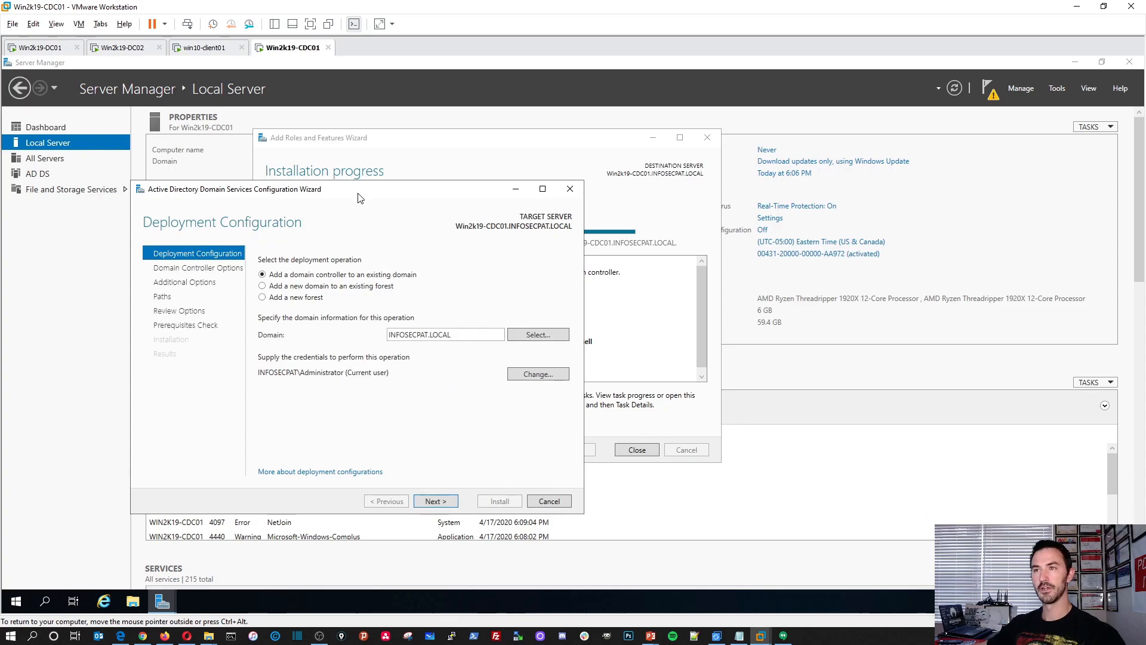
left_click_drag(355, 191, 451, 171)
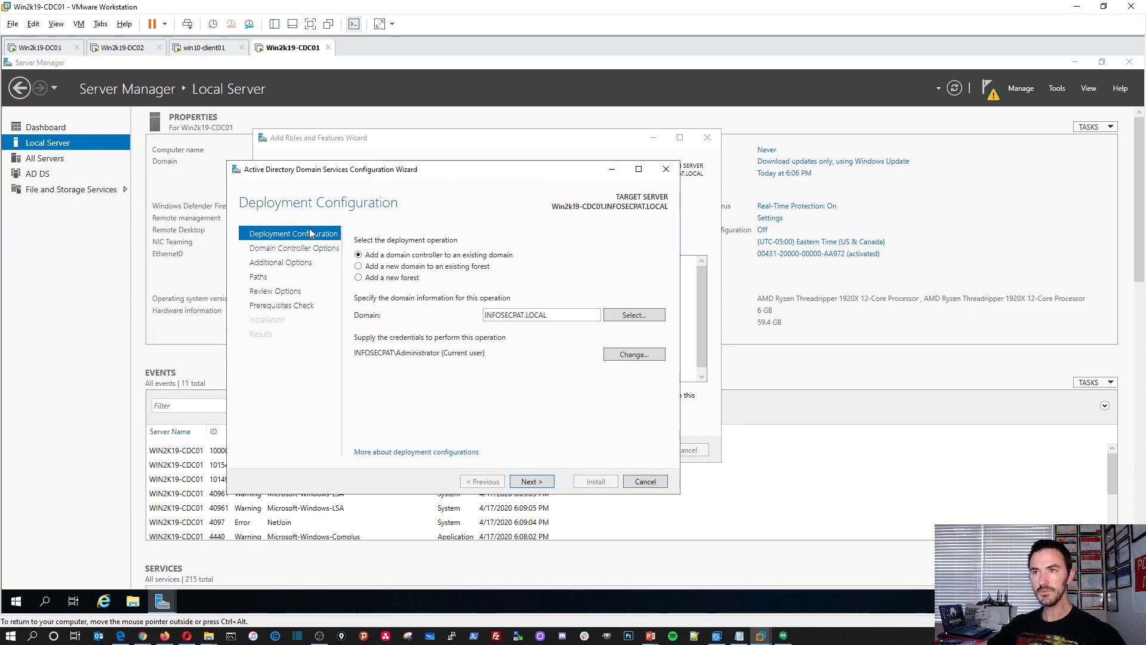
Configure the deployment as a new child domain named NYC in the existing forest, under parent INFOSECPAT.LOCAL.
left_click(382, 269)
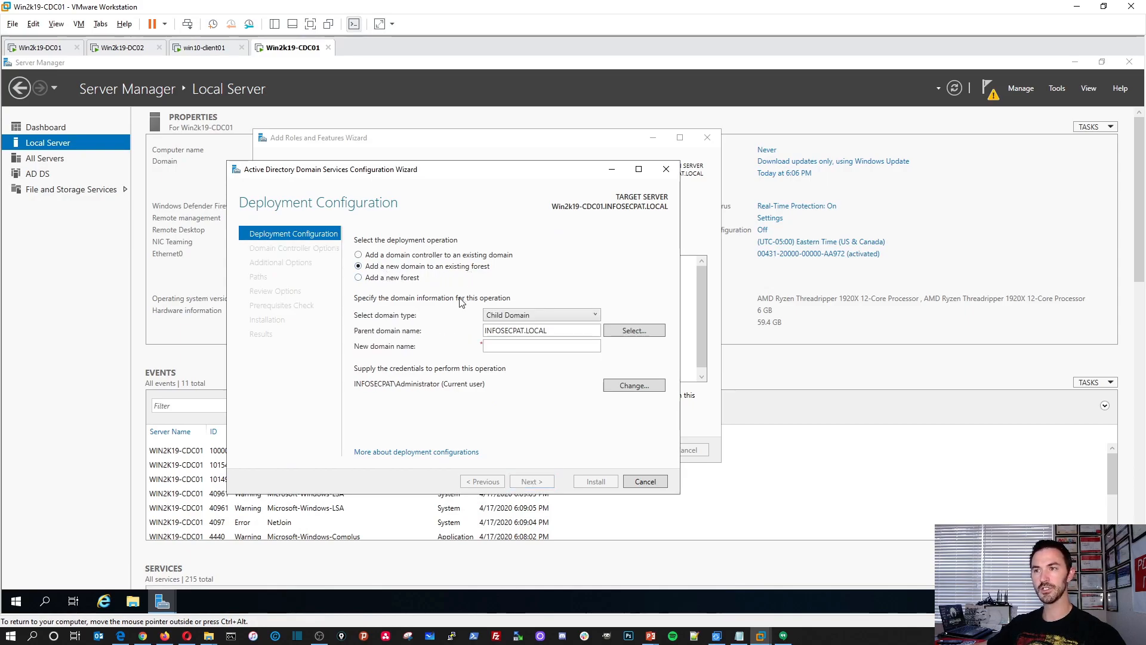
left_click(508, 317)
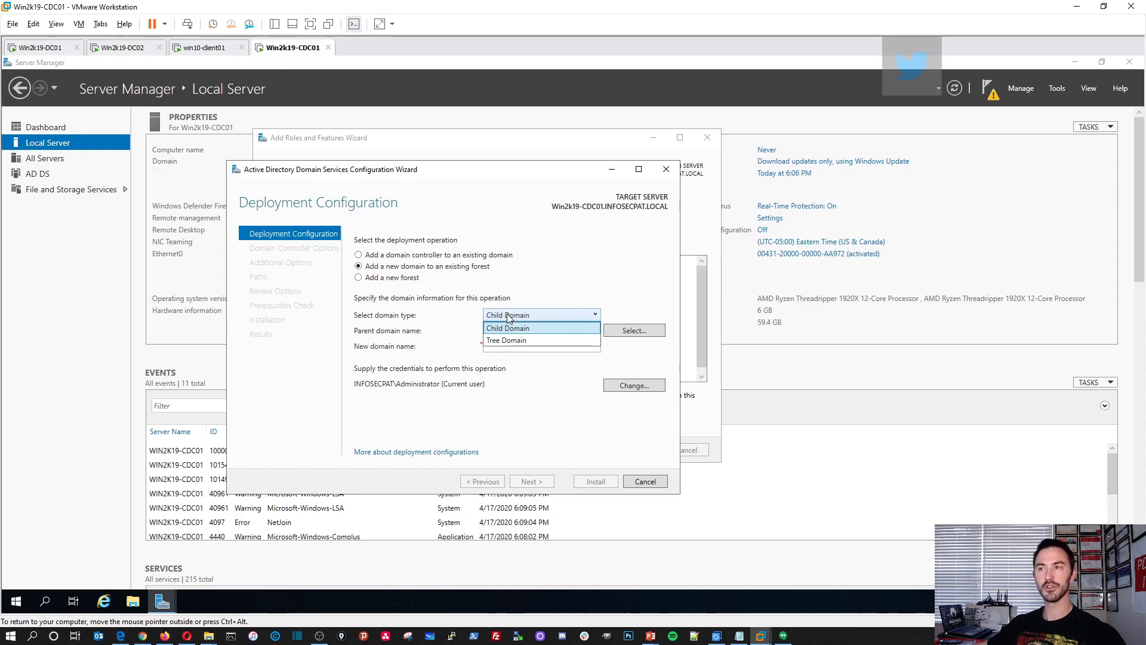
left_click(514, 319)
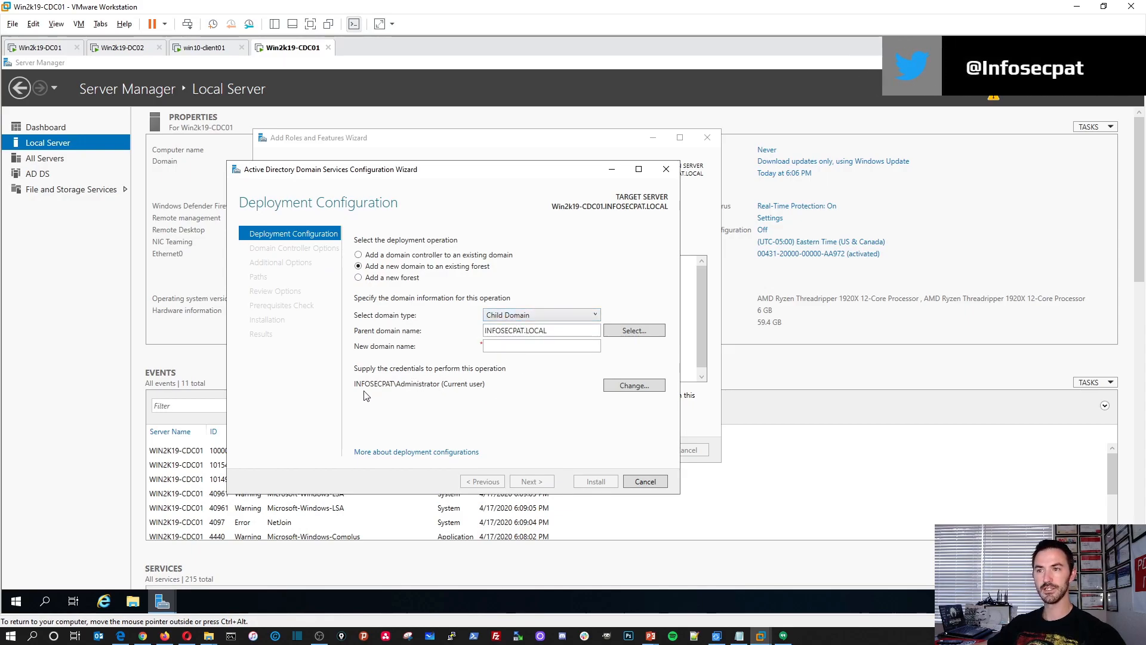
left_click(485, 350)
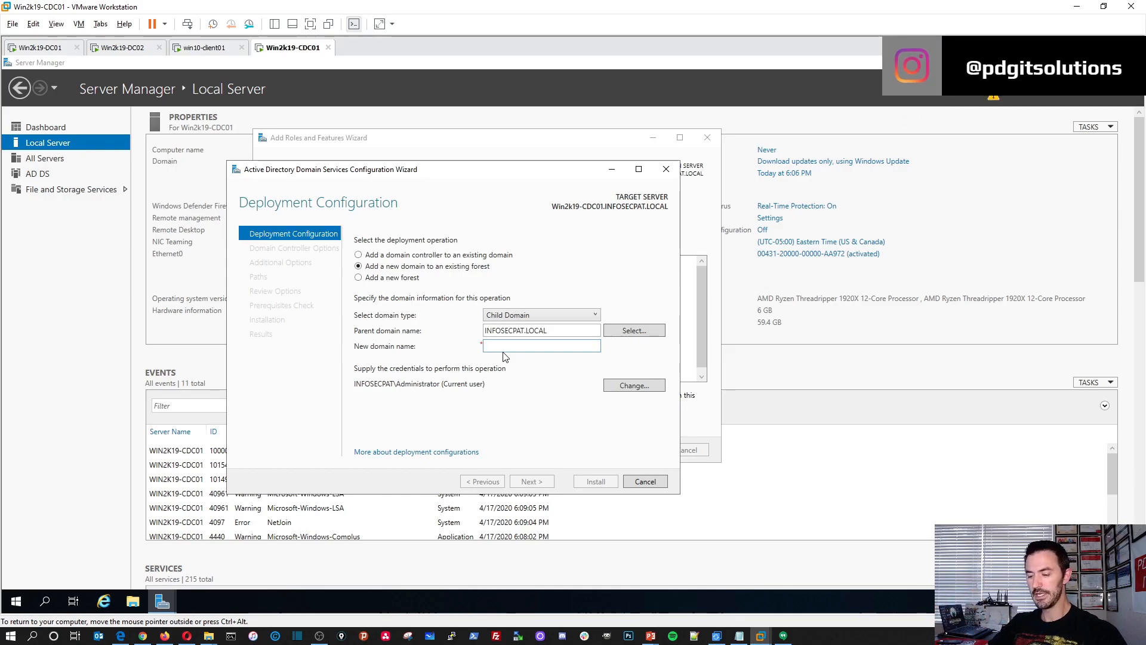
type("NYC")
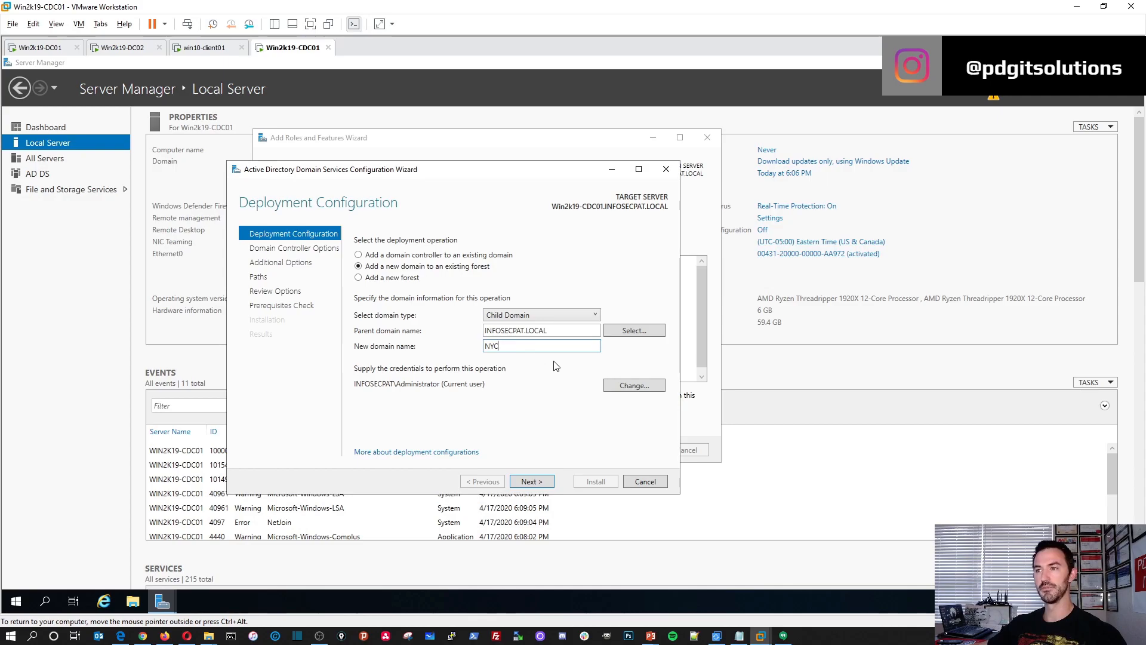
left_click(540, 482)
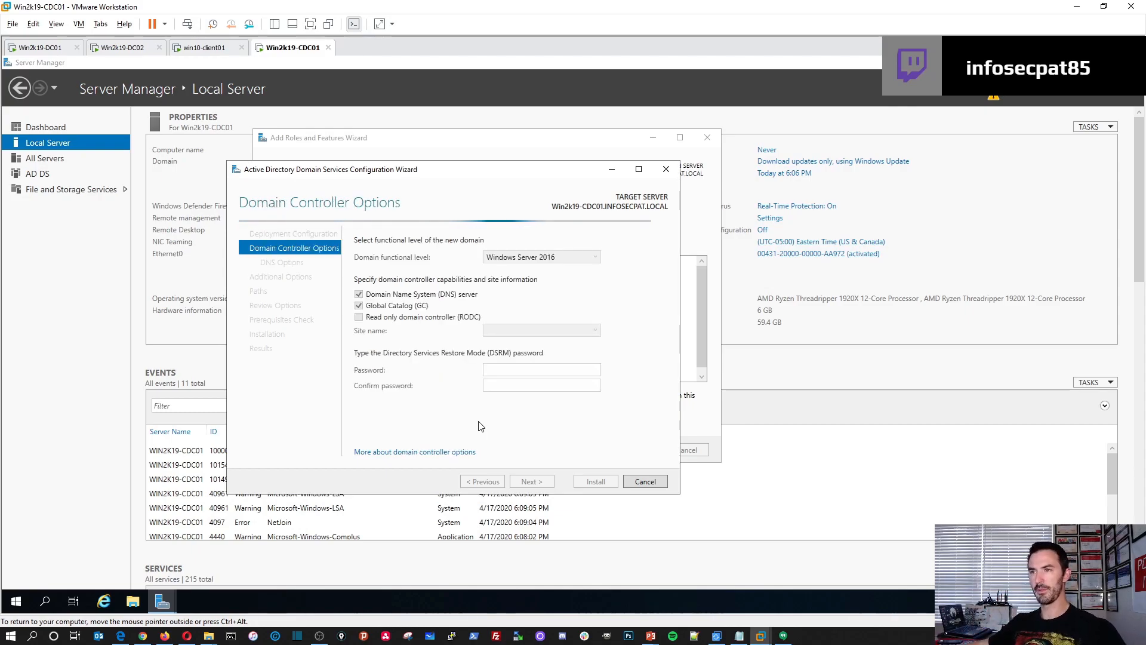
Set the domain functional level to Windows Server 2012 and keep FLORIDA as the site.
left_click(537, 258)
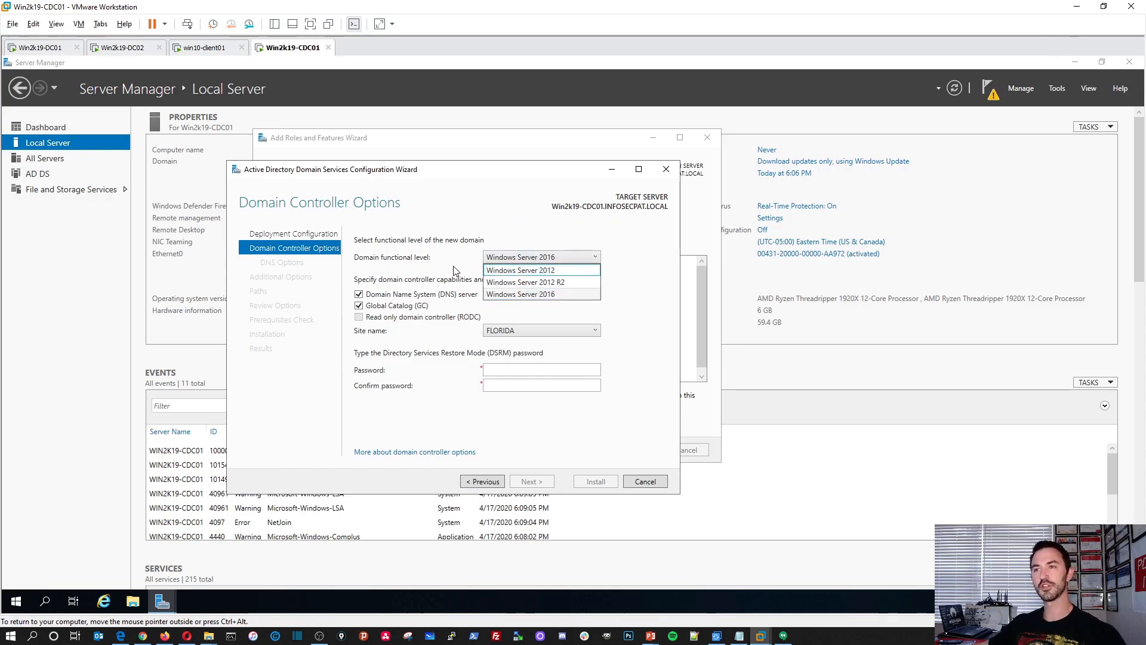
left_click(522, 271)
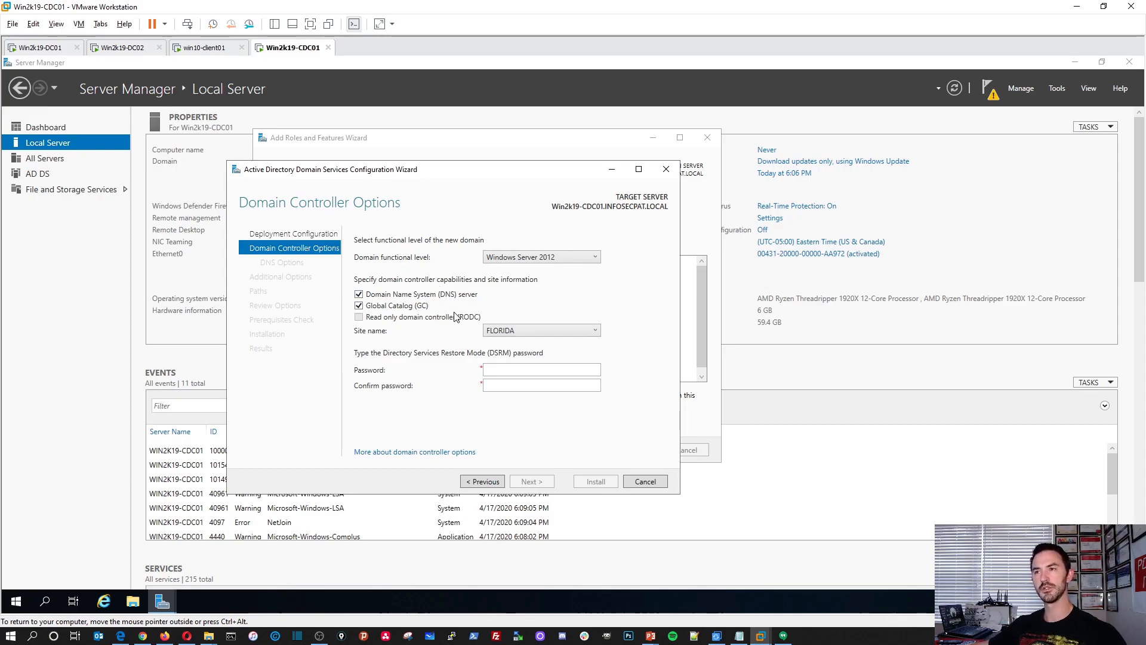
left_click(527, 332)
left_click(528, 332)
Enter and confirm the Directory Services Restore Mode password, and continue to the DNS options.
left_click(528, 370)
type("P••••••••••••")
key("Tab")
type("•••••••••••••")
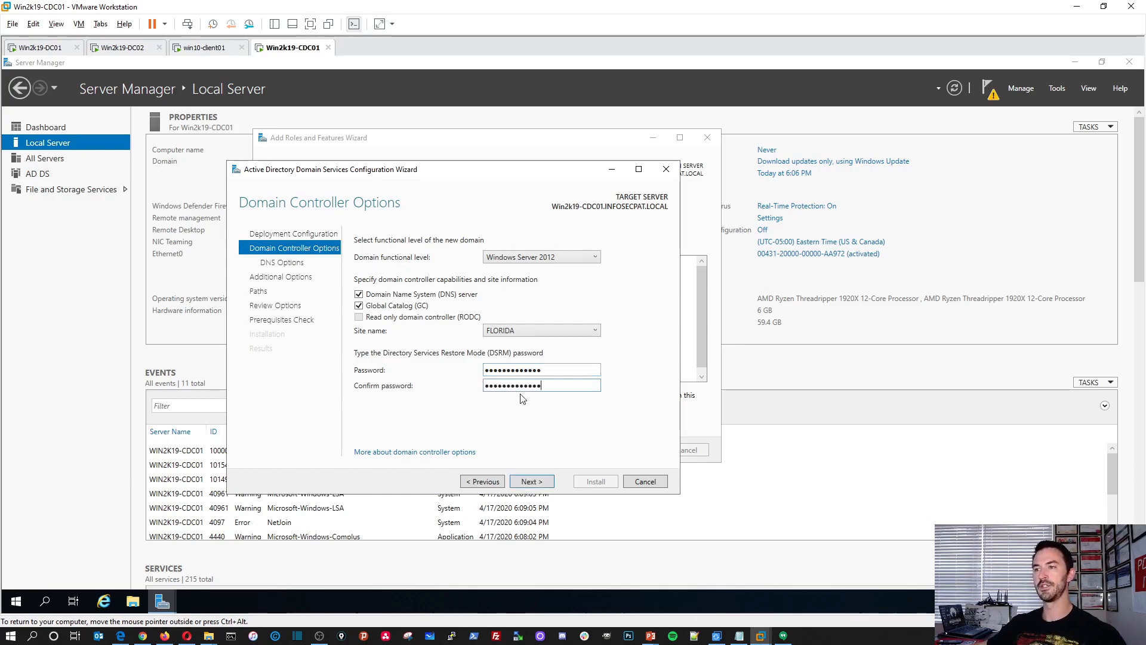
left_click(532, 481)
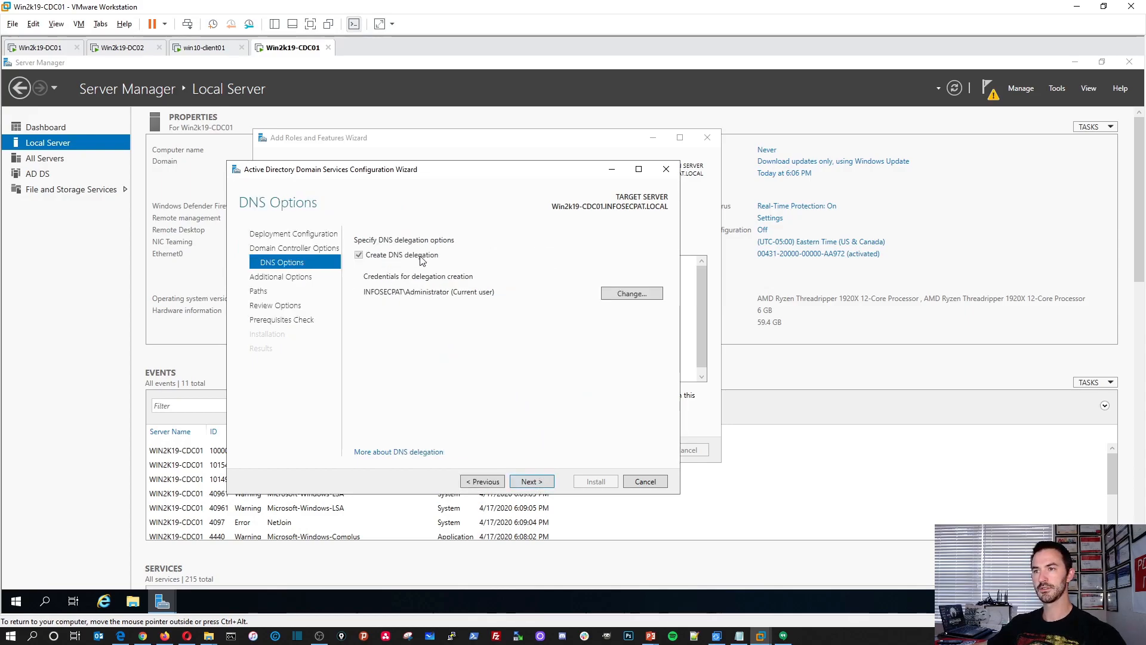
Accept DNS delegation, the NetBIOS name NYC and the default folder paths, and start the domain controller installation.
left_click(529, 480)
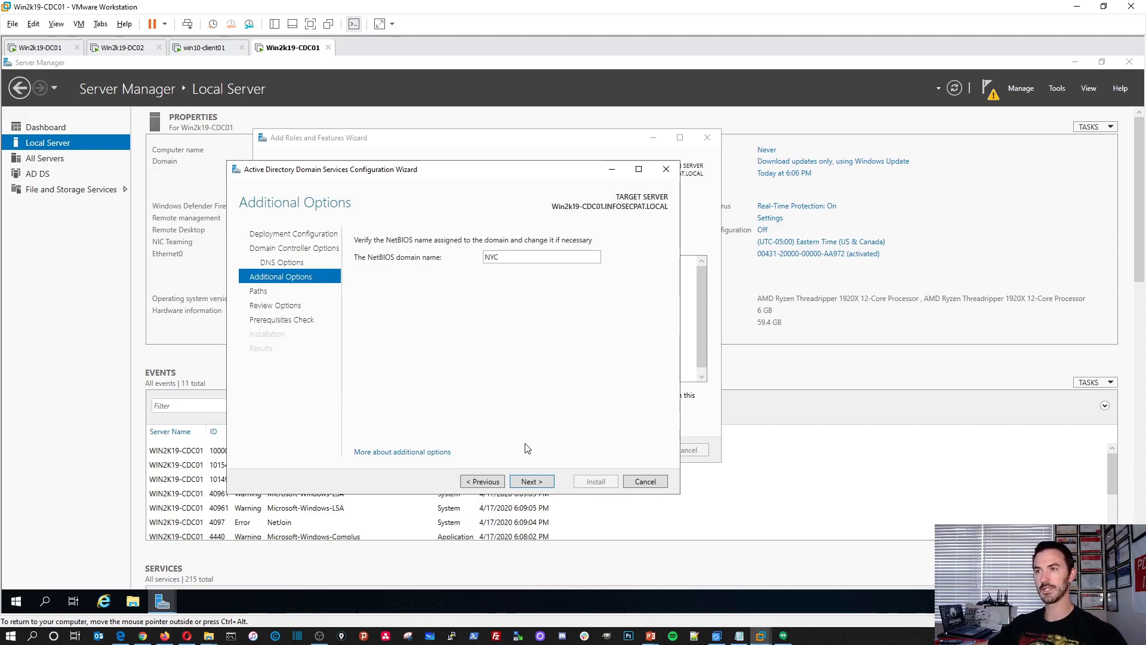
left_click(532, 481)
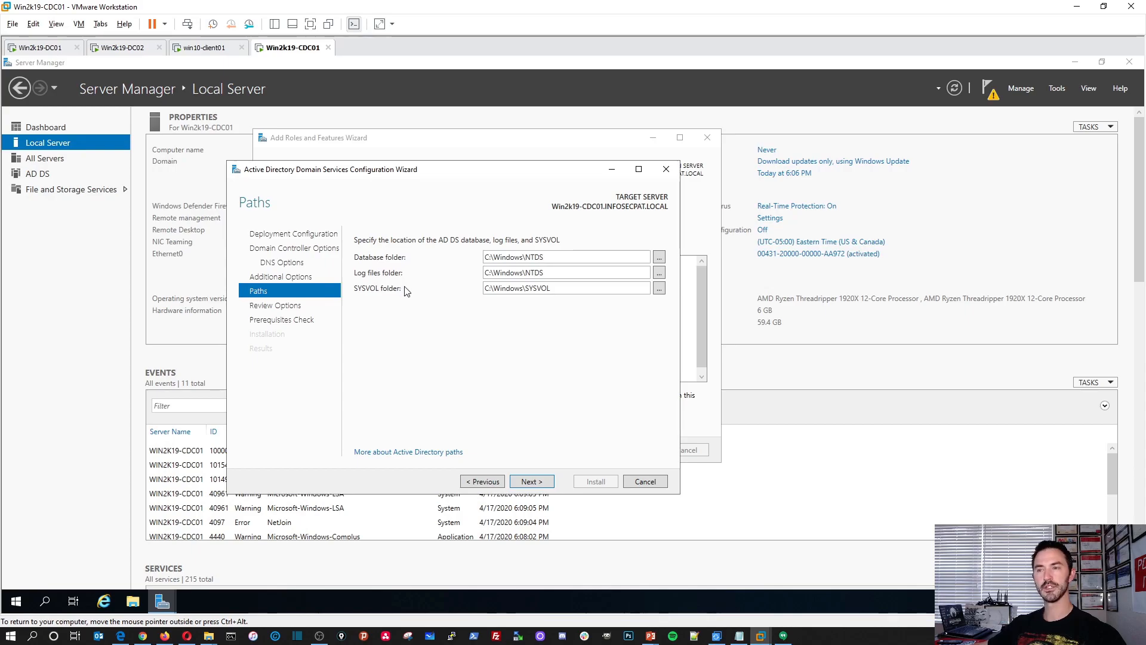
left_click(539, 483)
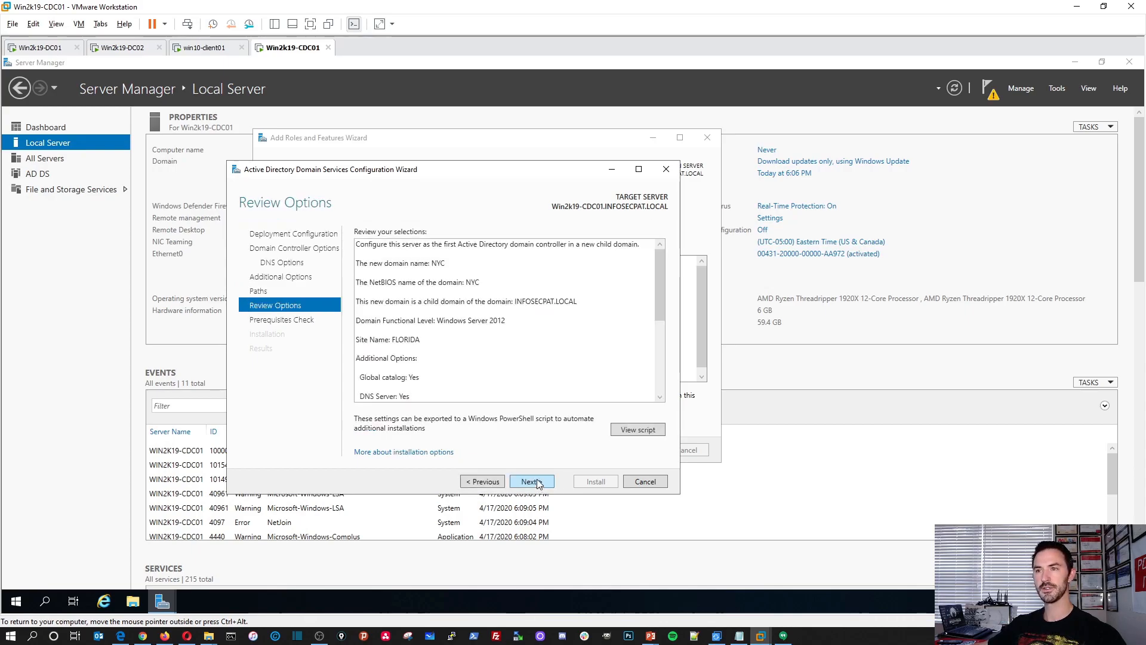
left_click(533, 481)
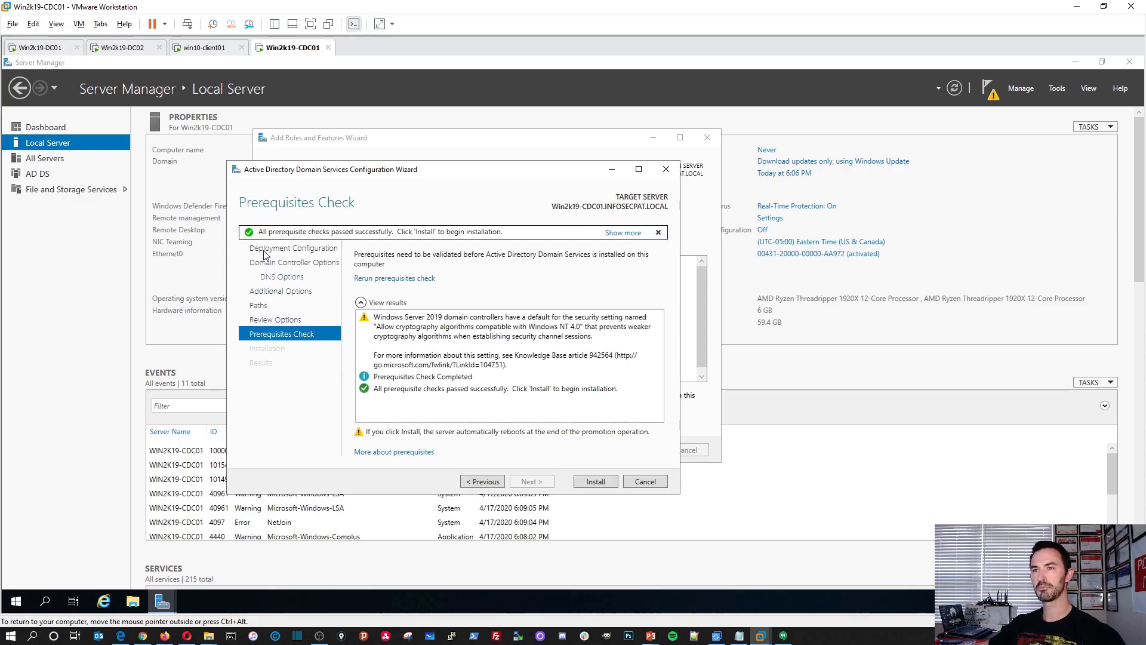
left_click(594, 483)
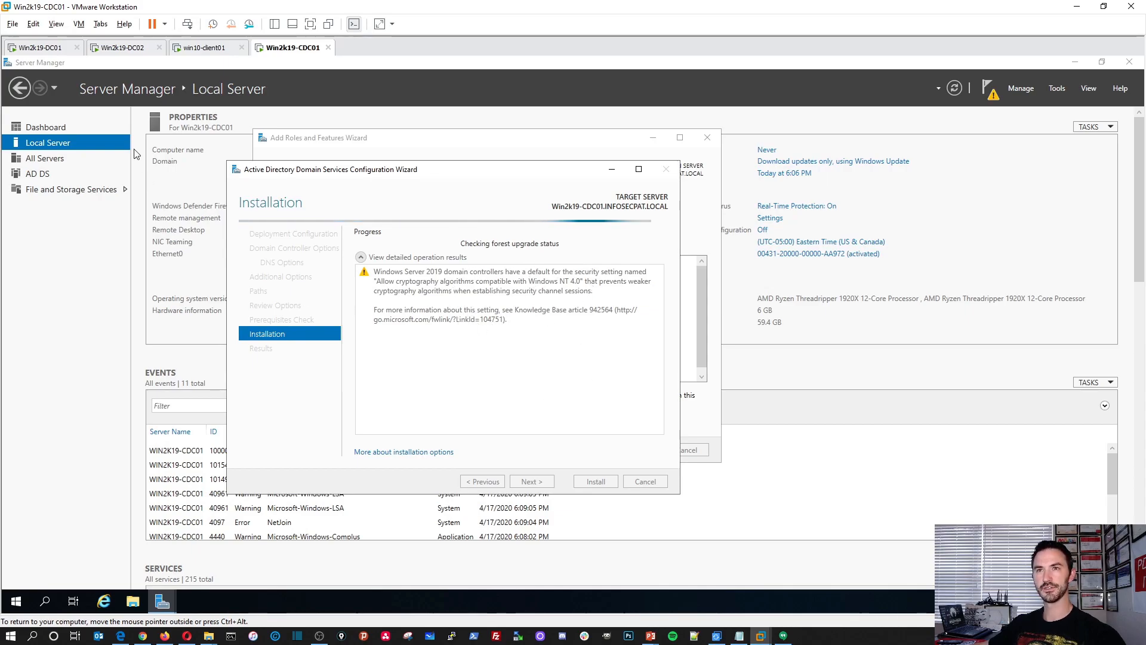
On Win2k19-DC01, refresh the Computers container in Active Directory Users and Computers and view the Domain Controllers container.
left_click(43, 48)
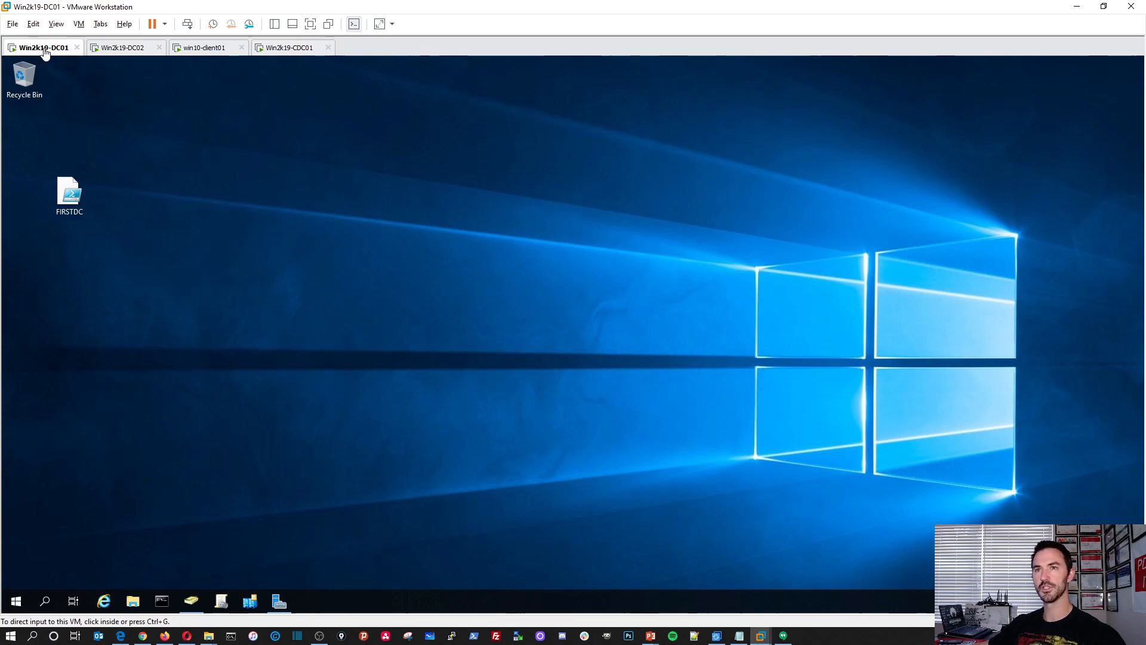
left_click(191, 600)
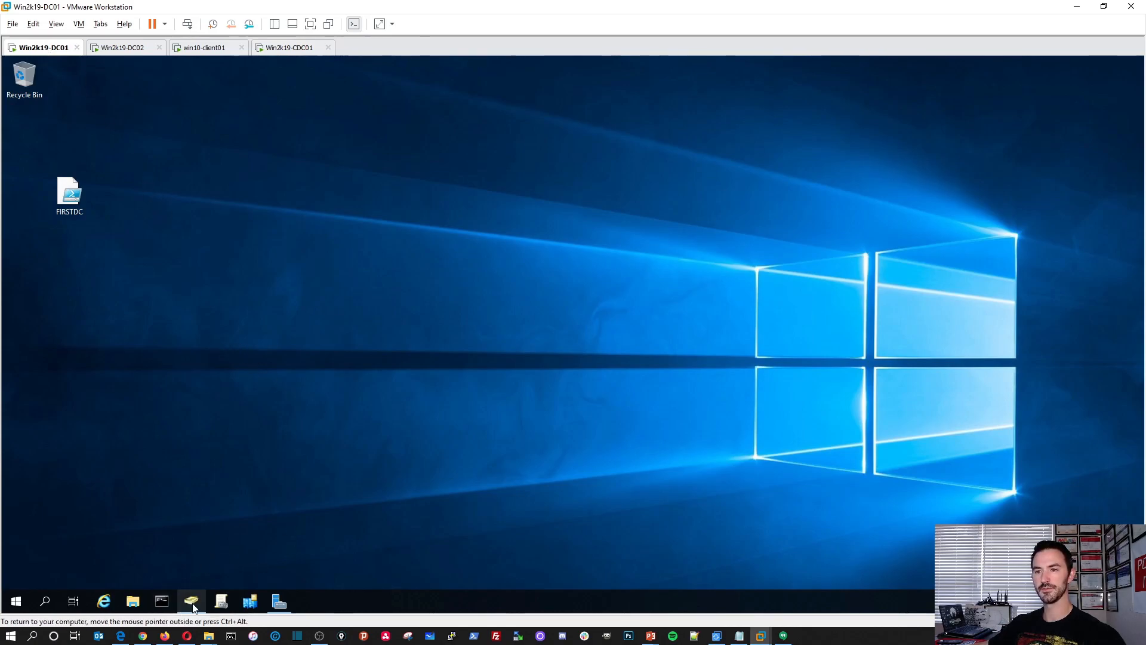
right_click(302, 272)
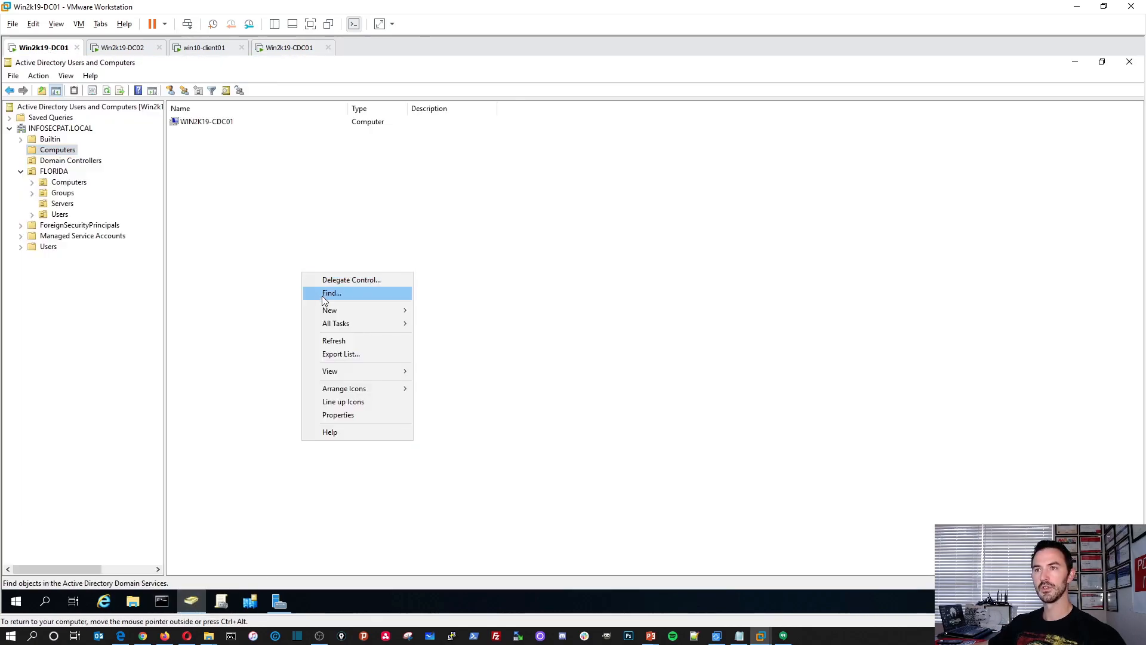
left_click(330, 344)
left_click(84, 161)
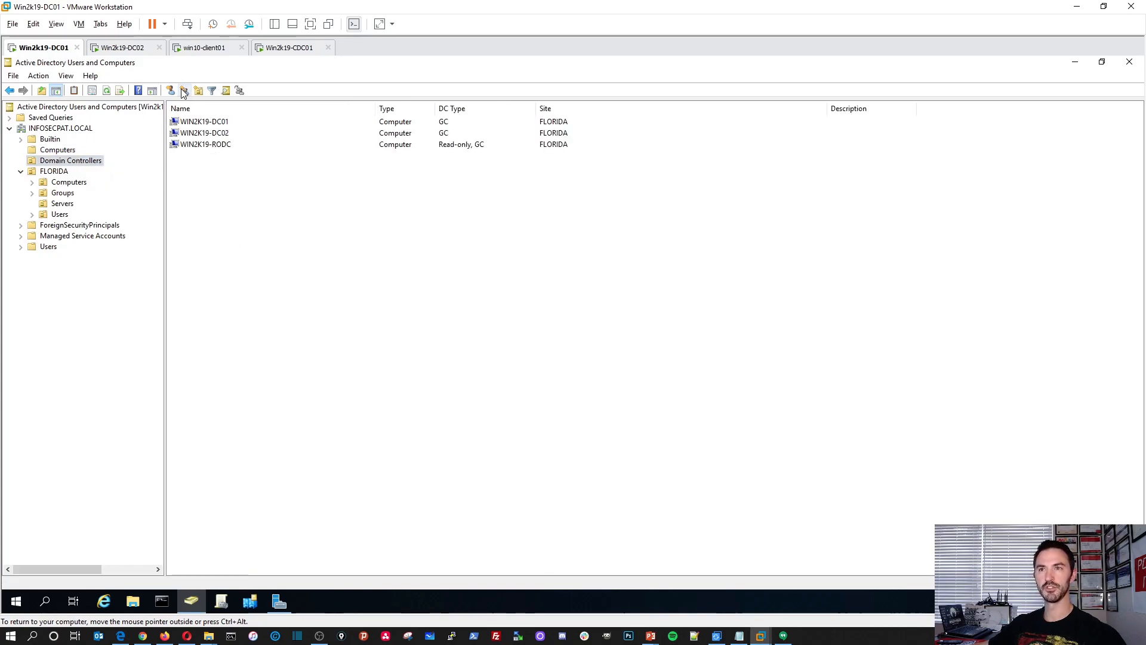
Return to the Win2k19-CDC01 virtual machine and acknowledge its restart notice.
left_click(128, 48)
left_click(206, 47)
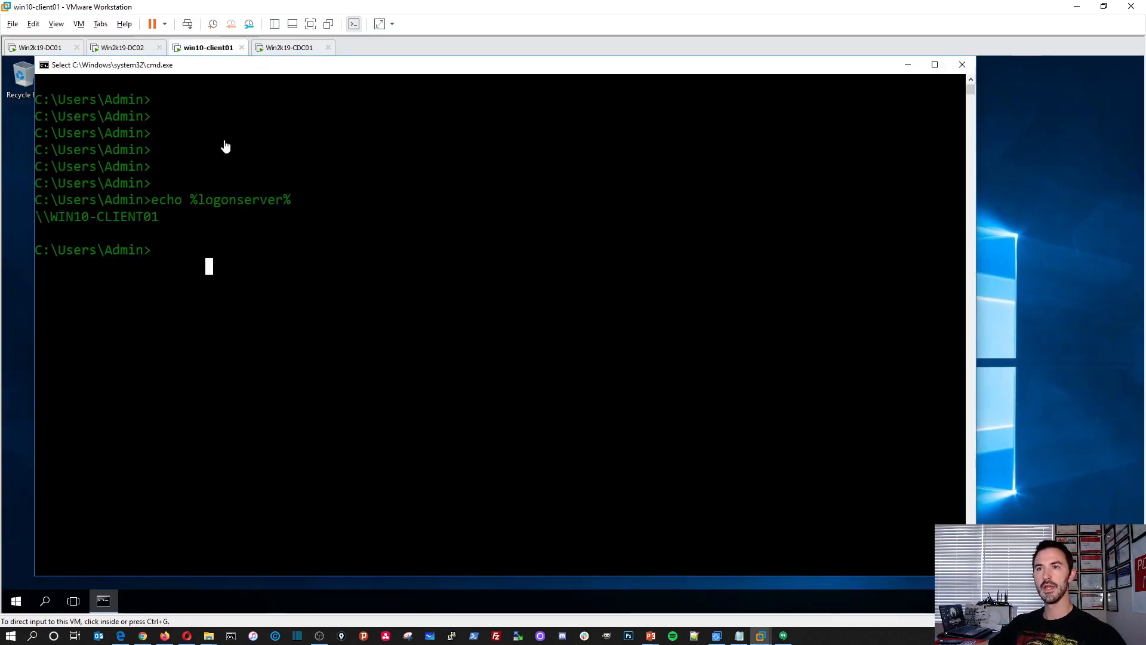
left_click(277, 48)
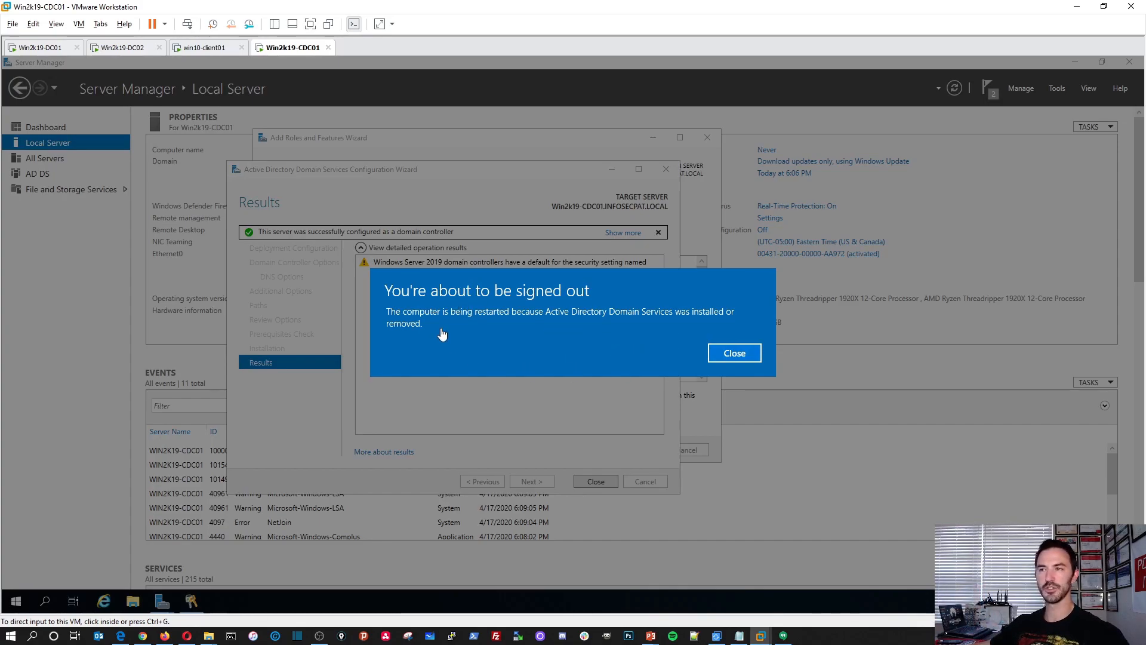
left_click(730, 352)
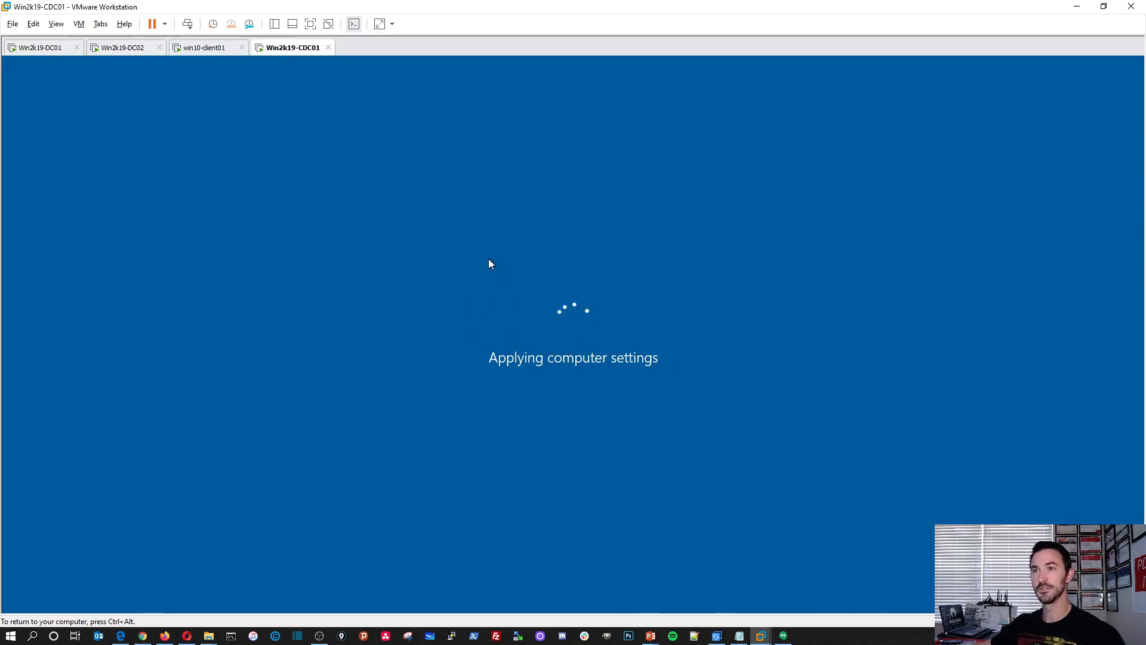
On win10-client01, open the Internet Protocol Version 4 (TCP/IPv4) properties of the Ethernet0 connection.
left_click(204, 48)
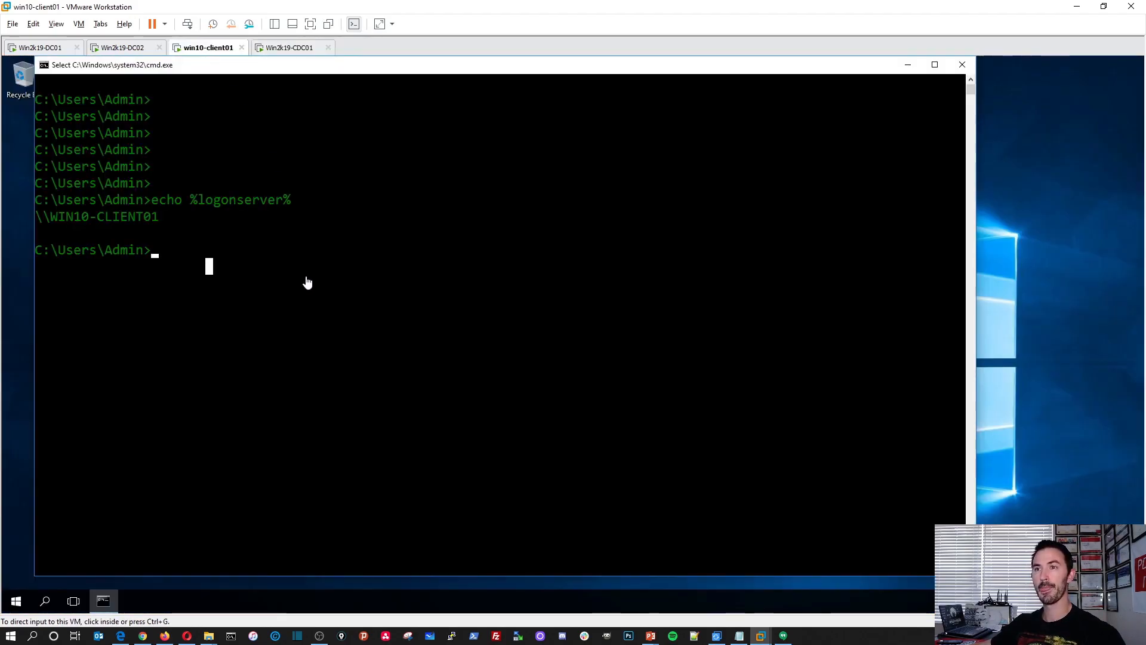
key("Return")
key("Return")
key("Return")
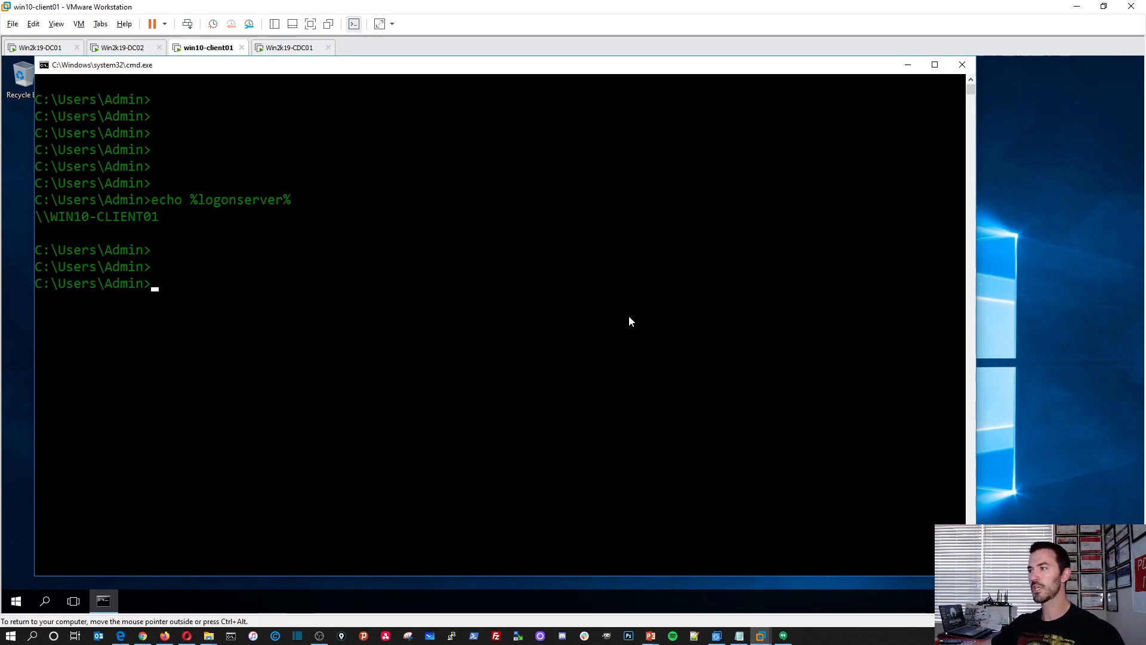
right_click(1052, 601)
left_click(1044, 585)
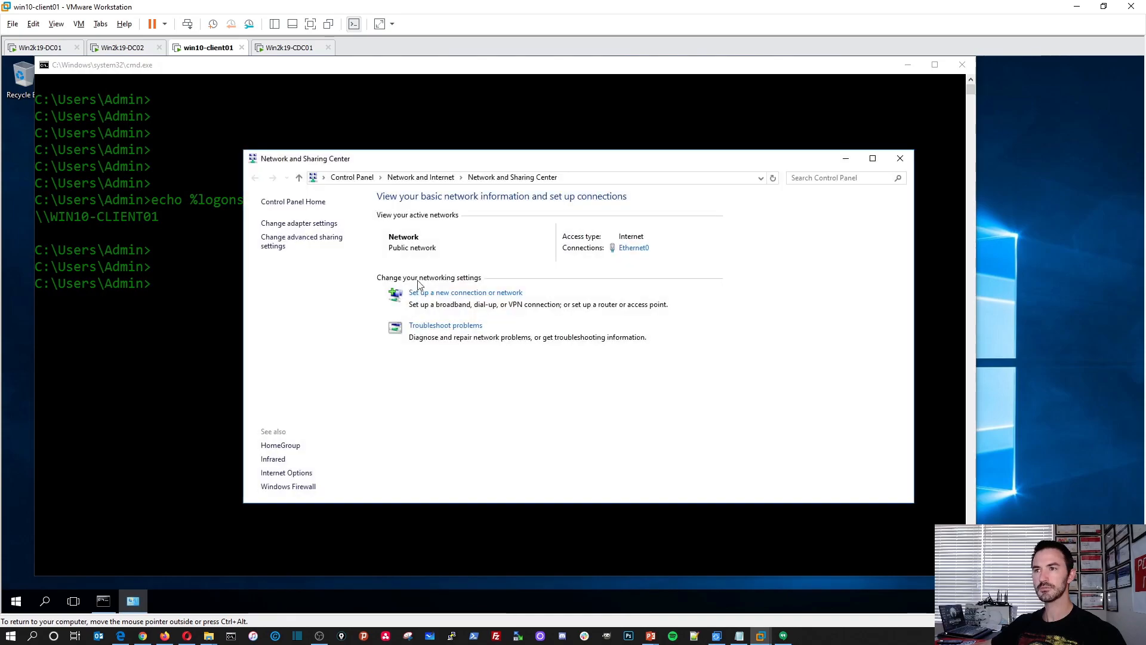
left_click_drag(377, 159, 190, 103)
left_click(434, 195)
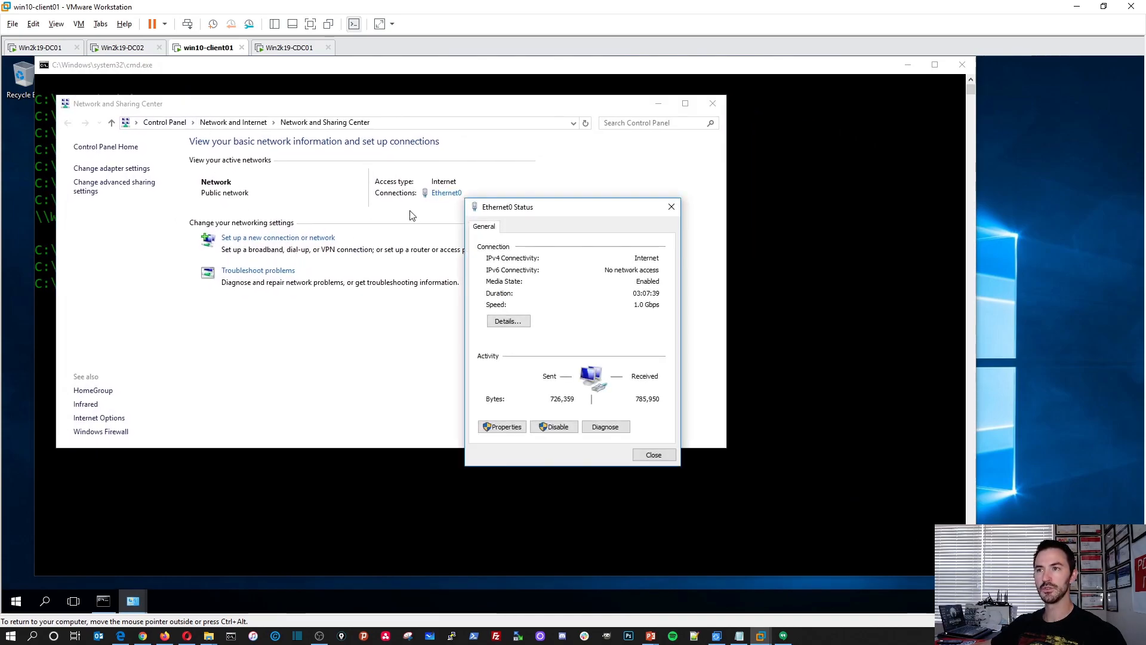
left_click_drag(523, 211, 239, 158)
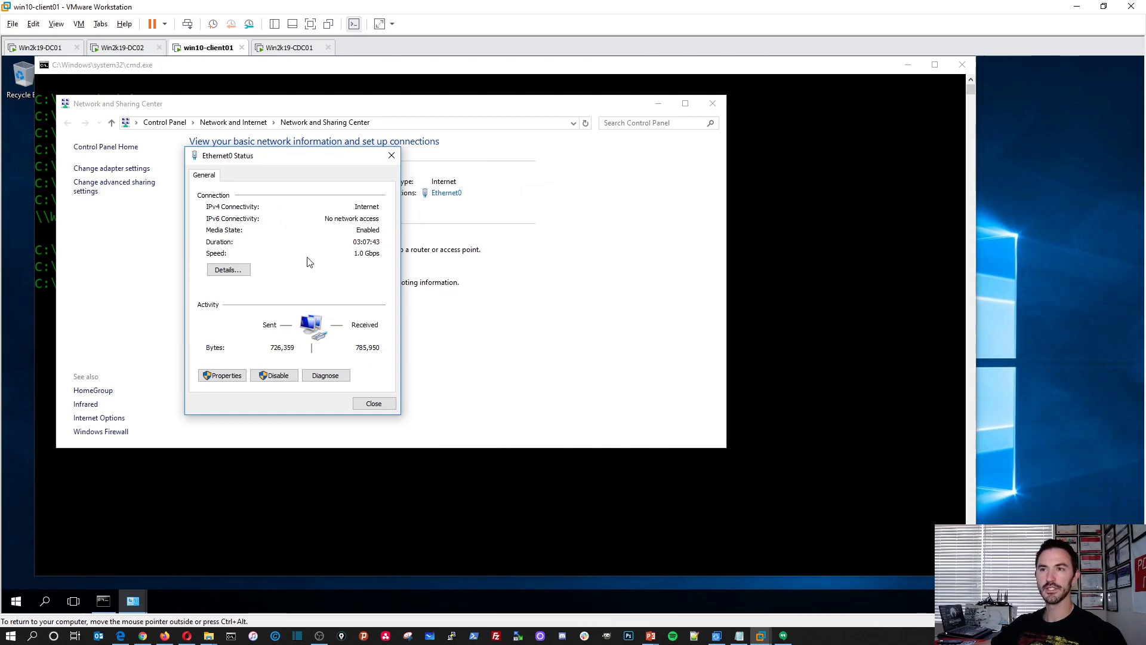
left_click(225, 376)
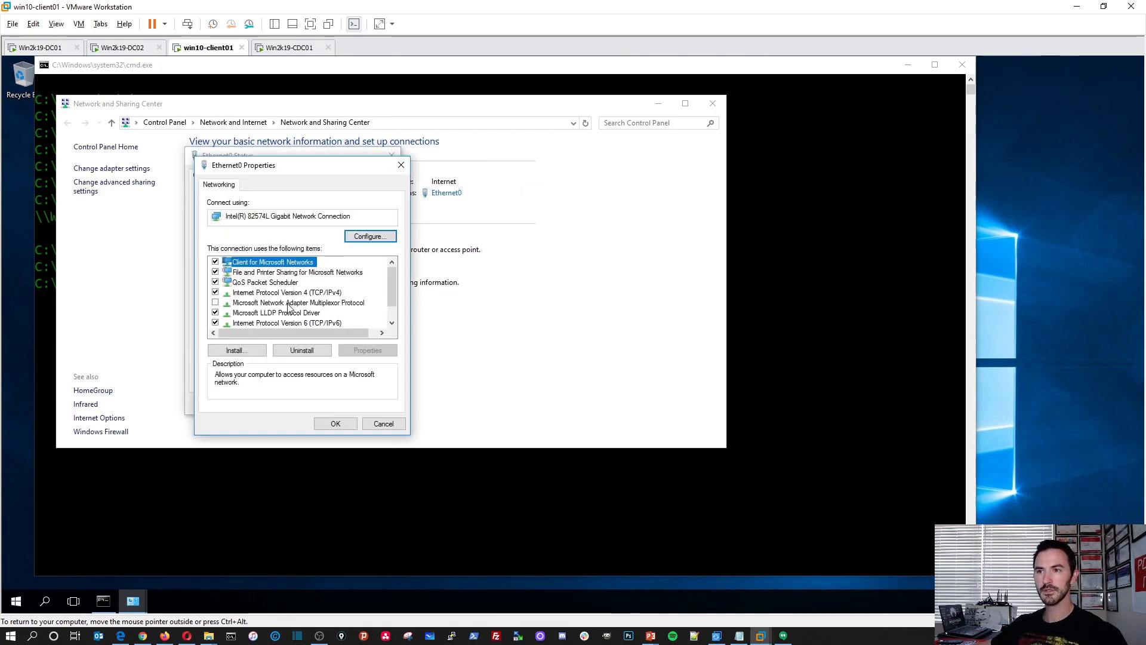
left_click(251, 323)
double_click(289, 292)
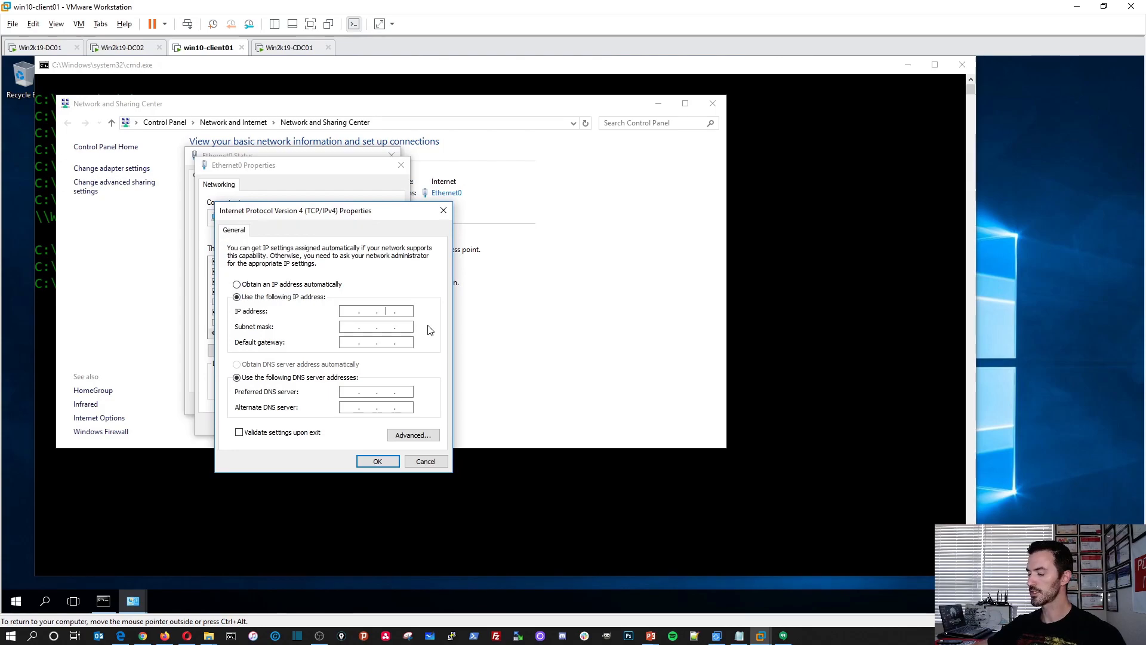
Assign the static IP address 192.168.50.190 with subnet mask 255.255.255.0 and default gateway 192.168.50.1.
key("Right")
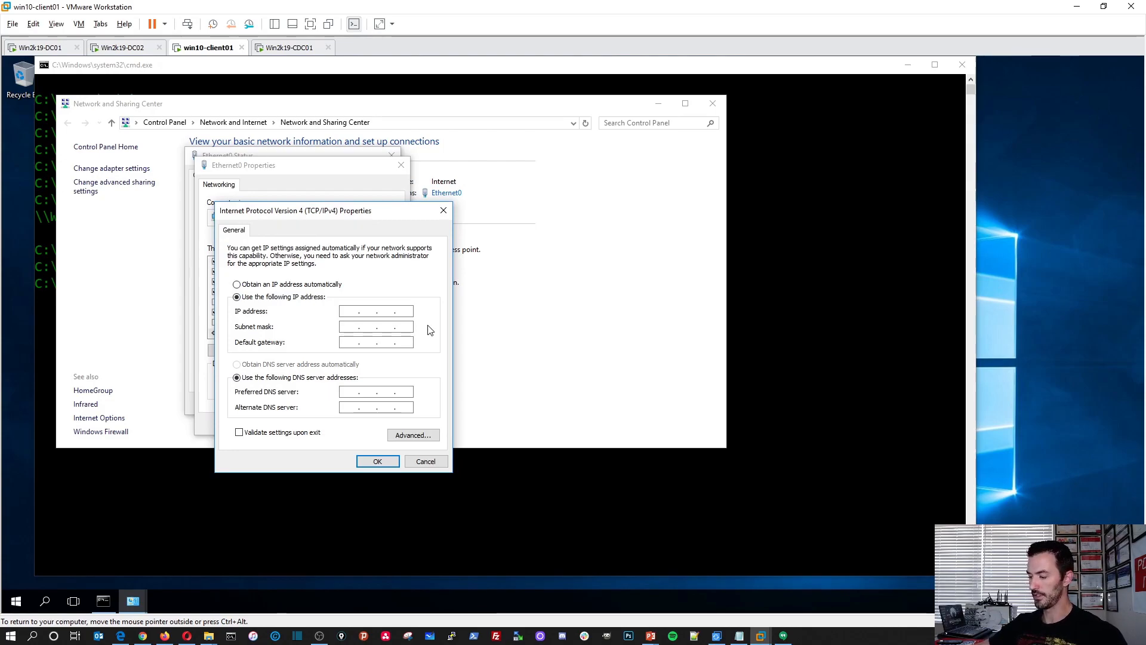
key("Home")
type("192 . 168 . 50 . 190")
key("Tab")
Set the preferred DNS server to 192.168.50.204 and the alternate to 192.168.50.1, and apply the adapter settings.
key("Tab")
type("192 . 168 . 50 . 1")
key("Tab")
key("Tab")
type("192 . ")
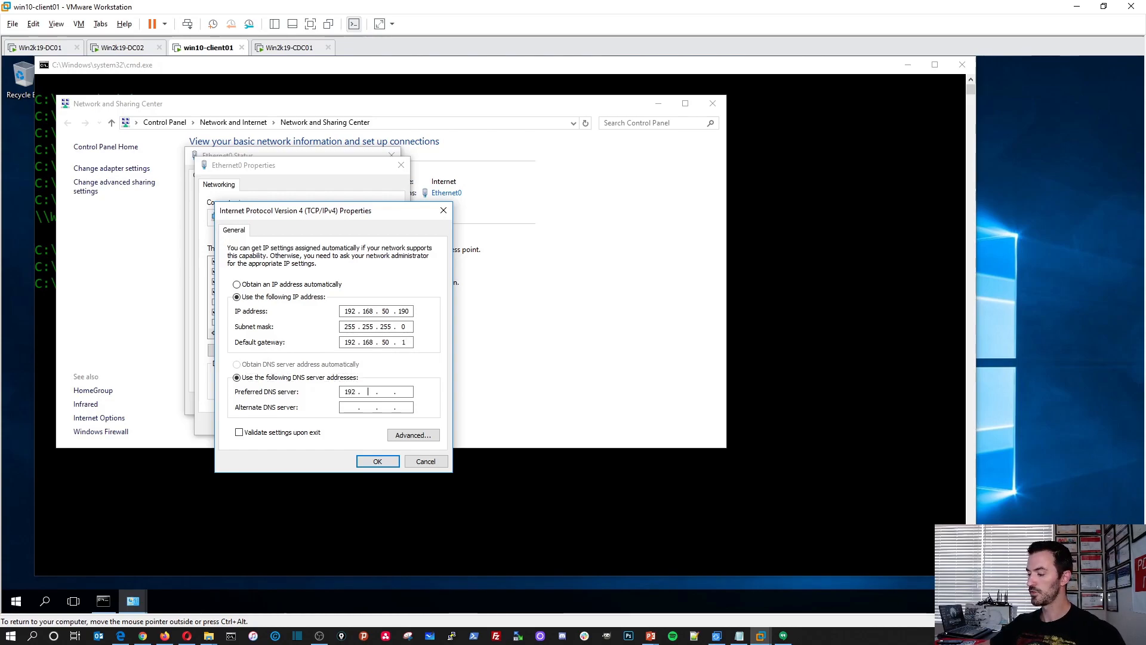
type("168 . 50 . 204")
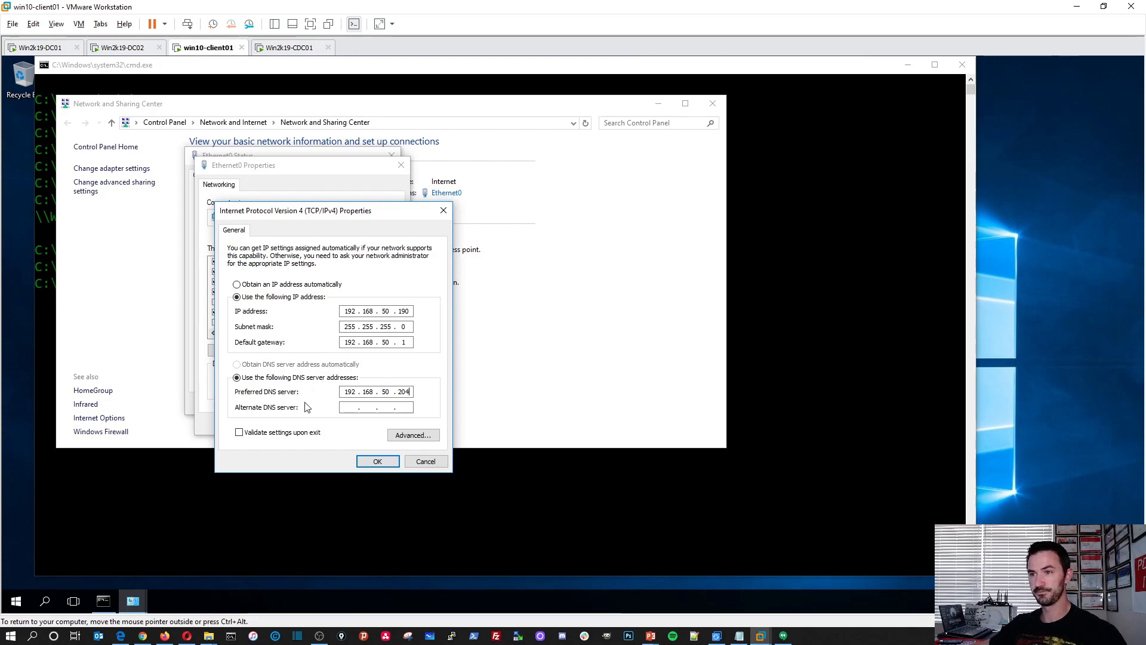
left_click(340, 407)
type("192.")
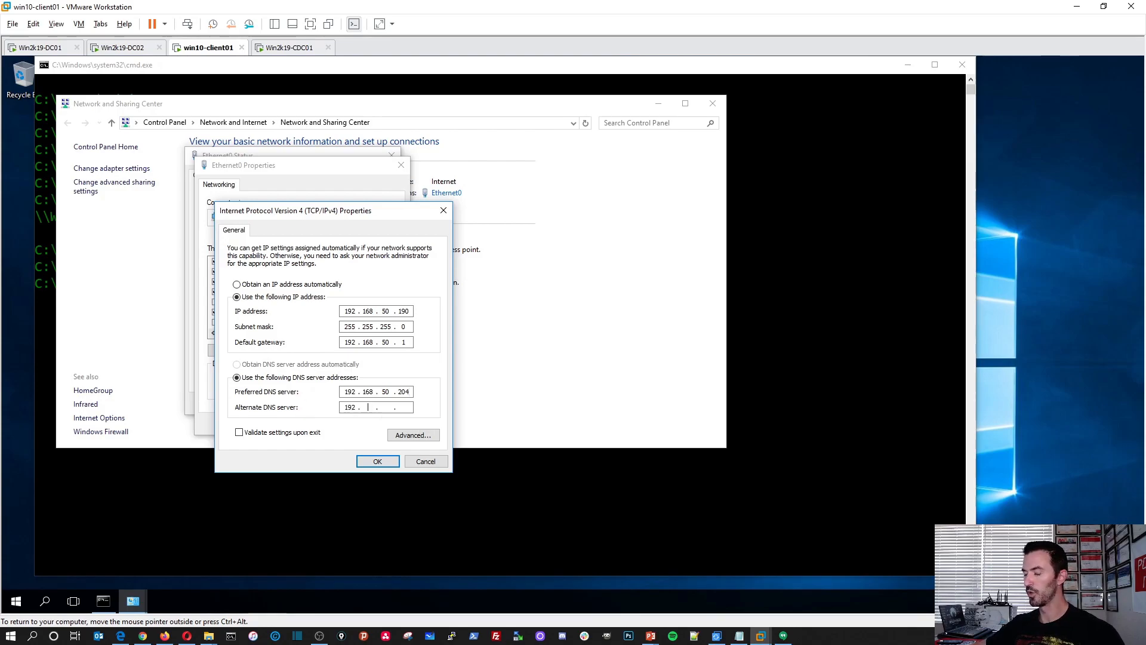
type("168.50.1")
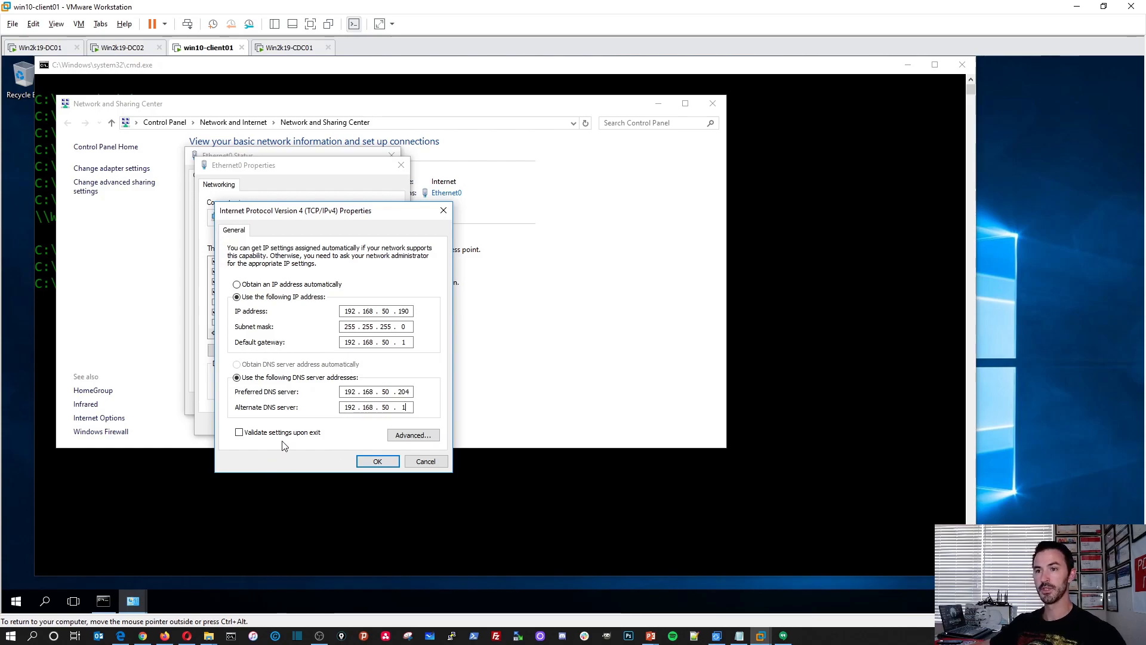
left_click(377, 461)
left_click(353, 422)
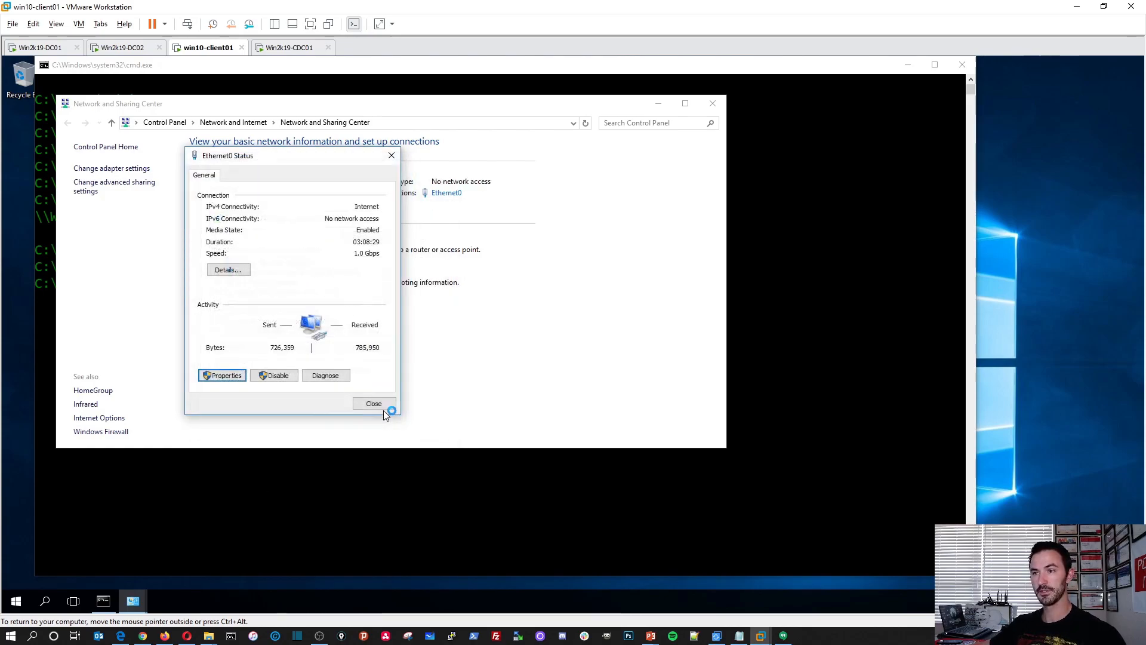
Close the Ethernet0 status, cancel the network diagnostics and close Network and Sharing Center to return to the command prompt.
left_click(372, 404)
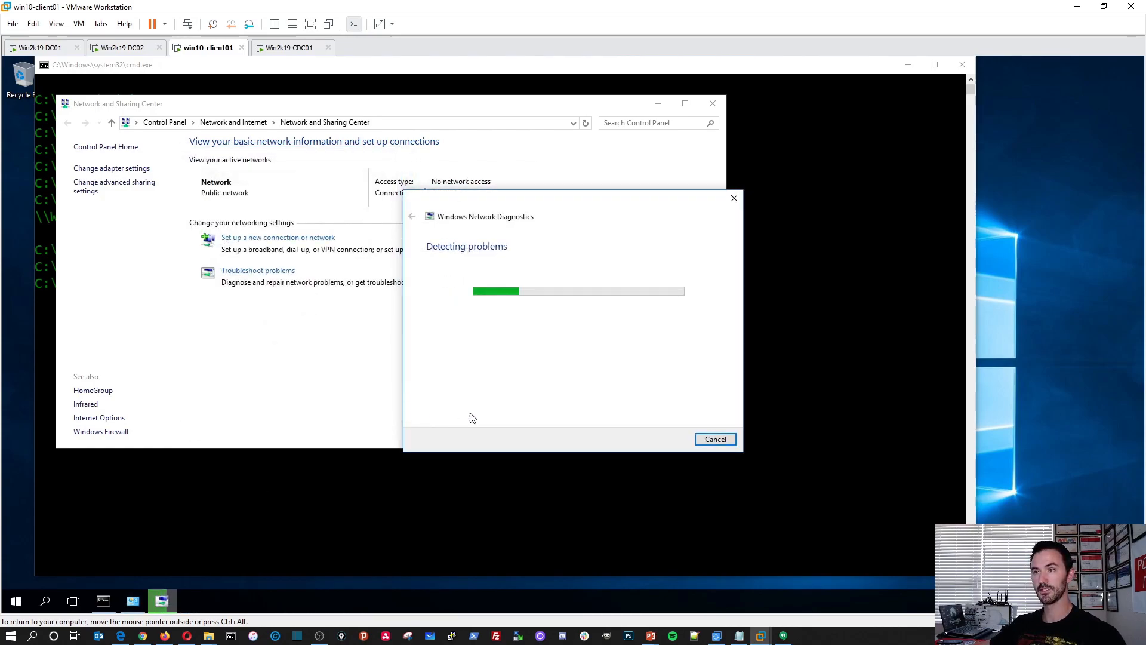
left_click(715, 439)
left_click(712, 103)
left_click(690, 298)
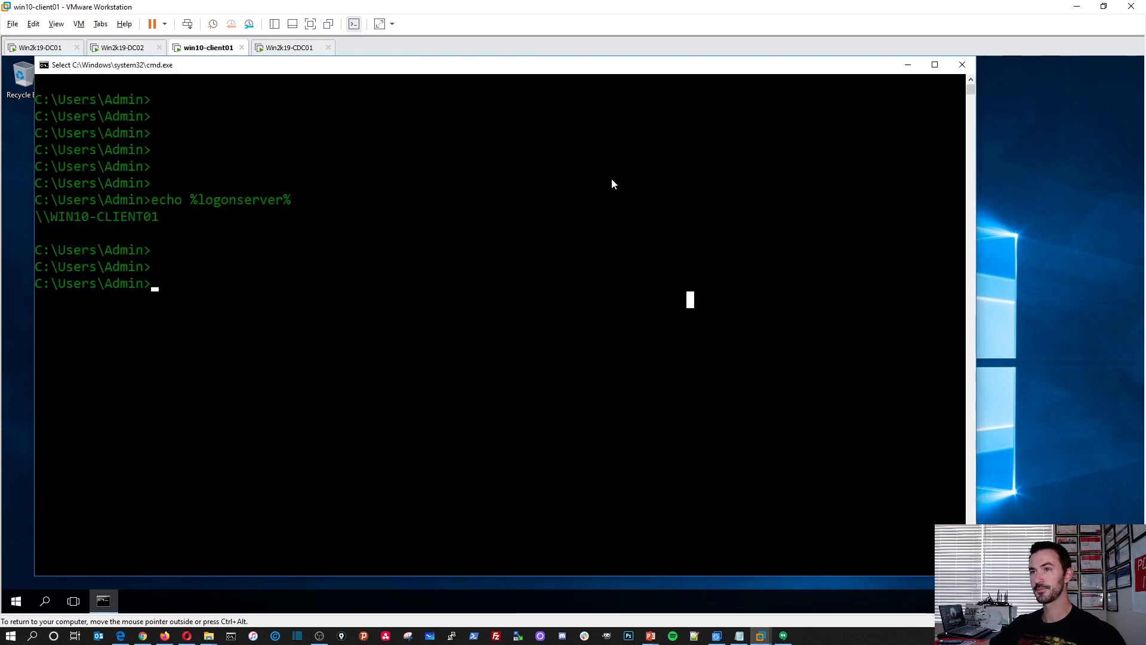
From win10-client01, test connectivity to the child domain controller with ping 192.168.50.204 -t, and stop the ping after several replies.
left_click(277, 49)
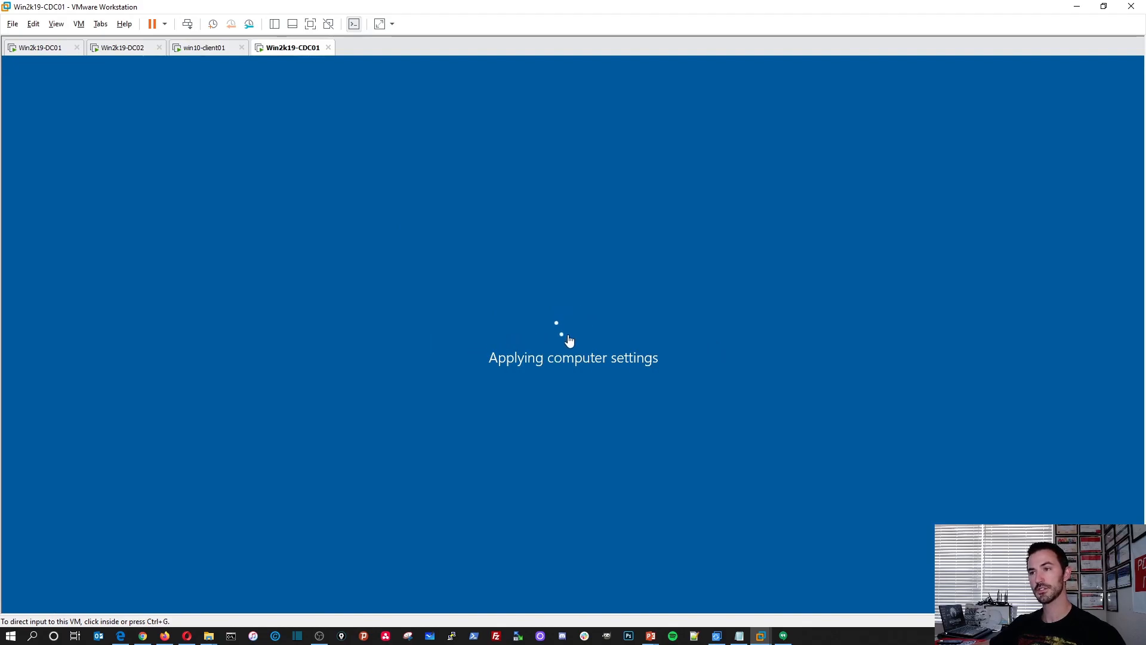
left_click(216, 50)
type("ping")
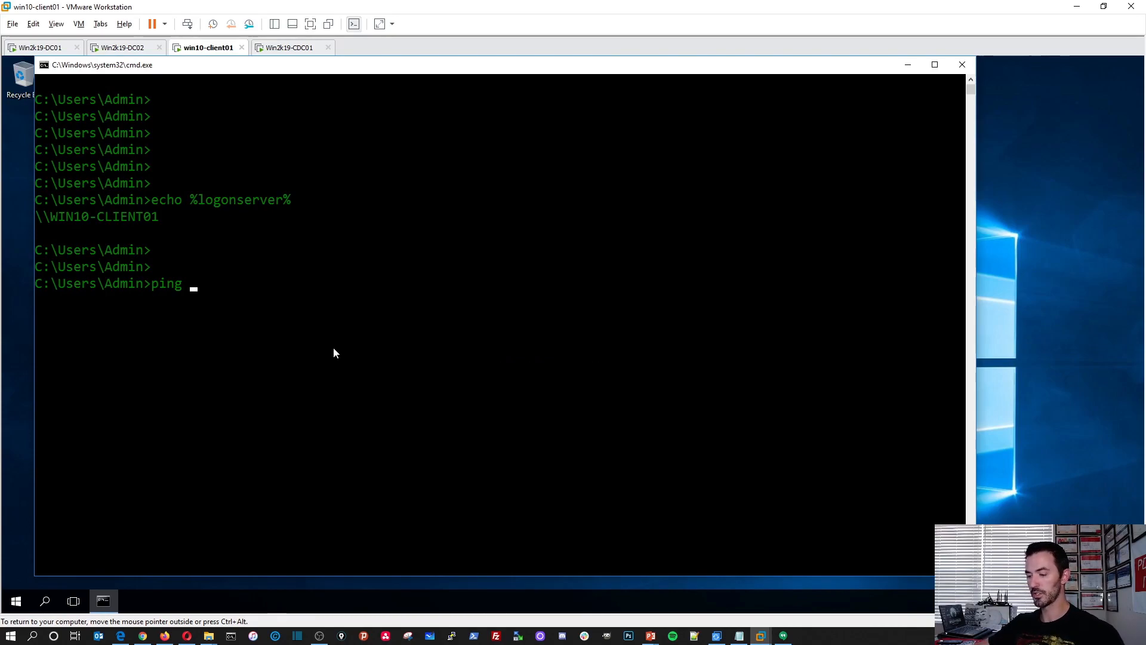
type("192.168.50.204 -t")
key("Return")
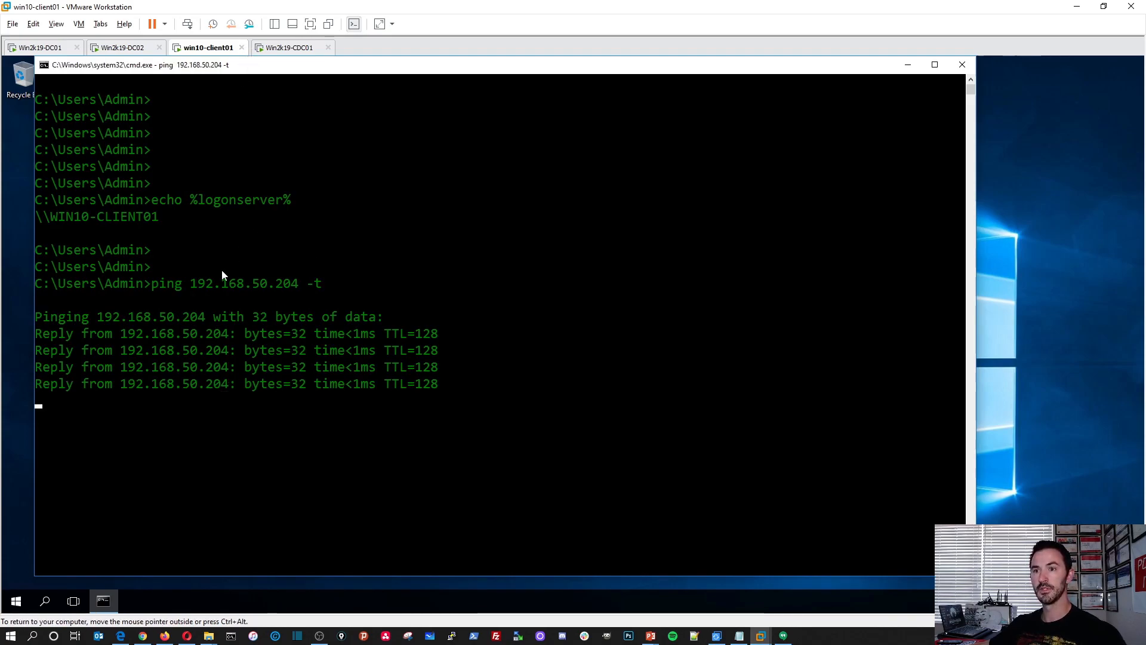
key("ctrl+c")
key("Return")
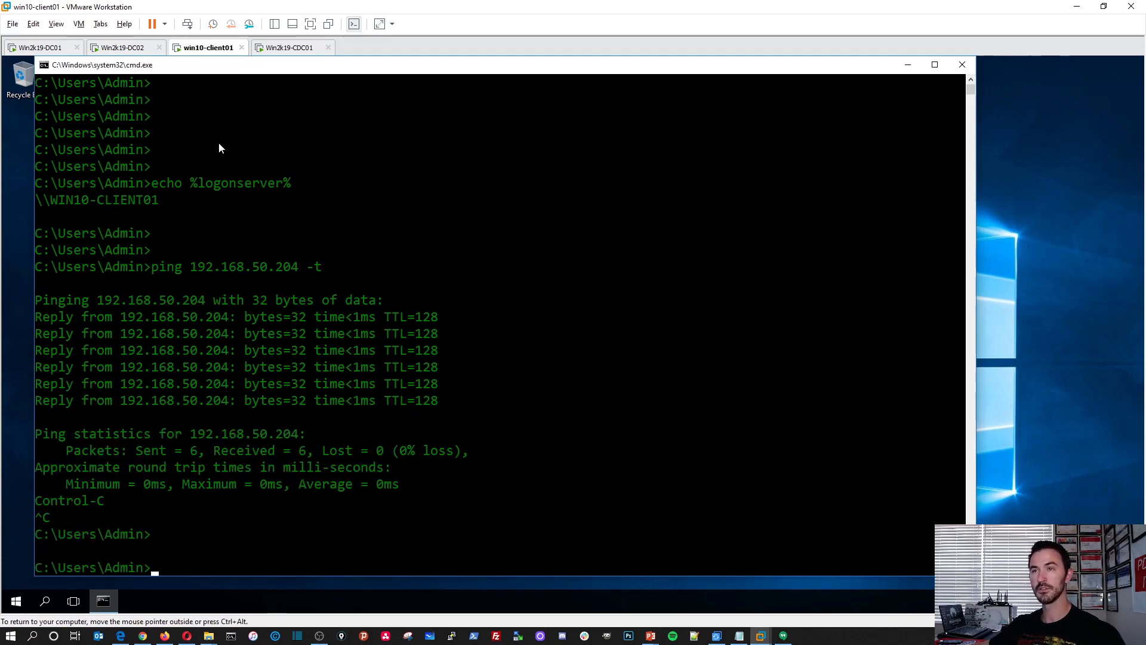
Check Win2k19-CDC01's restart, switch to PowerPoint and review the lab layout on slide 12 and the task list on slide 13.
left_click(291, 48)
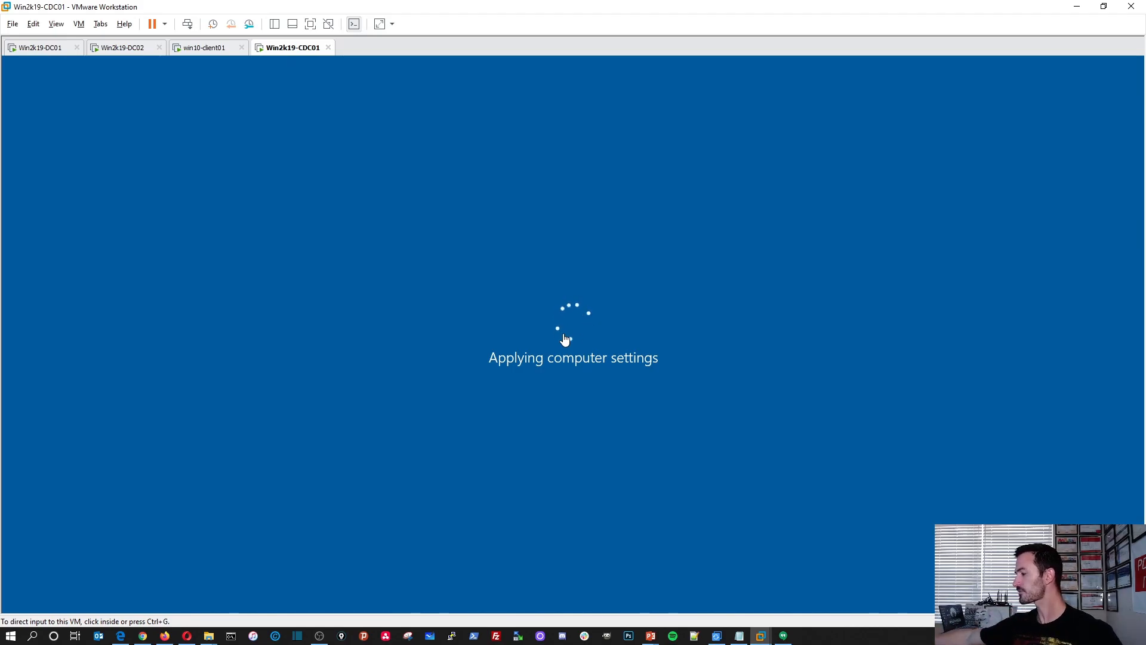
key("alt+Tab")
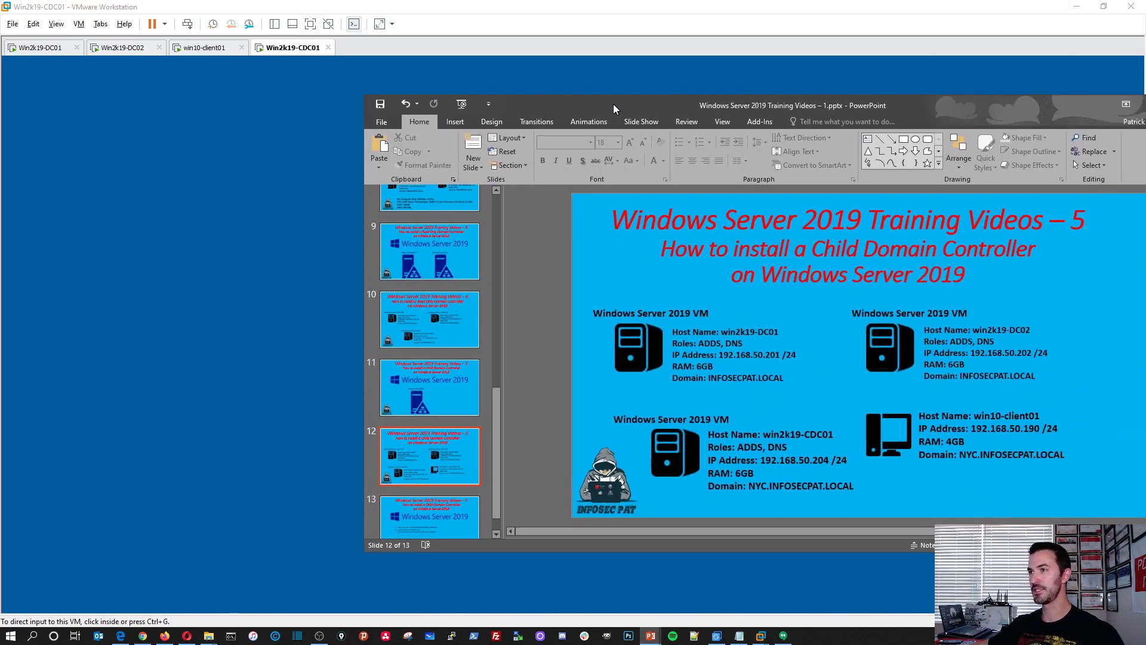
left_click_drag(614, 103, 547, 100)
double_click(548, 100)
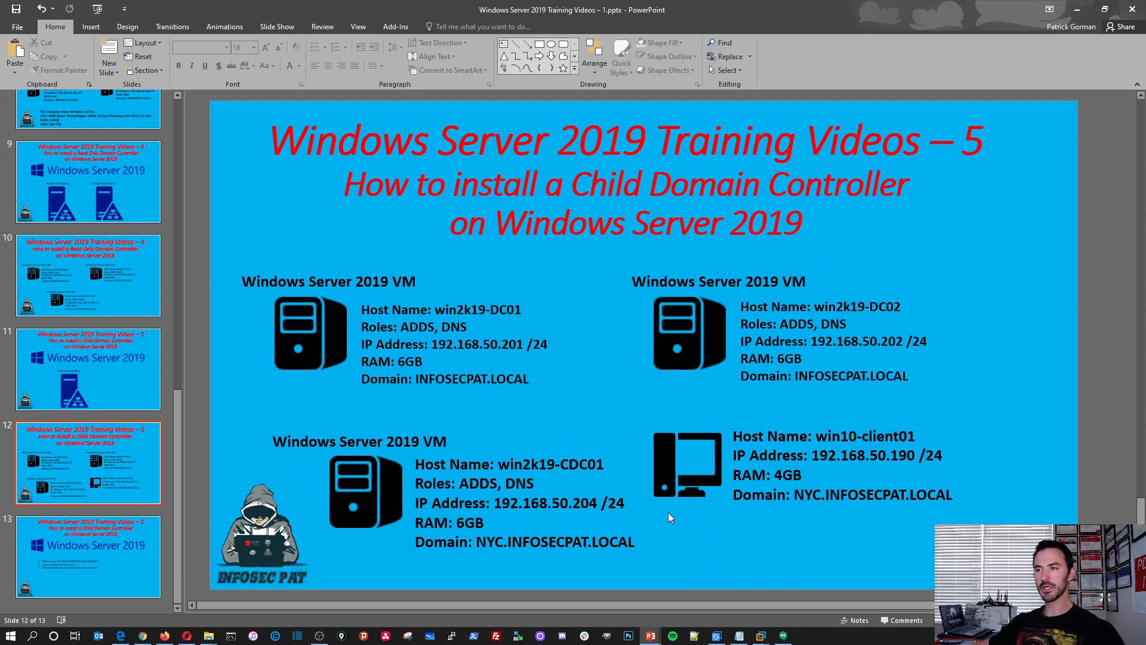
left_click(123, 556)
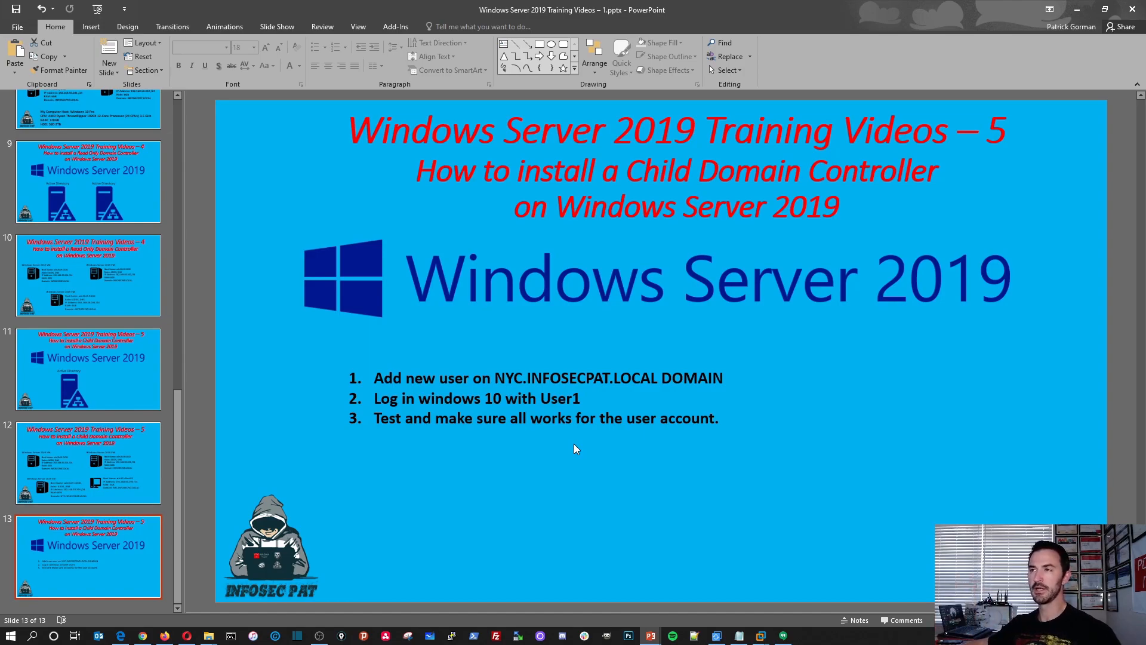
left_click(1079, 10)
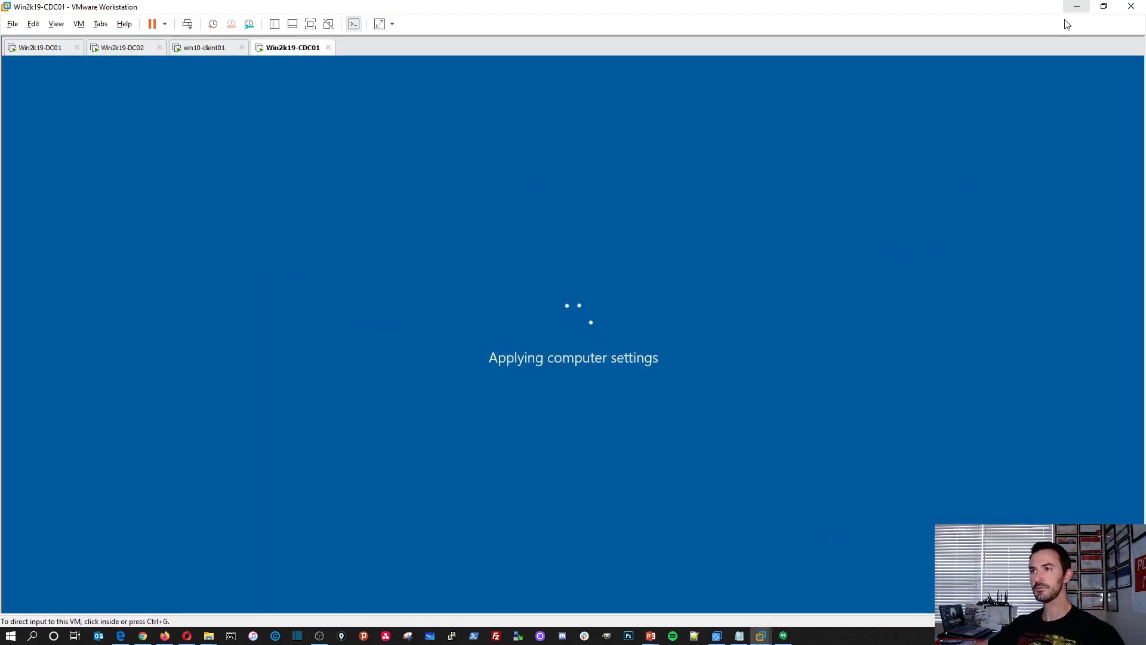
Check win10-client01 and Win2k19-CDC01 again, and reopen the Windows Server 2019 training presentation in PowerPoint at the task list.
left_click(198, 51)
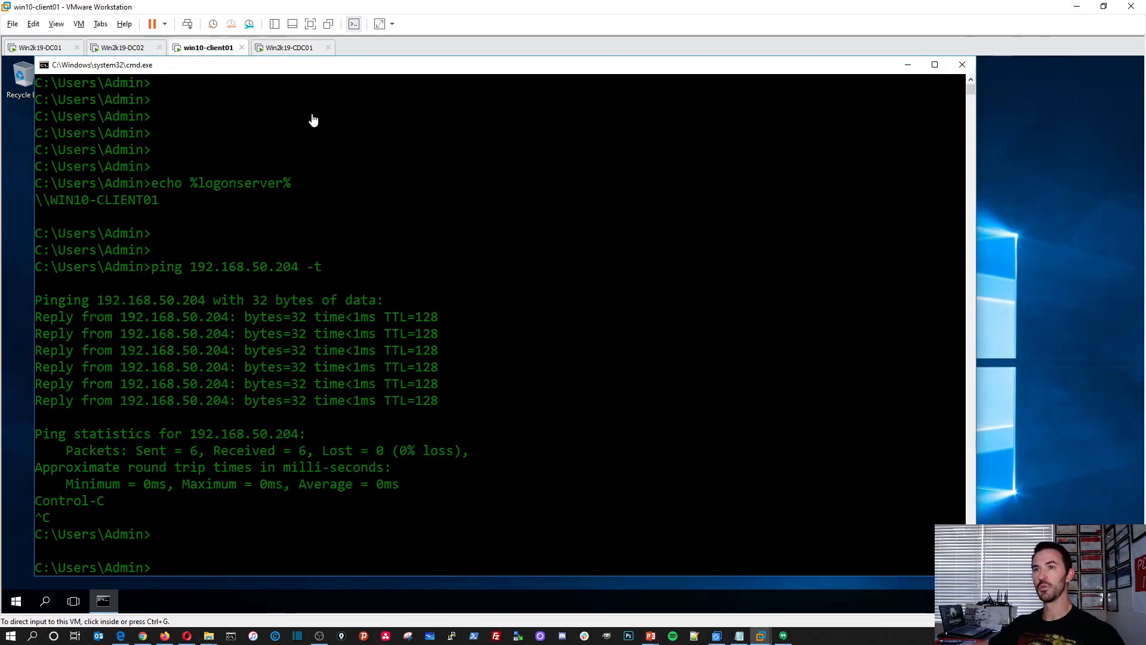
left_click(285, 51)
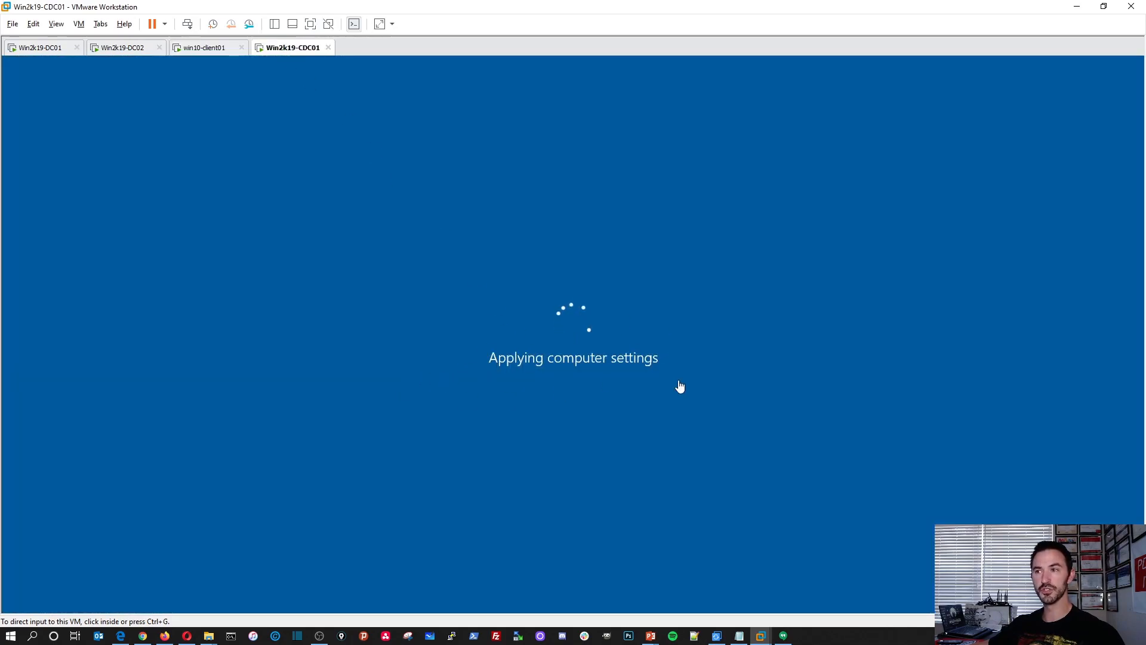
left_click(652, 638)
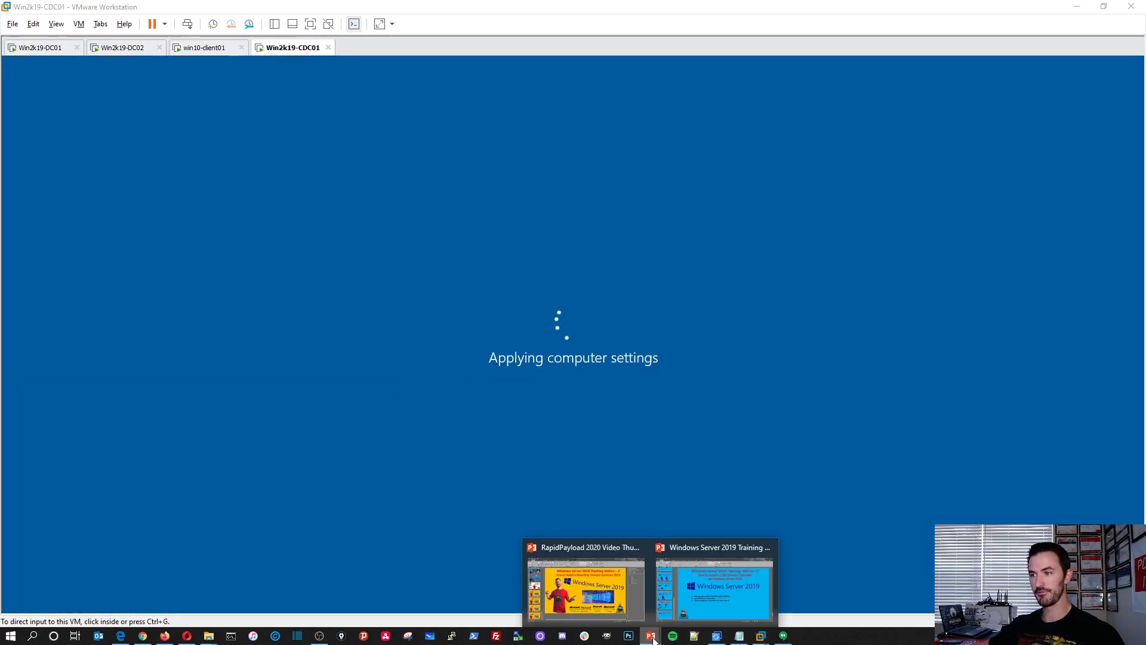
left_click(698, 609)
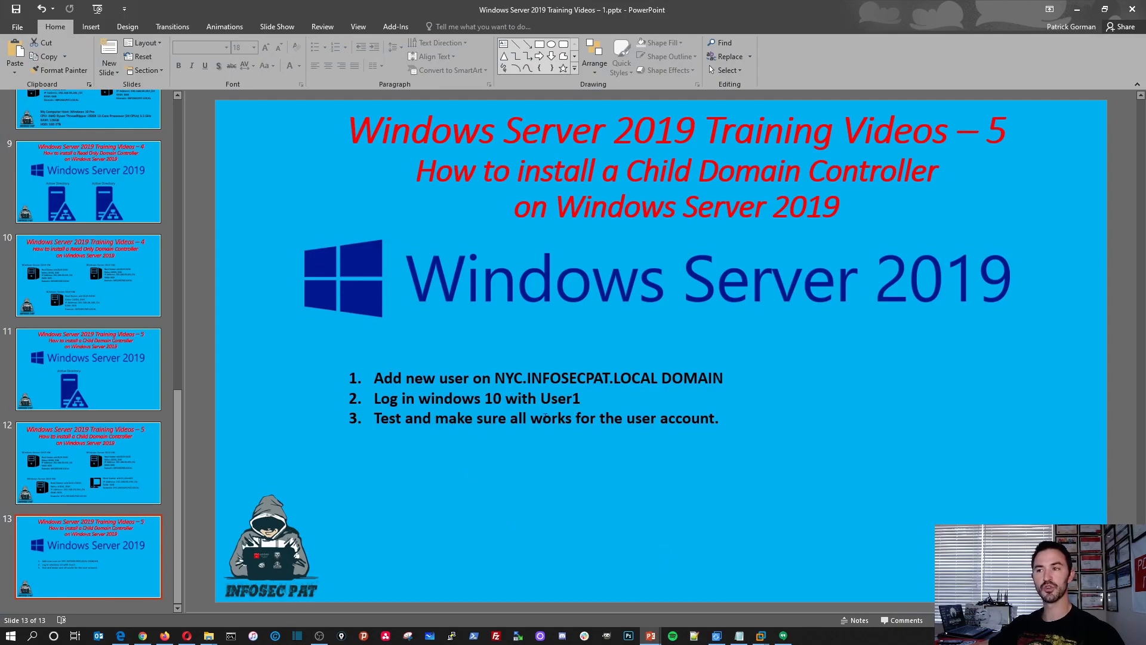
On slide 13, insert "(User1)" after "Add new user" in task 1 and end tasks 1 and 2 with periods.
left_click(473, 380)
type("(")
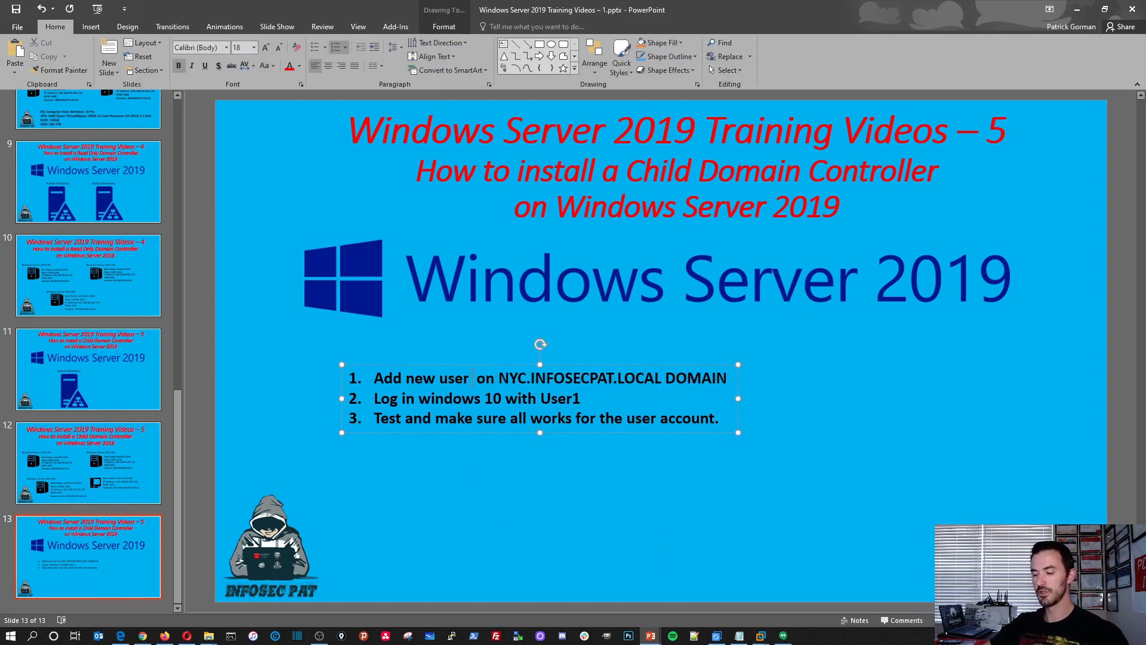
type("User")
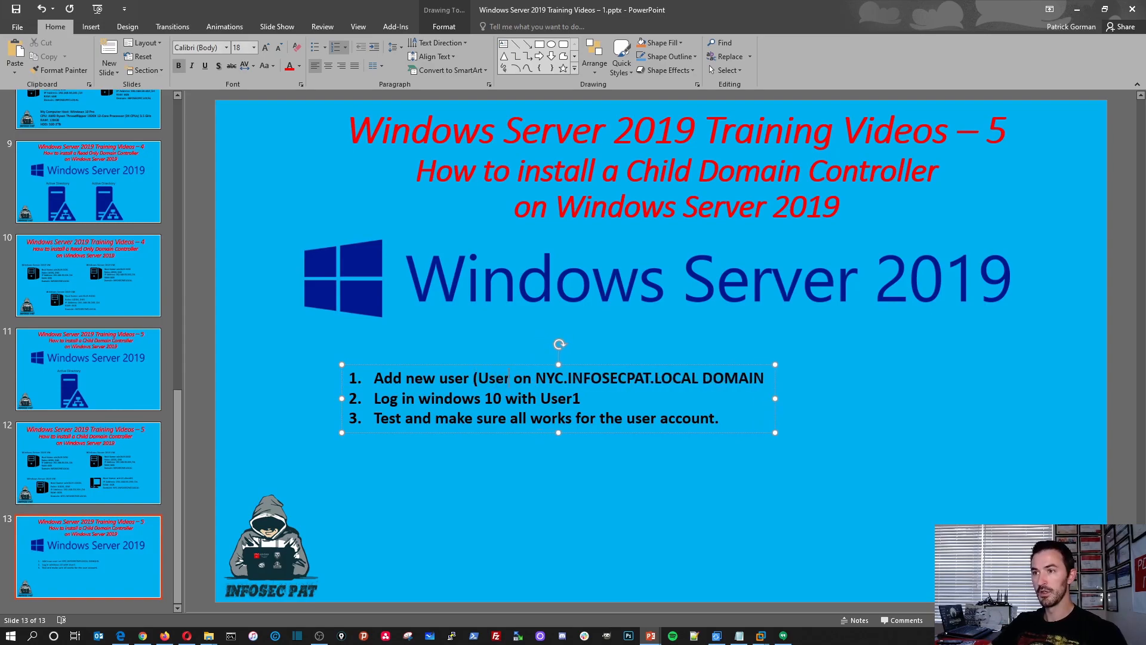
type("1)")
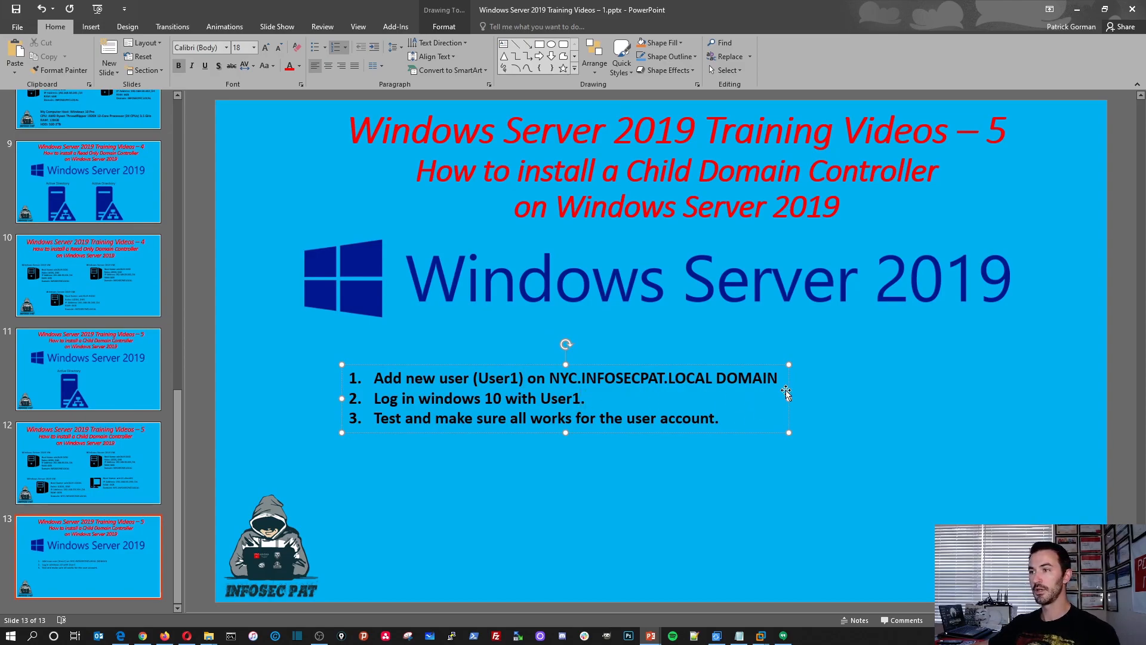
type(".")
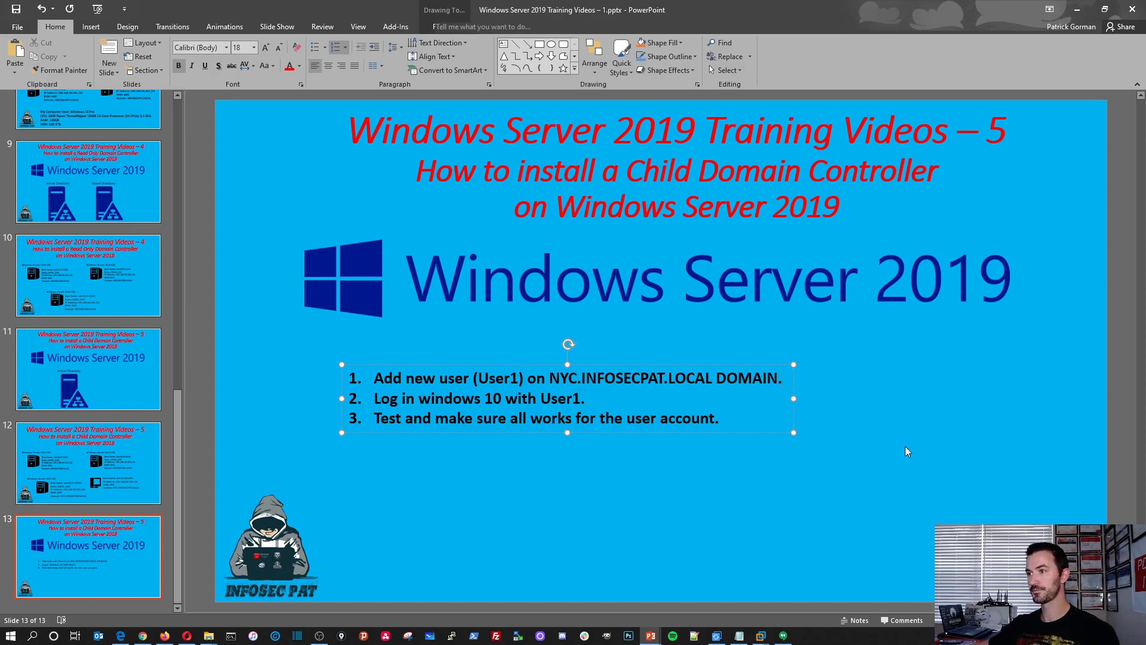
left_click(907, 450)
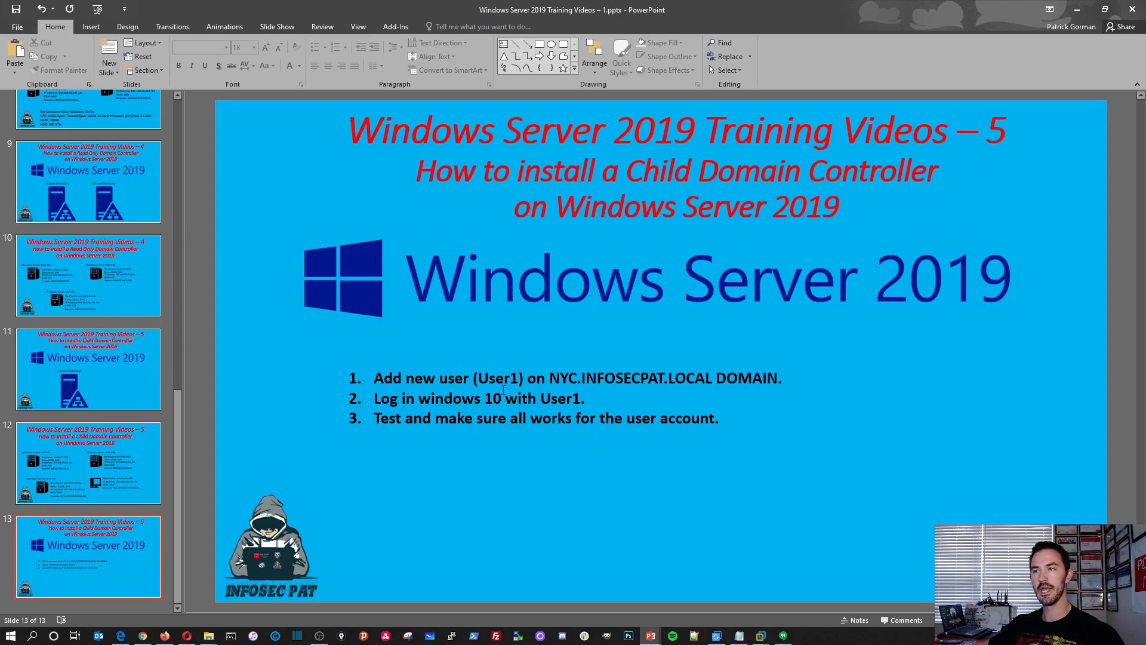
Switch to VMware Workstation and sign in to Win2k19-DC02 as INFOSECPAT\Administrator with the account password.
left_click(1077, 10)
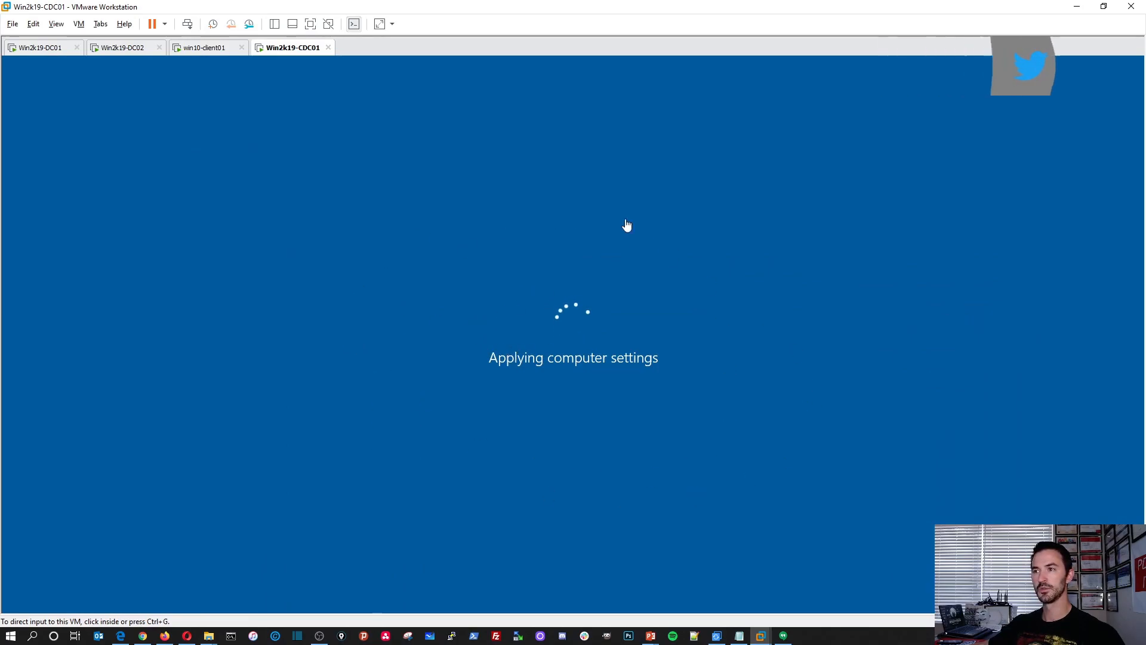
left_click(201, 50)
left_click(124, 50)
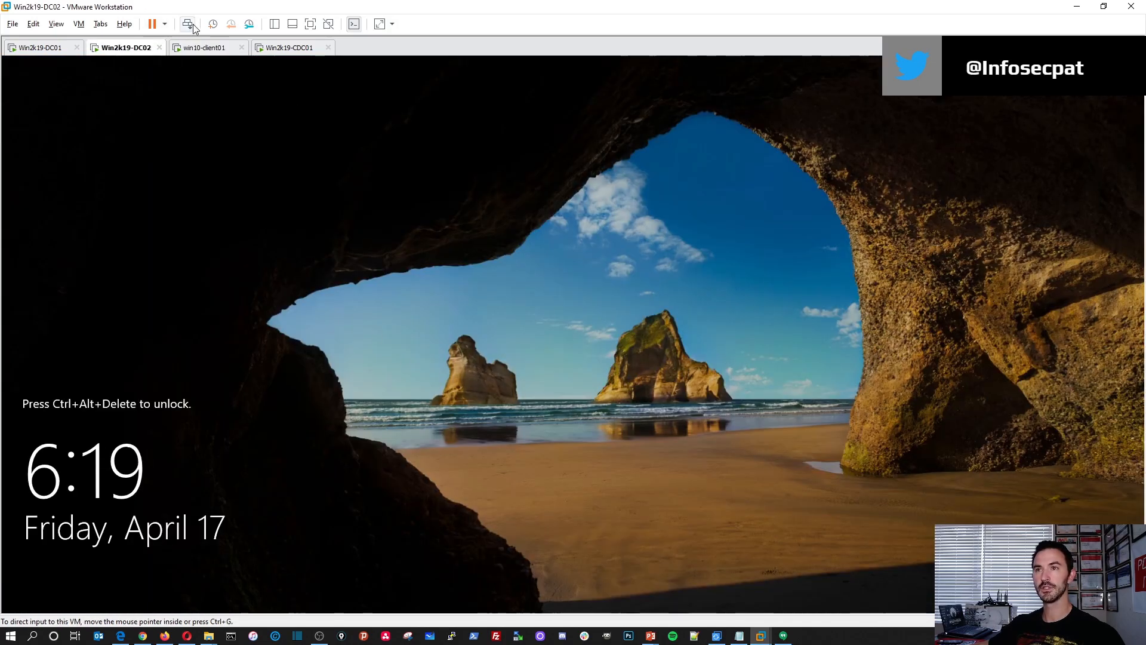
left_click(192, 24)
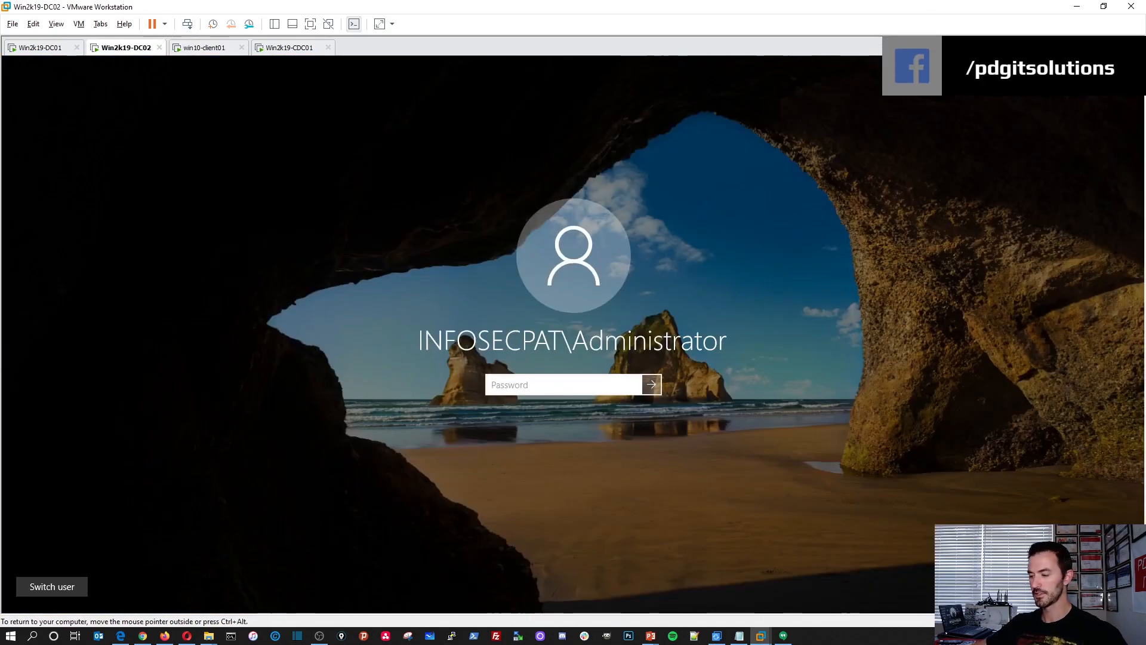
type("•••••••••••••")
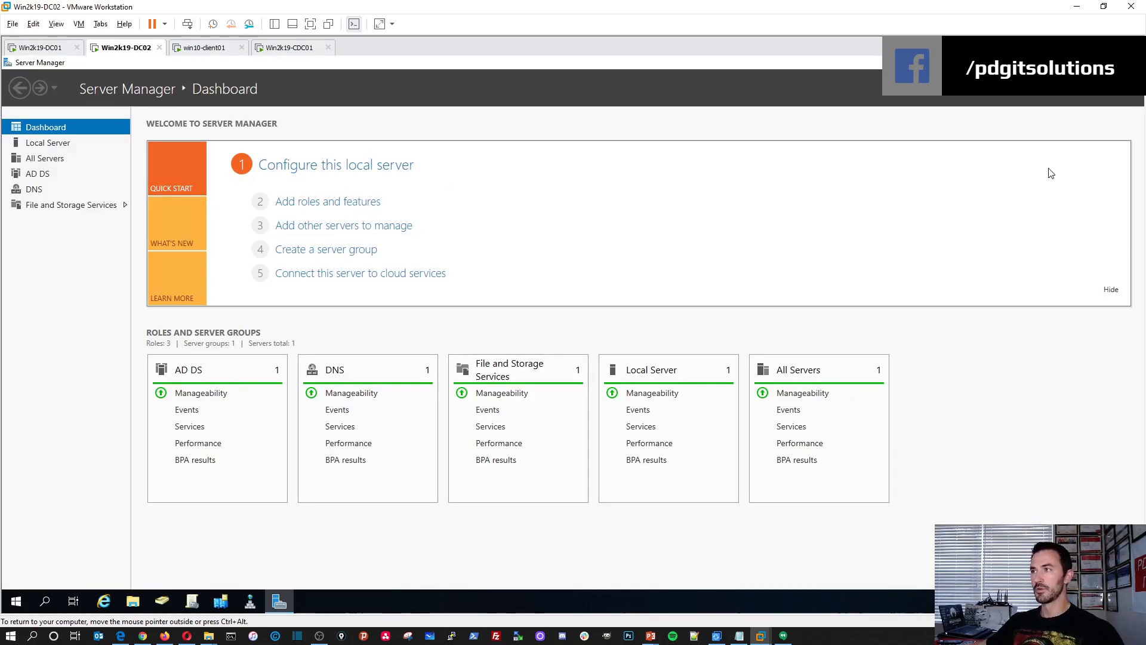
In Active Directory Users and Computers on Win2k19-DC02, change the domain controller to any writable one and expand INFOSECPAT.LOCAL.
left_click(1075, 62)
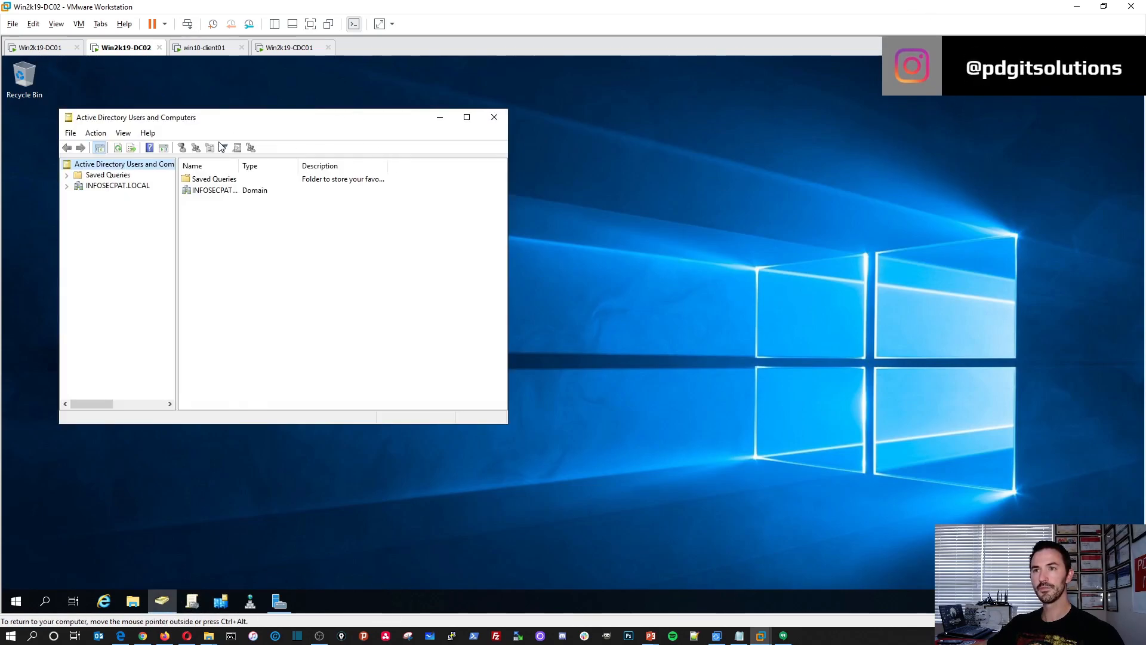
double_click(255, 122)
right_click(151, 133)
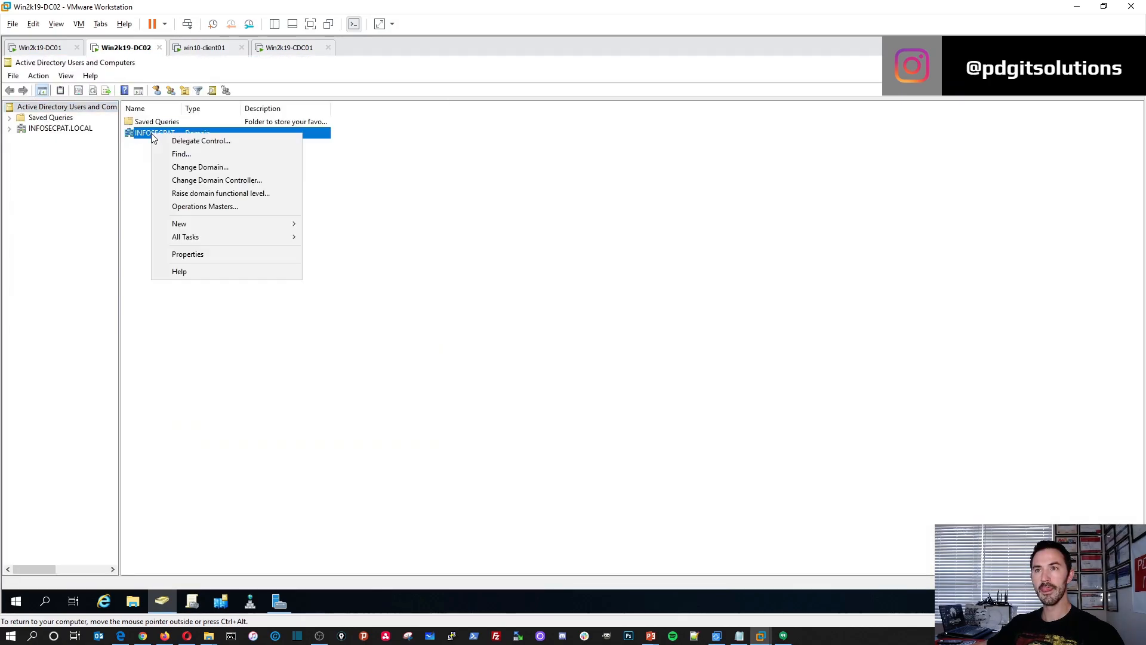
left_click(188, 181)
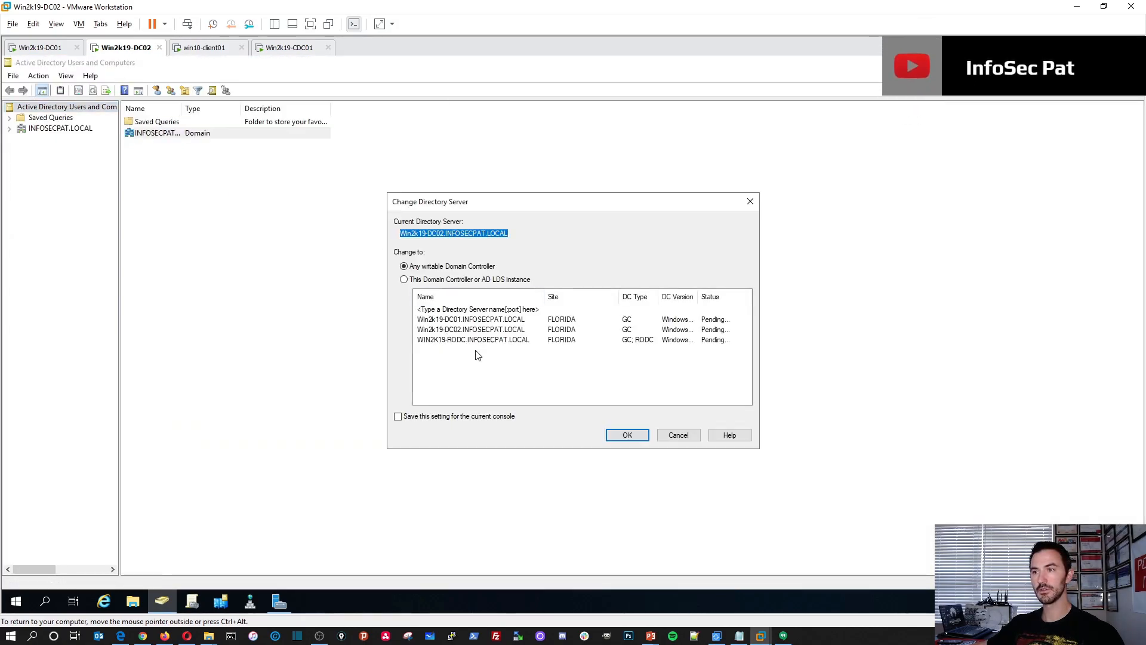
left_click(625, 436)
double_click(30, 130)
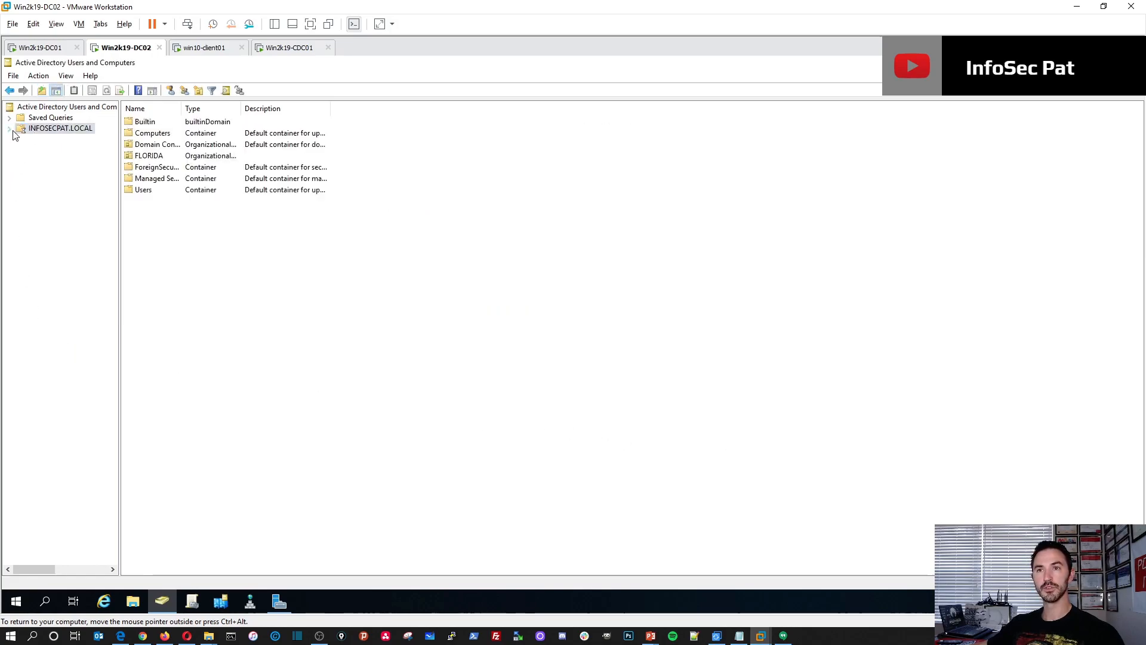
On Win2k19-DC01, open Active Directory Sites and Services and examine WIN2K19-CDC01 and its NTDS Settings among the FLORIDA site's servers.
left_click(39, 48)
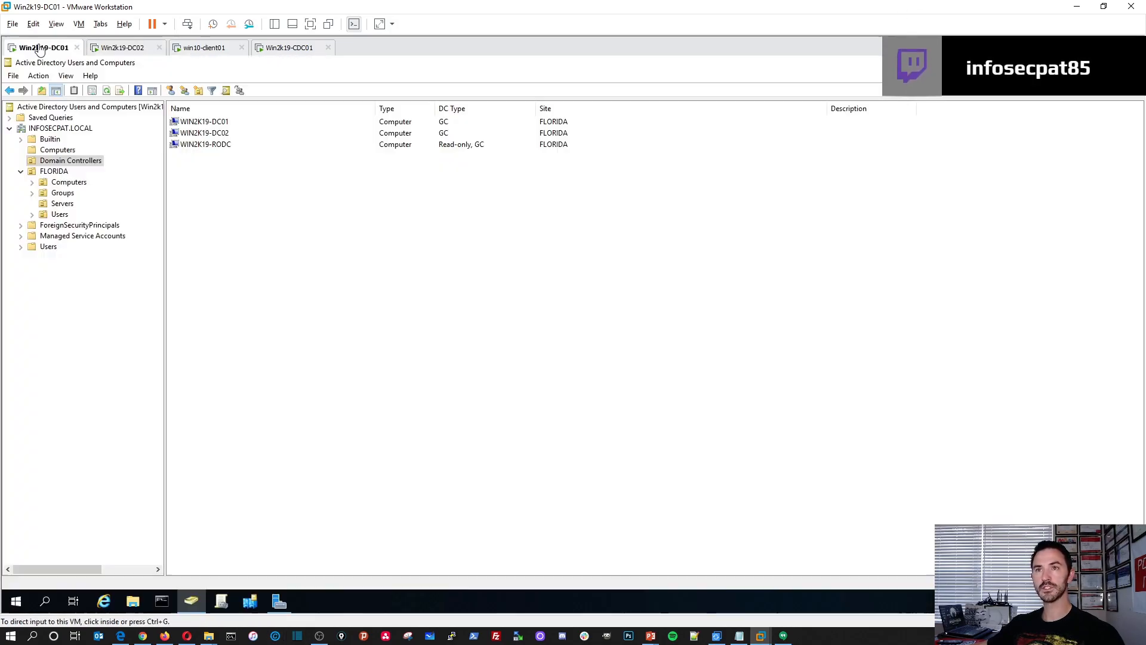
left_click(253, 602)
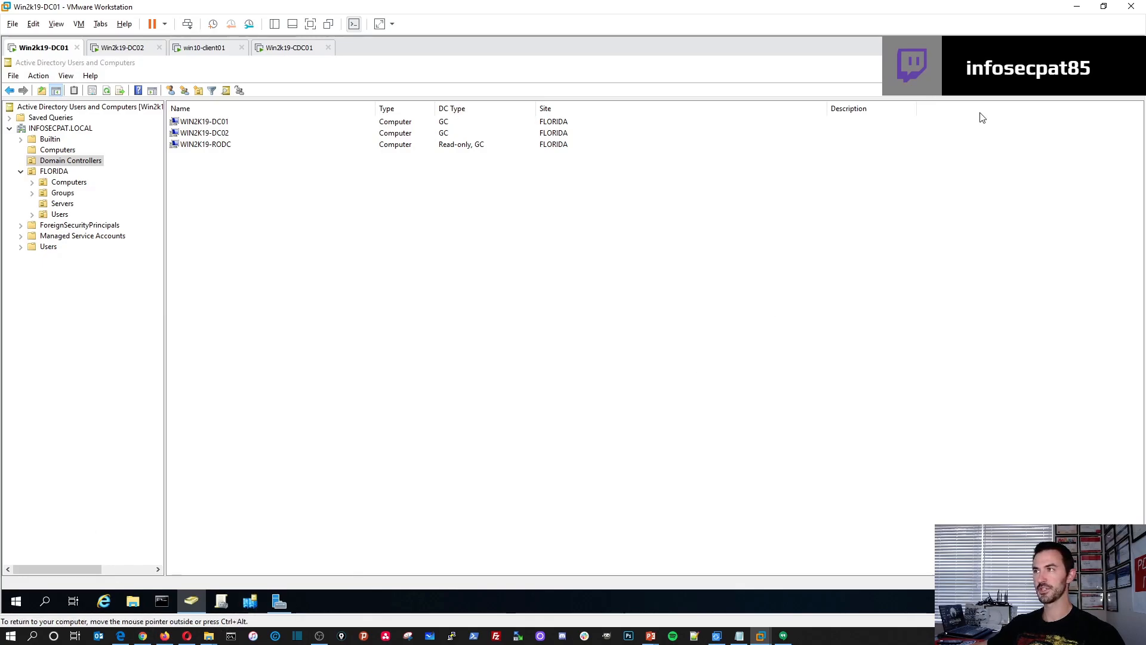
left_click(1075, 63)
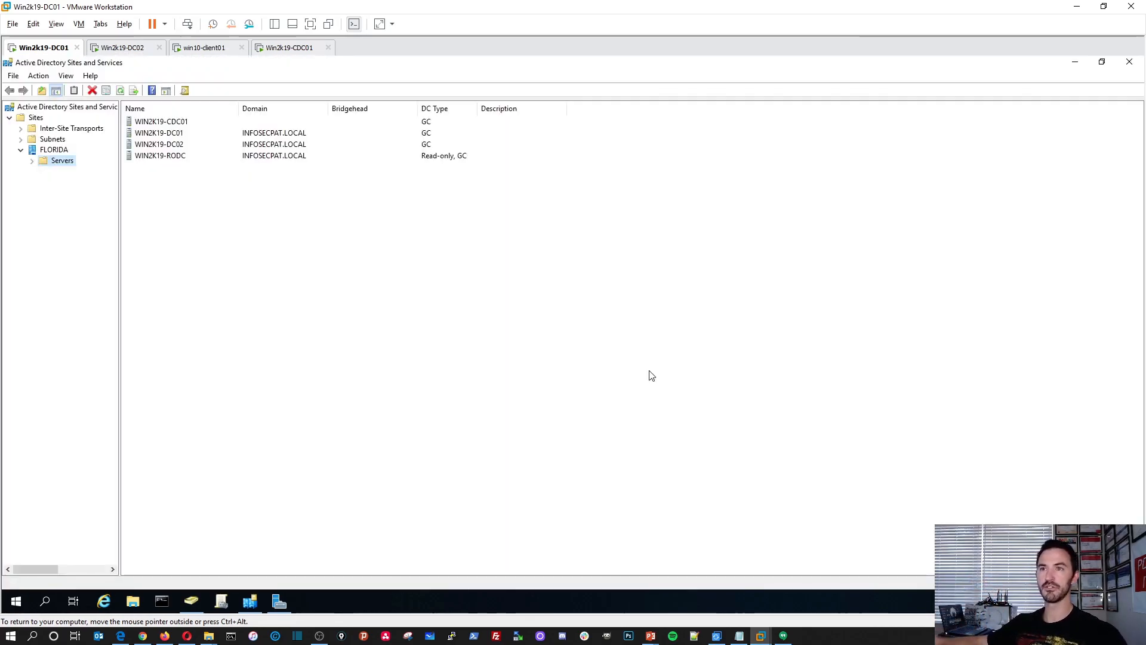
left_click(168, 122)
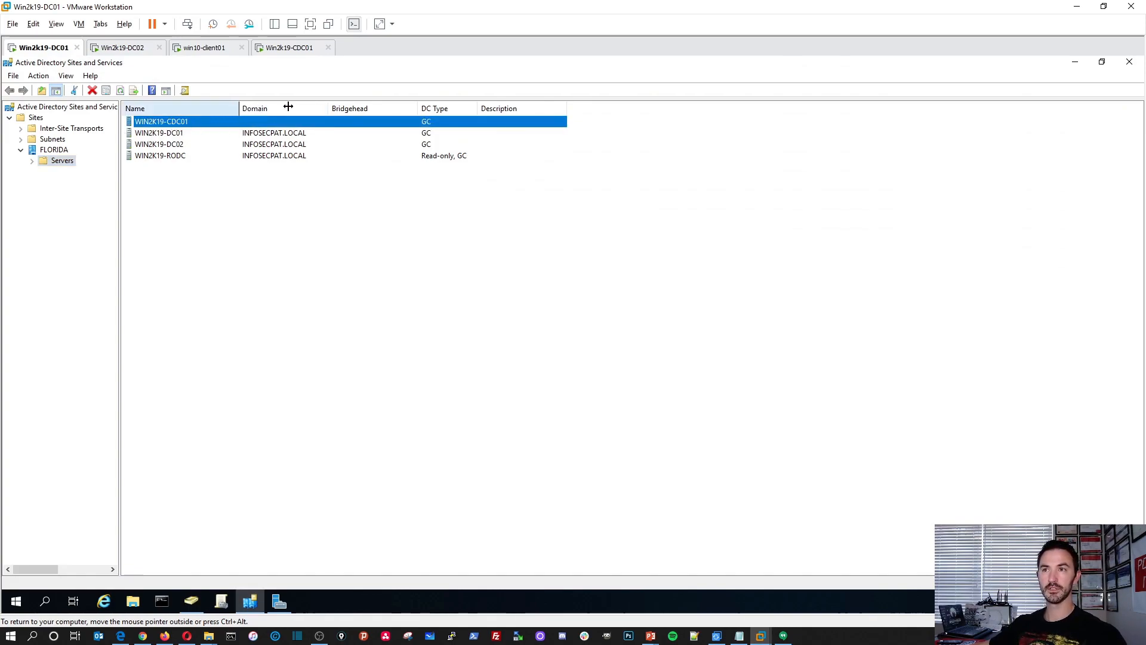
left_click_drag(238, 108, 295, 108)
left_click(33, 162)
left_click(83, 172)
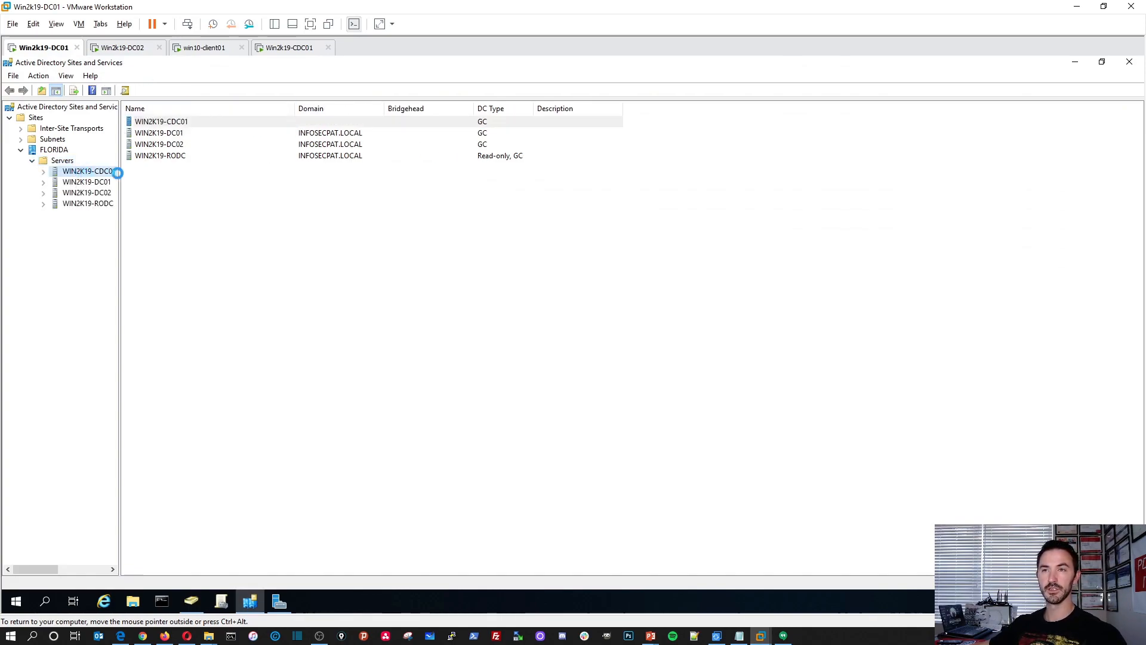
double_click(152, 125)
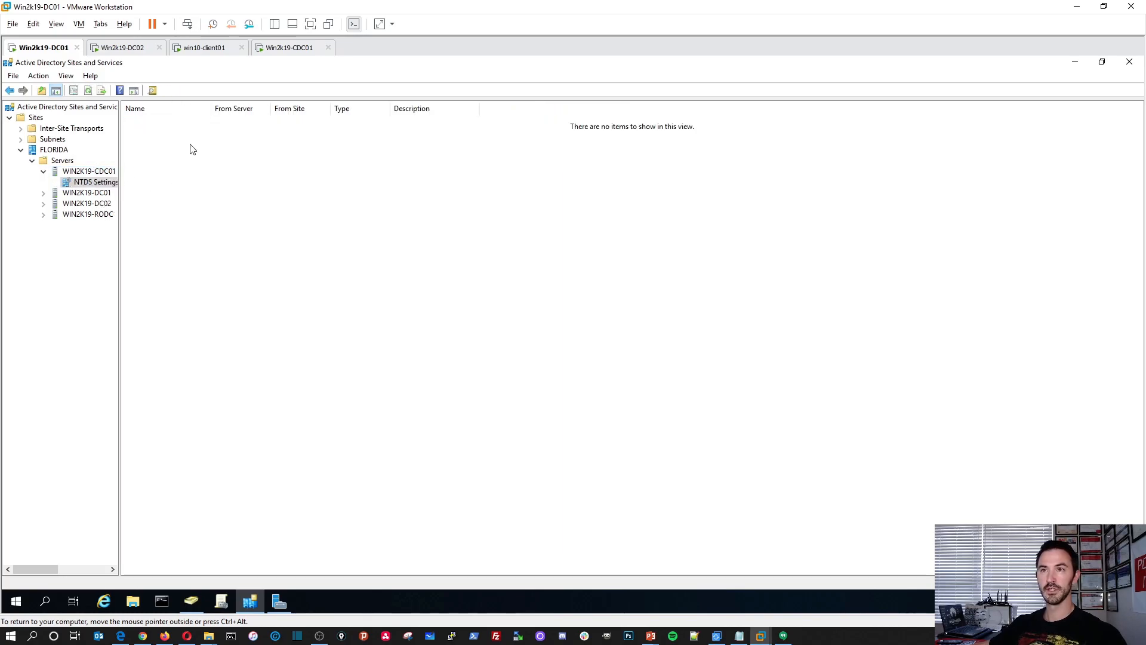
Review the general, connections, object, security and attribute properties of WIN2K19-CDC01's NTDS Settings, and cancel without changes.
right_click(95, 182)
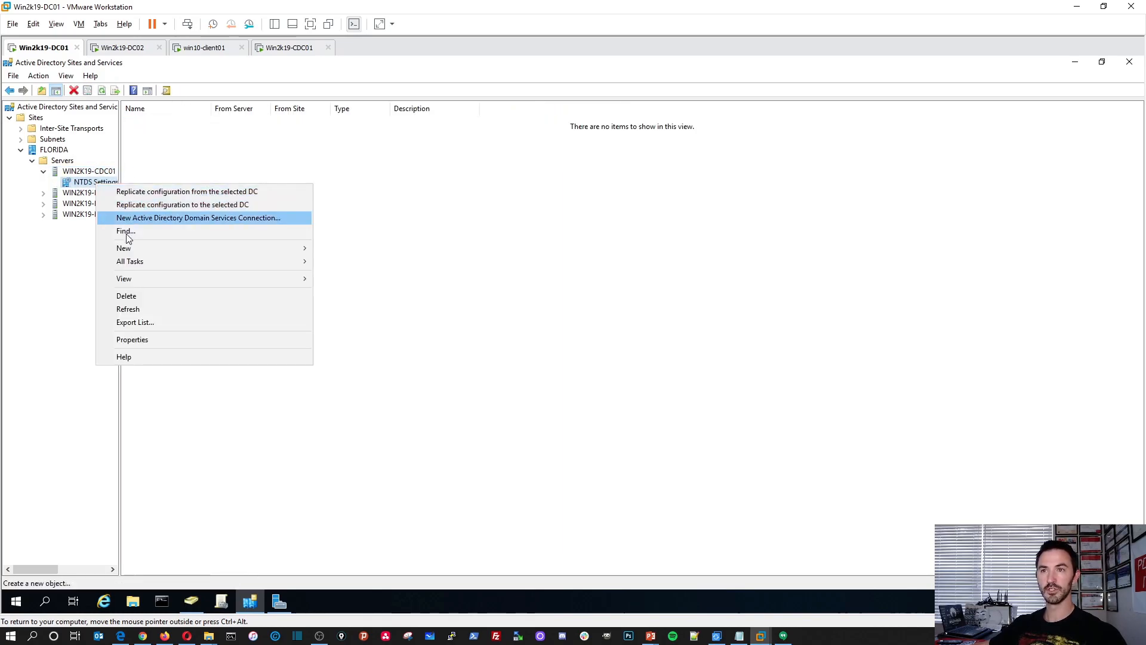
left_click(138, 335)
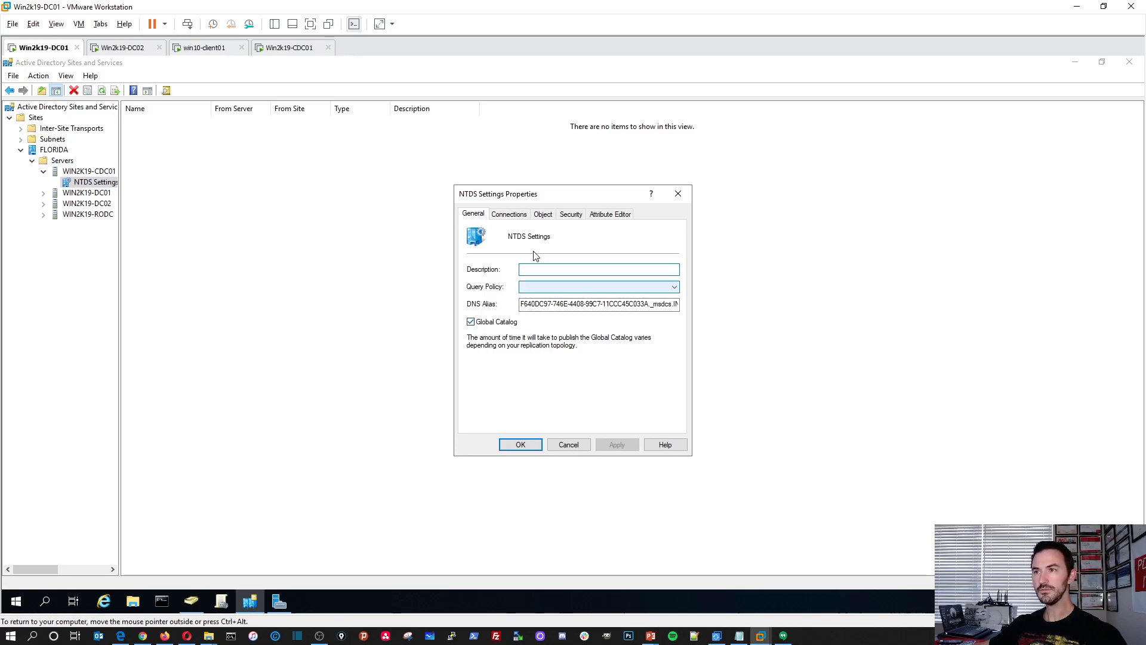
left_click(510, 215)
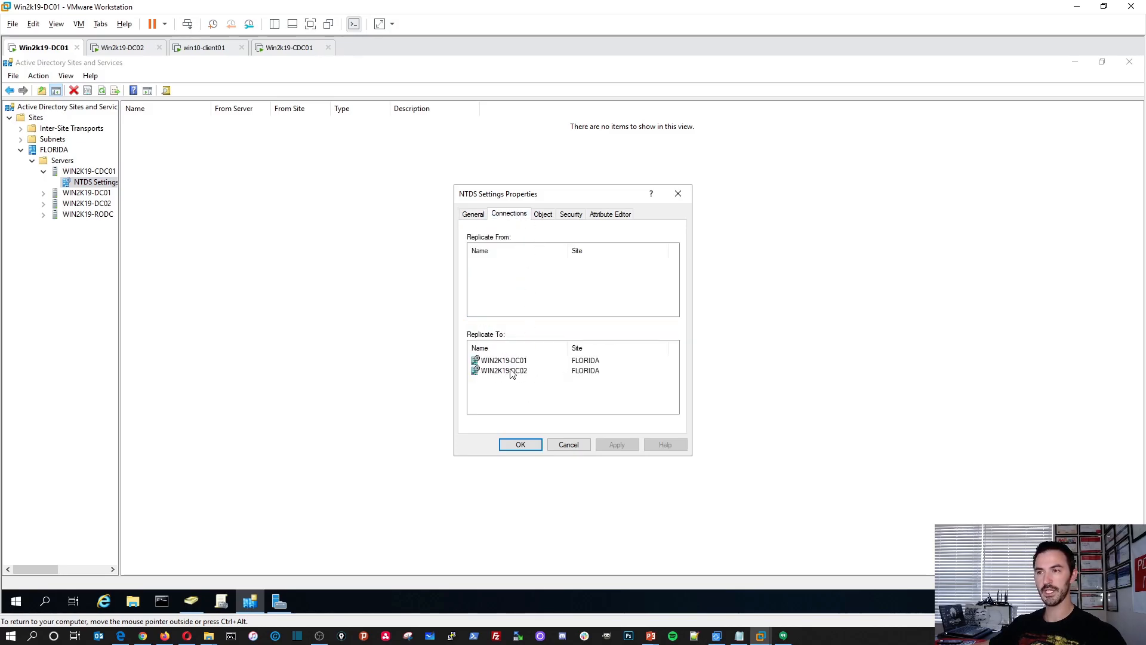
left_click(542, 215)
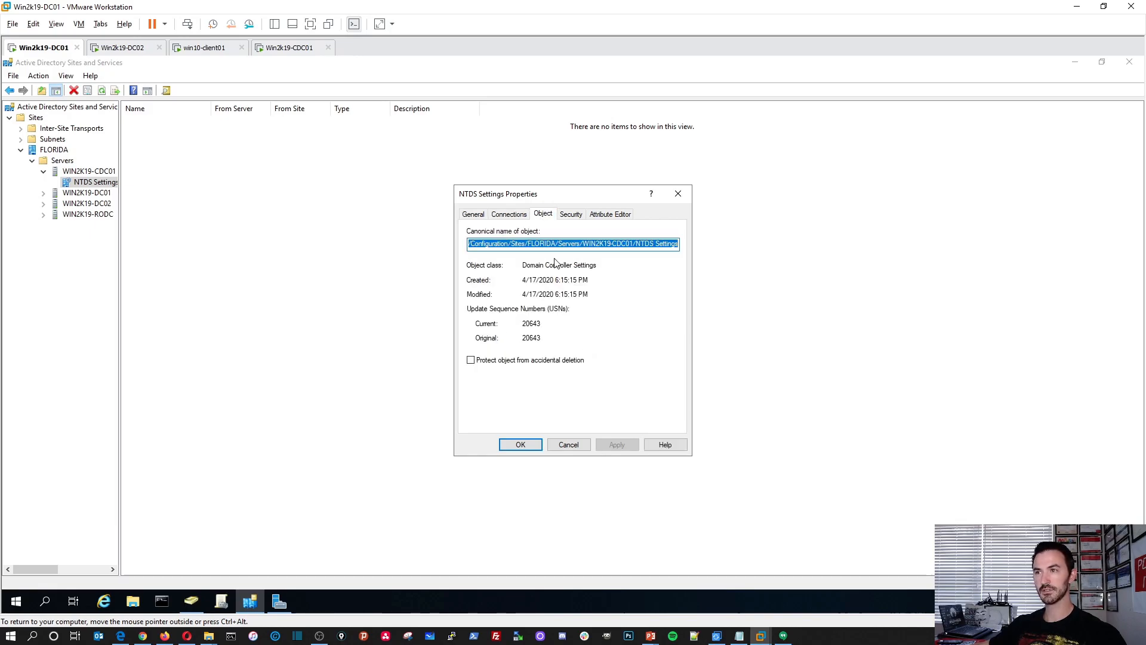
left_click(571, 215)
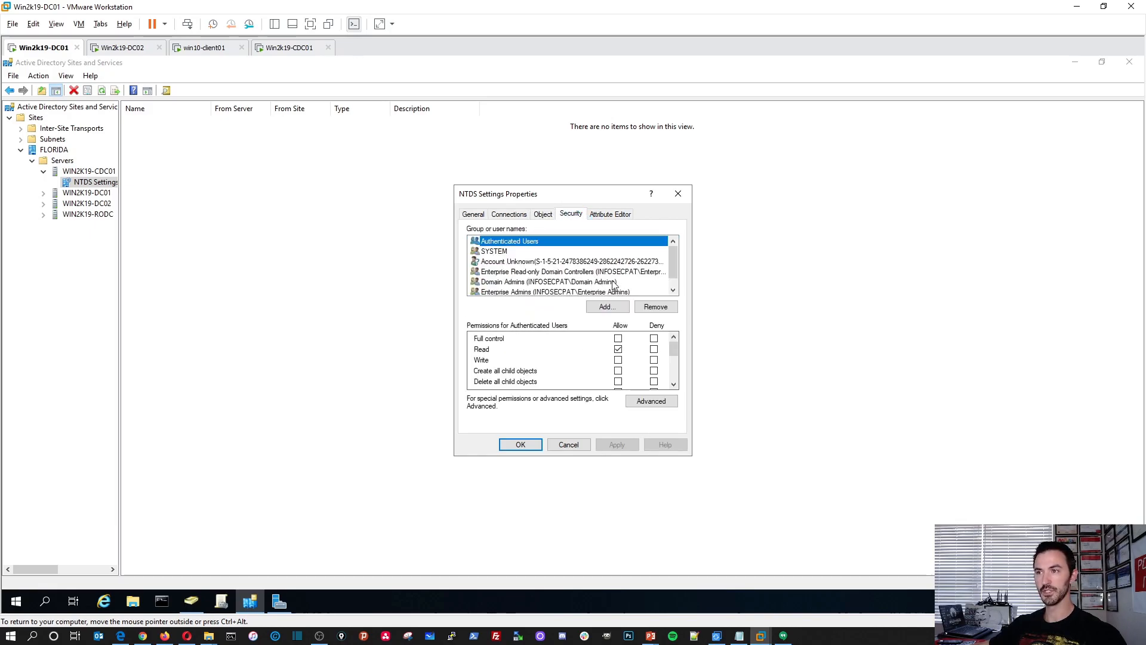
left_click(611, 219)
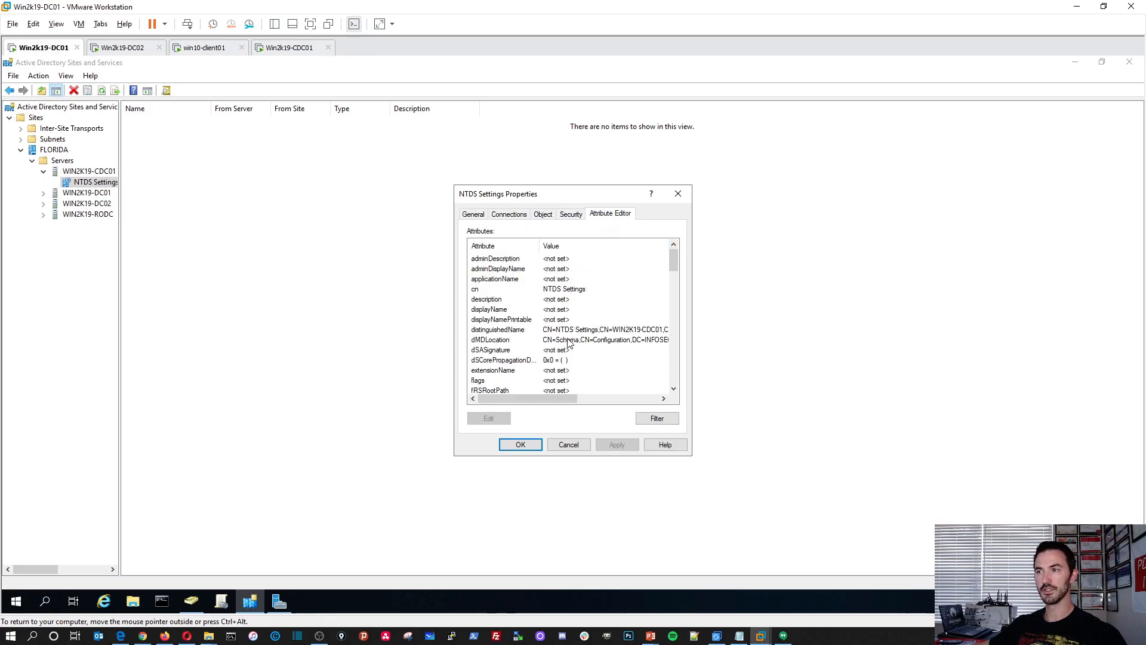
scroll(567, 357, "up", 6)
left_click_drag(581, 197, 465, 189)
left_click(361, 207)
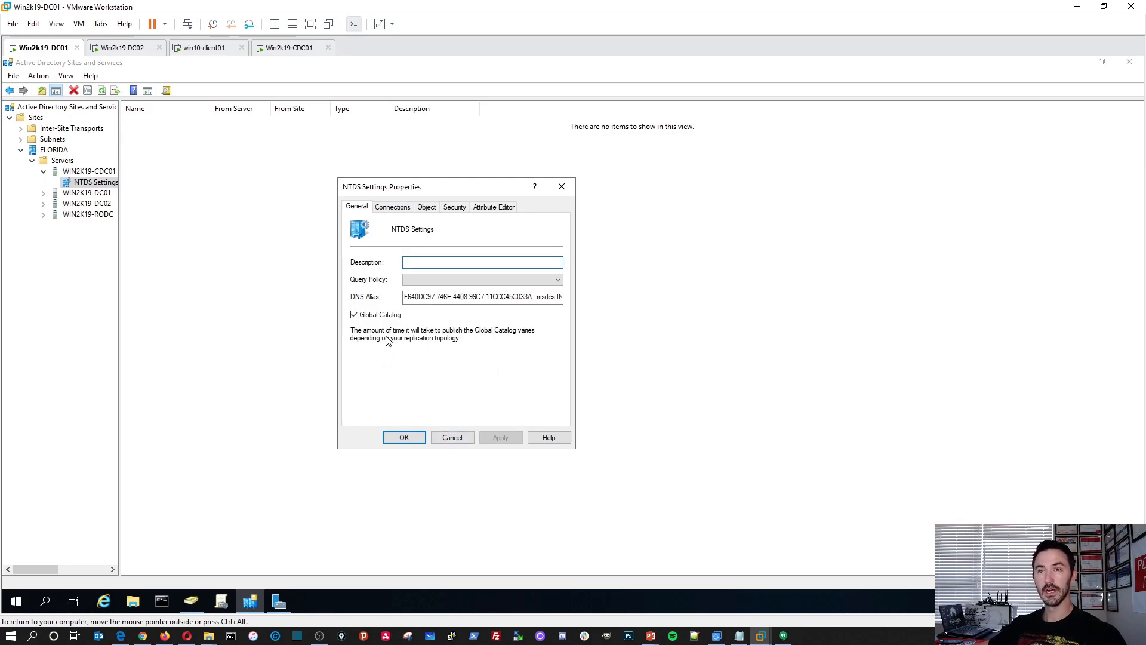
left_click(451, 437)
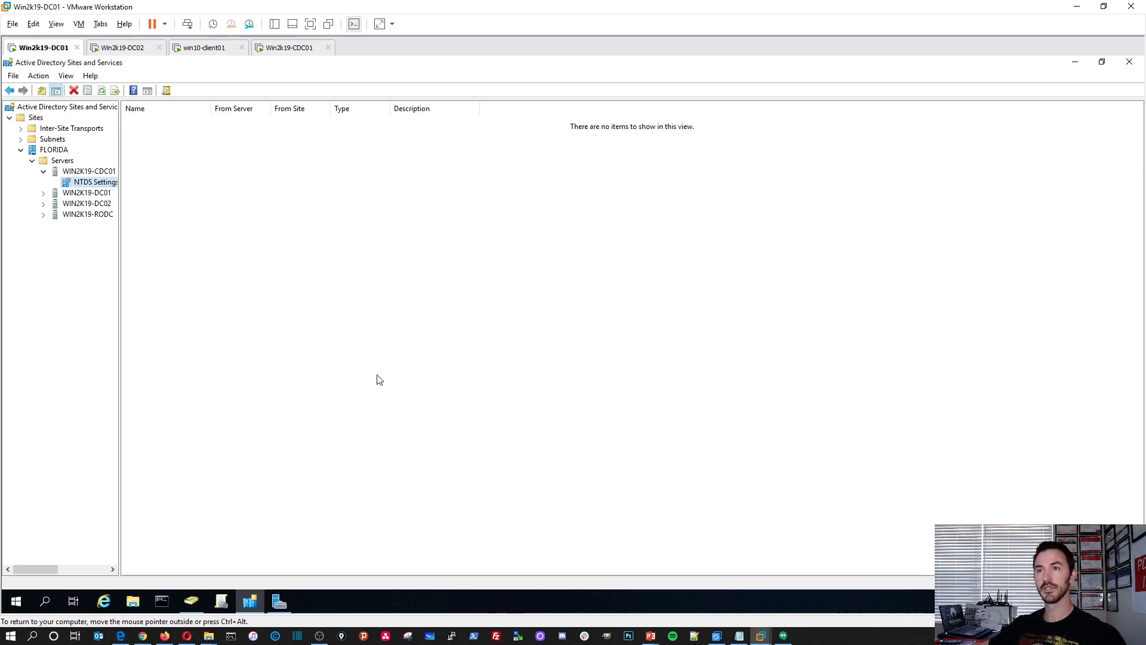
Check Win2k19-CDC01's restart progress, and widen the console tree in Sites and Services on Win2k19-DC01.
left_click(289, 47)
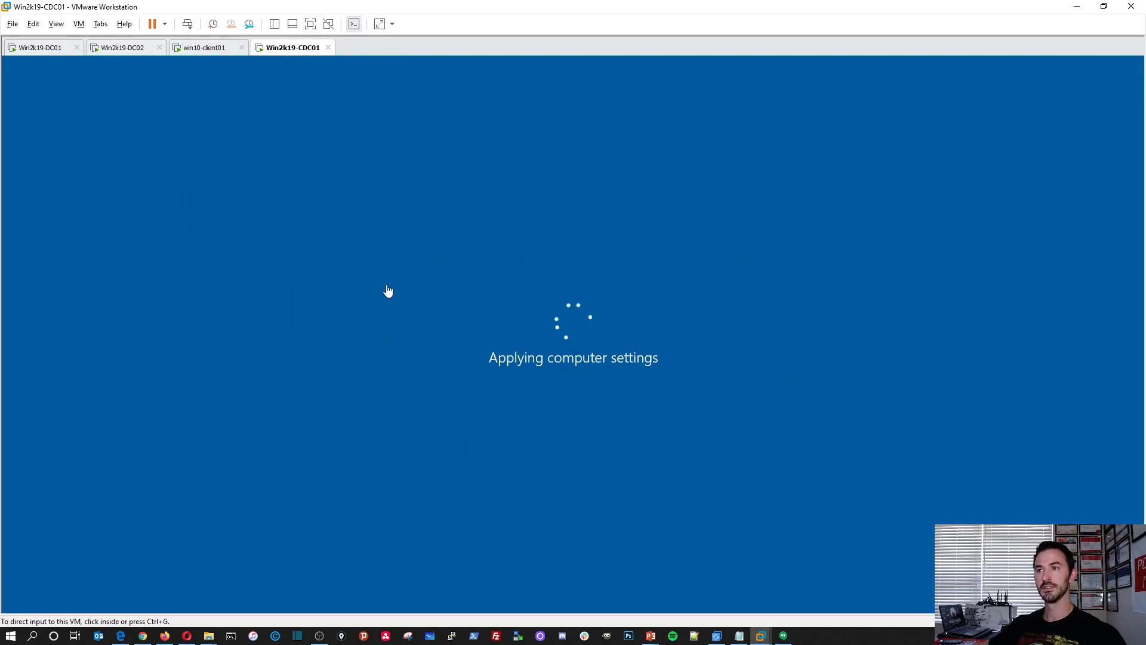
left_click(29, 53)
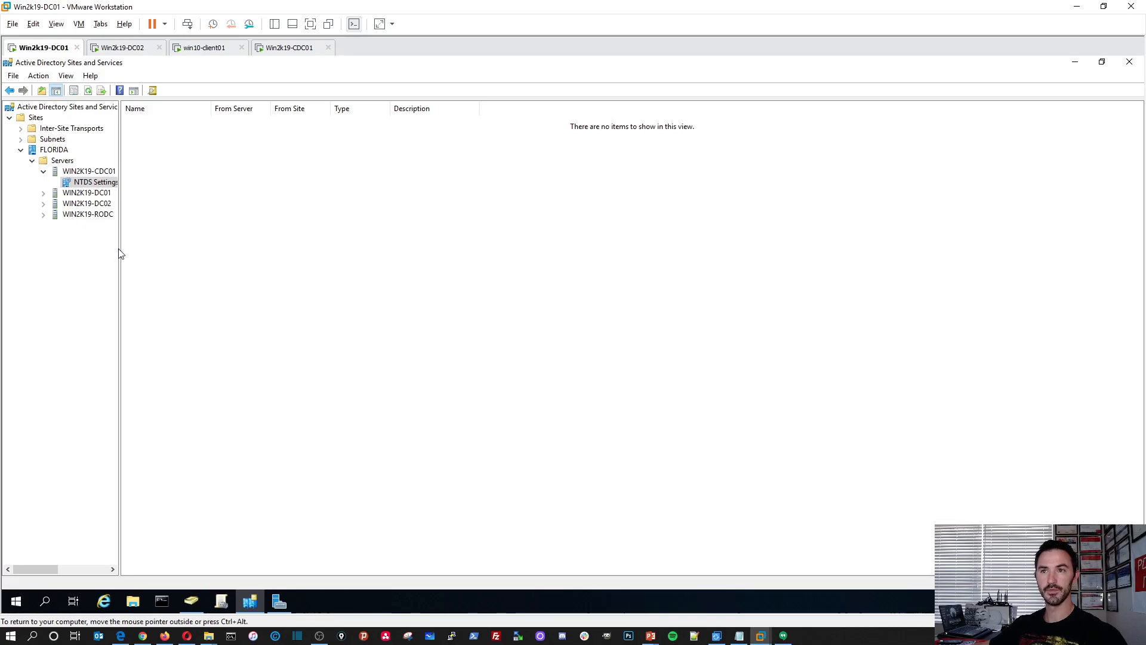
left_click_drag(119, 243, 213, 244)
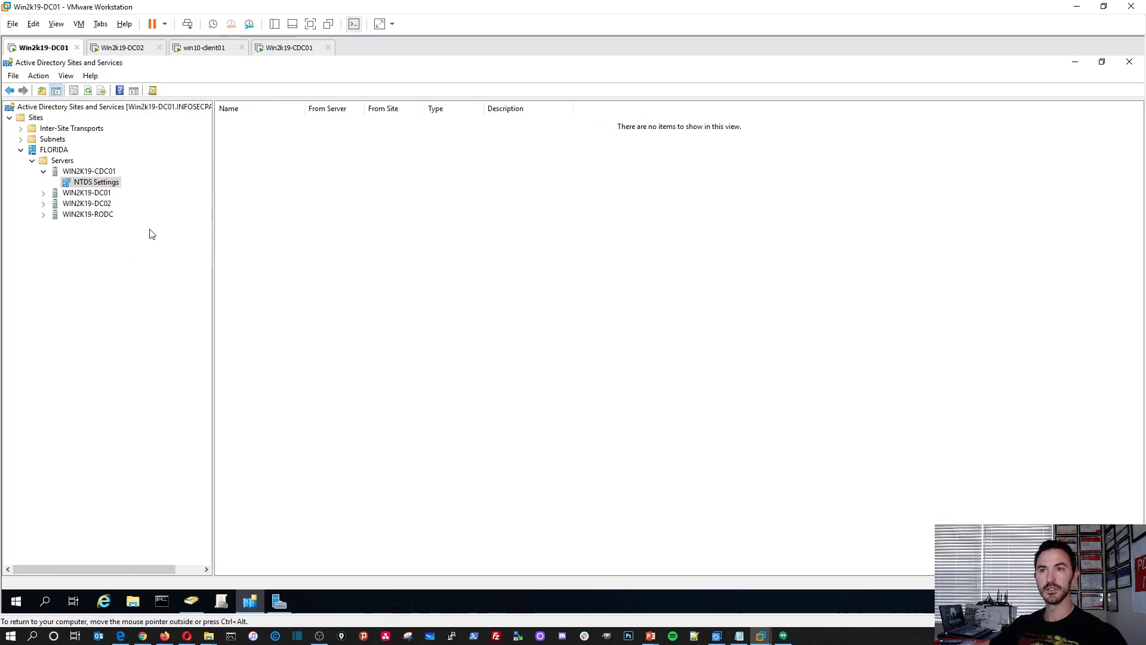
On Win2k19-DC02, open Active Directory Sites and Services and check for WIN2K19-CDC01 among the FLORIDA servers.
left_click(116, 51)
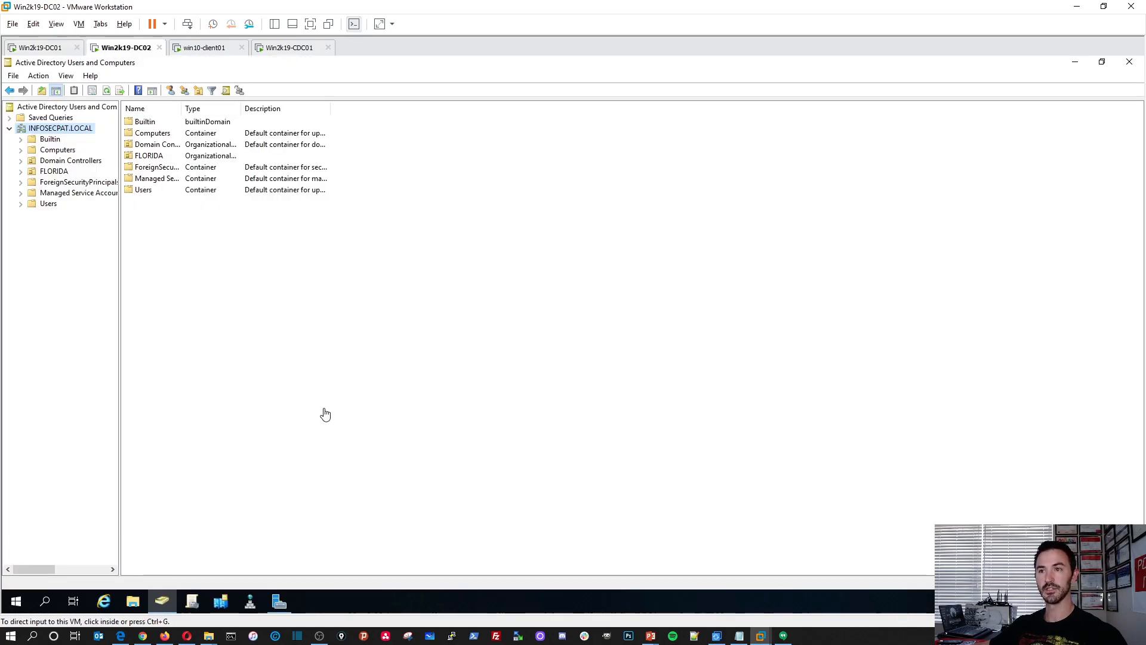
left_click(1075, 61)
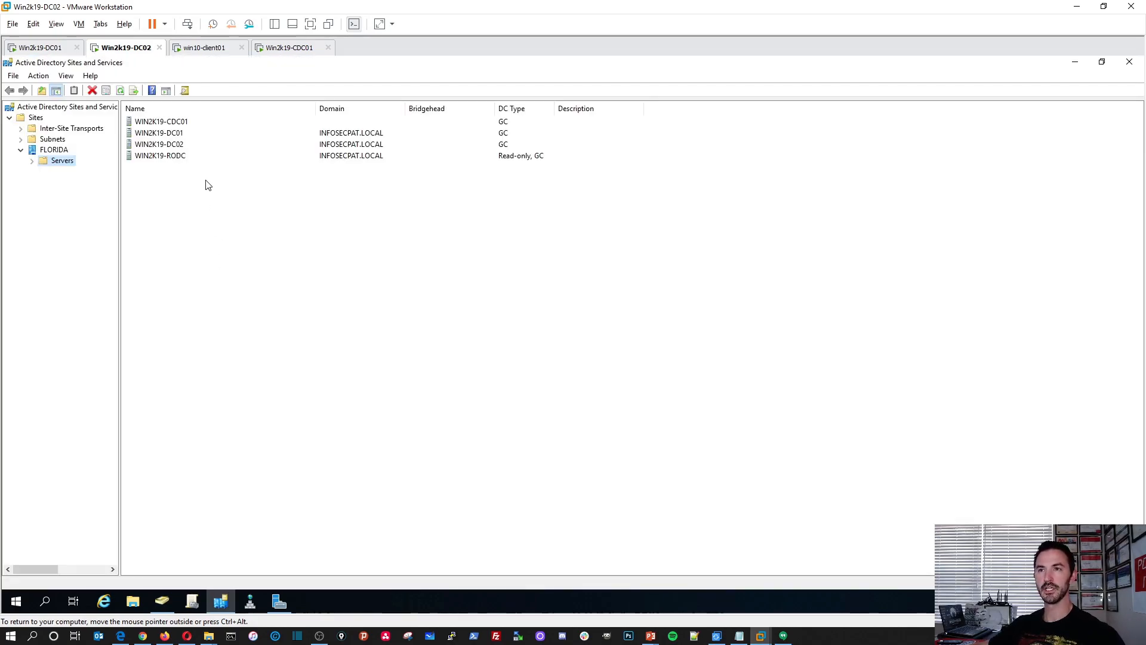
left_click(186, 123)
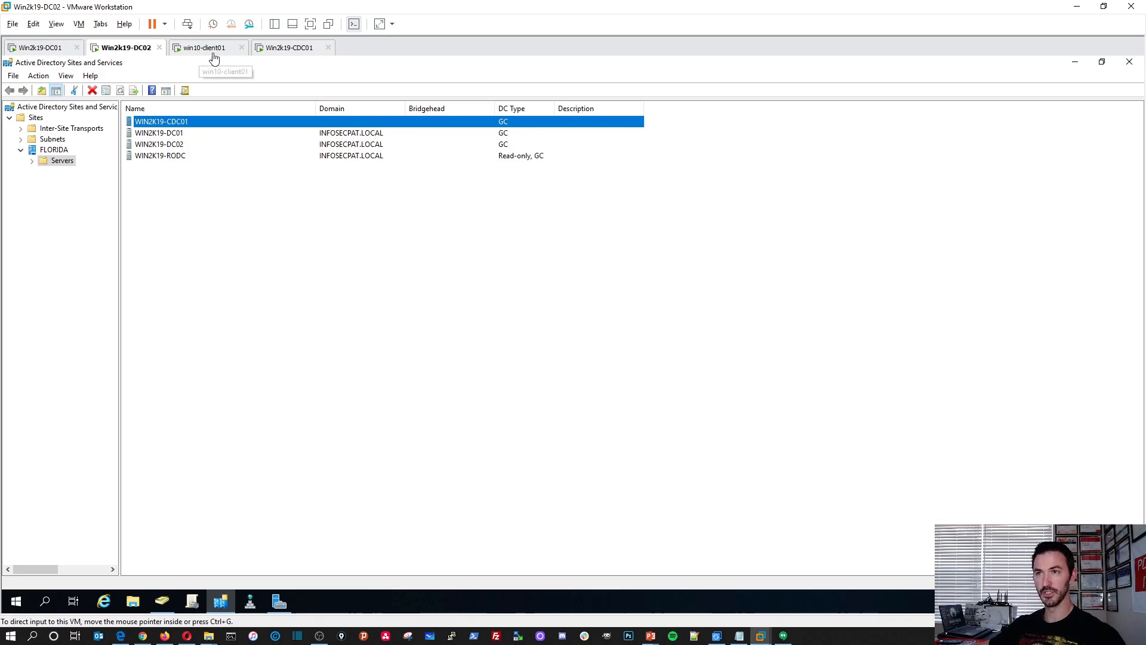
Switch to Win2k19-CDC01, unlock its sign-in screen, and choose to sign in as another user.
left_click(277, 50)
left_click(396, 338)
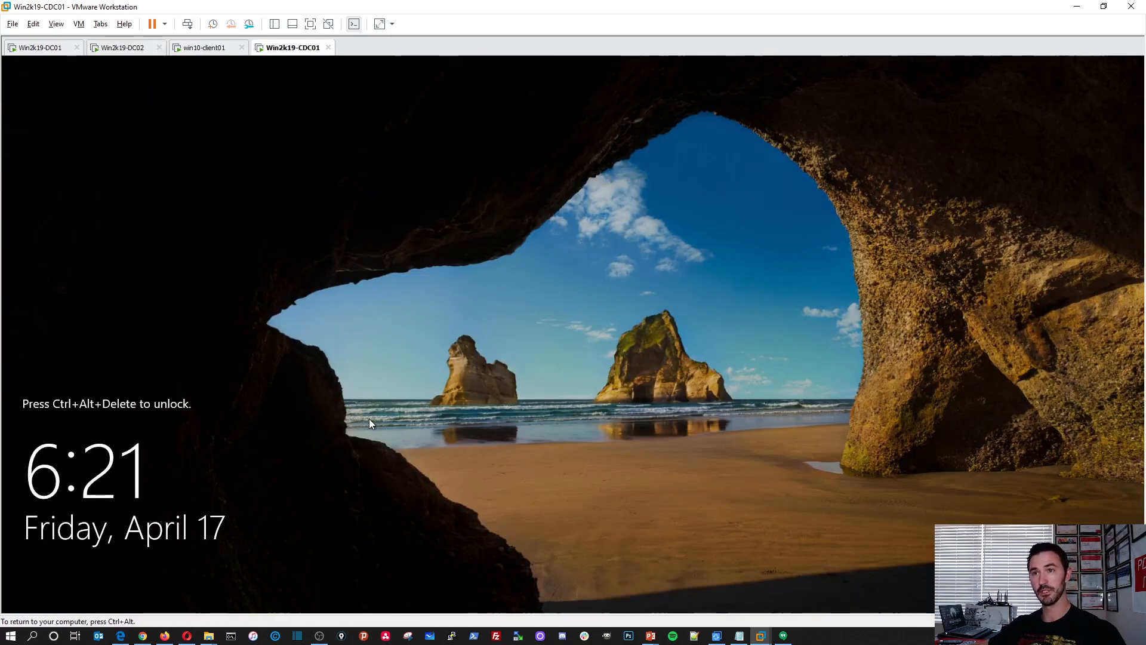
left_click(188, 24)
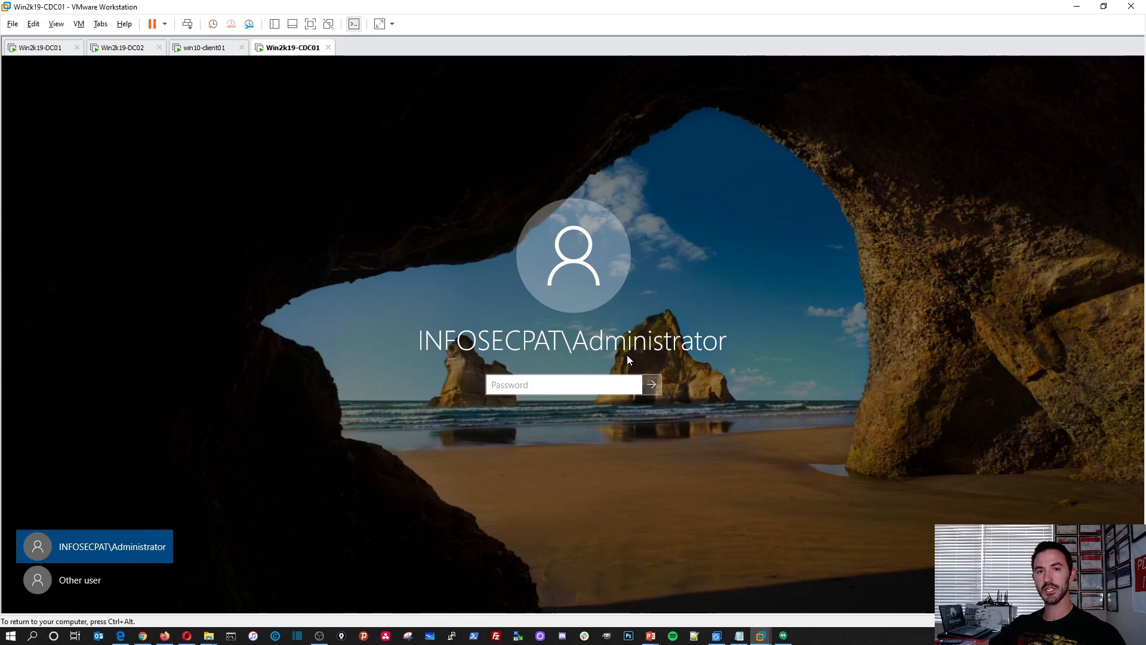
left_click(92, 582)
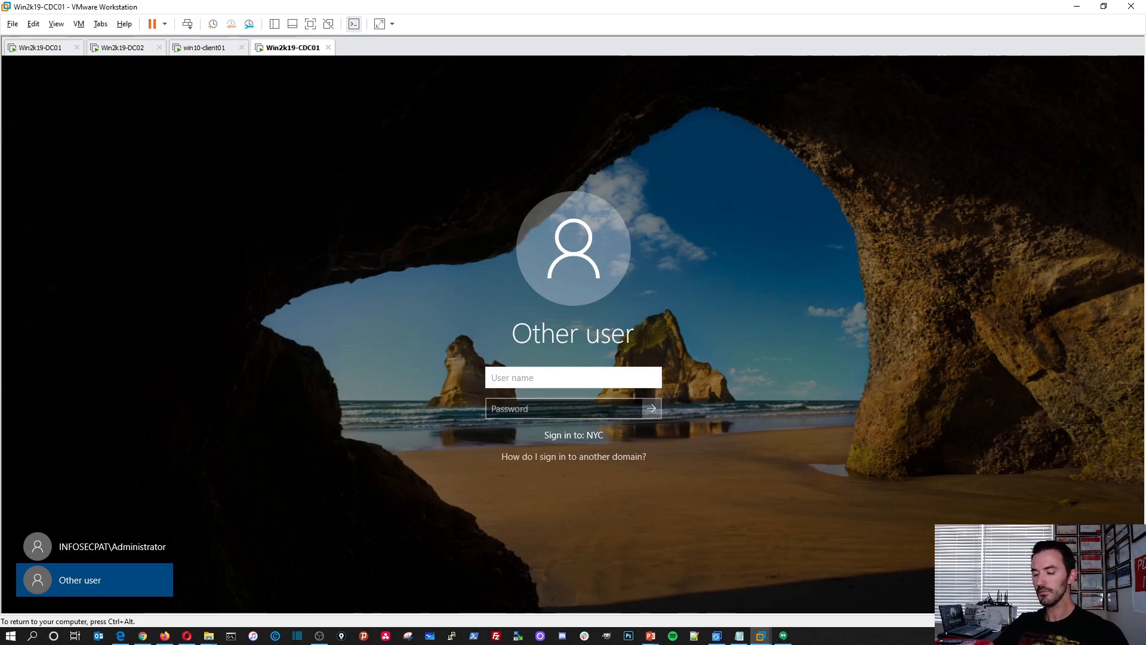
Sign in to the NYC domain as NYC\Administrator with the account password.
type("NYC\\Administrator")
key("Tab")
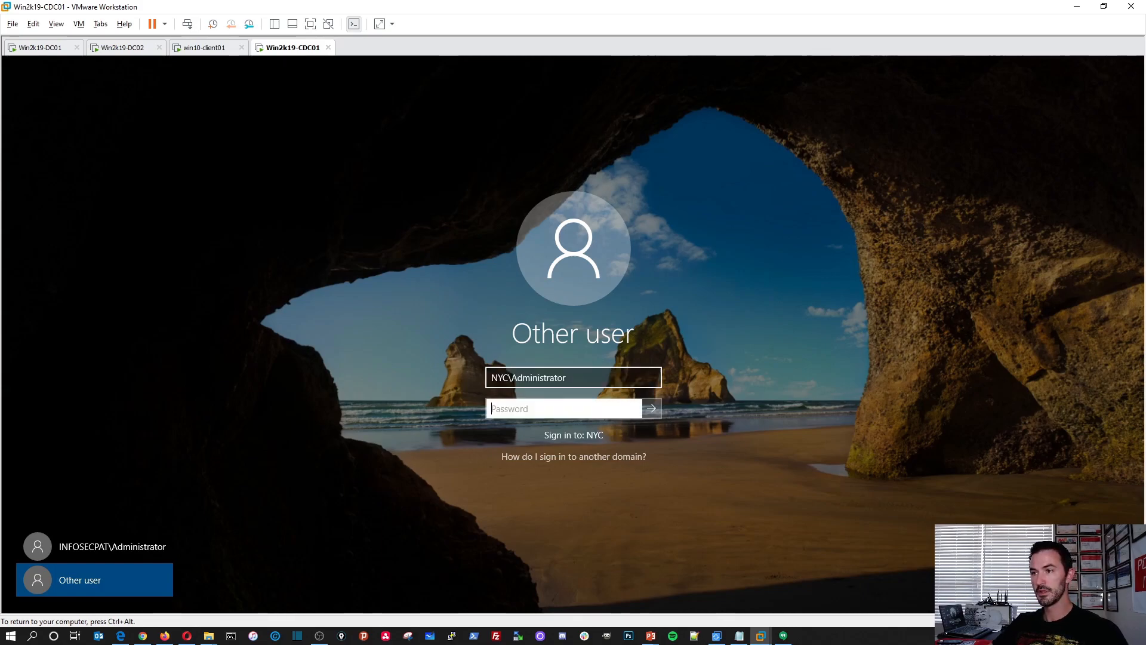
type("Passw0rd123456")
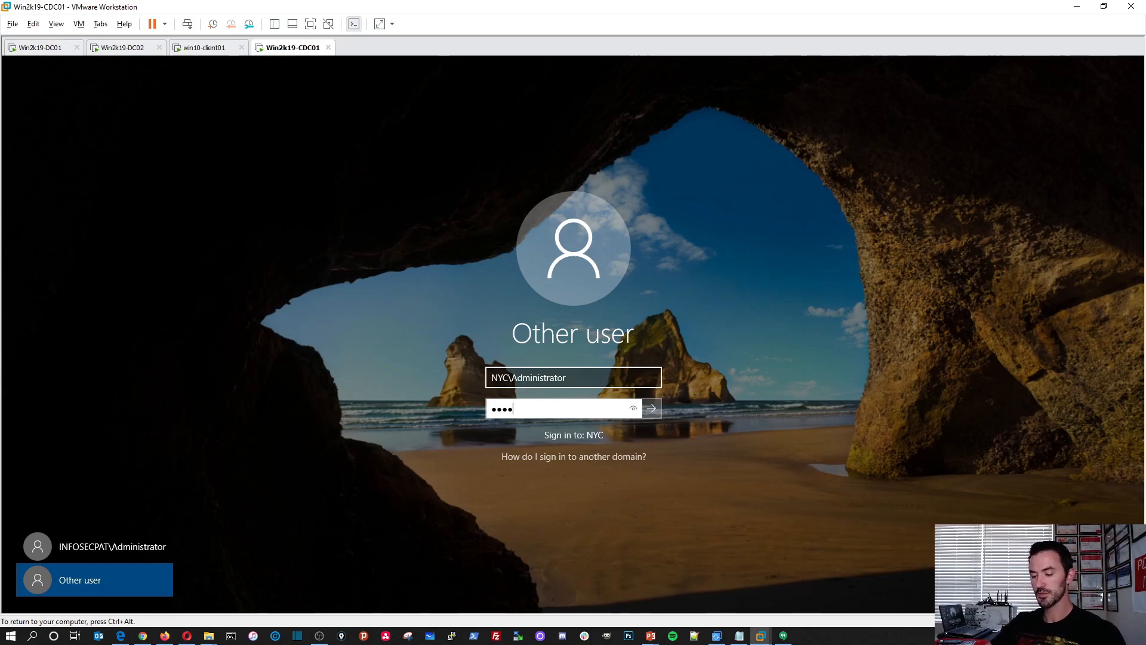
key("Return")
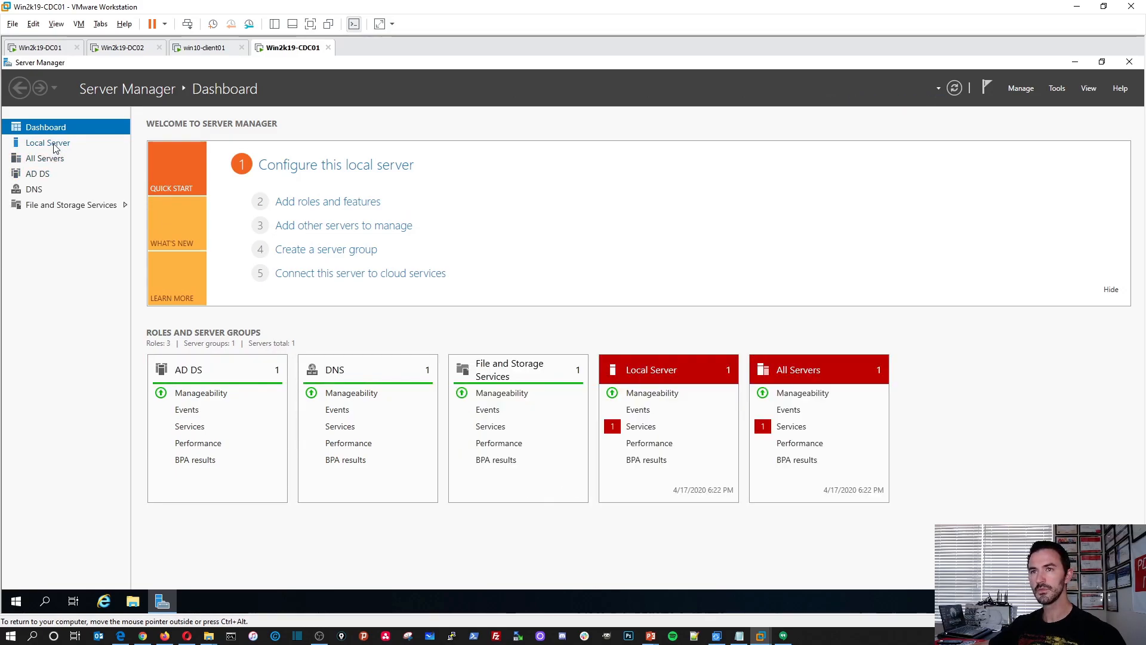
From the local server's properties, open the TCP/IPv4 settings of Ethernet0 and move the dialog aside.
left_click(55, 145)
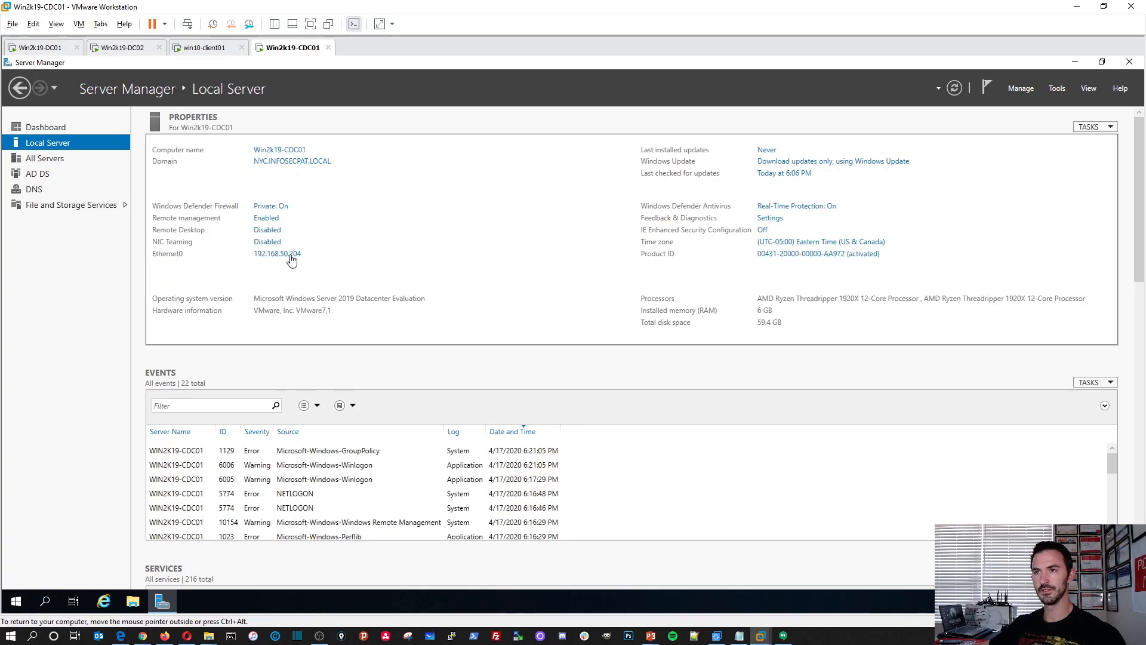
left_click(289, 256)
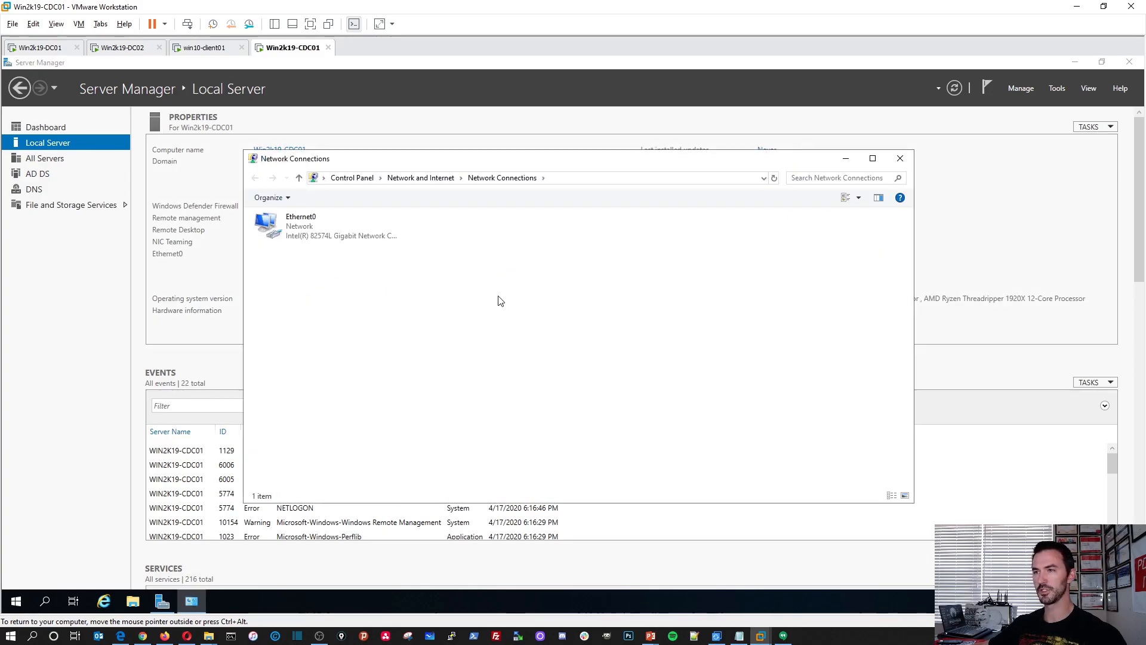
double_click(310, 226)
left_click(517, 428)
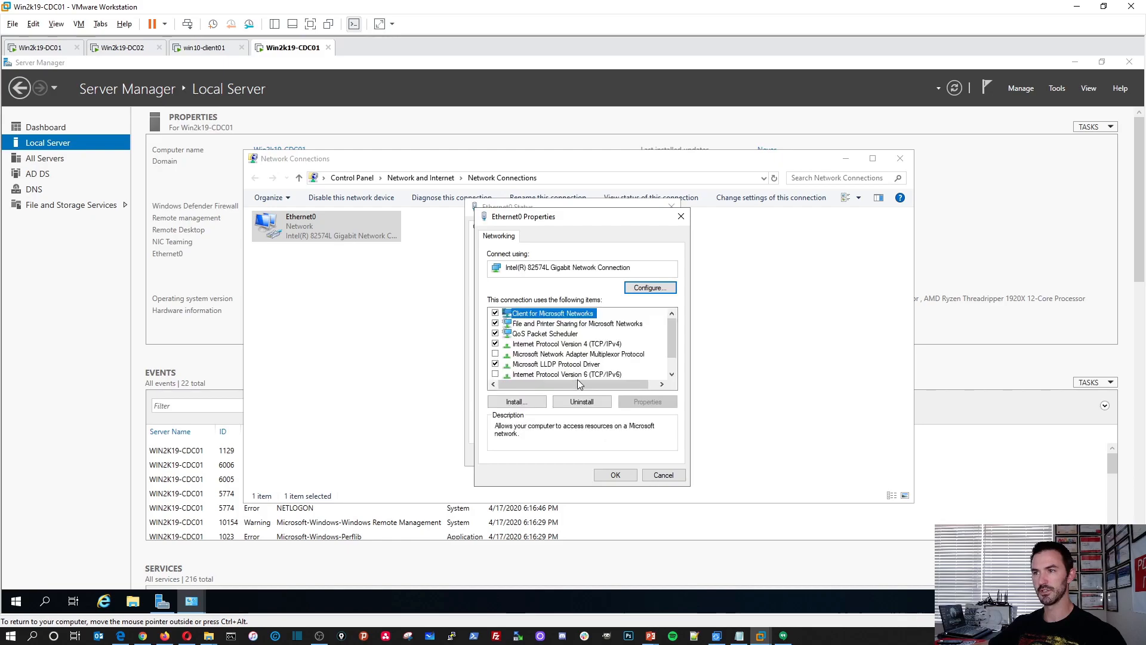
double_click(570, 344)
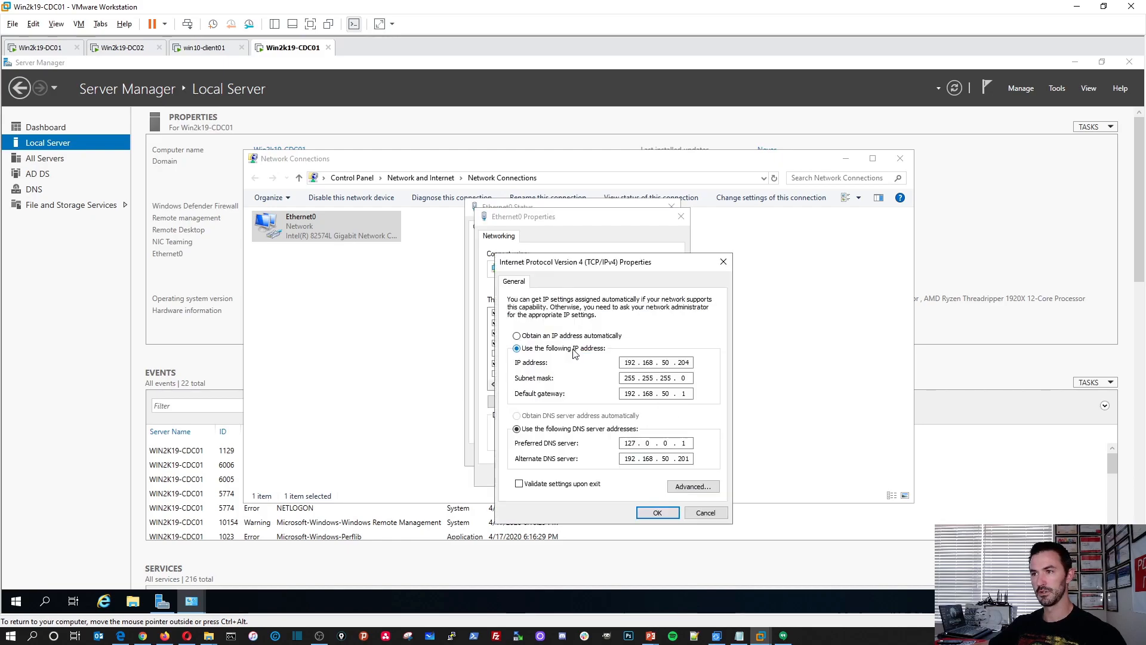
left_click_drag(581, 268, 350, 224)
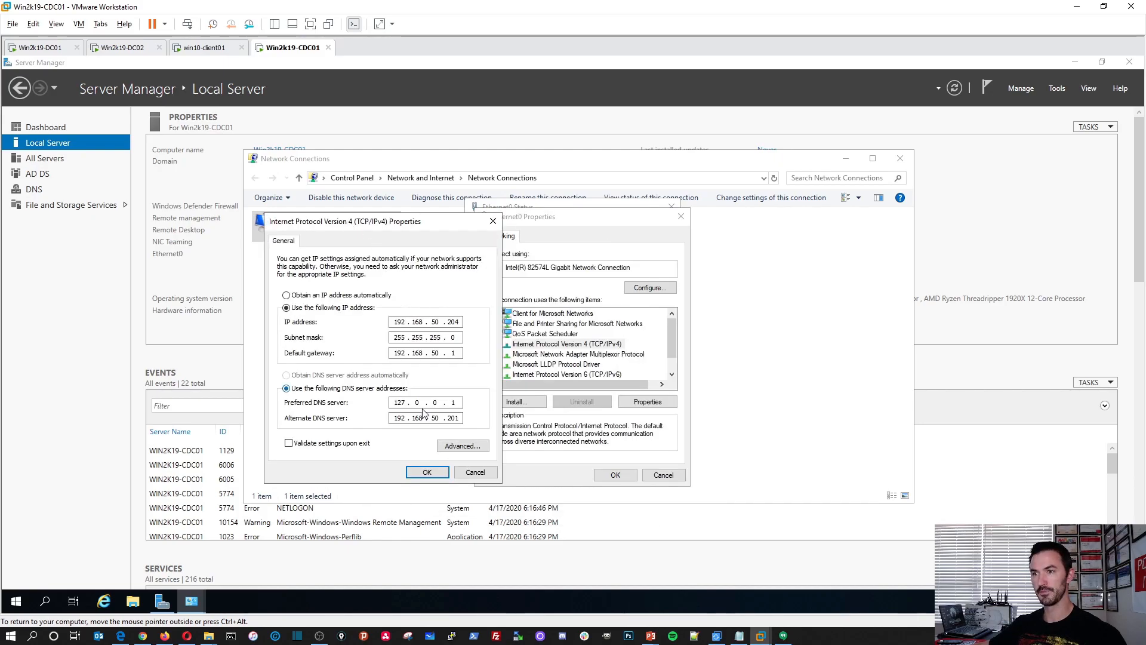
Set Ethernet0's preferred DNS server to 192.168.50.201 and the alternate DNS server to 192.168.50.202.
key("BackSpace")
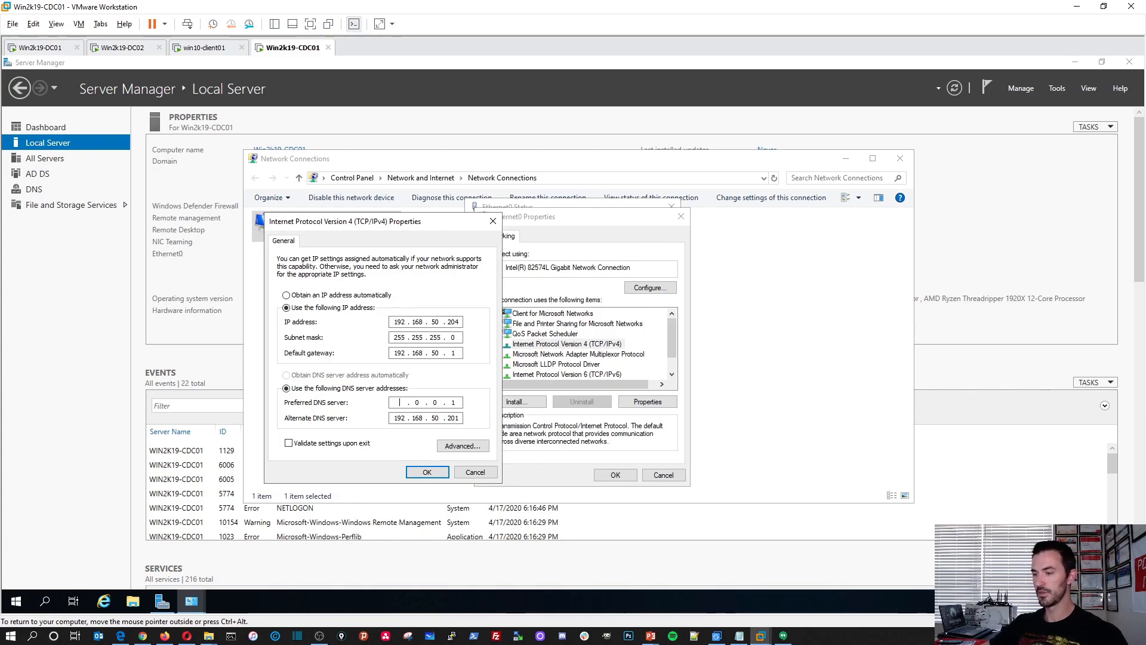
type("92 . 168 . 5")
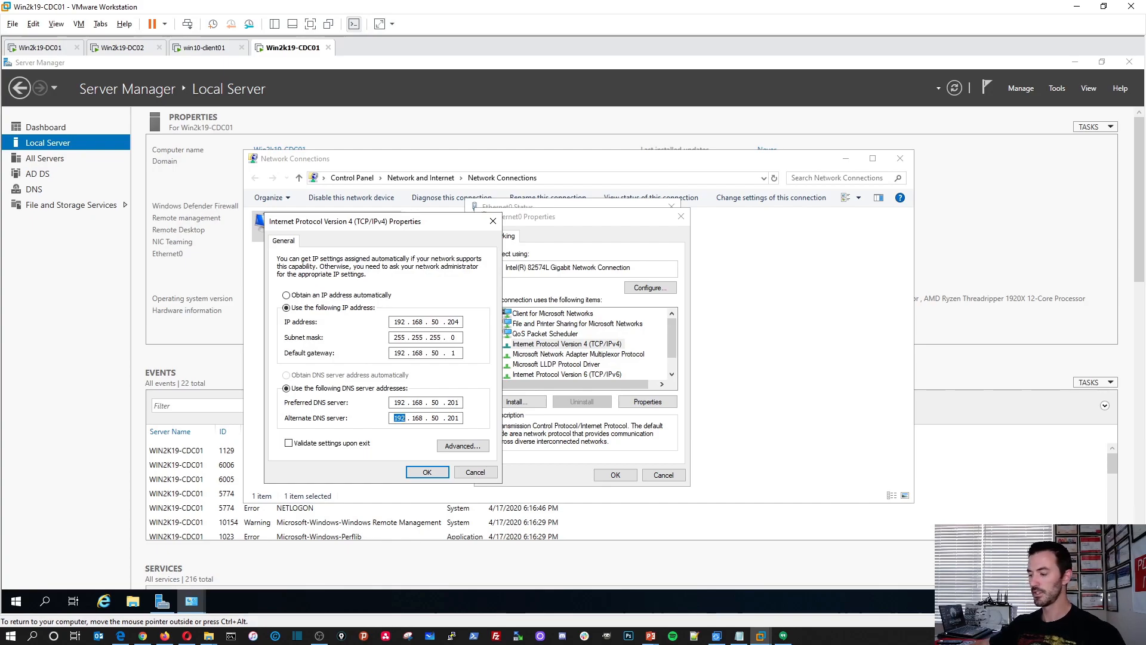
key("Right")
key("Right")
key("Right")
key("Right")
key("Right")
key("BackSpace")
type("2")
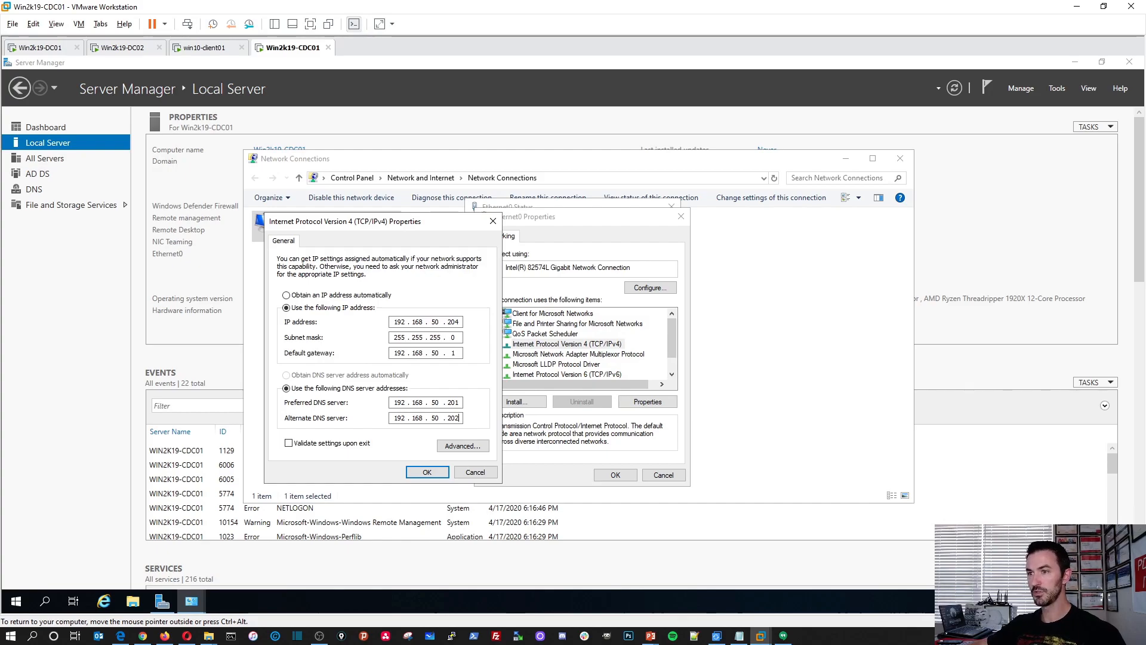
Open the third entry of the advanced DNS server list for editing, and check win2k19-CDC01's IP address on the PowerPoint network slide.
left_click(454, 446)
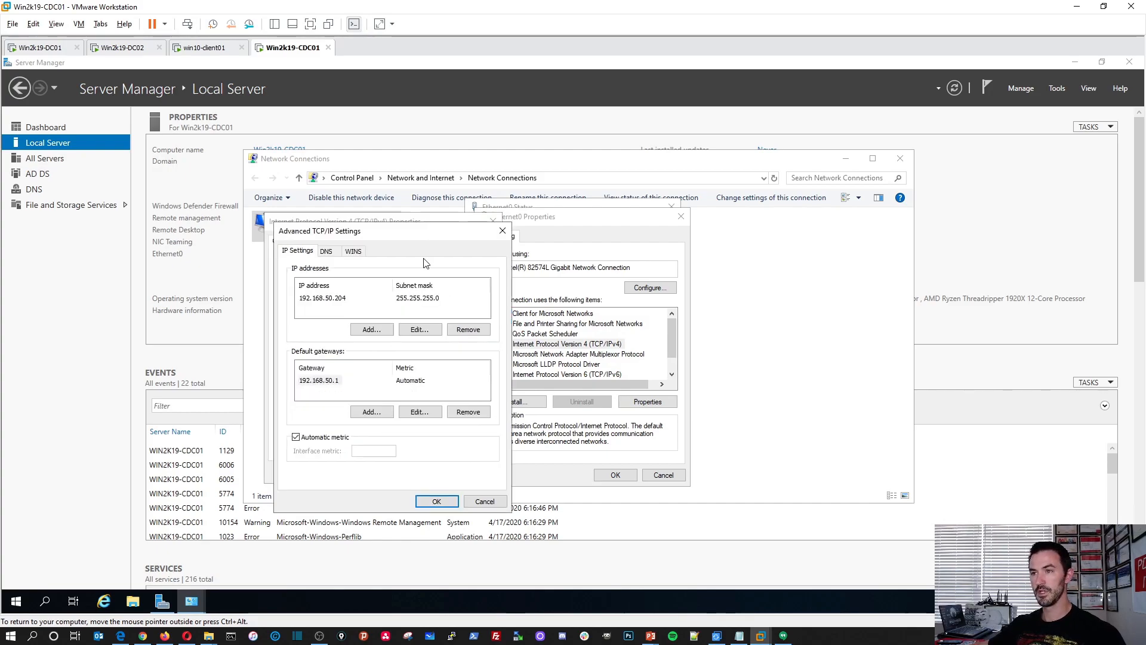
left_click(326, 251)
left_click(336, 296)
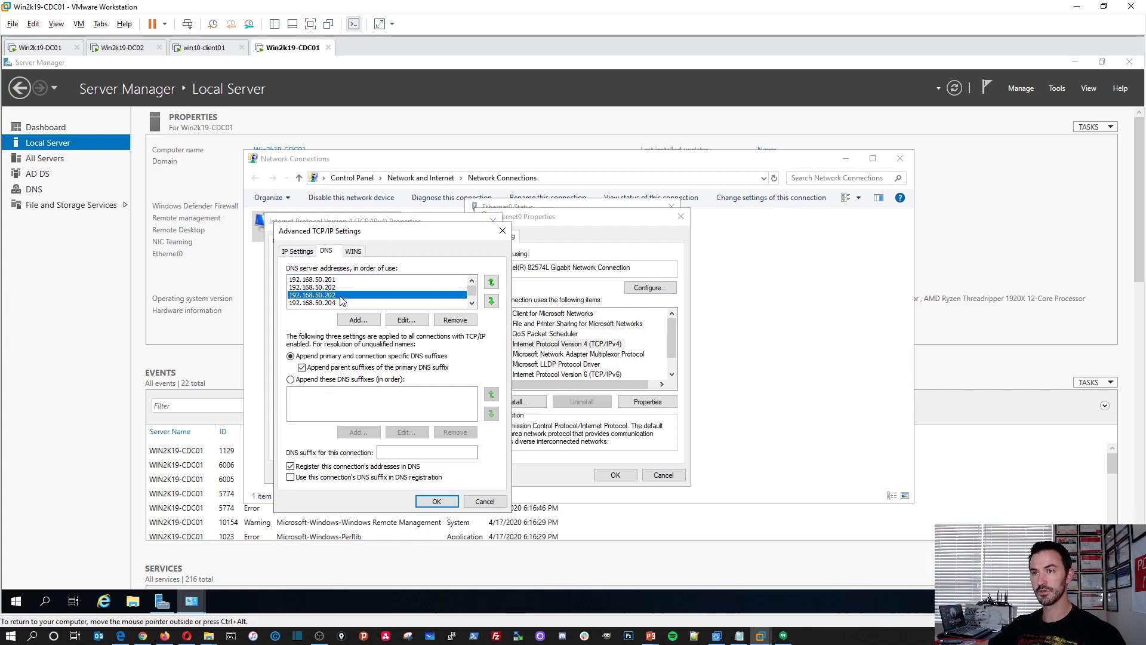
left_click(407, 320)
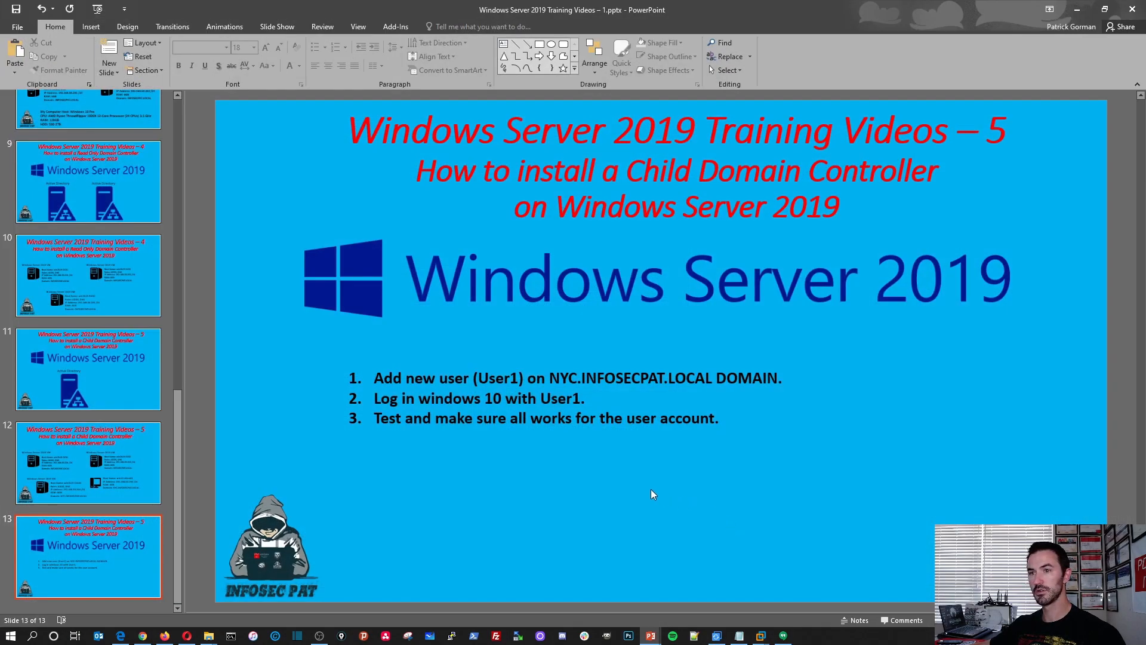
left_click(88, 467)
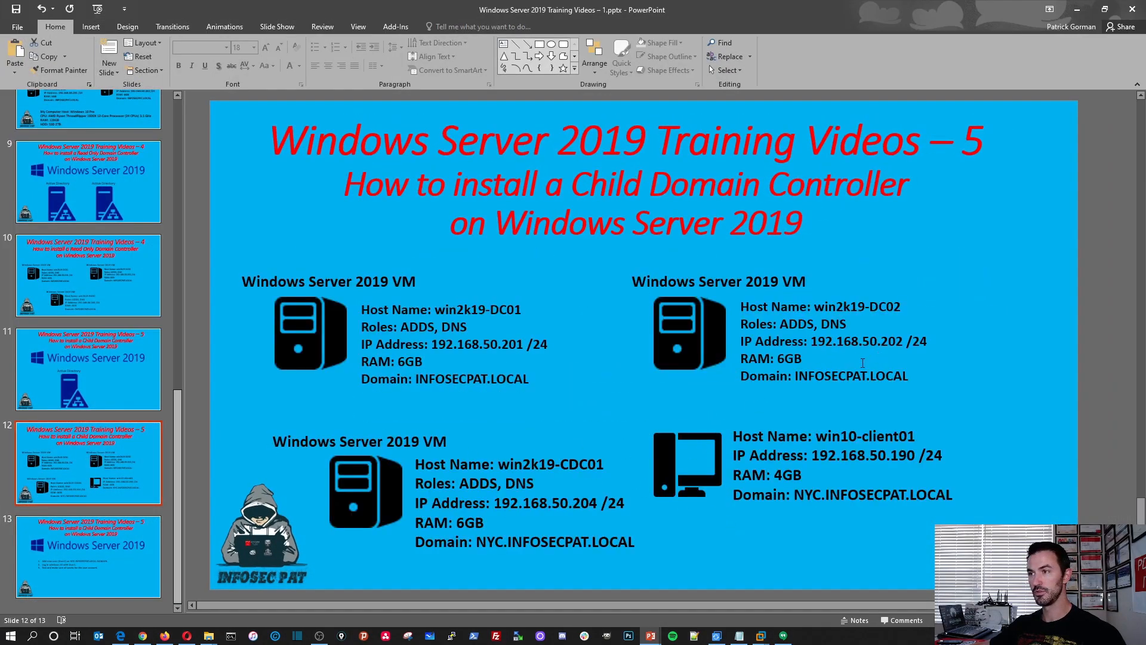
left_click(1077, 10)
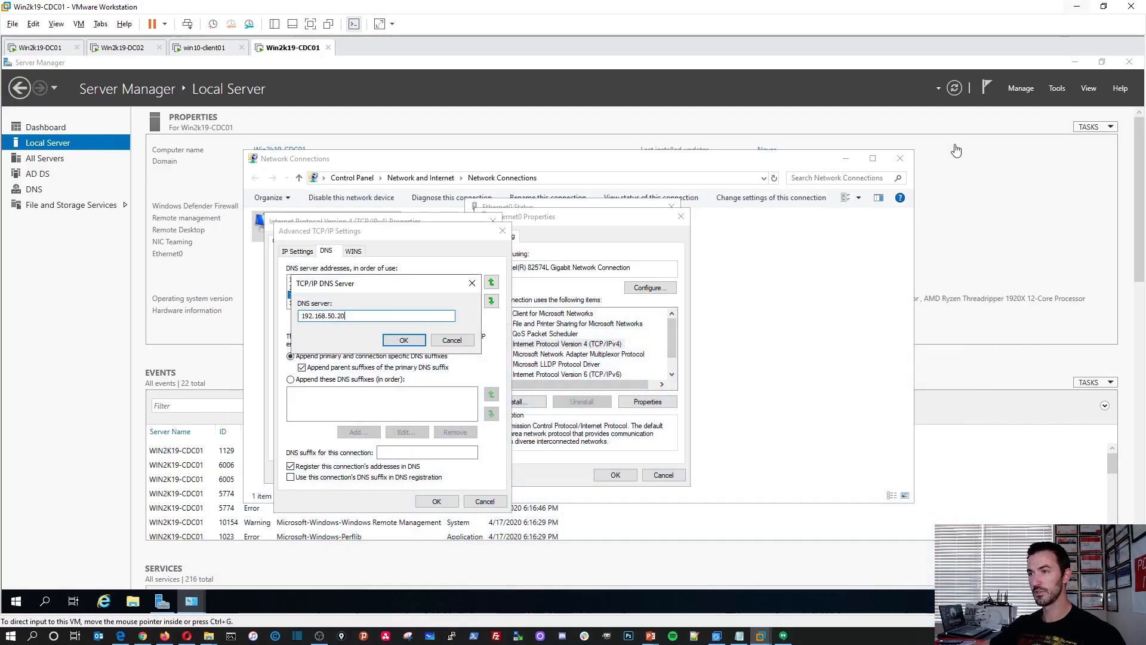
Try to change the third DNS server entry to 192.168.50.204, and cancel the edit.
left_click(365, 318)
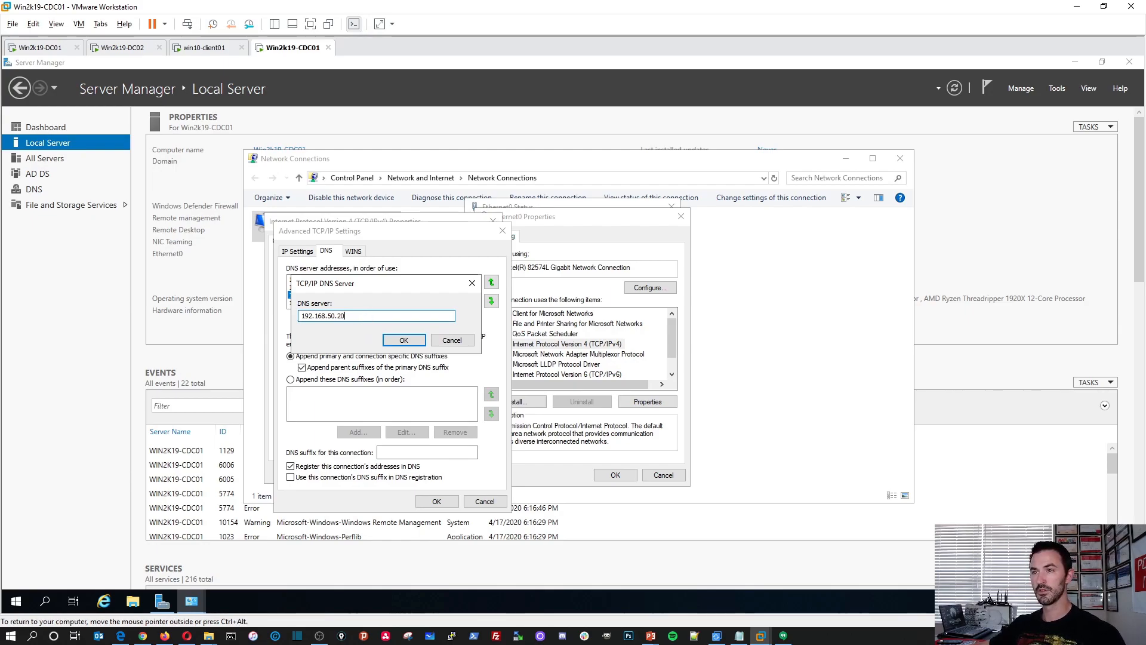
type("4")
left_click(391, 341)
left_click(654, 371)
left_click_drag(371, 317, 225, 318)
key("BackSpace")
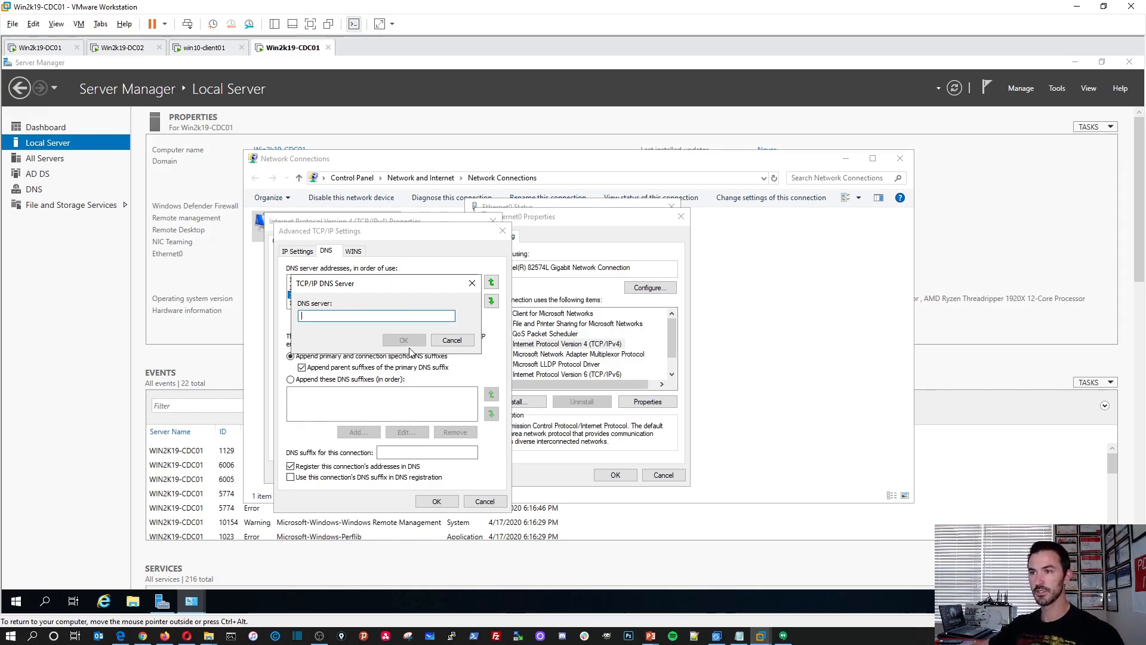
left_click(451, 339)
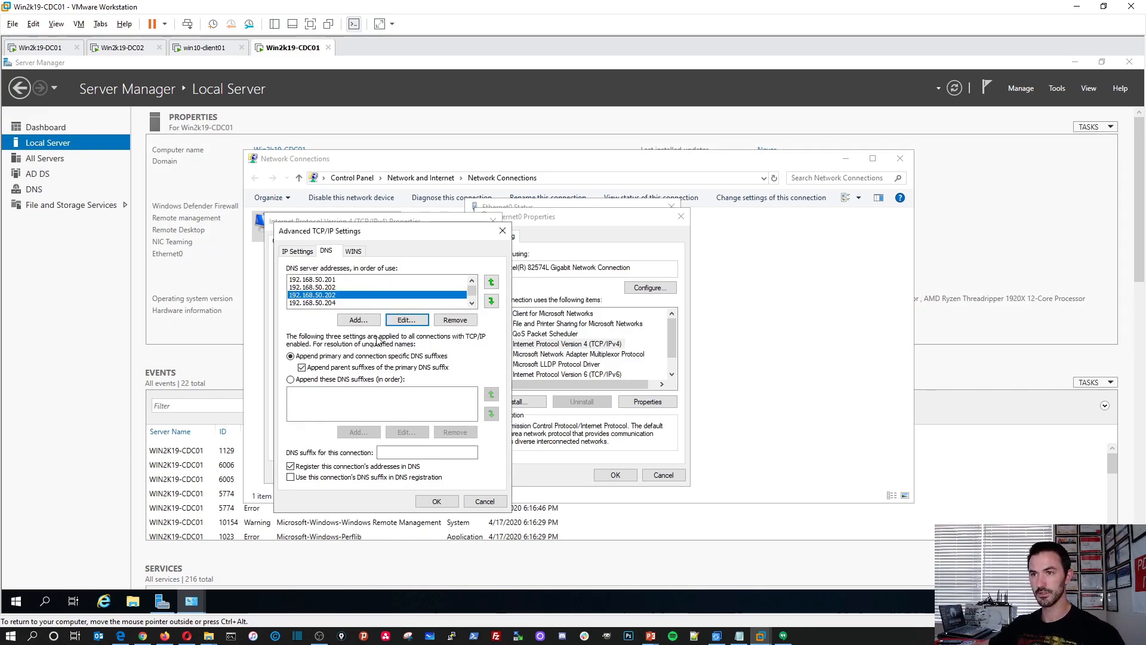
Change the 192.168.50.204 entry in the DNS server list to 192.168.50.1.
left_click(328, 304)
left_click(406, 320)
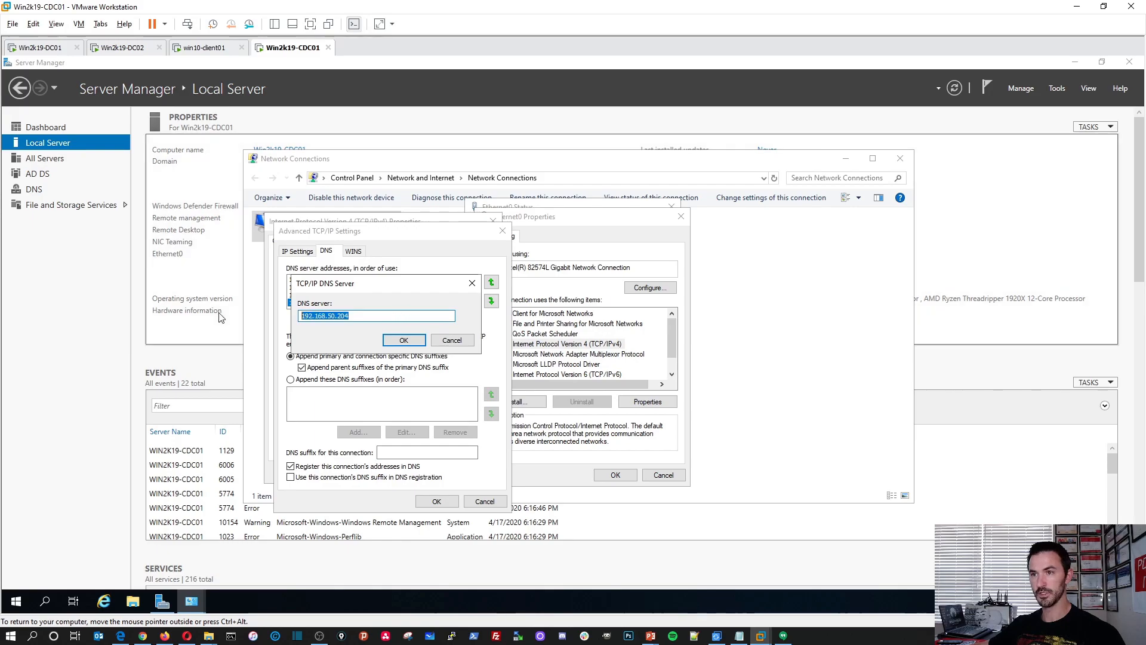
type("192")
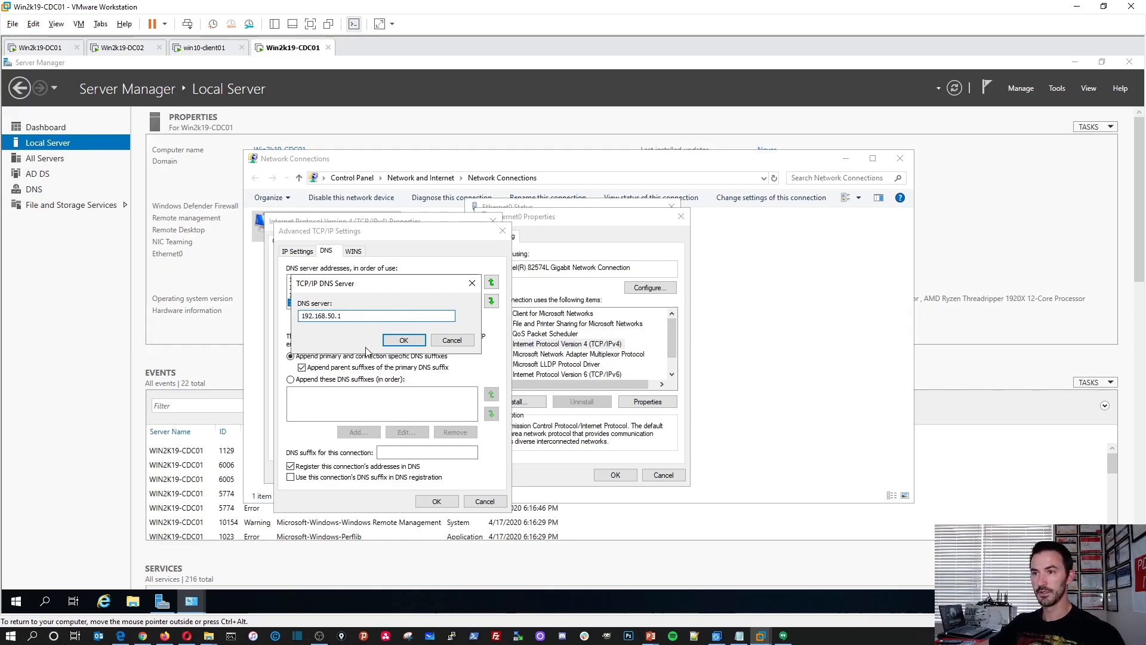
left_click(389, 340)
Change the duplicate 192.168.50.202 entry, third in the DNS server list, to 192.168.50.204.
left_click(336, 295)
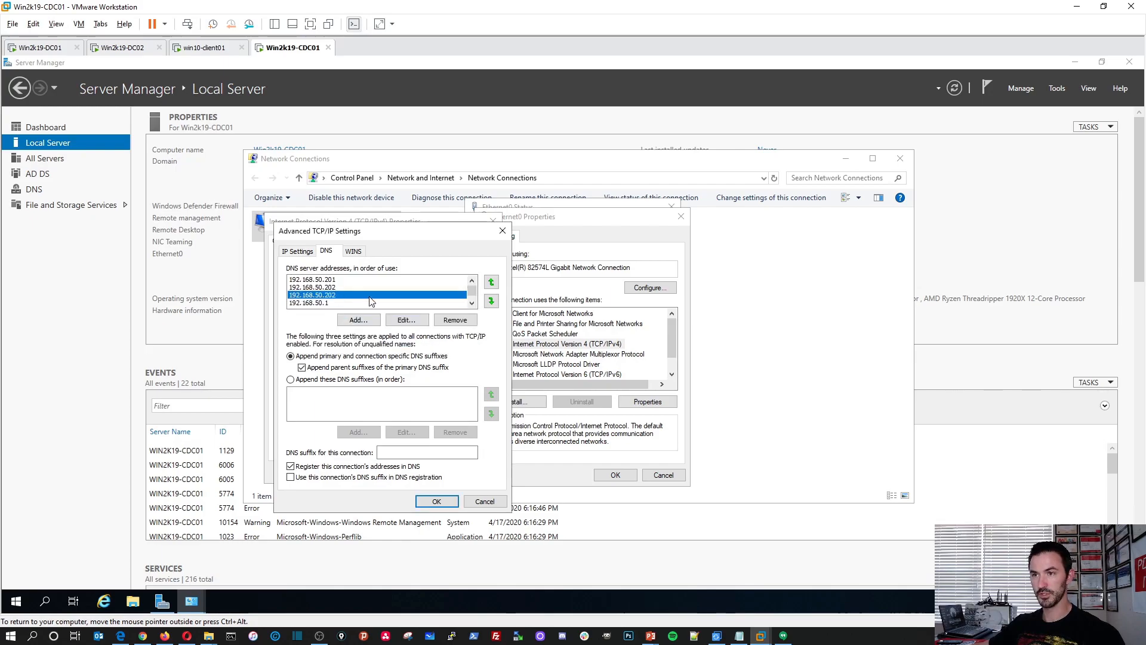
left_click(406, 320)
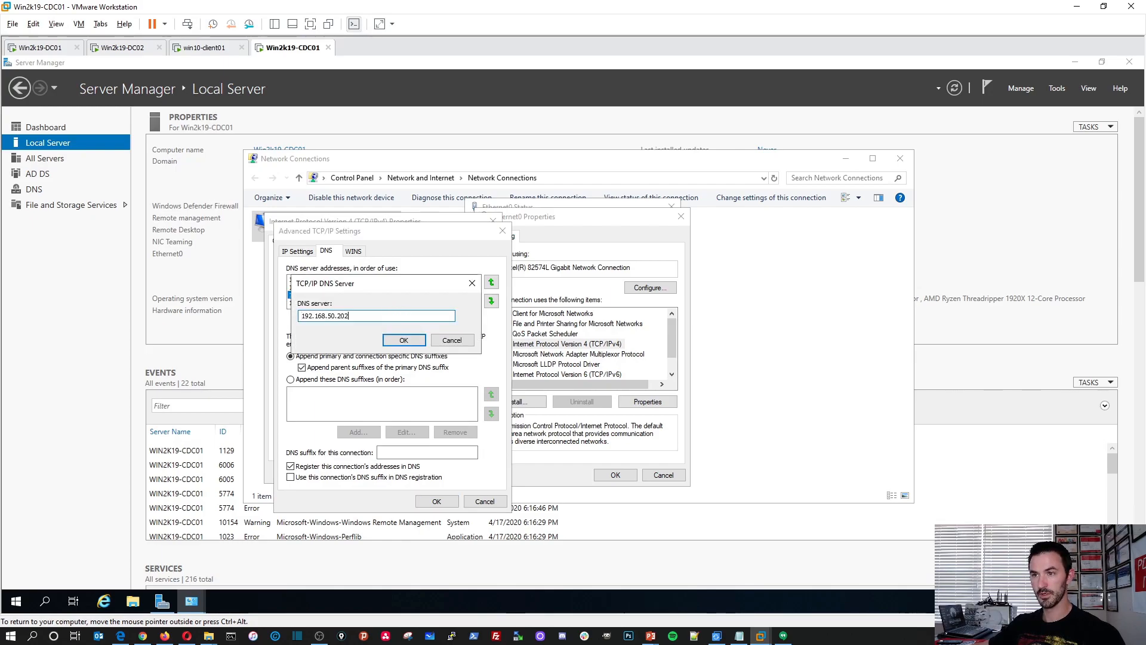
key("BackSpace")
type("4")
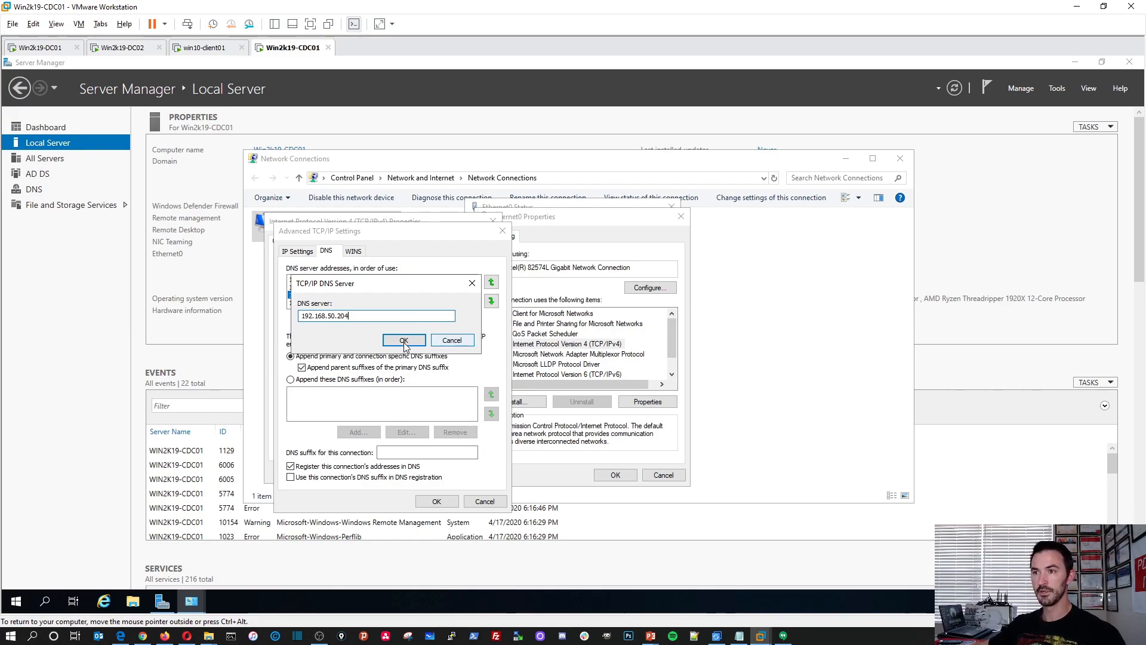
left_click(404, 340)
Review the four DNS server addresses in order, save the Ethernet0 settings, and close Network Connections.
left_click(332, 280)
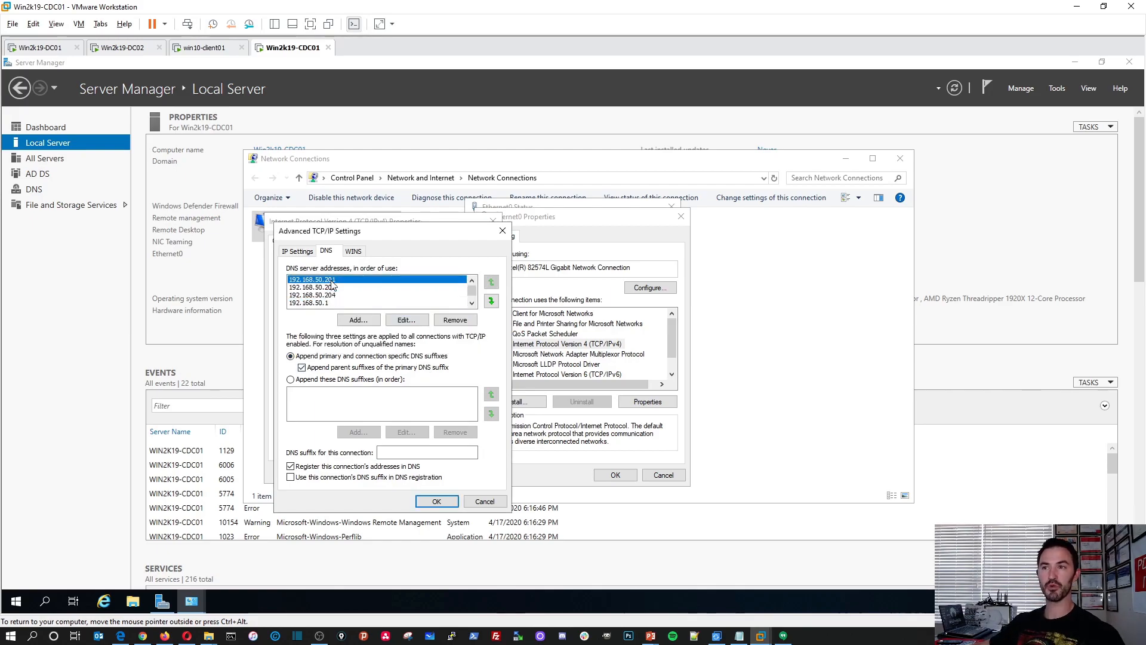
left_click(335, 288)
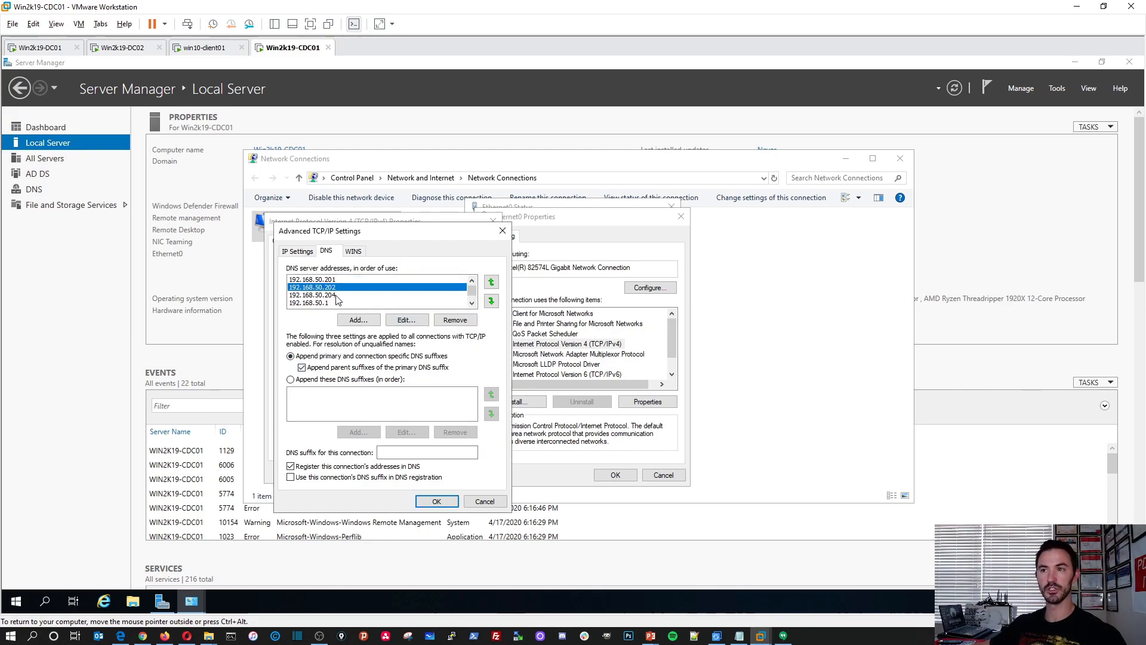
left_click(338, 295)
left_click(327, 303)
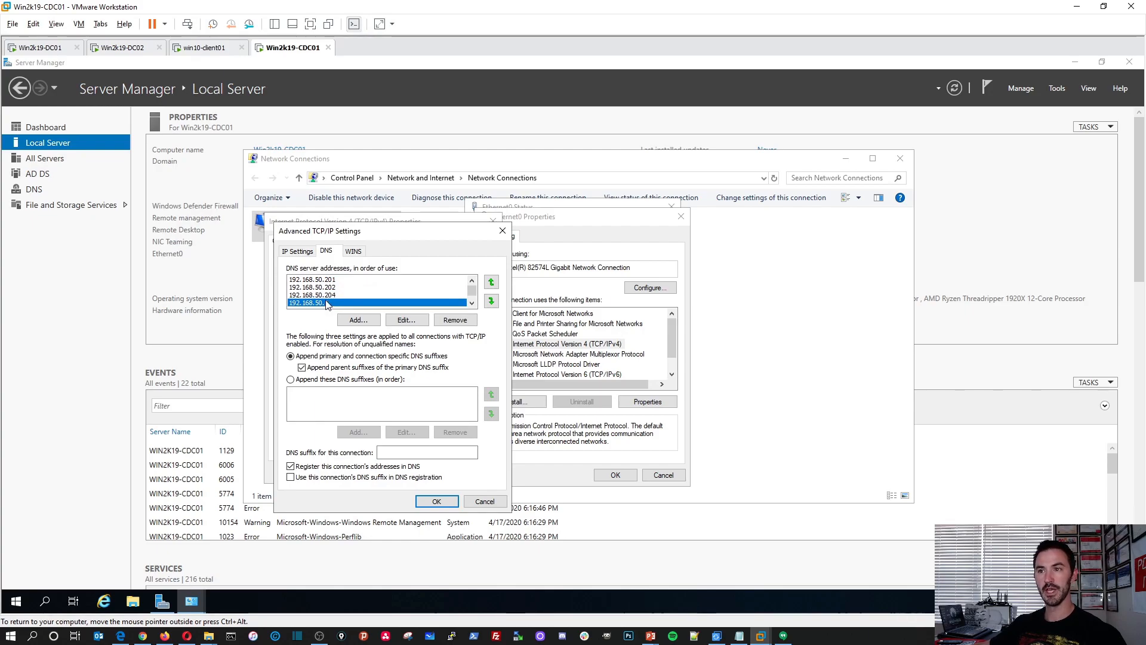
left_click(431, 501)
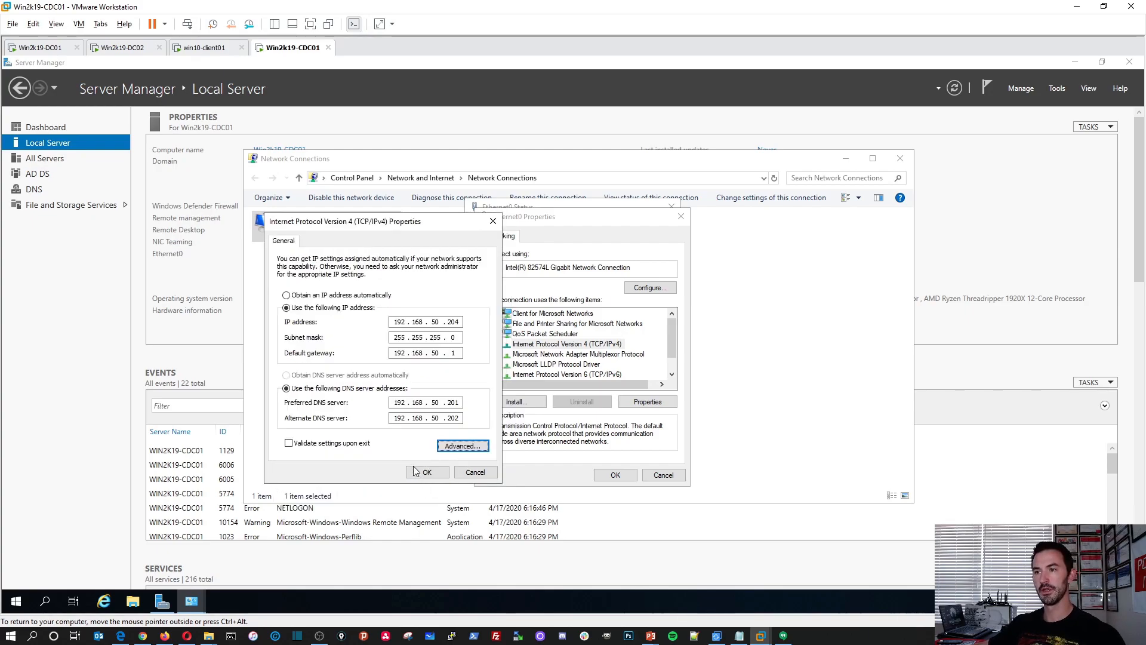
left_click(427, 472)
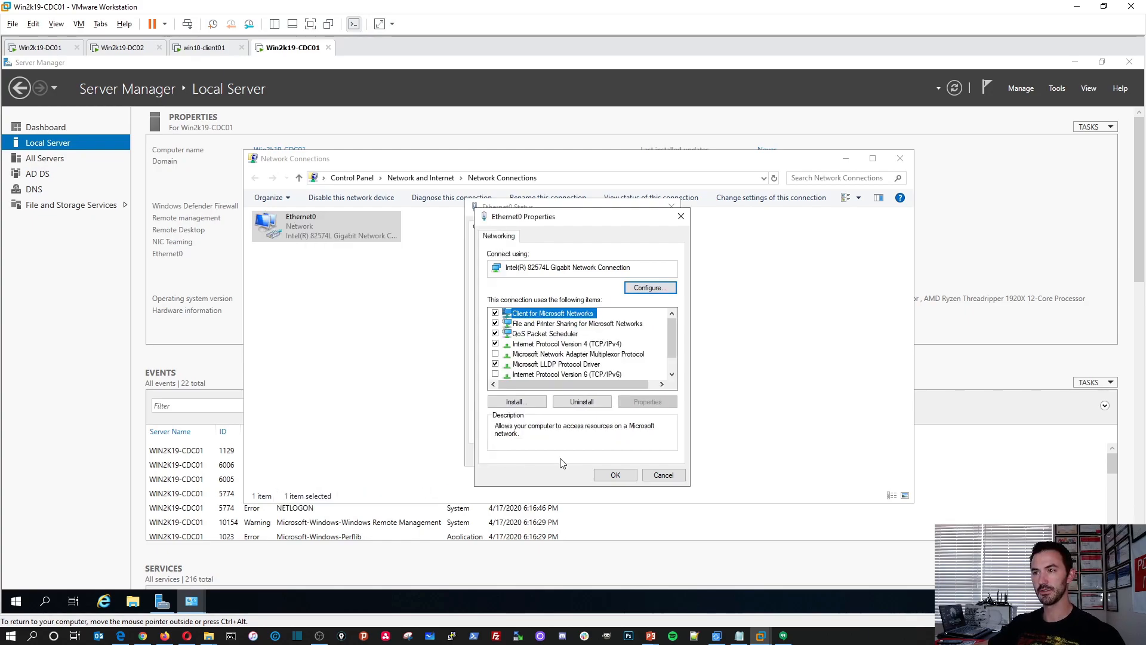
left_click(614, 475)
left_click(654, 458)
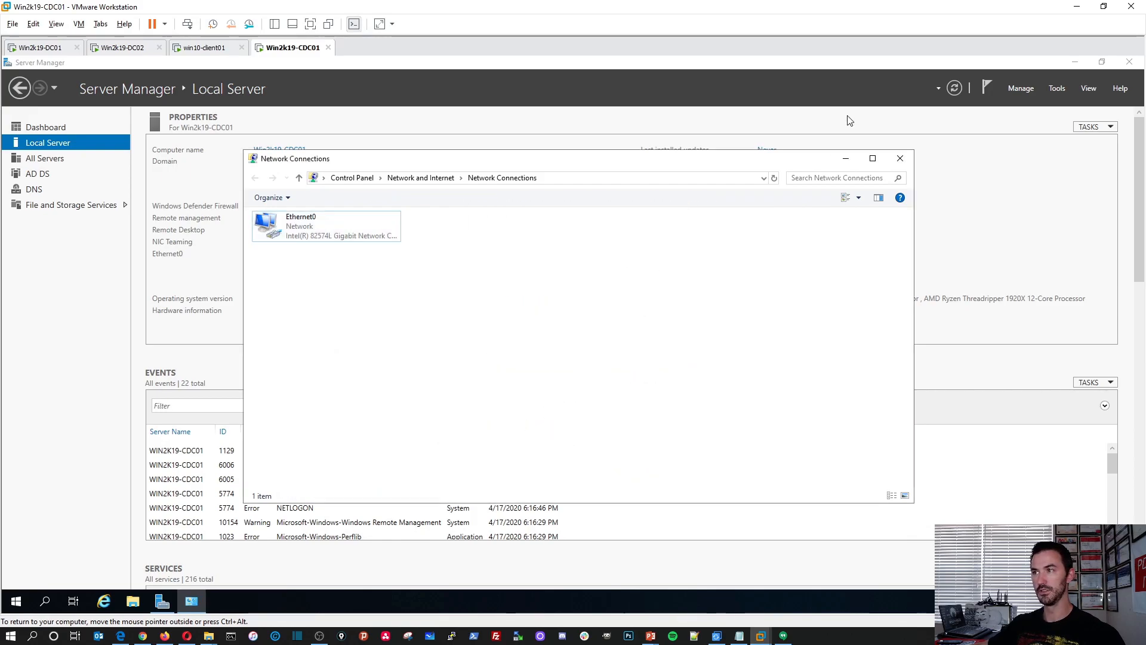
left_click(900, 158)
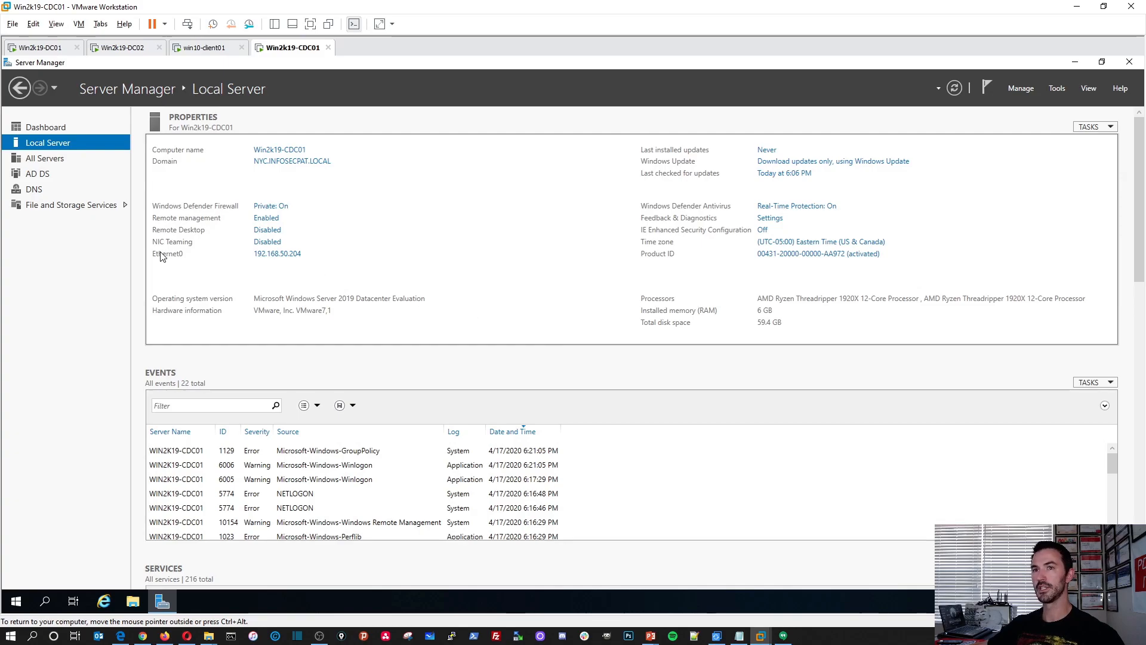
Open Active Directory Users and Computers, Active Directory Sites and Services, and DNS Manager, and minimize Server Manager.
left_click(1057, 89)
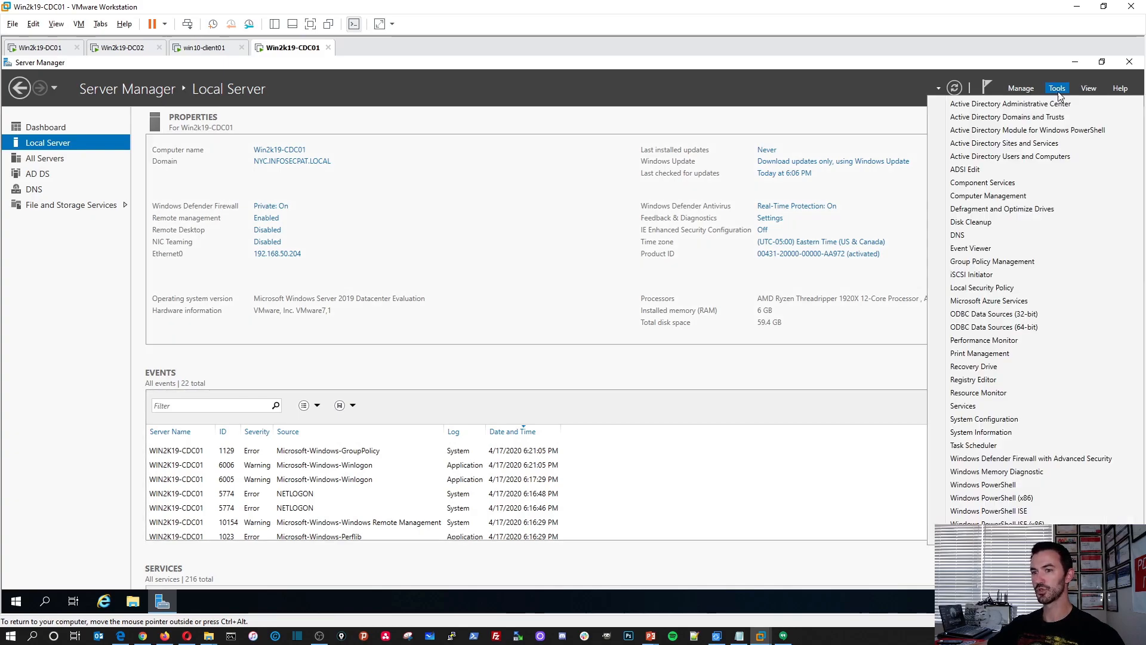
left_click(1024, 157)
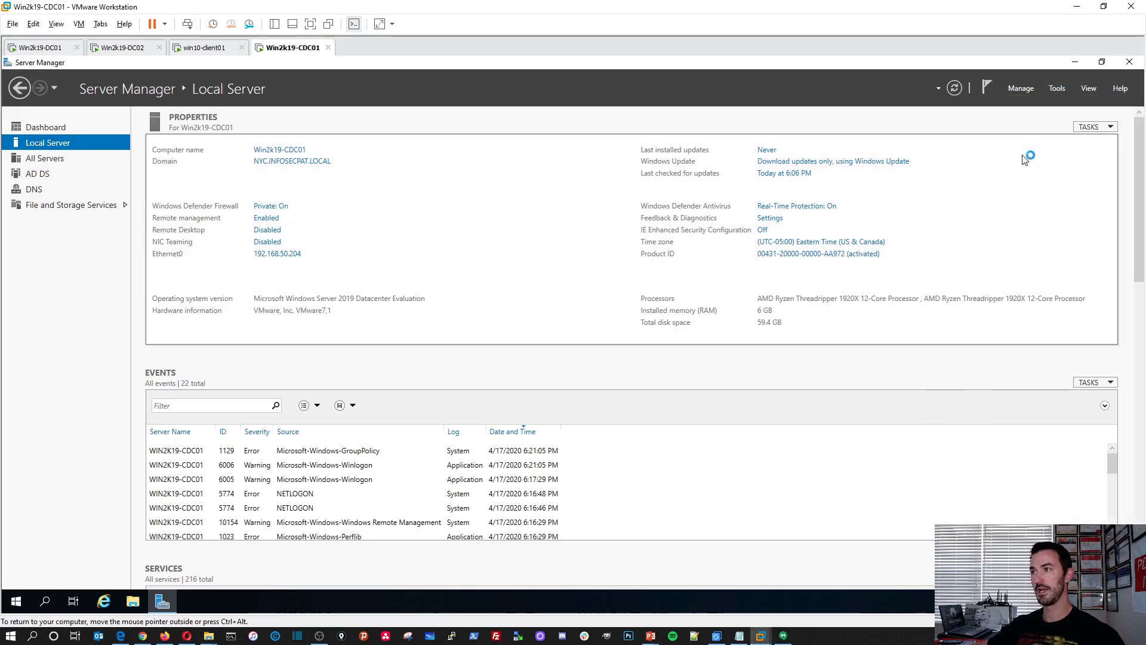
left_click(1065, 89)
left_click(1055, 144)
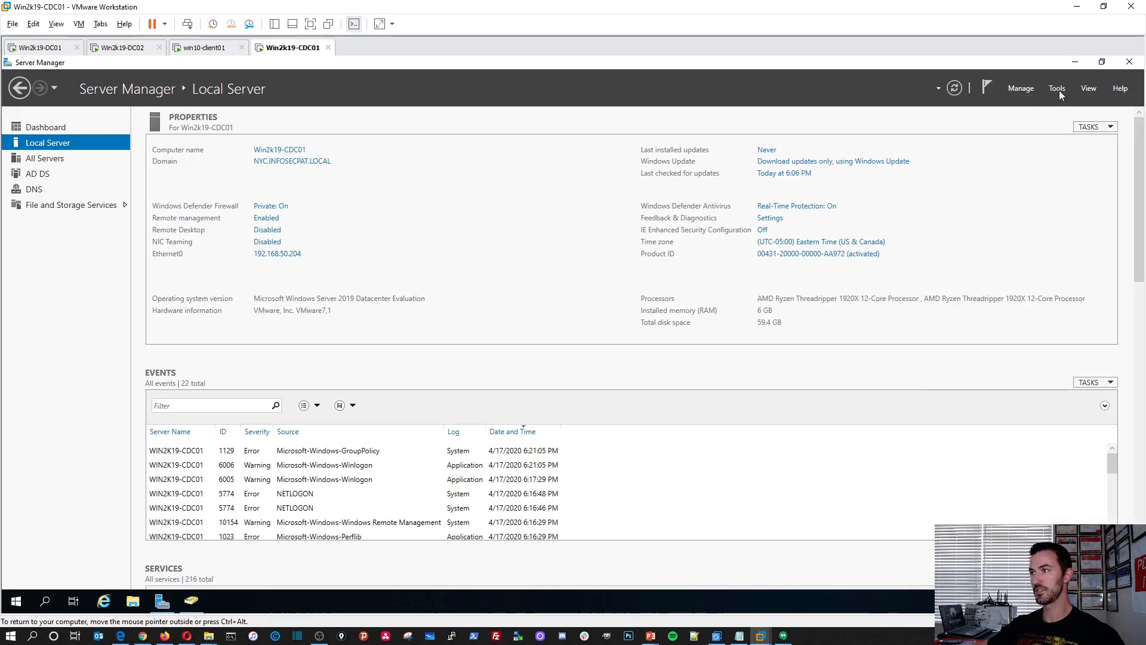
left_click(1059, 90)
left_click(973, 235)
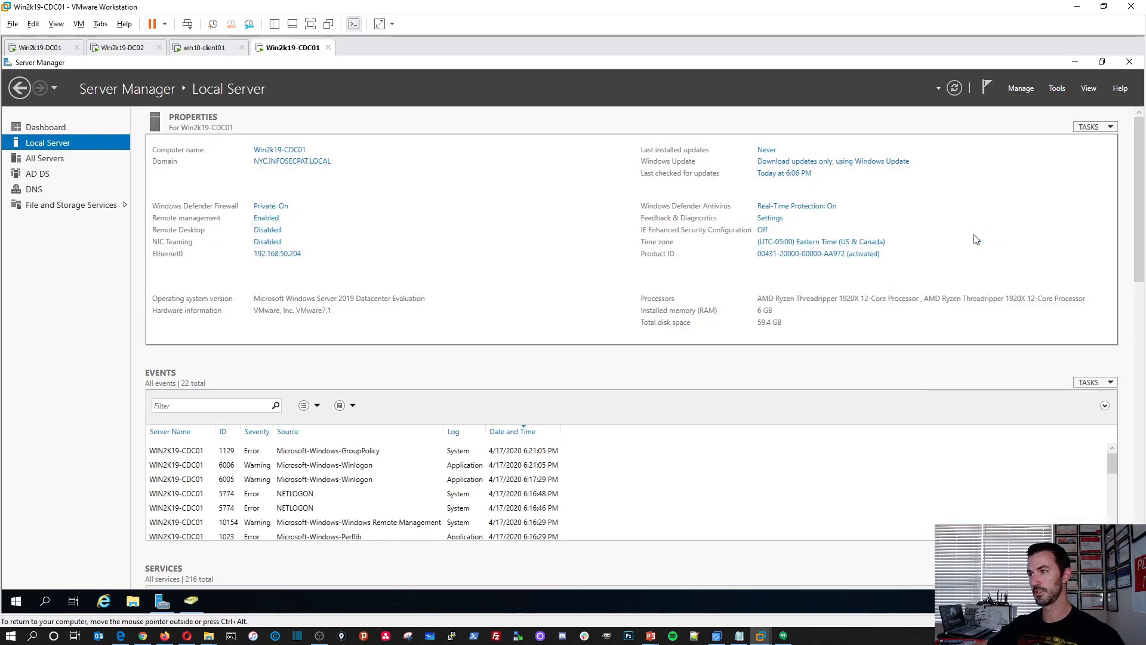
left_click(1076, 64)
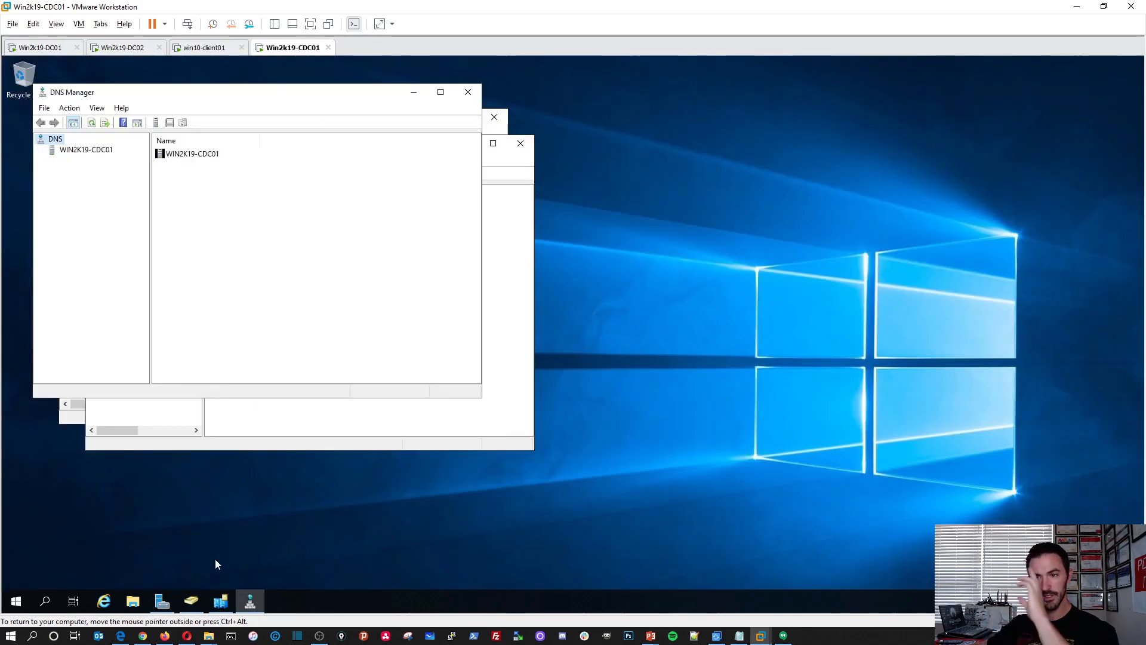
Pin Active Directory Users and Computers, Active Directory Sites and Services, and DNS Manager to the server's taskbar.
right_click(191, 599)
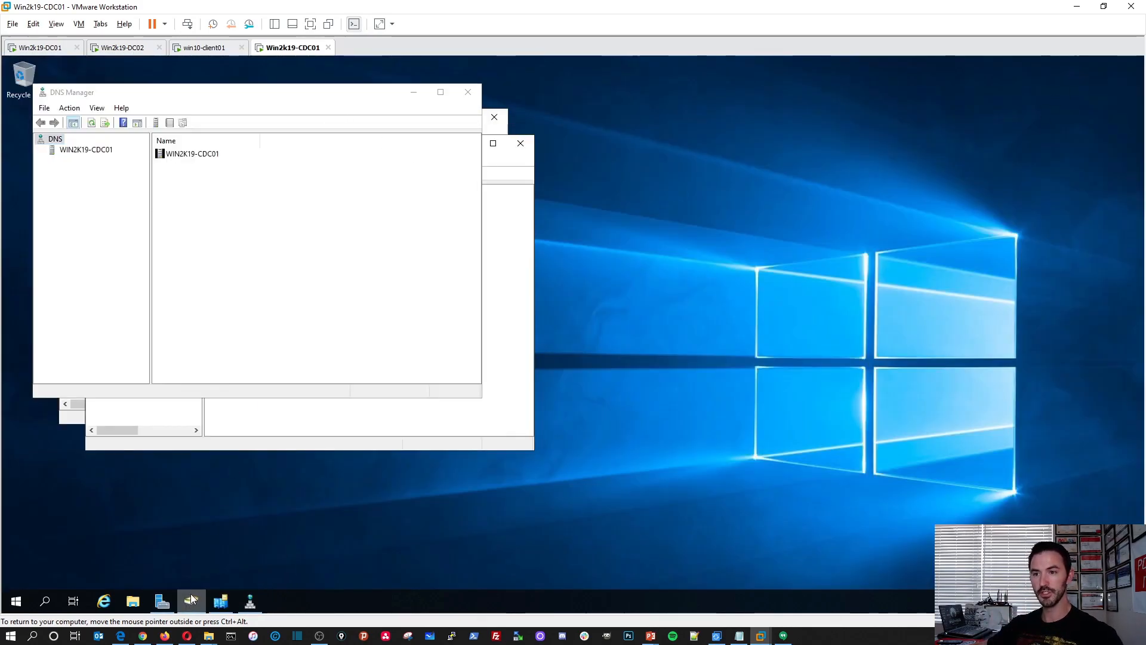
left_click(172, 556)
right_click(221, 600)
left_click(220, 561)
right_click(254, 609)
left_click(235, 557)
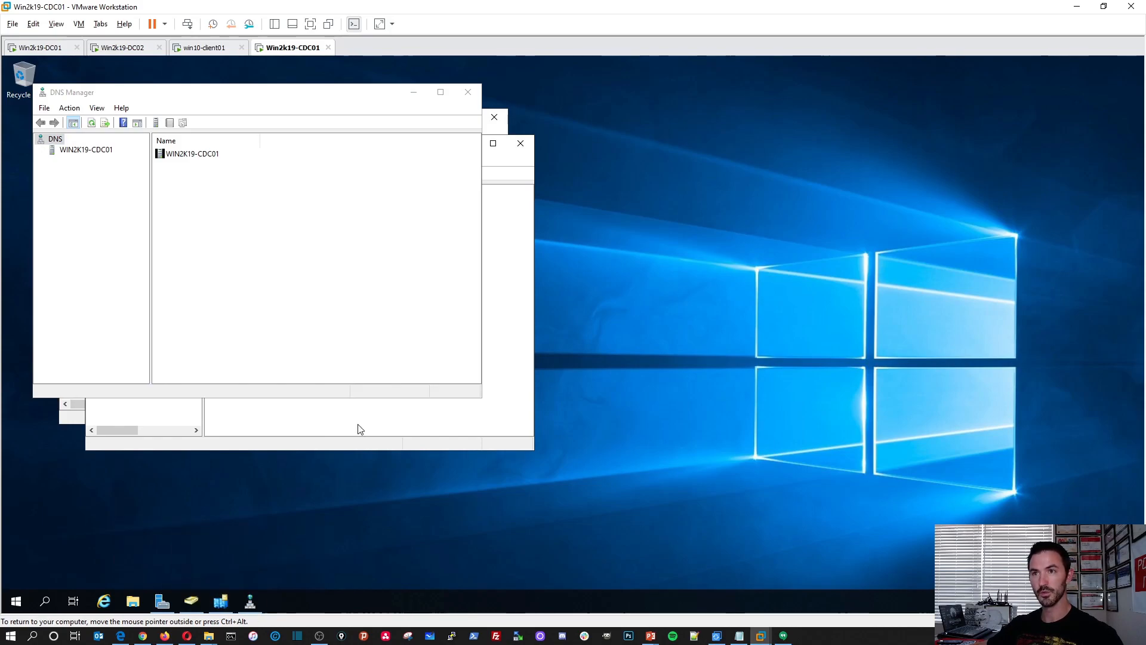
Minimize DNS Manager and list the FLORIDA site's servers in a maximized Active Directory Sites and Services window.
left_click_drag(330, 106, 799, 182)
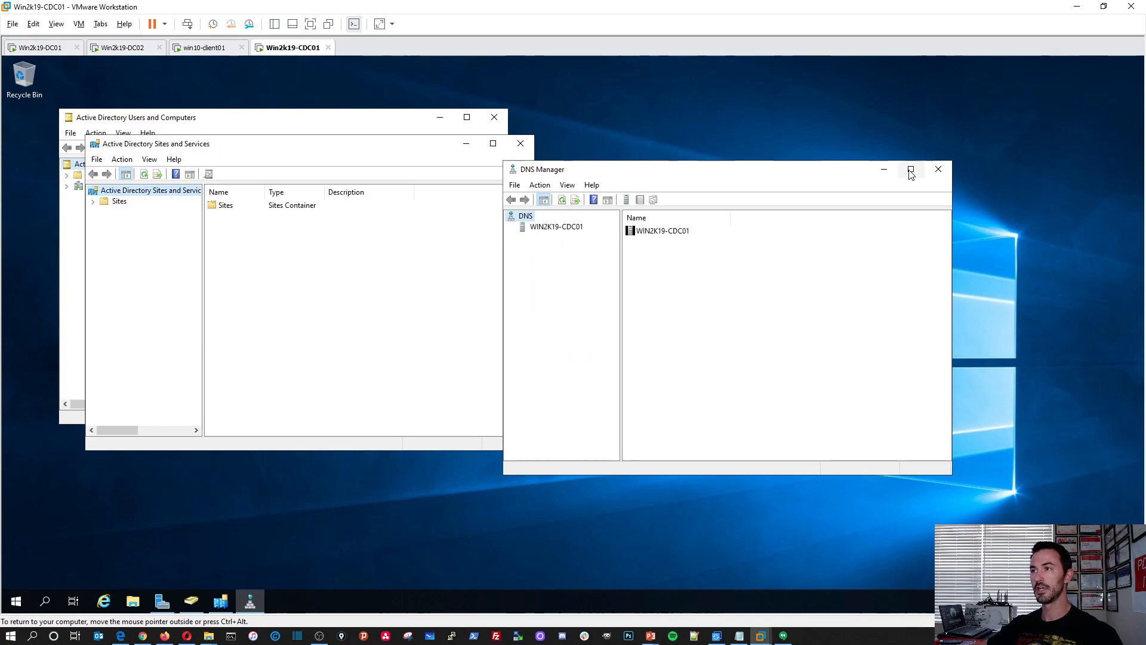
left_click(884, 171)
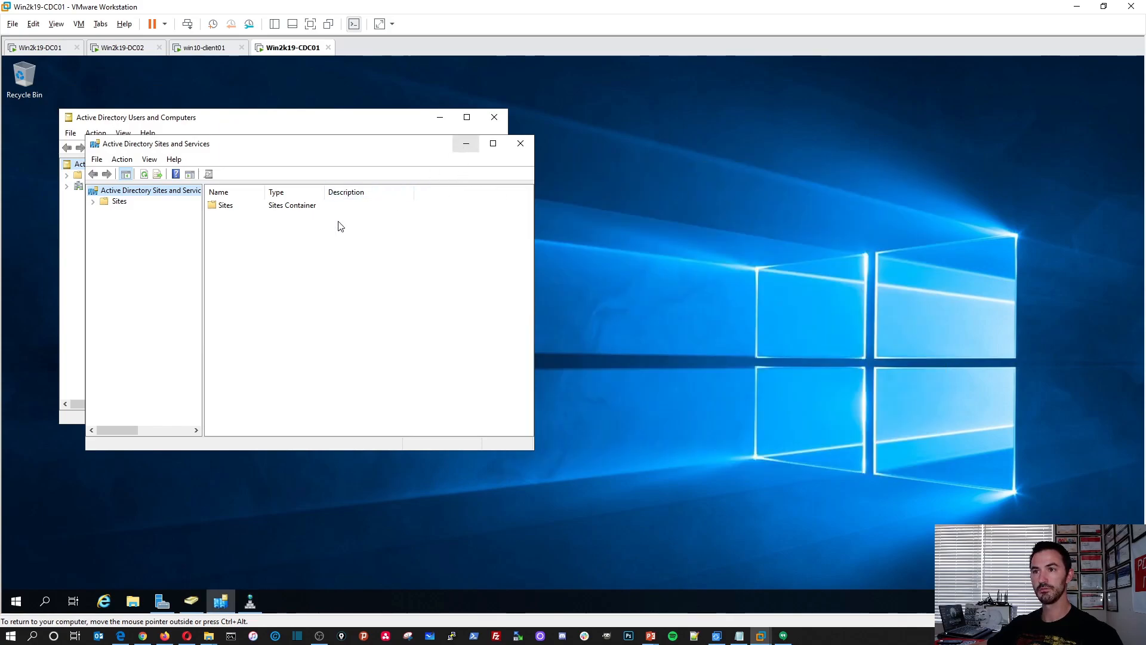
double_click(243, 205)
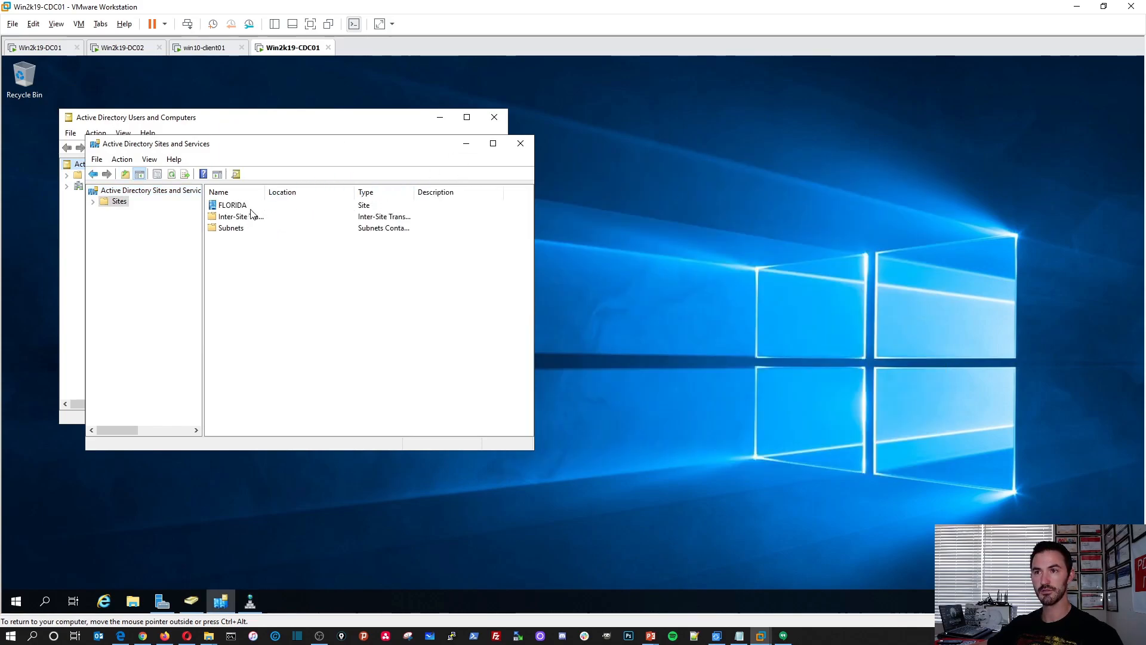
double_click(239, 206)
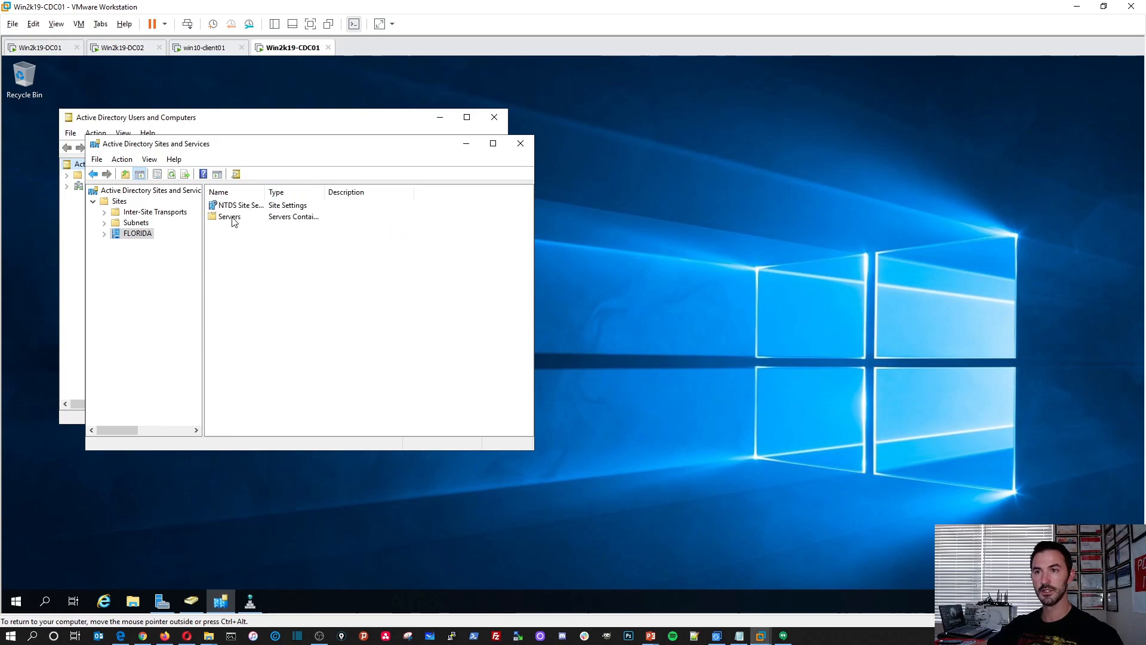
double_click(233, 216)
double_click(333, 145)
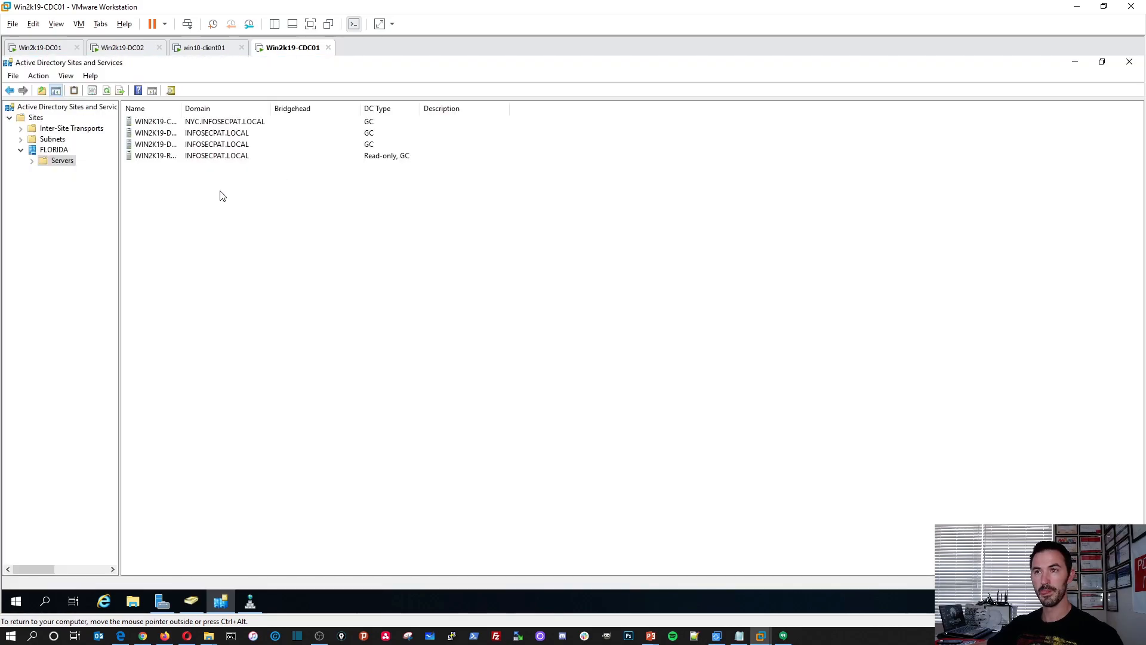
Widen the Name and Domain columns to check each FLORIDA server's domain and DC type, and minimize Active Directory Sites and Services.
left_click(203, 123)
left_click_drag(272, 108, 438, 108)
left_click_drag(182, 108, 272, 108)
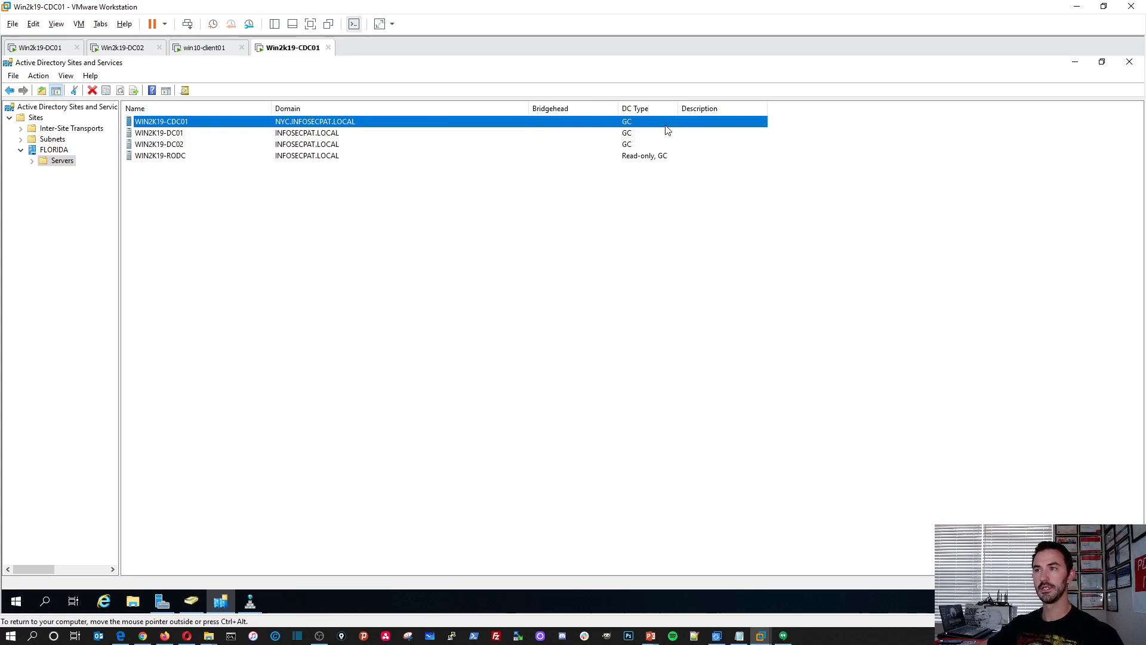
left_click(31, 163)
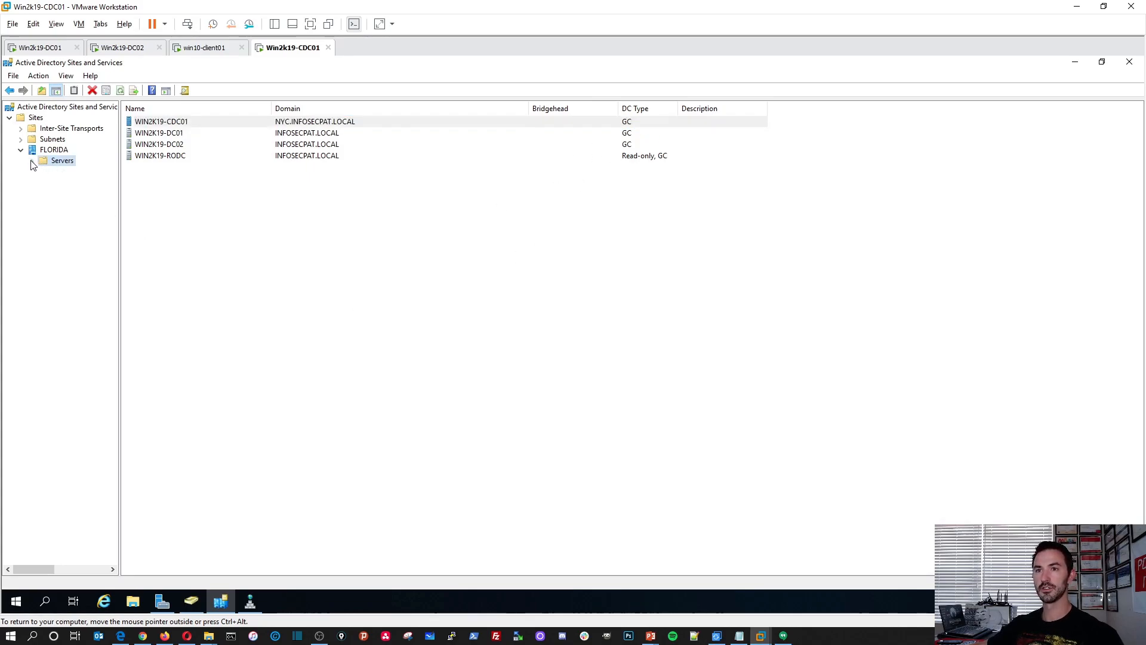
left_click(1073, 62)
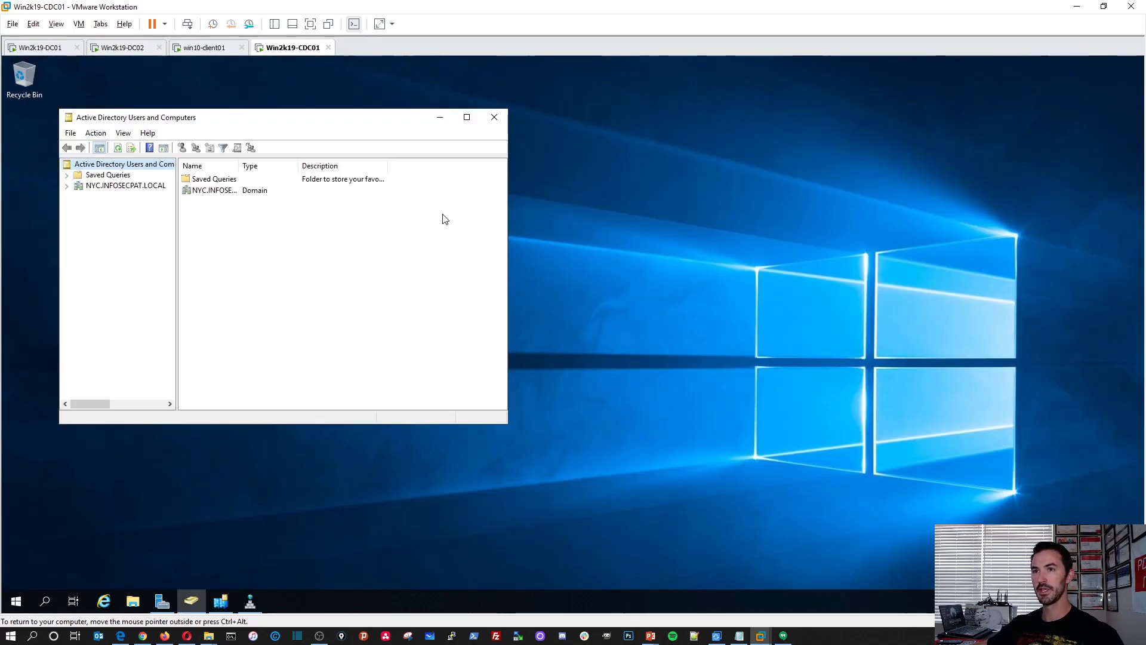
Maximize Active Directory Users and Computers and examine the Domain Controllers of NYC.INFOSECPAT.LOCAL, widening the Name column and the tree pane.
double_click(210, 123)
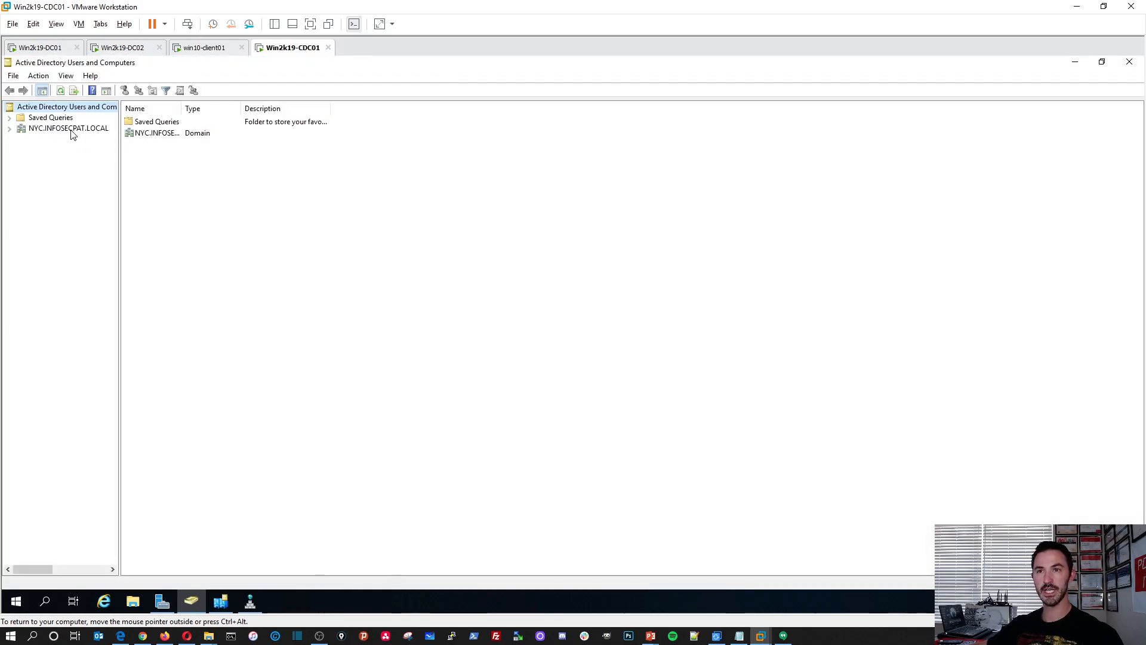
left_click(70, 130)
left_click(10, 130)
left_click(61, 150)
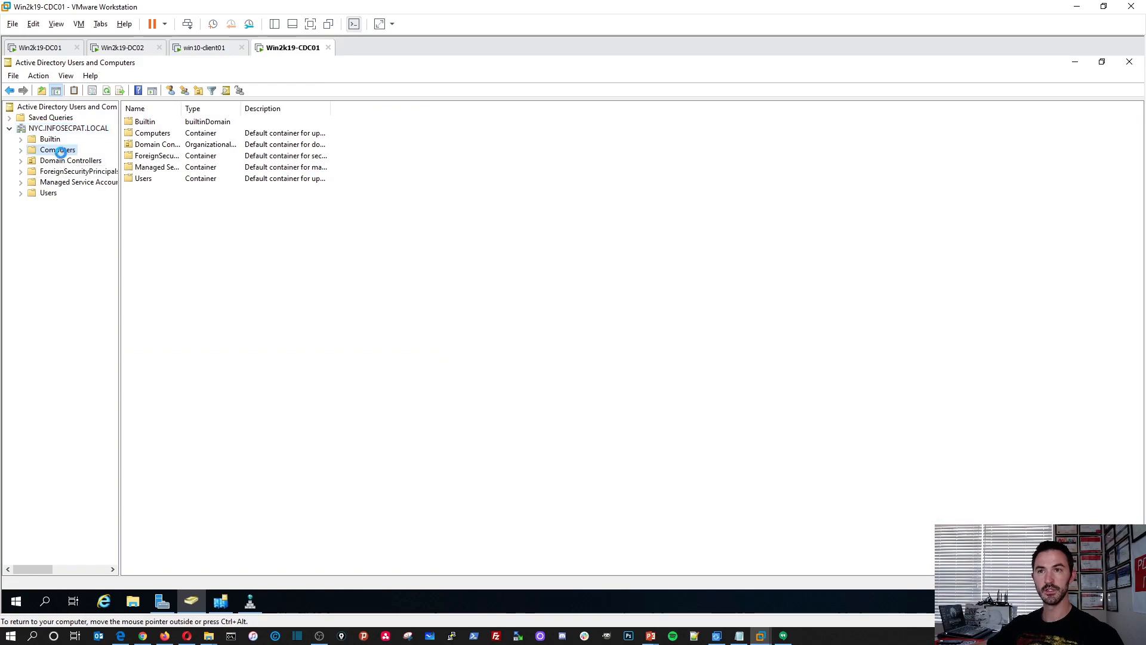
left_click(63, 161)
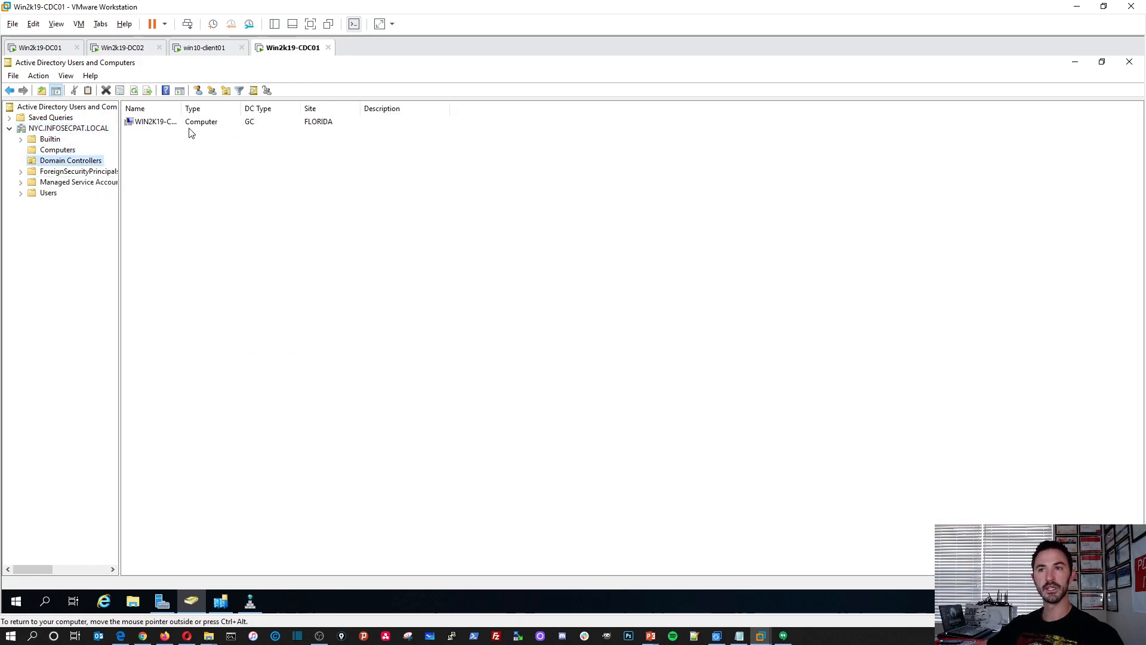
left_click_drag(207, 107, 279, 109)
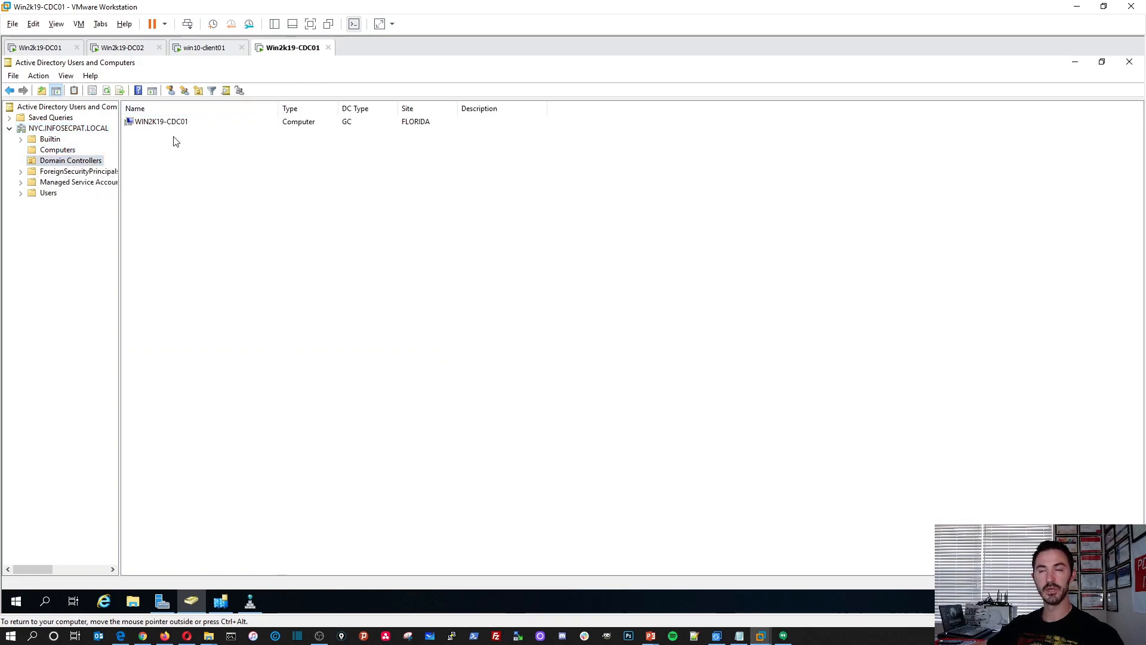
left_click_drag(120, 198, 213, 197)
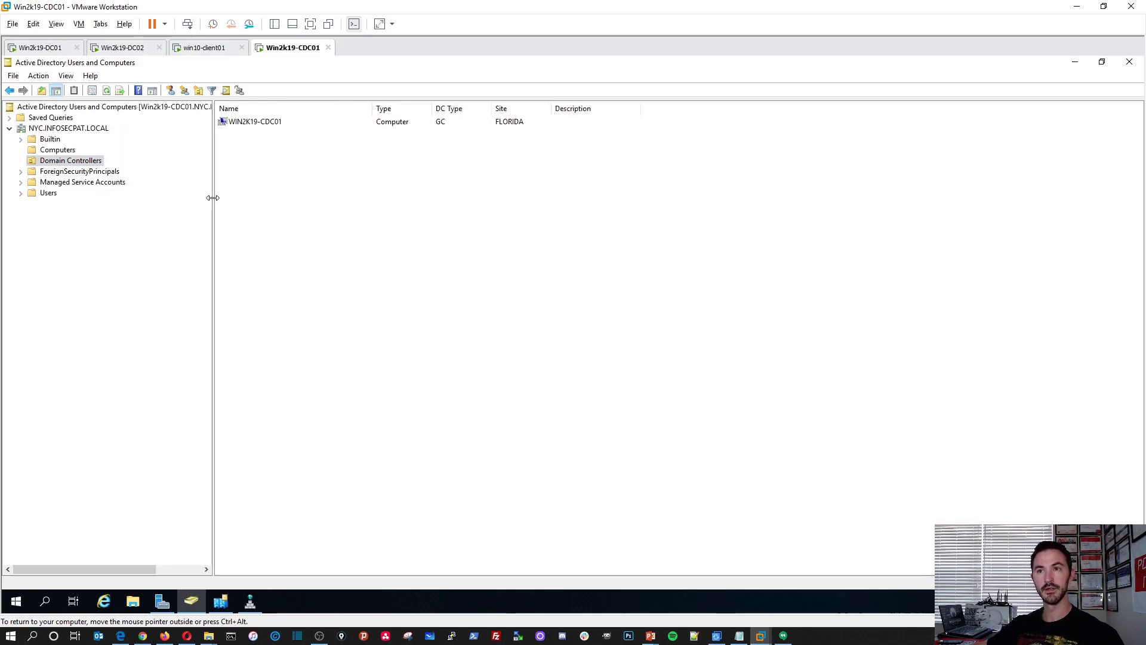
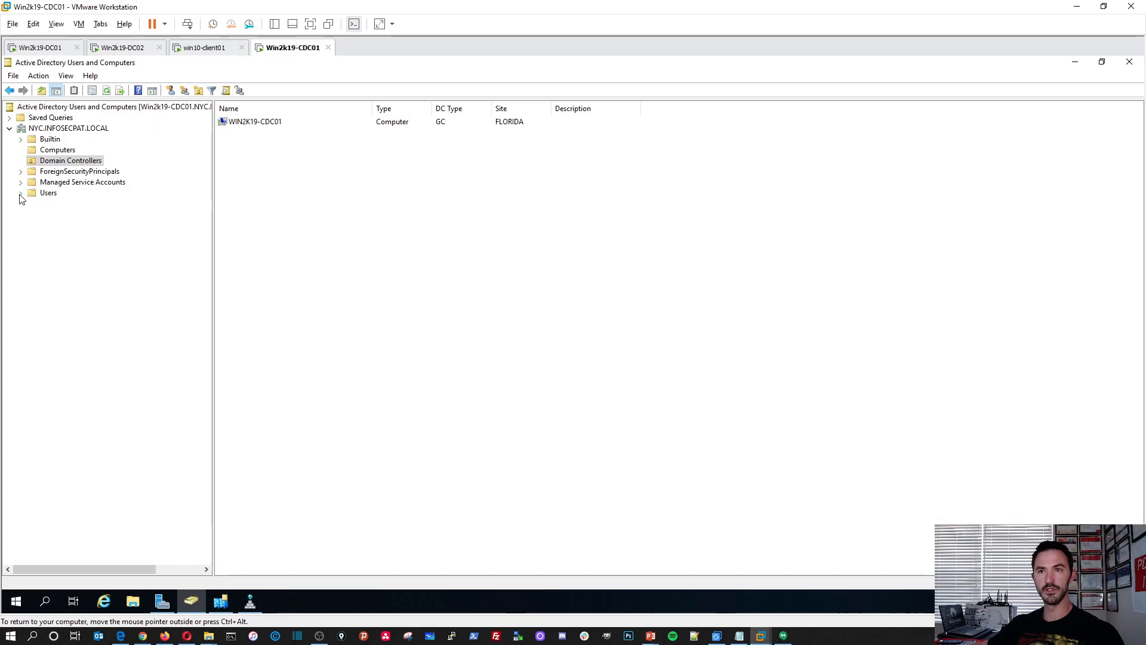
Switch to the Win2k19-DC01 virtual machine and examine the FLORIDA organizational unit in Active Directory Users and Computers.
left_click(40, 48)
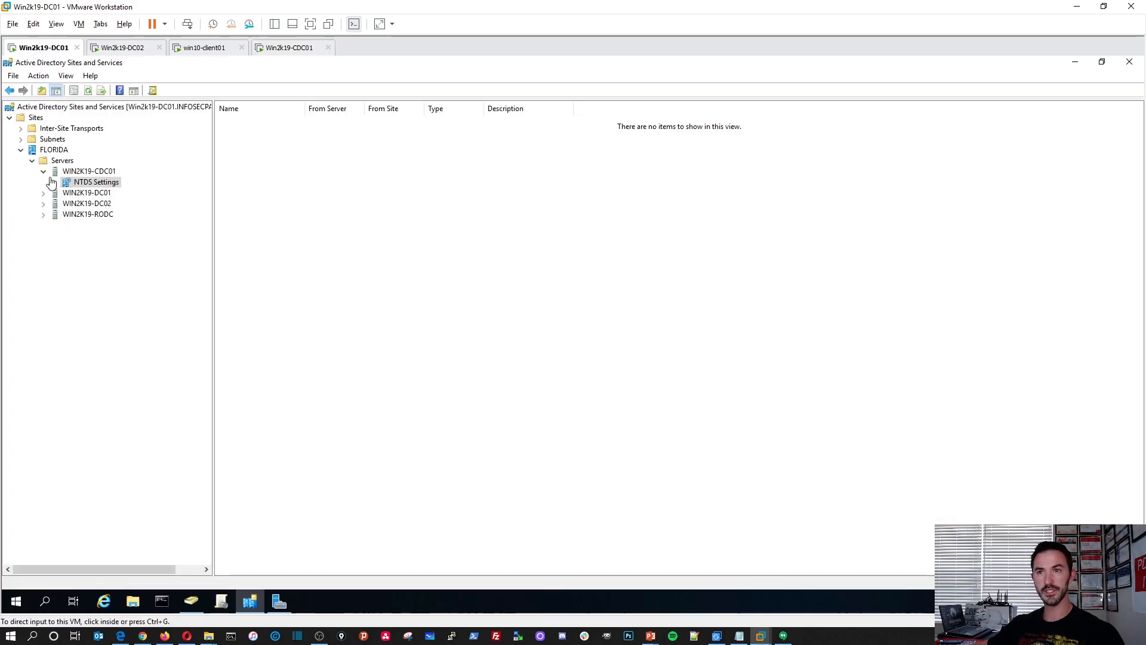
left_click(191, 601)
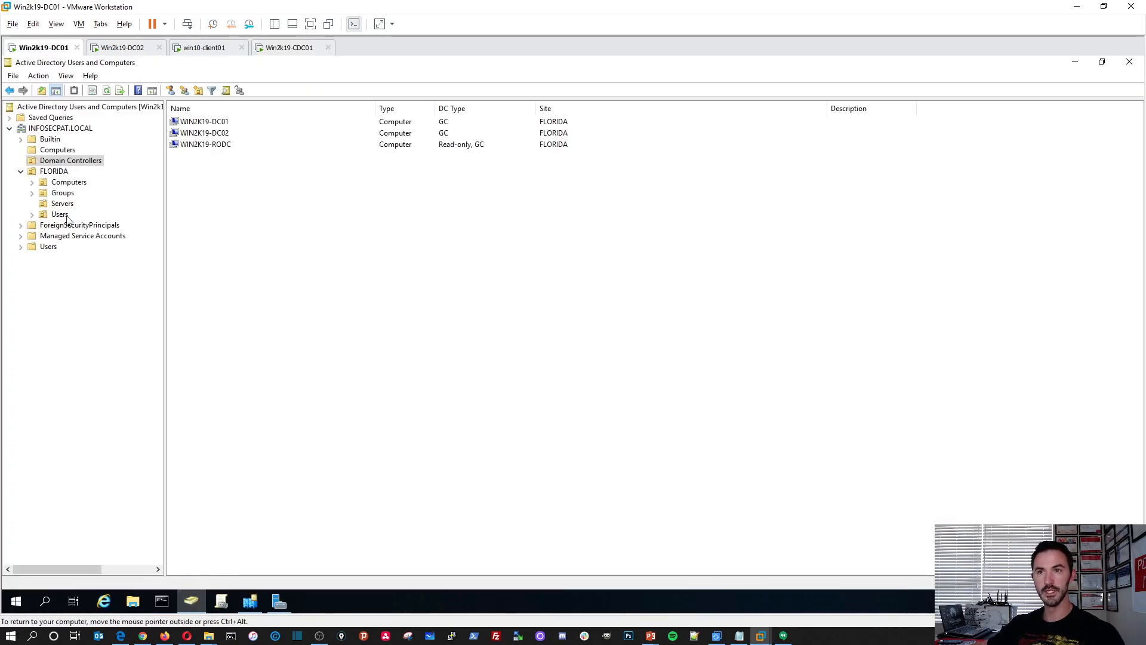
left_click(54, 172)
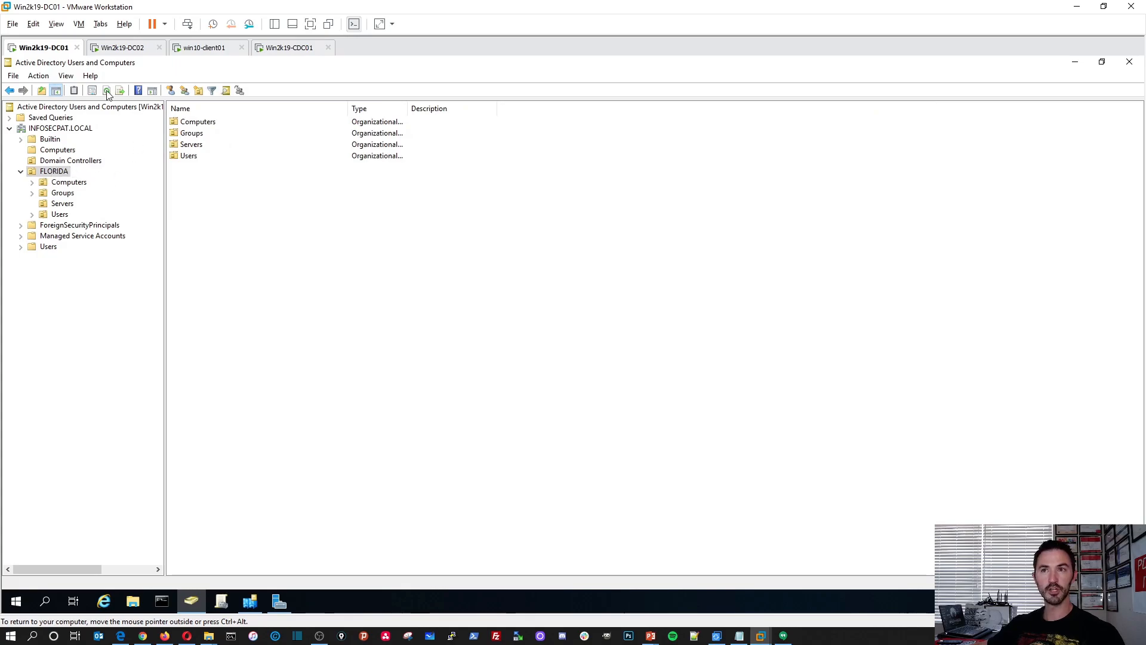
On Win2k19-CDC01, create an organizational unit named NEW YORK directly under the NYC.INFOSECPAT.LOCAL domain.
left_click(301, 48)
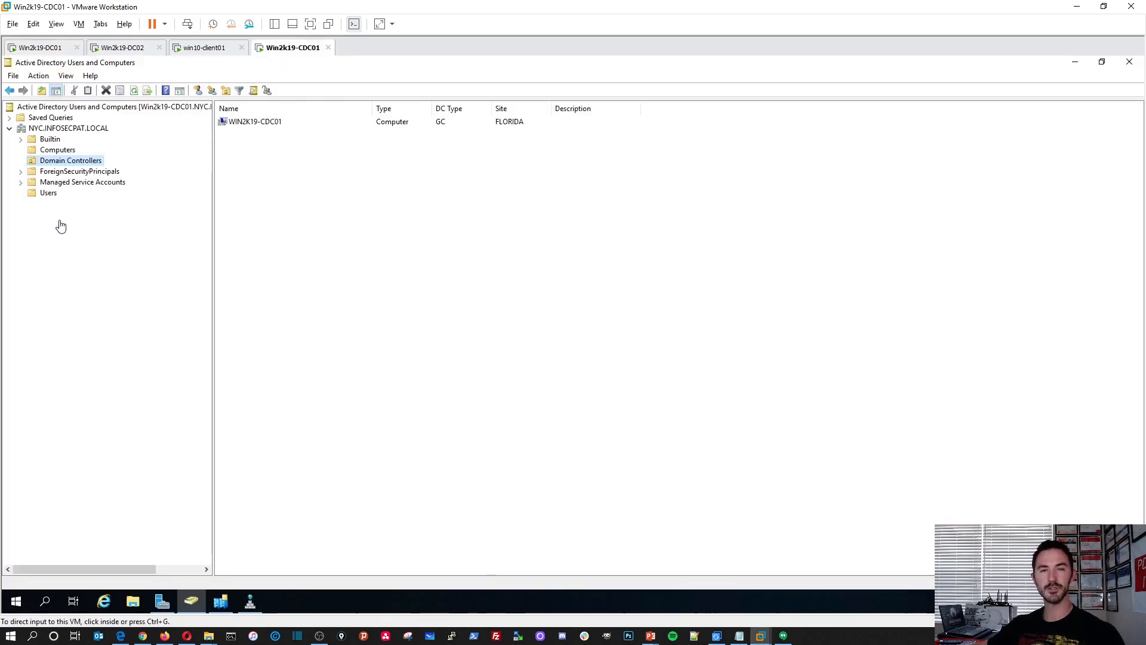
right_click(40, 129)
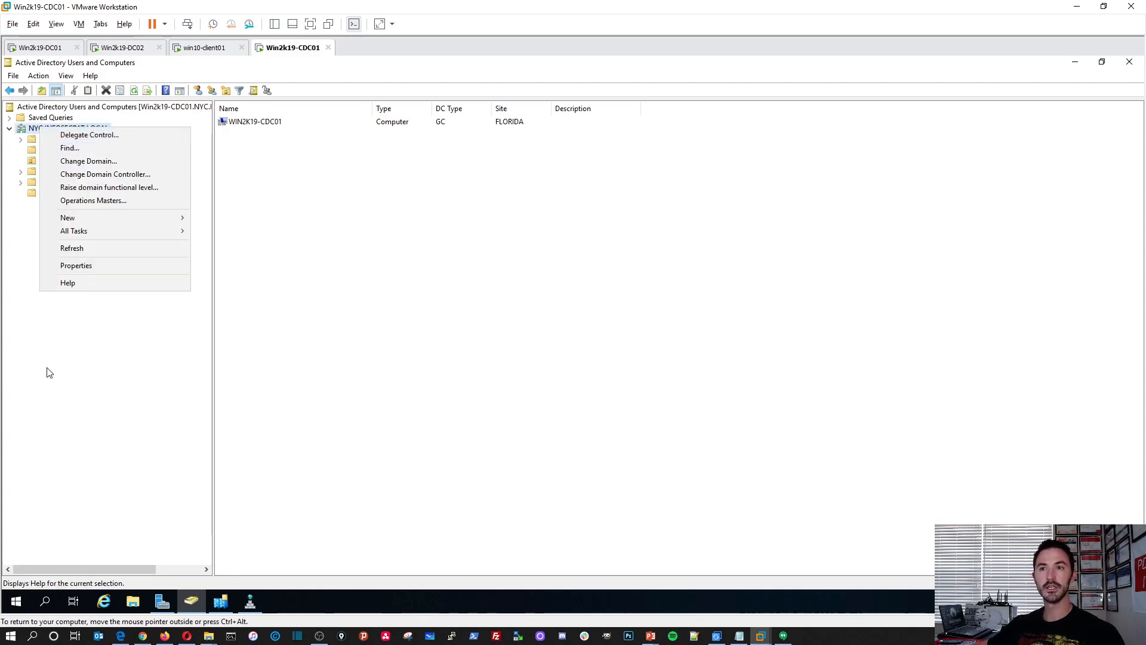
left_click(75, 358)
right_click(50, 128)
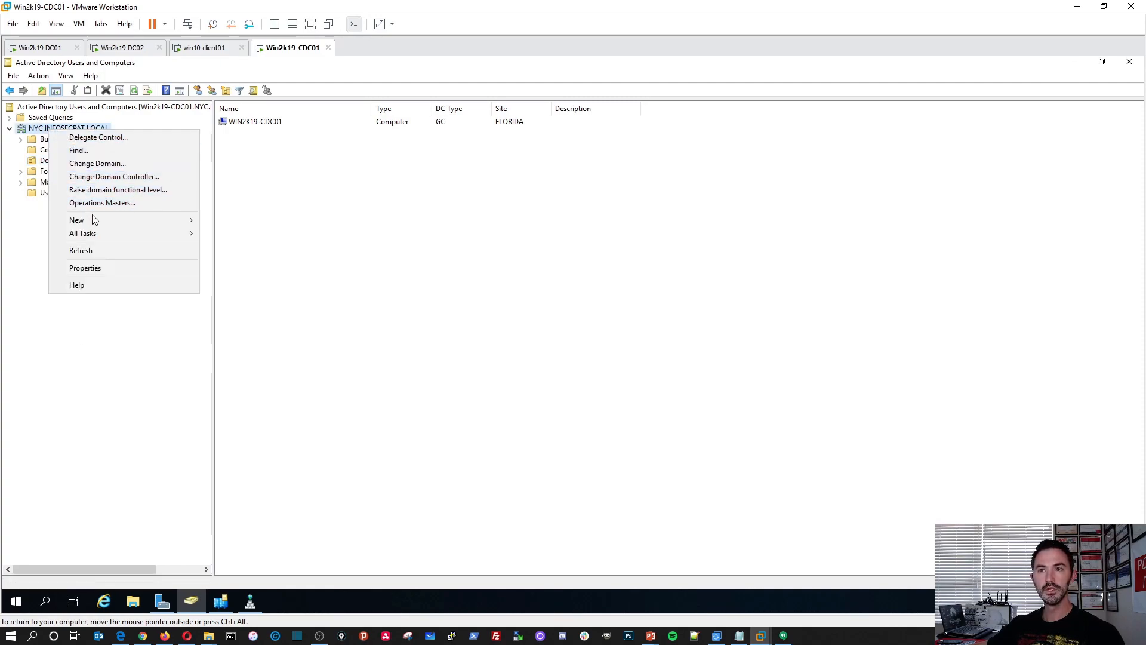
mouse_move(115, 221)
left_click(243, 311)
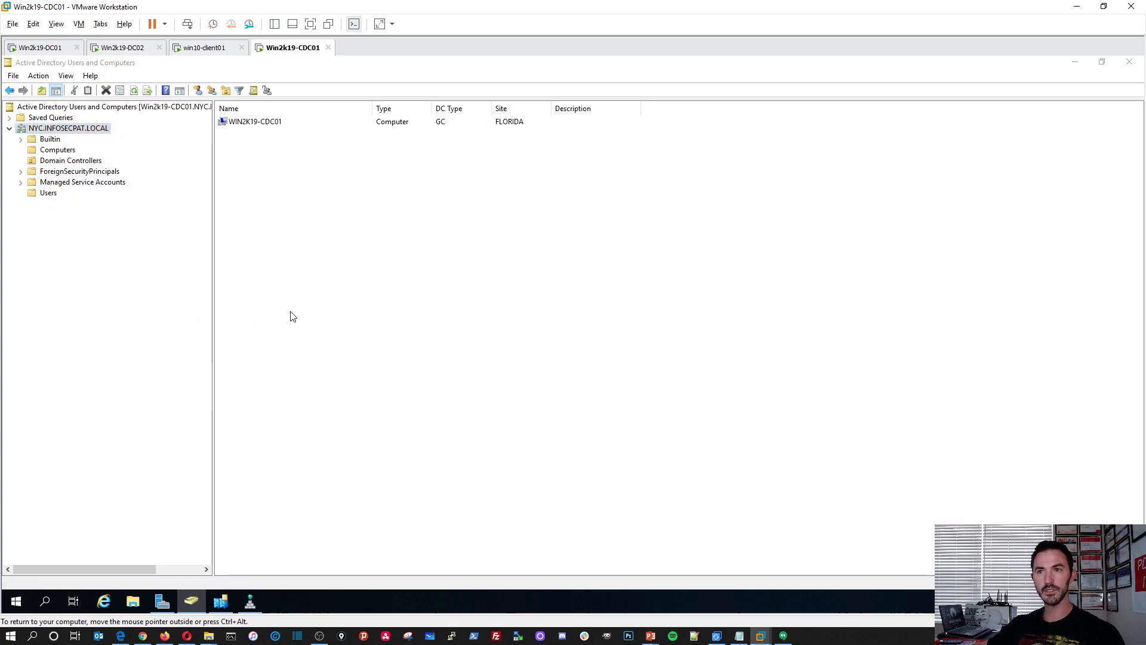
type("N")
type("EW YOUIR")
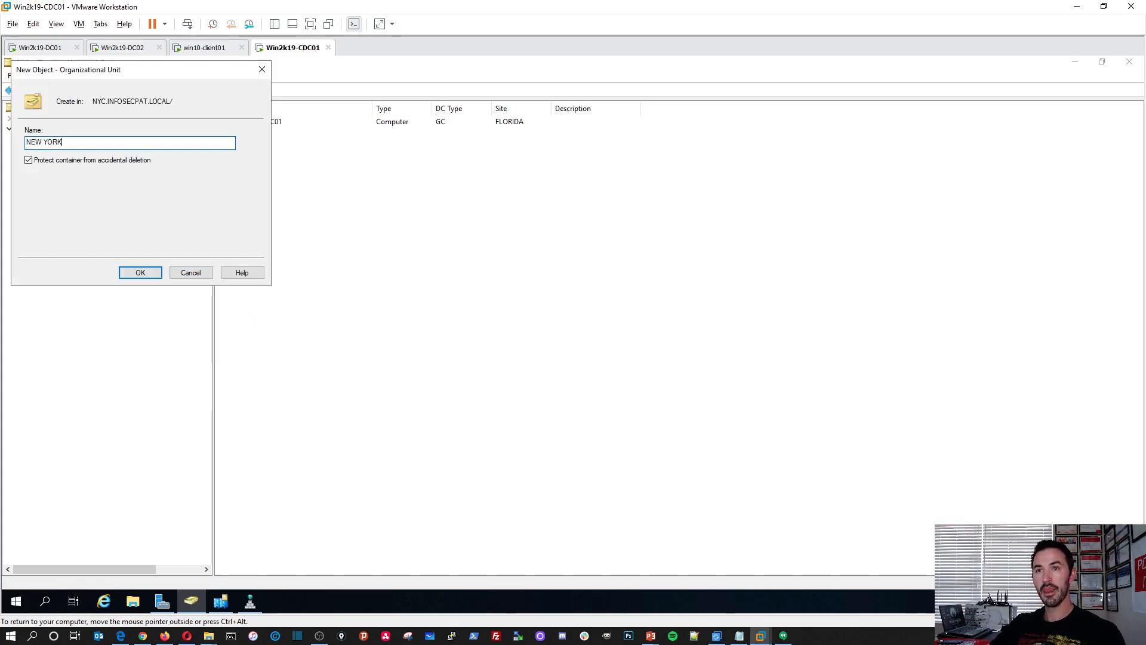
key("Return")
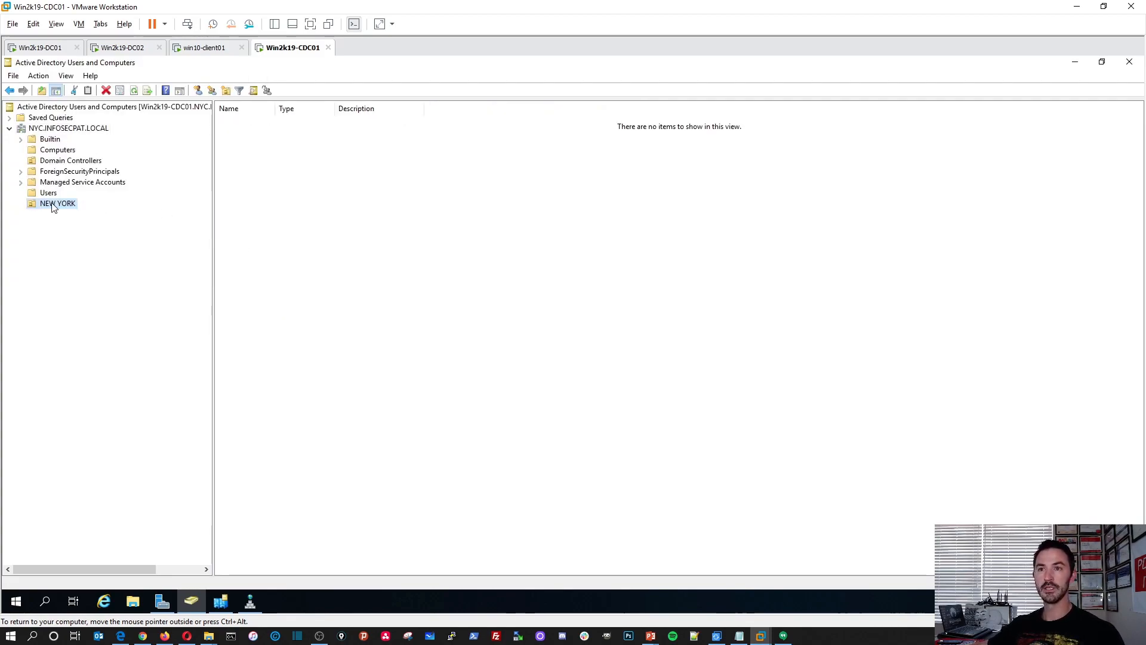
Create an organizational unit named Users inside the NEW YORK organizational unit.
right_click(52, 206)
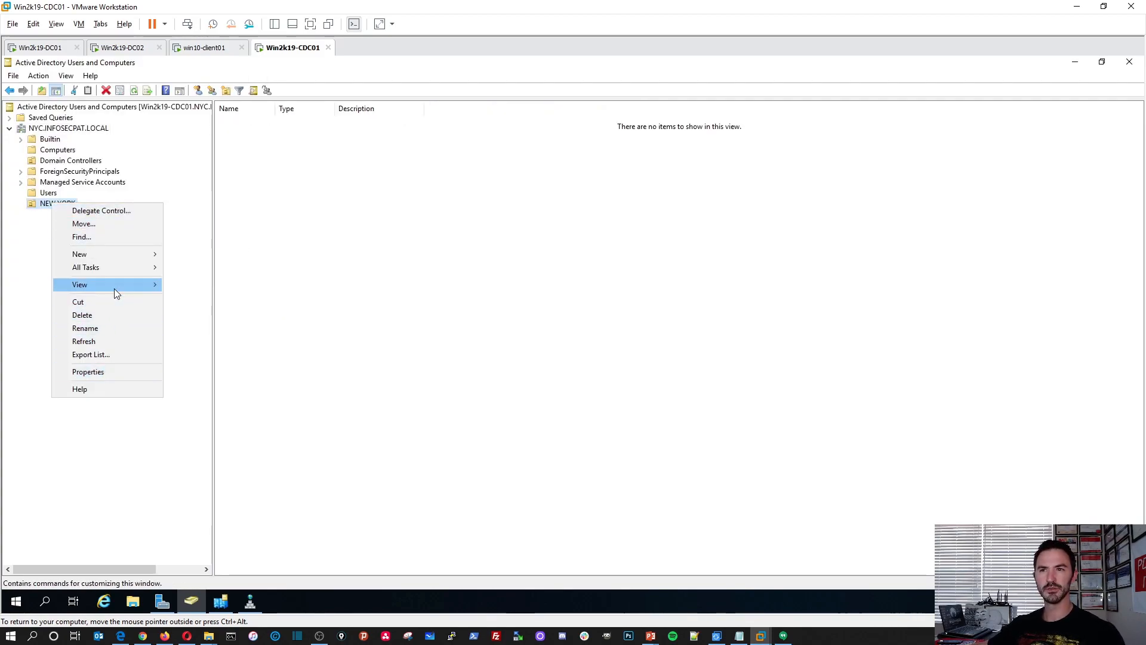
mouse_move(120, 285)
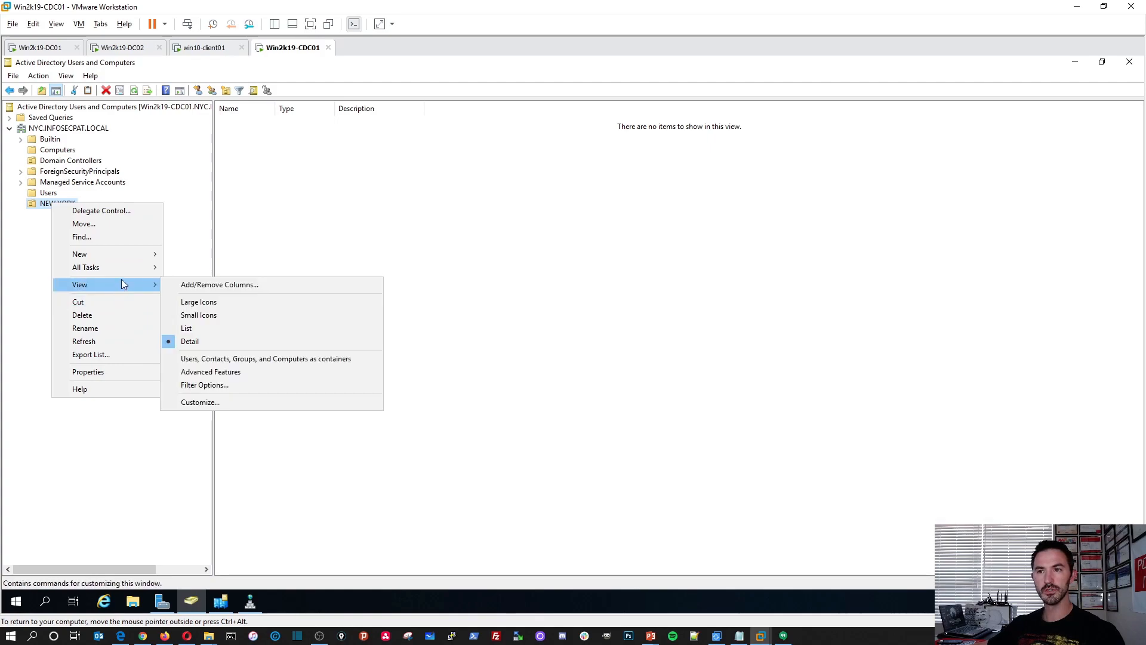
mouse_move(125, 257)
left_click(205, 346)
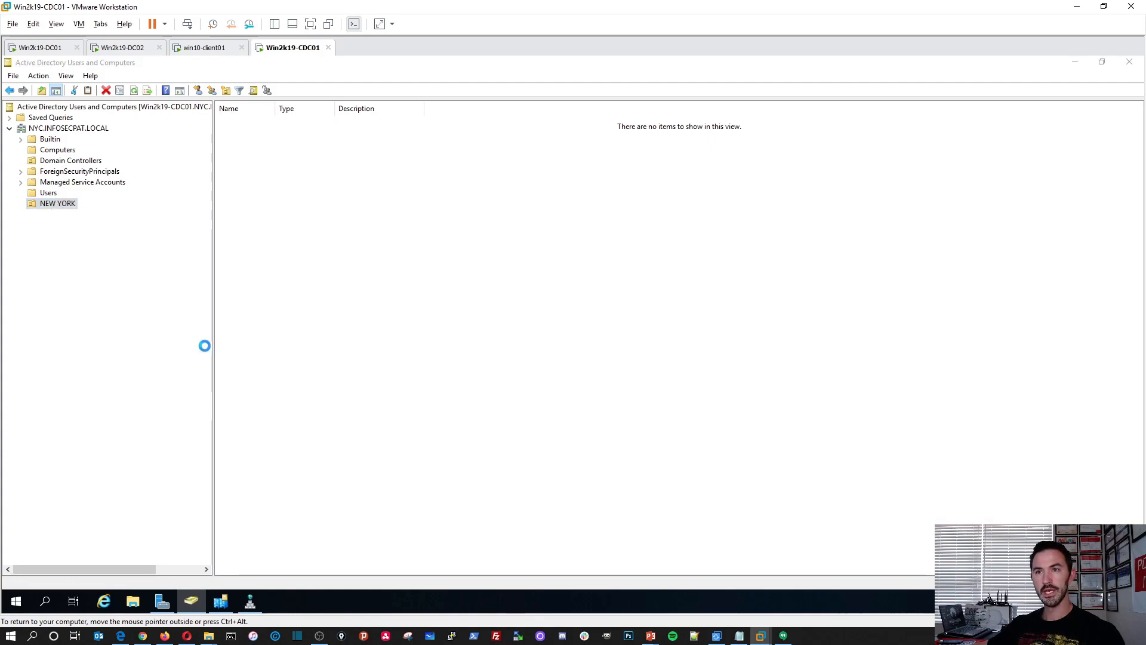
type("Users")
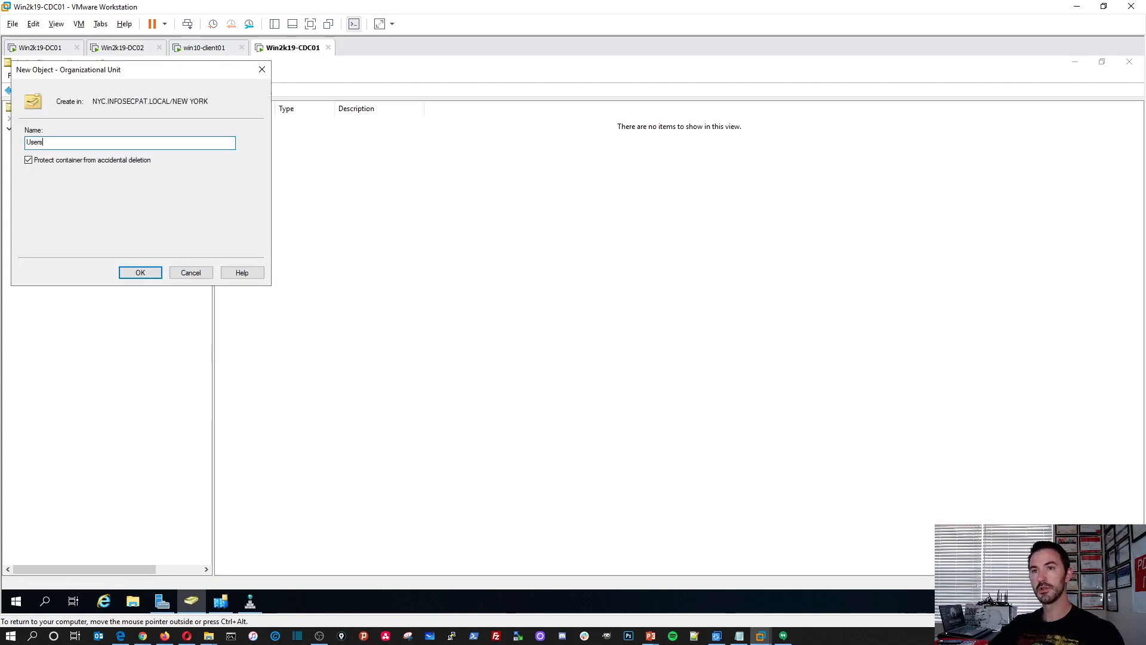
key("Return")
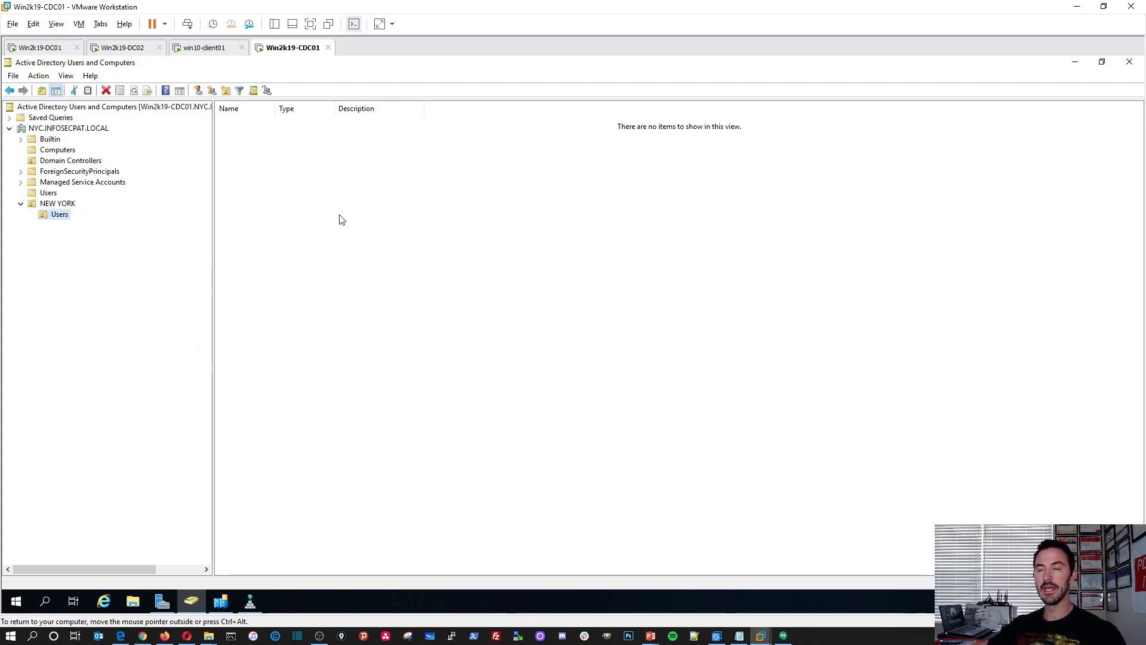
Start a new user object in the NEW YORK Users organizational unit with the first name User1.
right_click(294, 217)
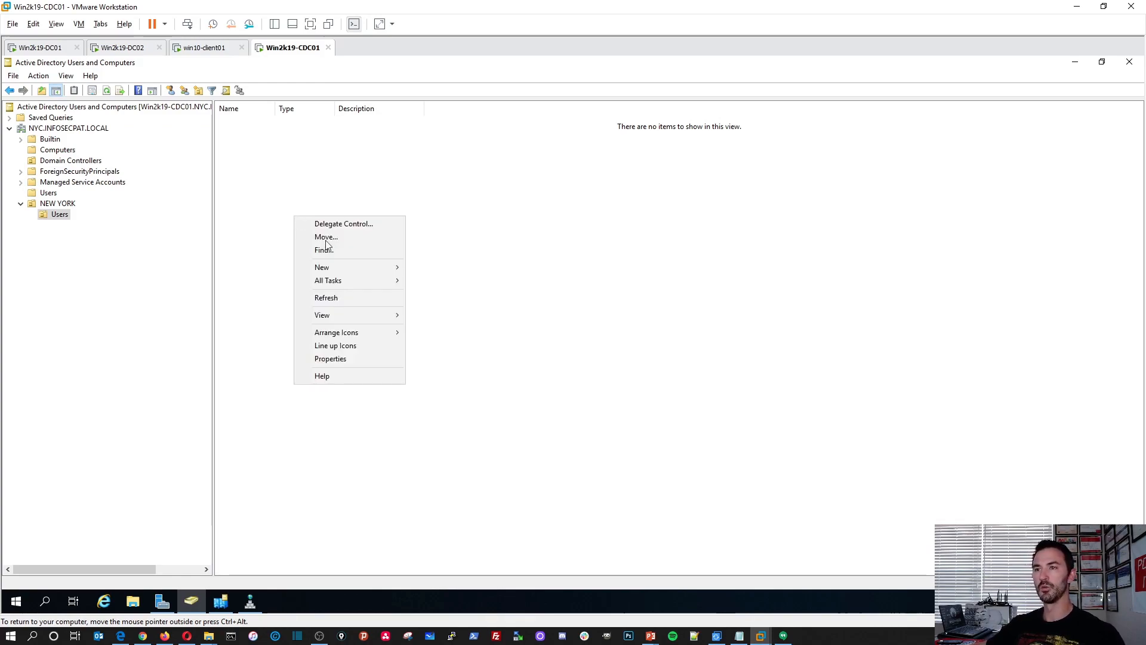
mouse_move(340, 267)
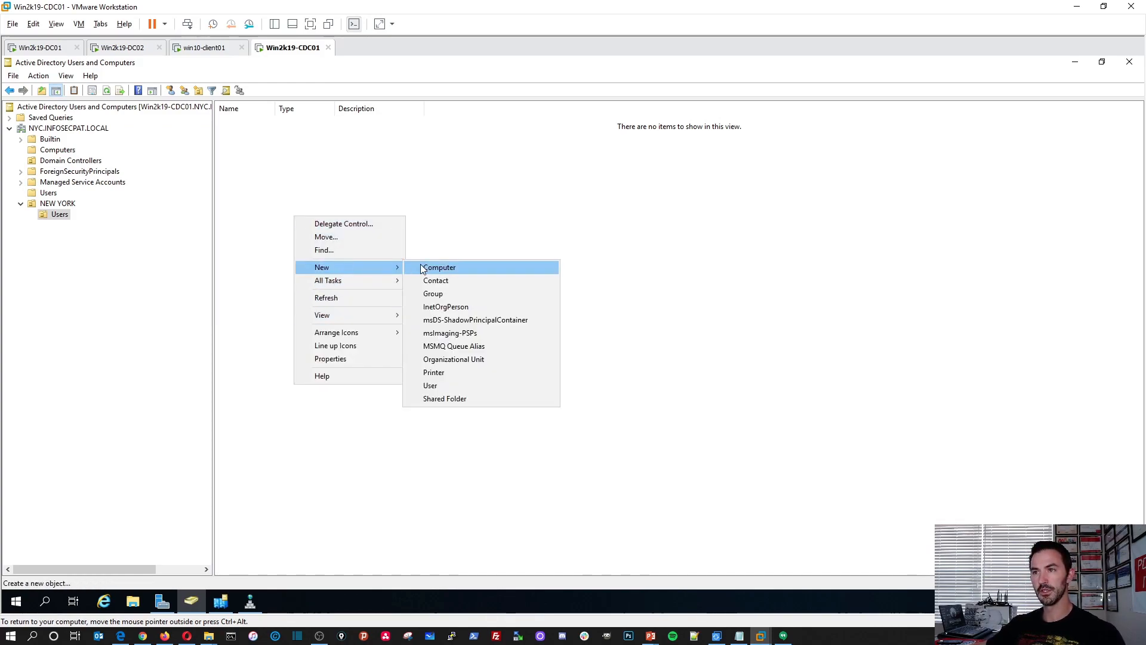
left_click(436, 388)
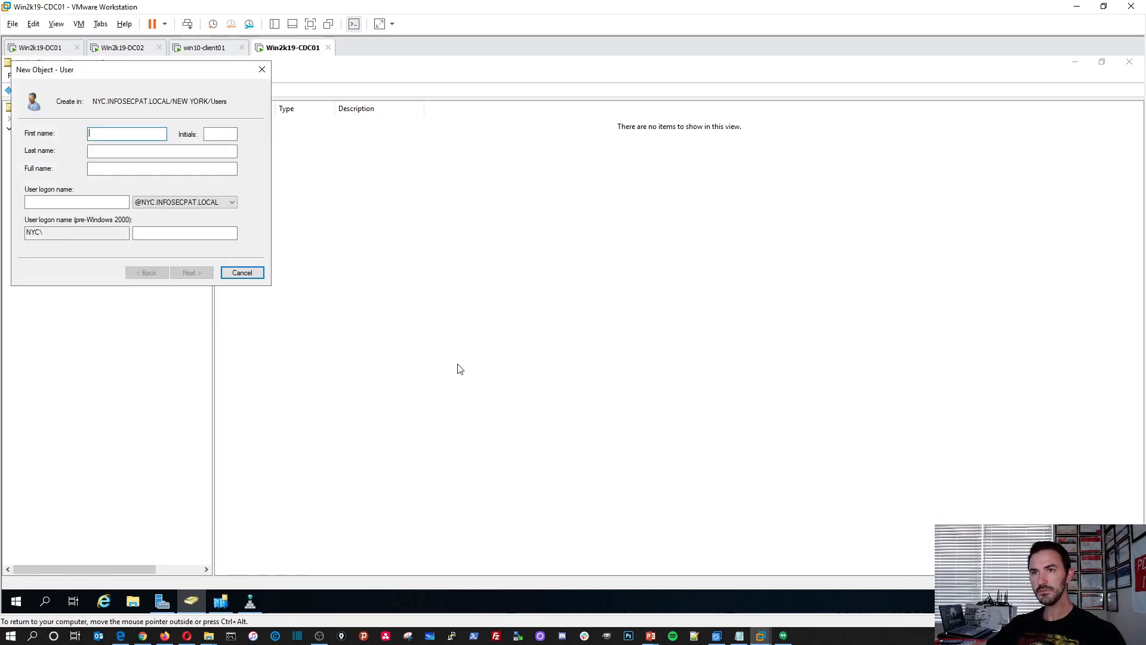
type("User1")
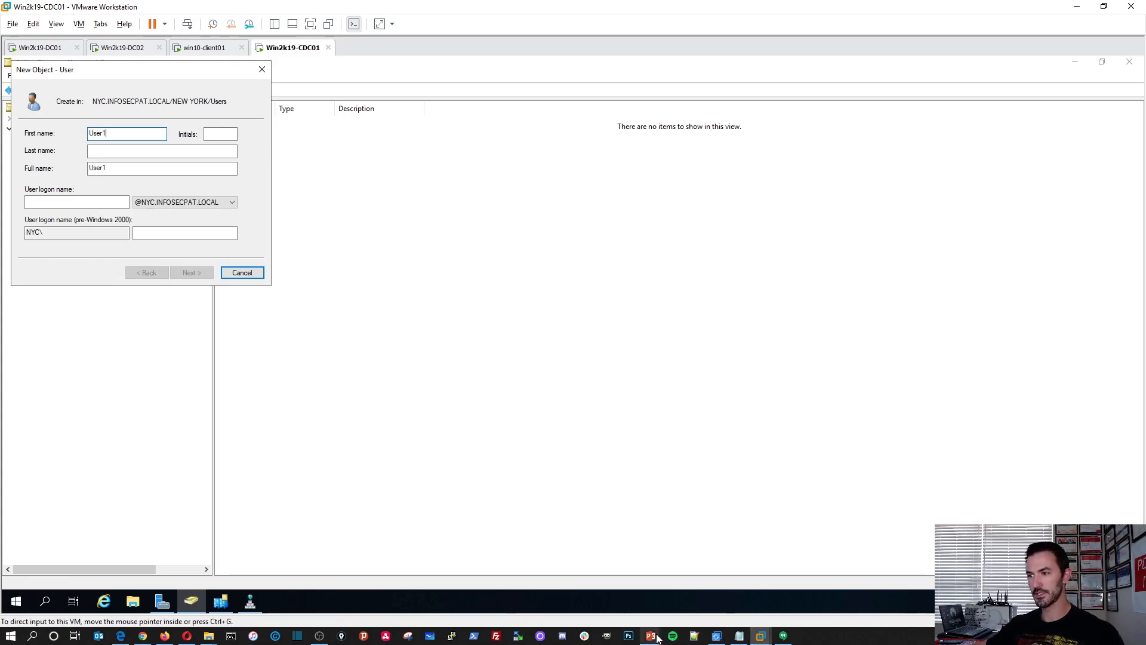
Switch to the PowerPoint presentation, review slide 13's instructions for the new domain user, and minimize it.
mouse_move(651, 635)
left_click(698, 605)
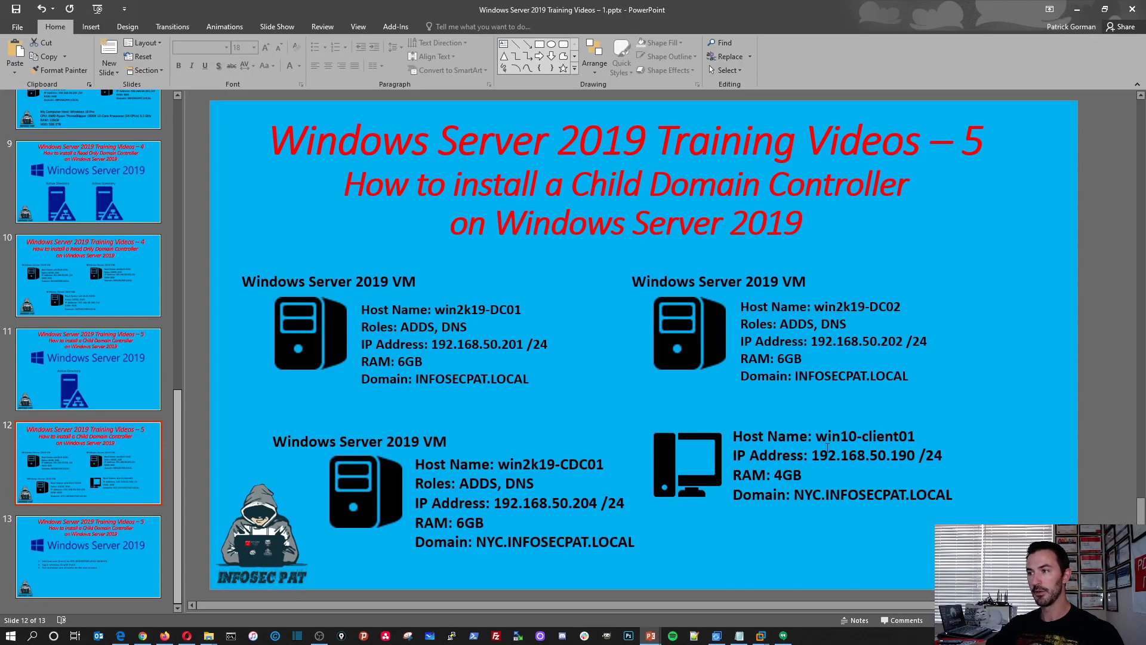
left_click(81, 540)
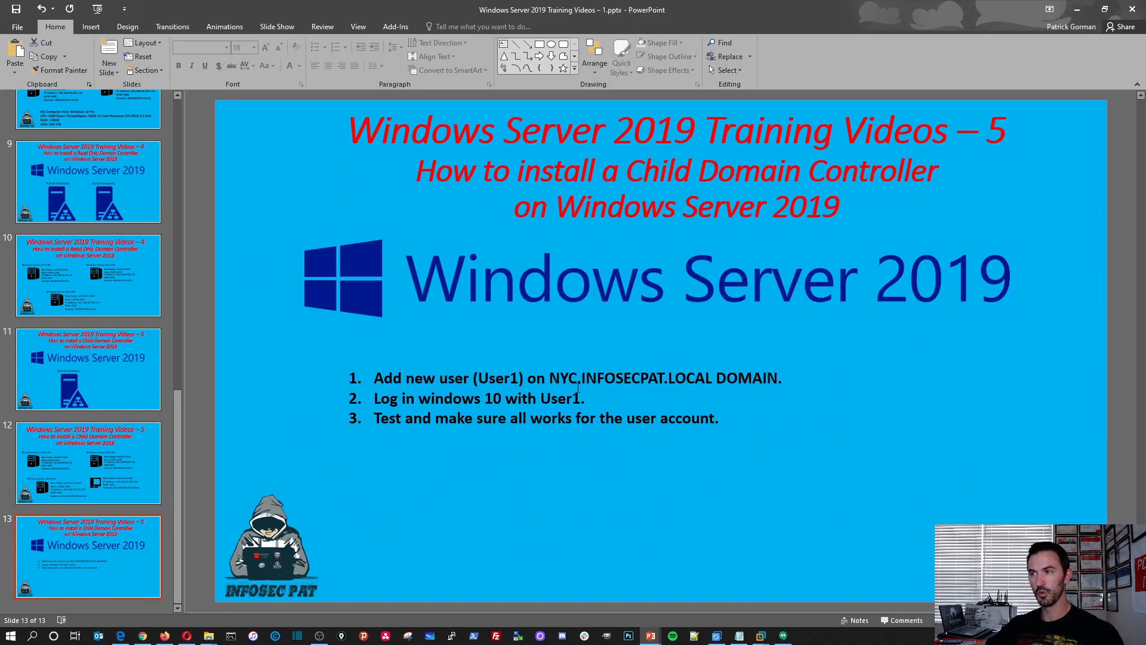
left_click(1077, 10)
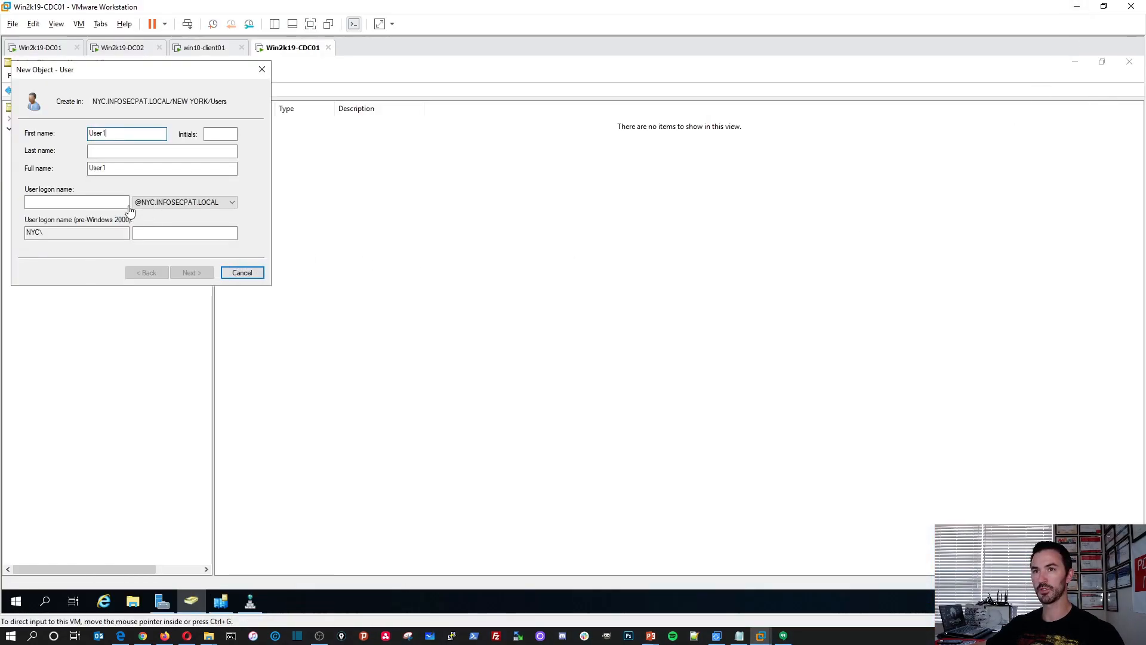
Set the new user's logon name to User1 and continue to the password settings.
left_click(90, 201)
type("User1")
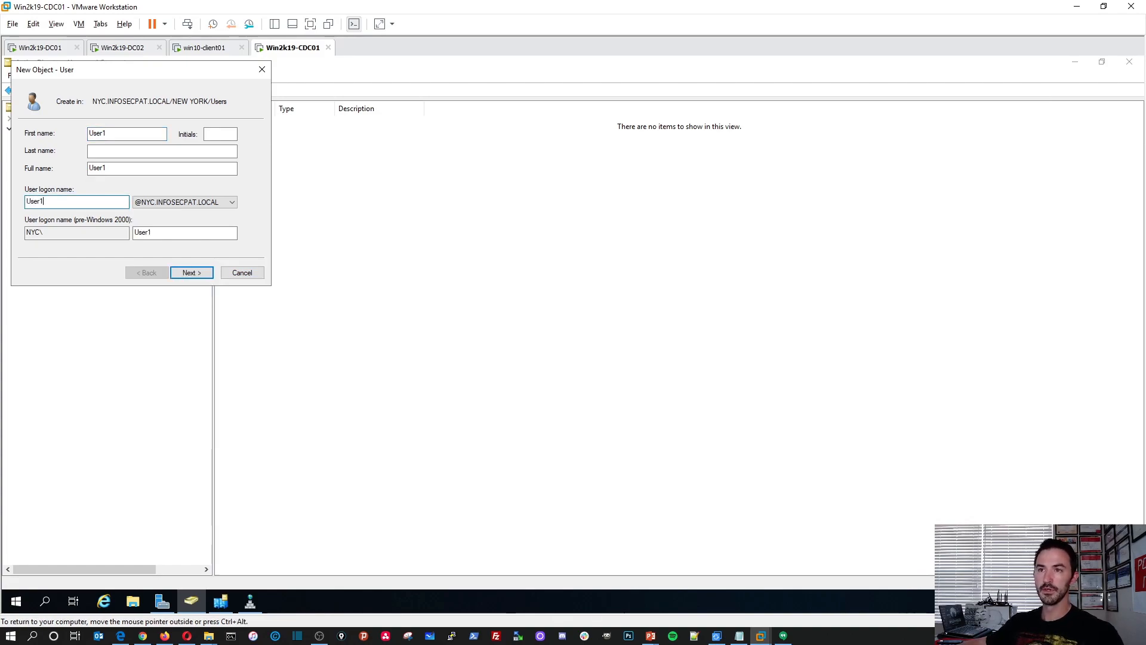
left_click(191, 272)
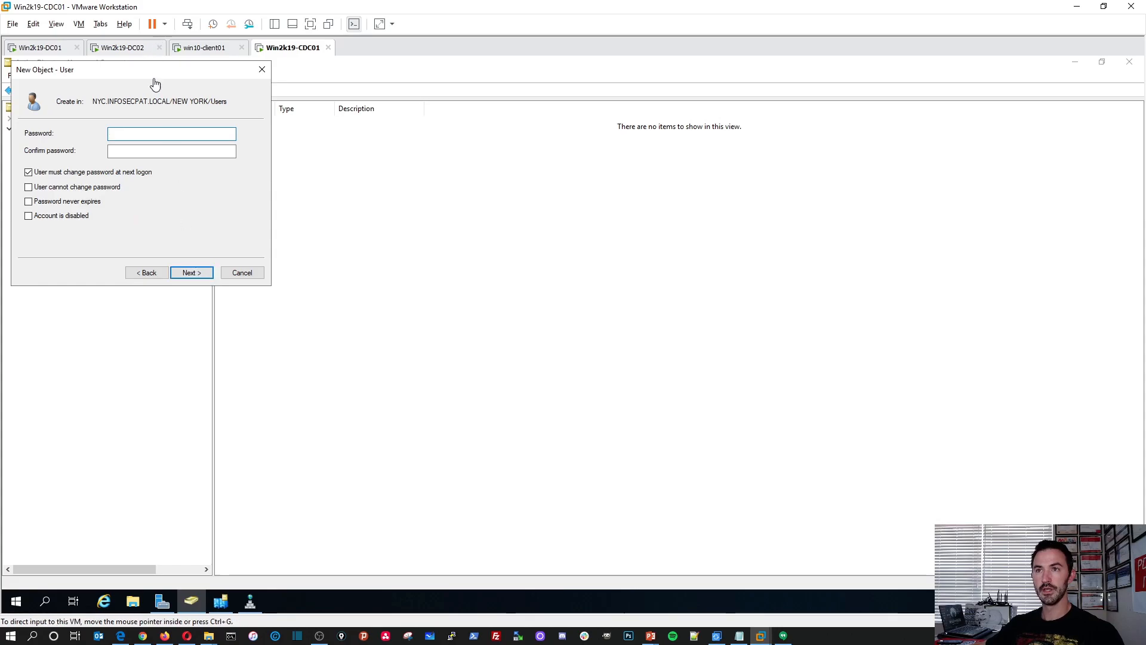
left_click_drag(287, 125, 350, 139)
left_click(320, 335)
left_click(330, 266)
left_click(332, 281)
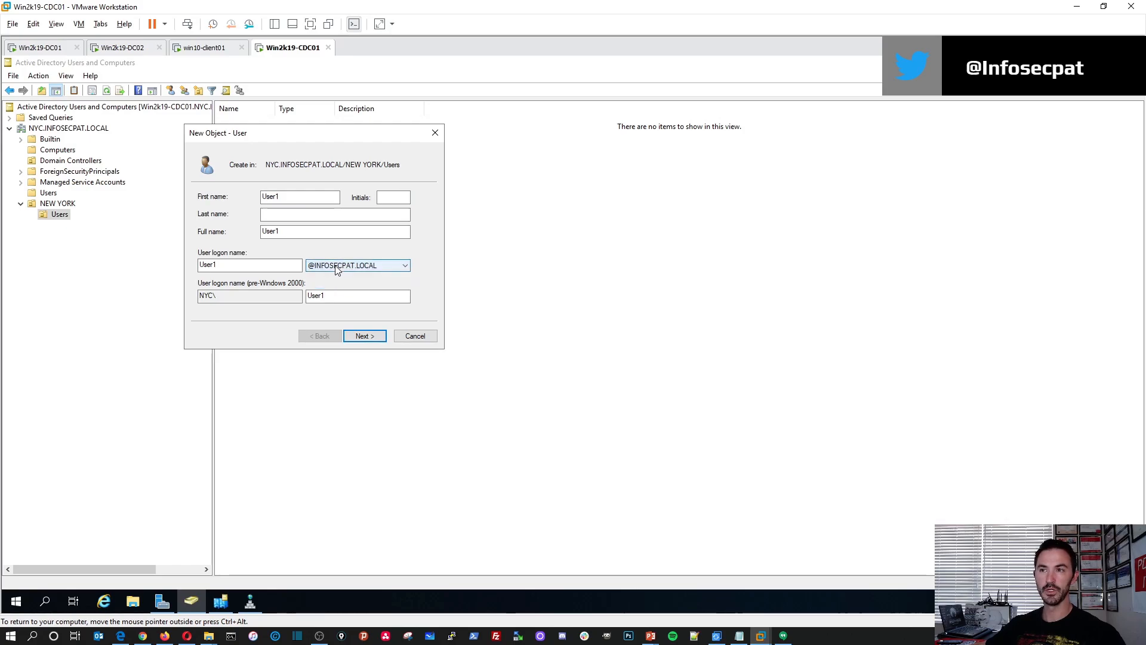
left_click(336, 267)
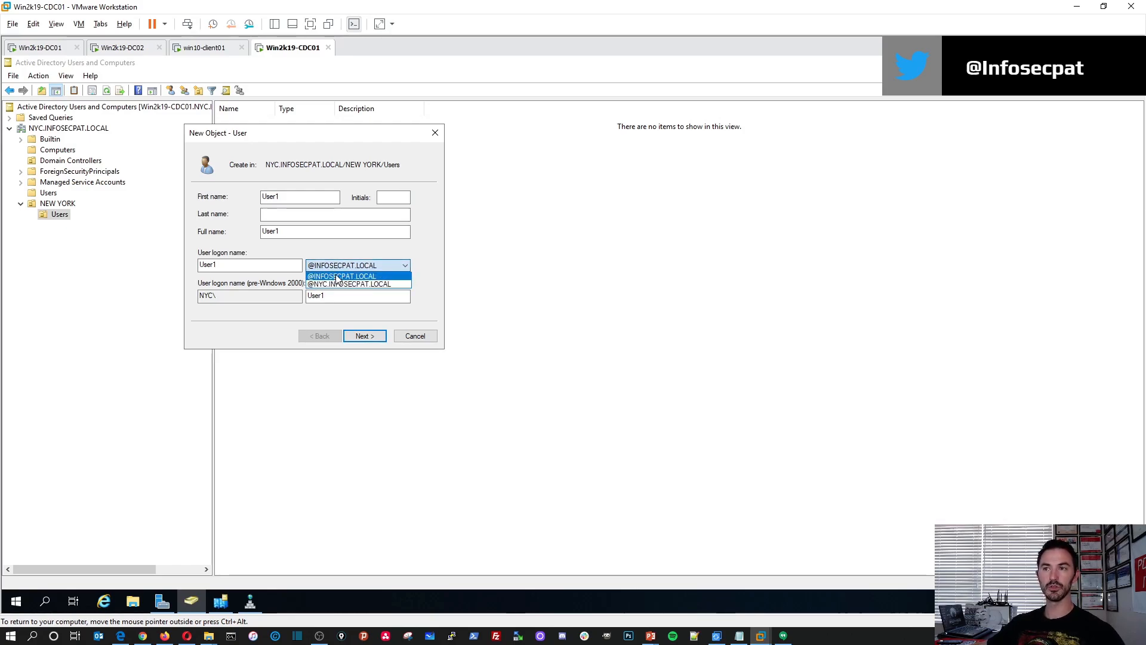
left_click(335, 284)
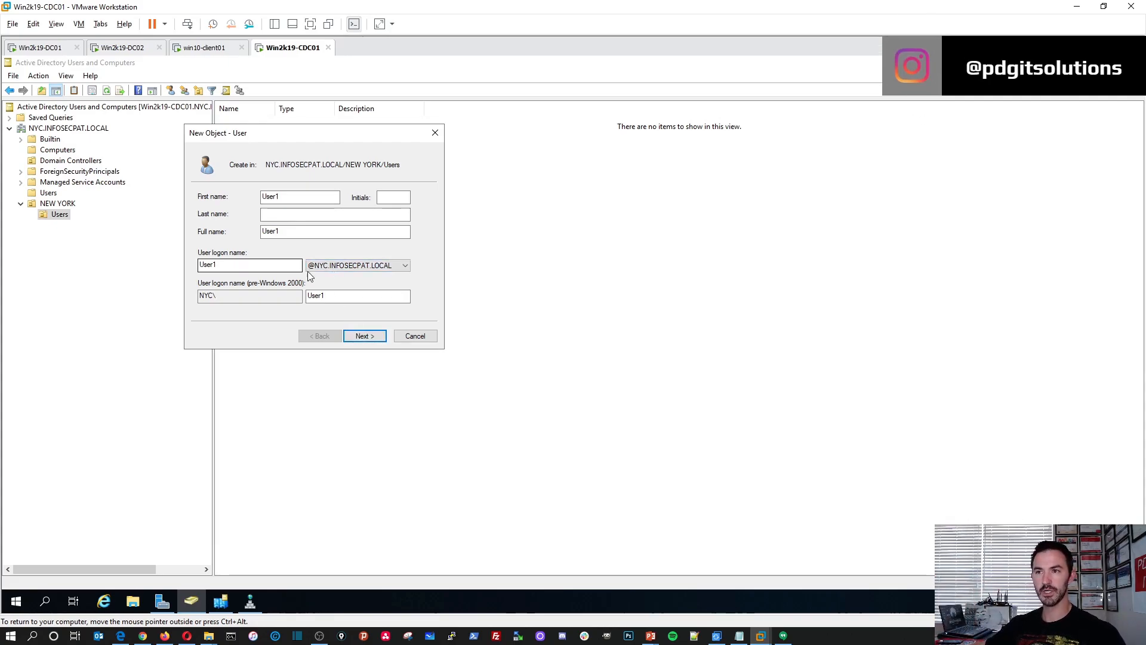
Continue to the password settings, then enter and confirm the account password for User1.
left_click(365, 336)
type("•••••••")
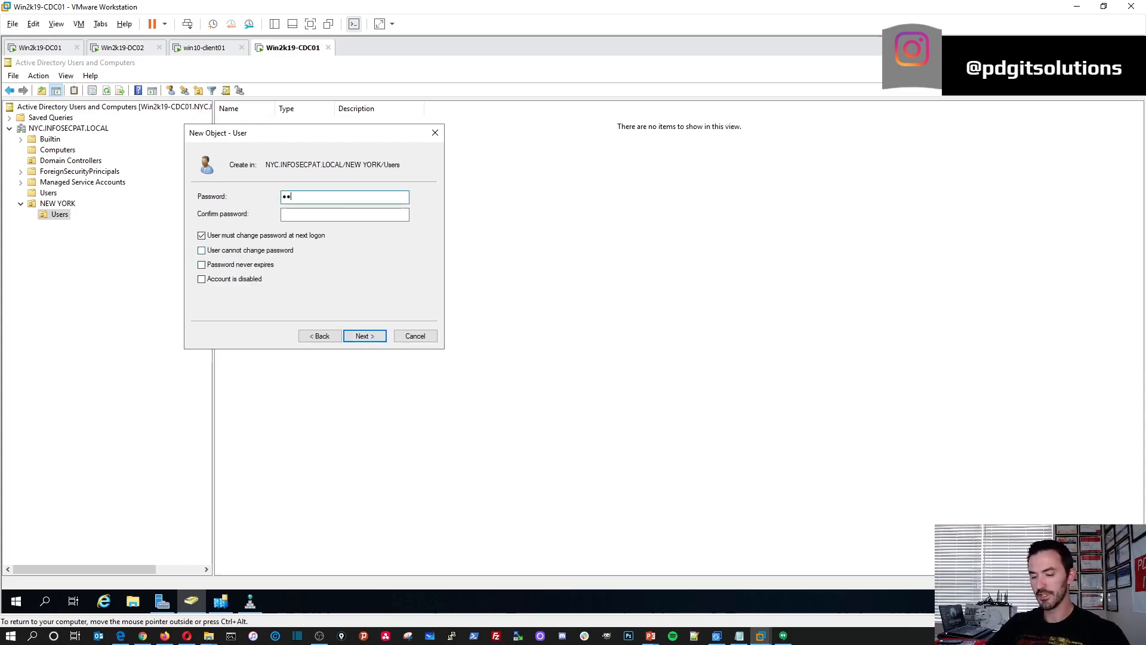
type("••••••")
key("Tab")
type("••")
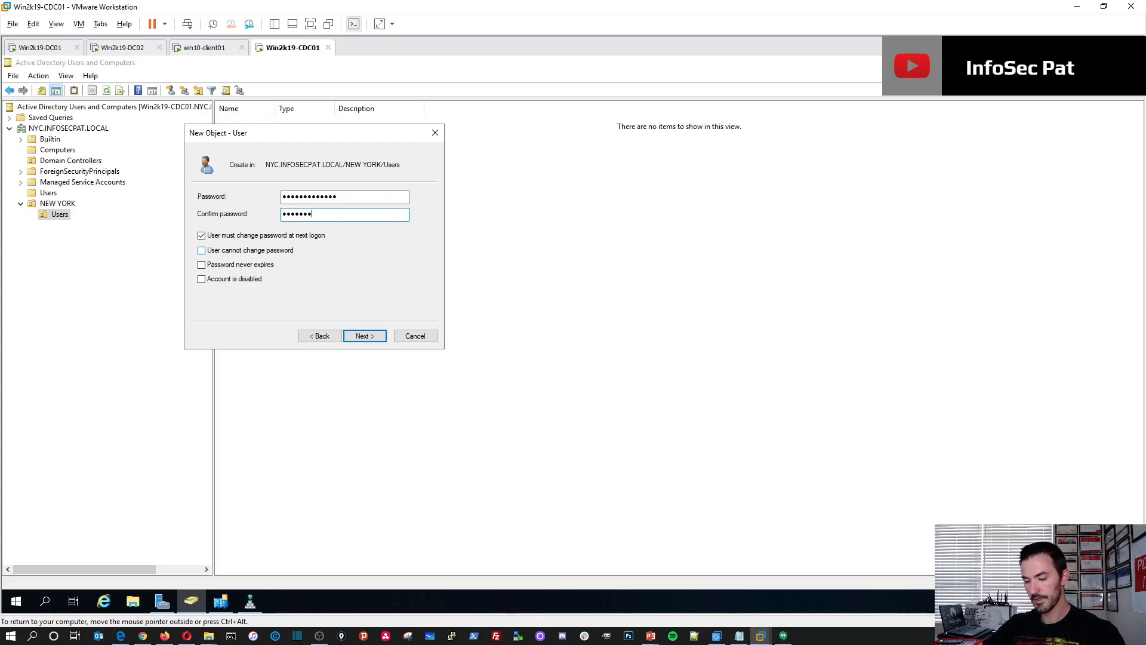
Disable the password change at next logon, enable User cannot change password and Password never expires, and finish creating User1.
left_click(234, 235)
left_click(227, 251)
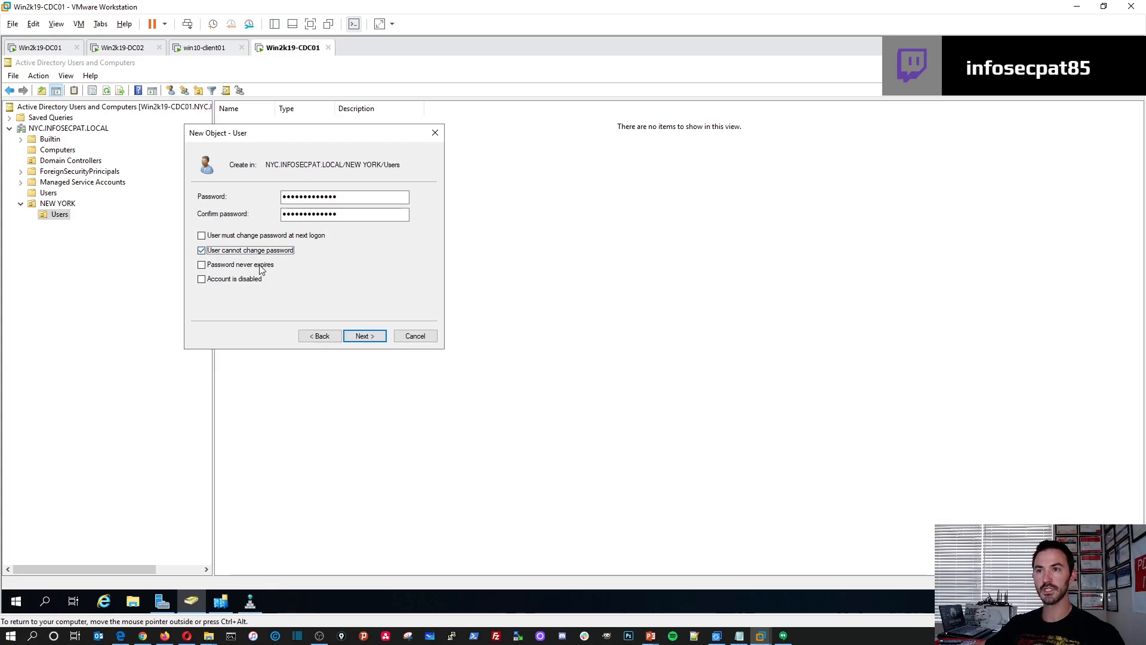
left_click(230, 266)
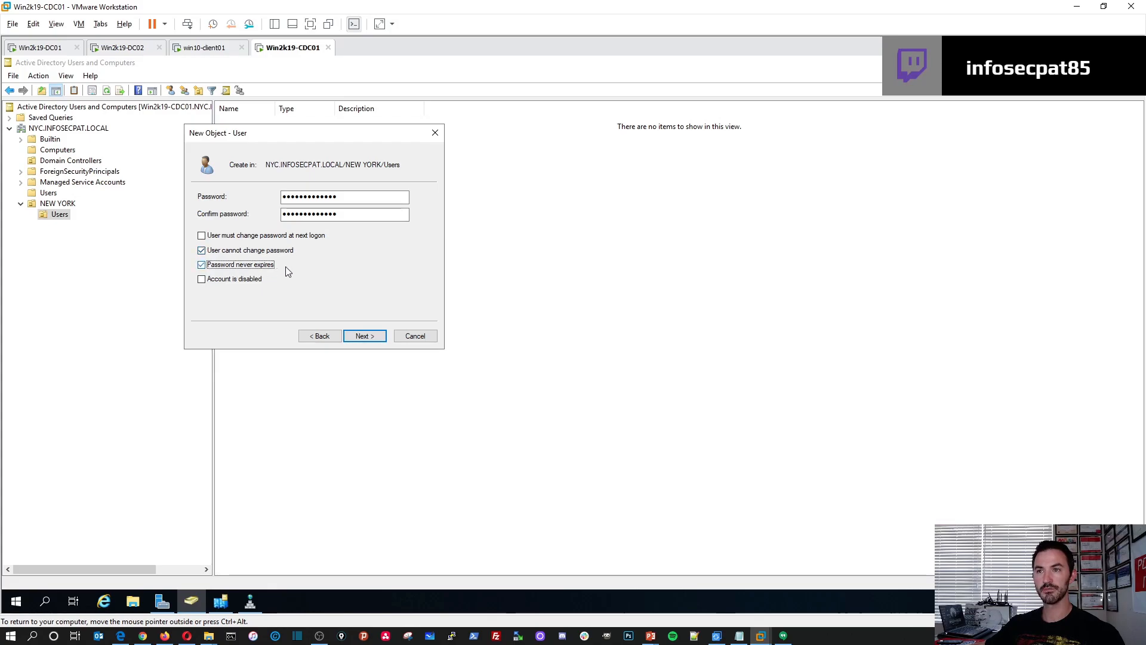
left_click(362, 336)
left_click(362, 338)
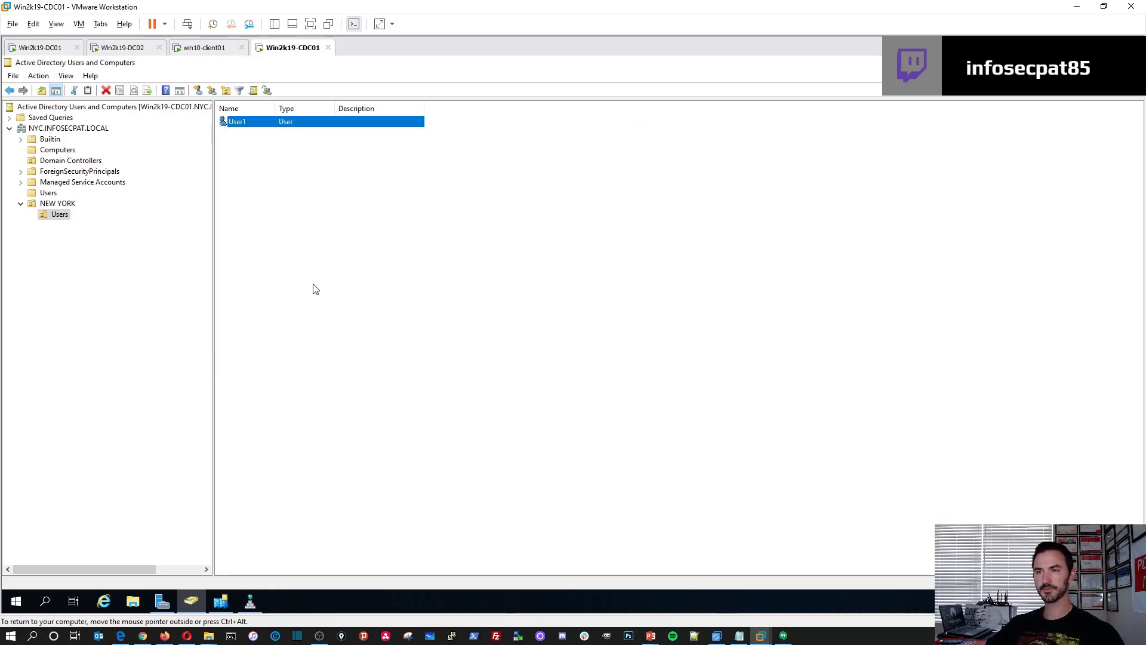
left_click(302, 224)
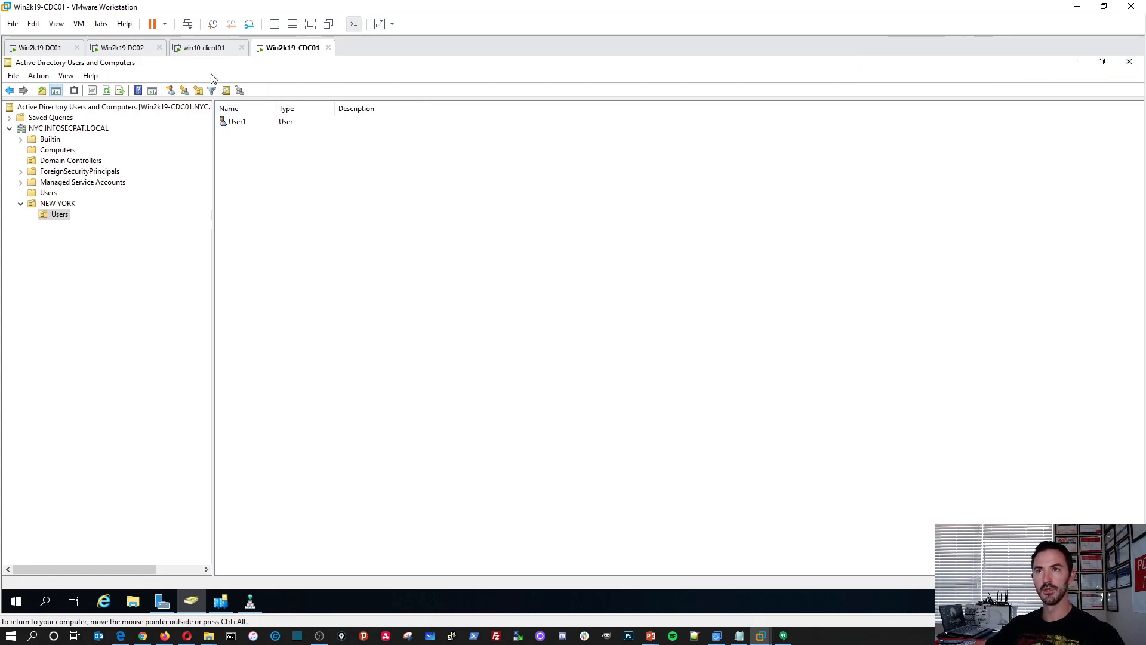
Switch to the win10-client01 virtual machine, view its shut down and sign out options, and dismiss them.
left_click(206, 52)
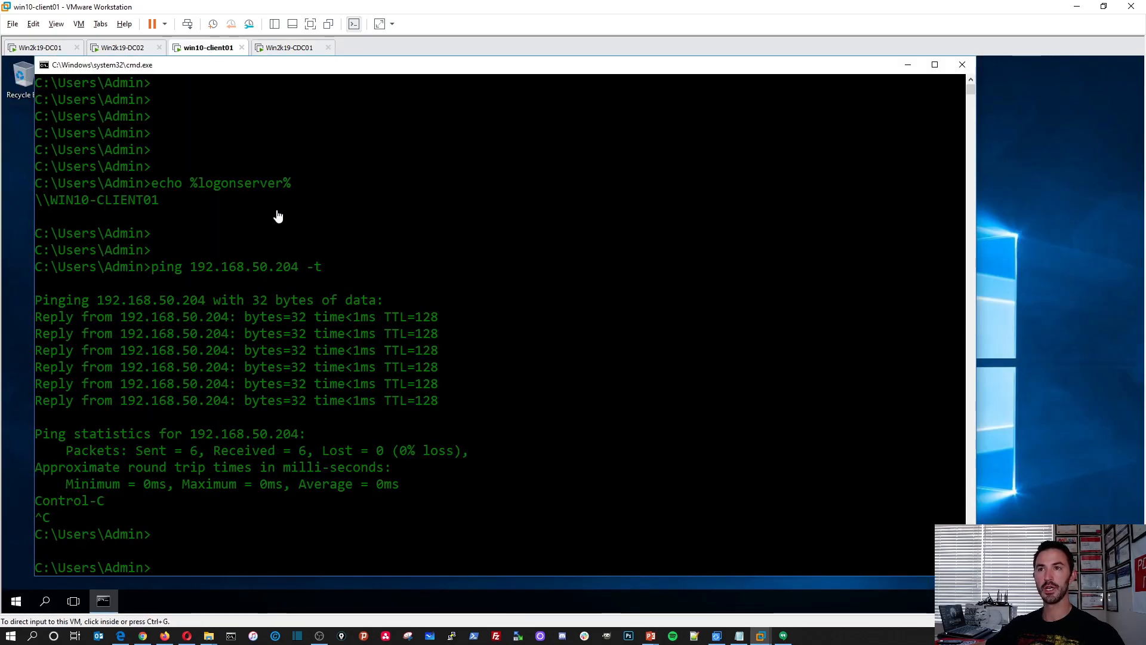
right_click(17, 603)
mouse_move(52, 570)
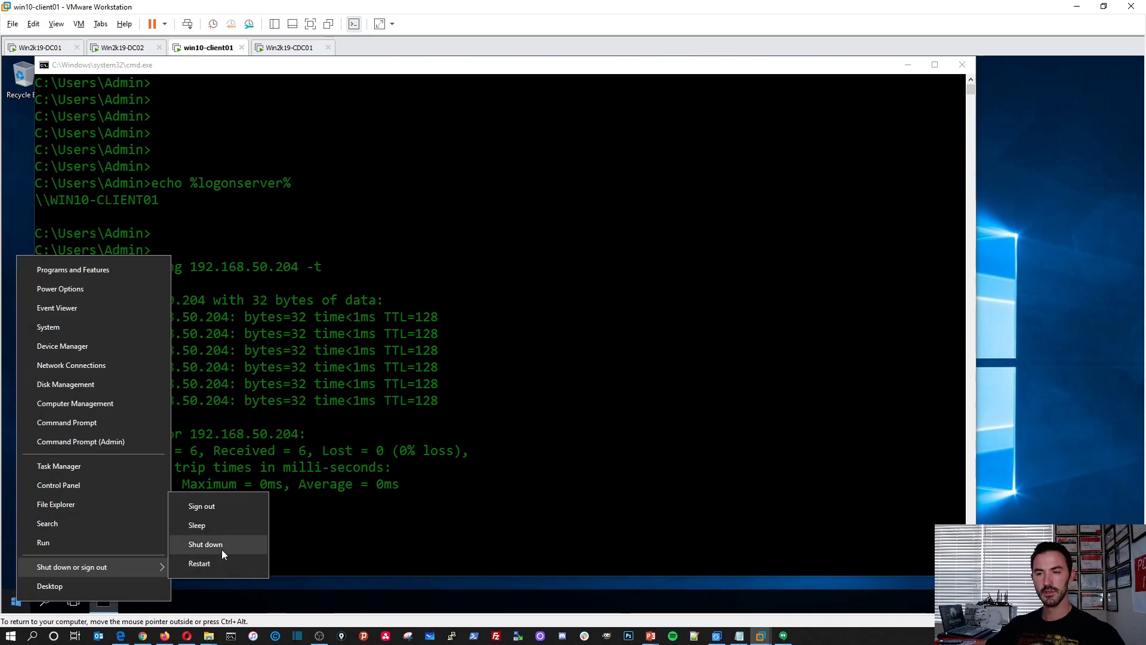
left_click(762, 178)
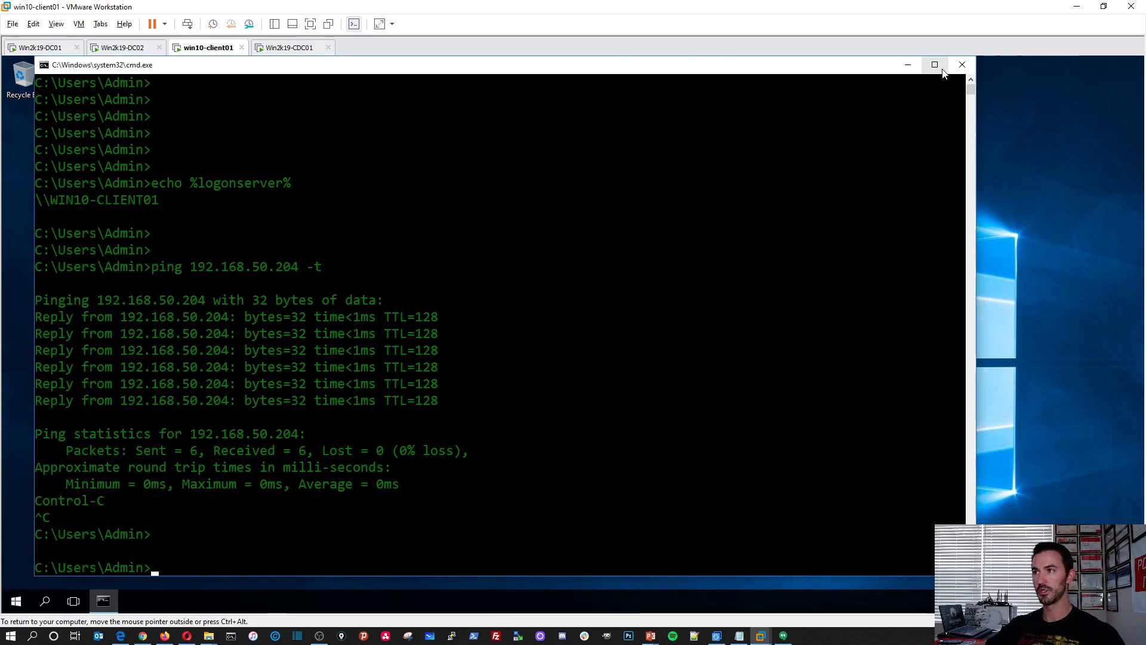
Close the command prompt and open win10-client01's computer name and domain change settings from its system information.
left_click(962, 65)
right_click(22, 602)
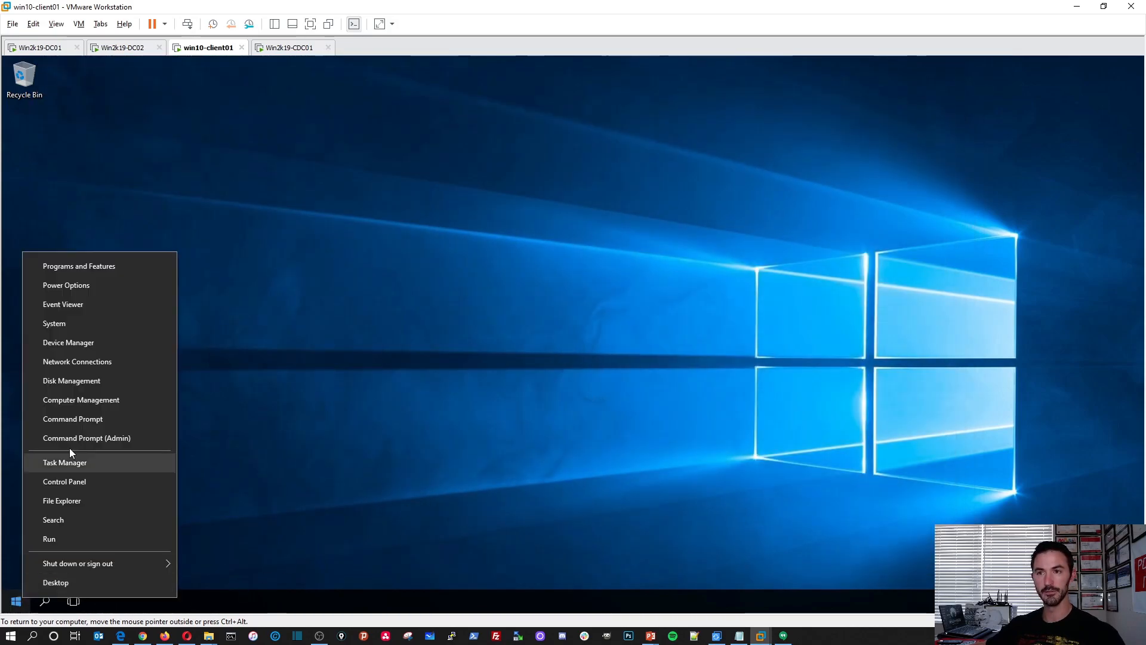
left_click(76, 323)
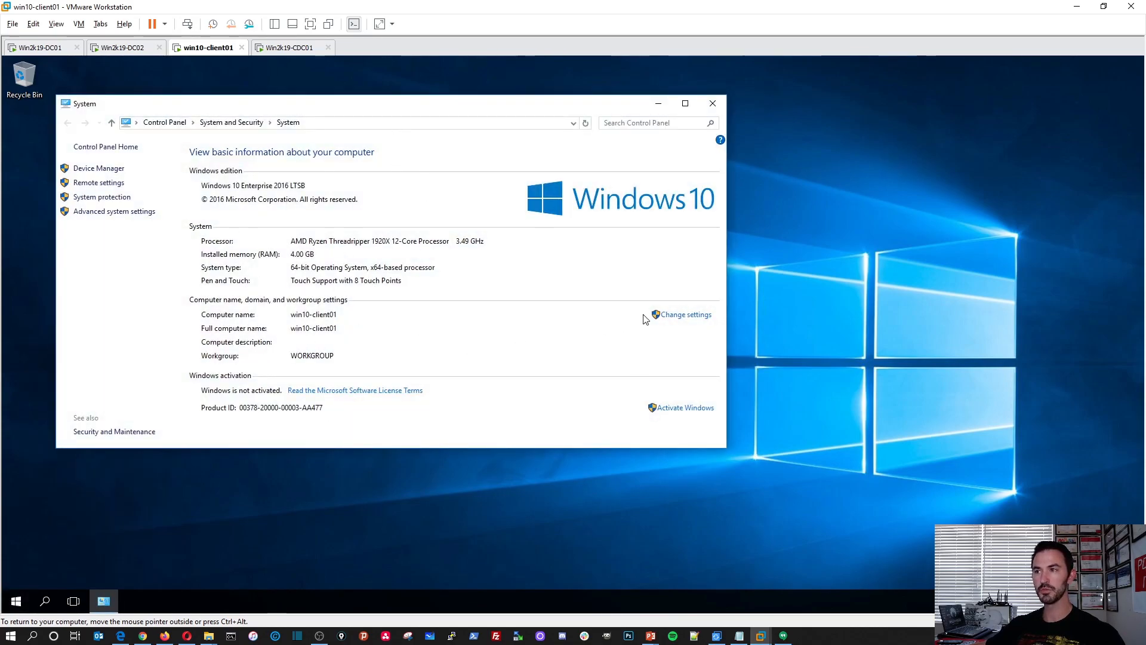
left_click(680, 317)
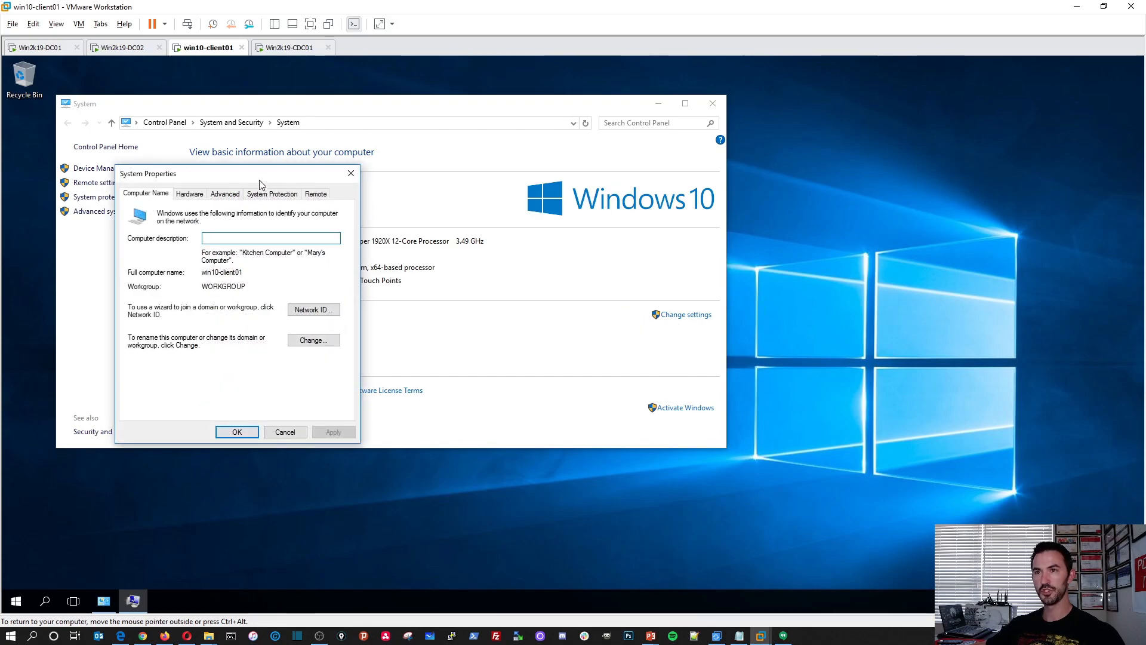
left_click_drag(261, 180, 381, 173)
left_click(429, 340)
Make the computer a member of the nyc.infosecpat.local domain and submit the change.
left_click(284, 333)
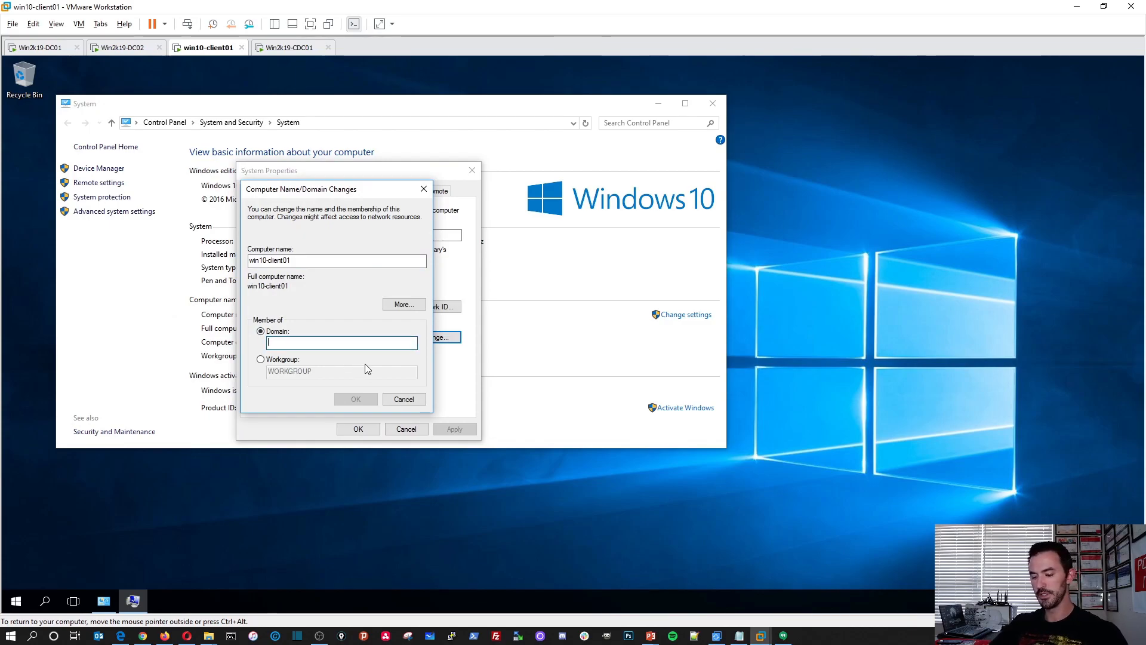
type("nyc.")
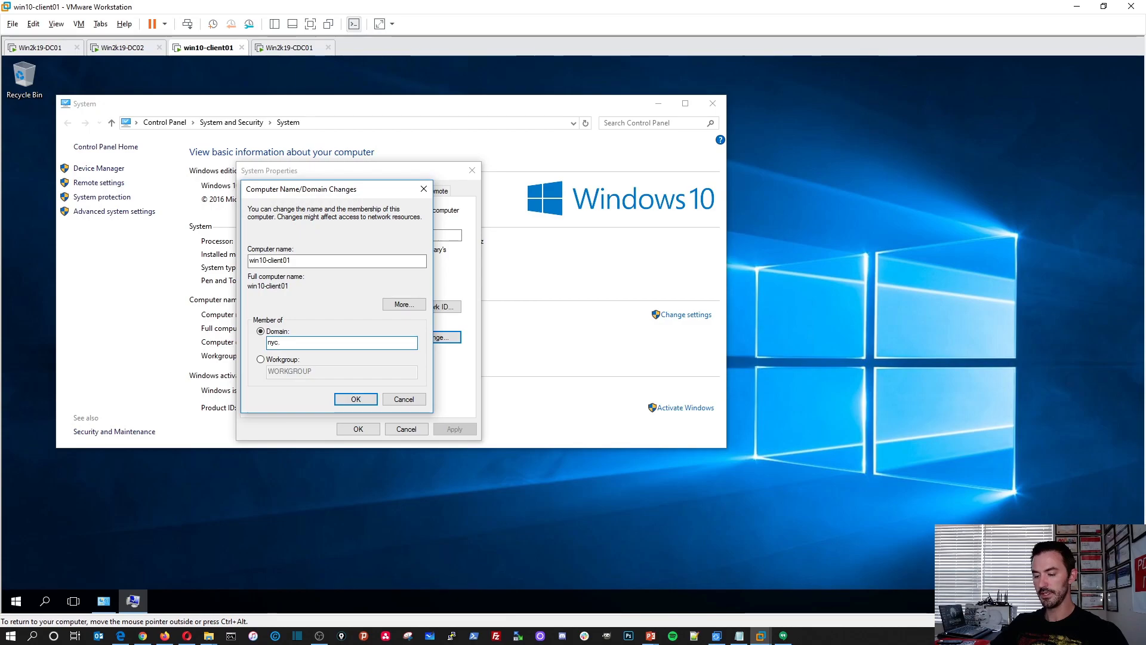
type("infosecpat")
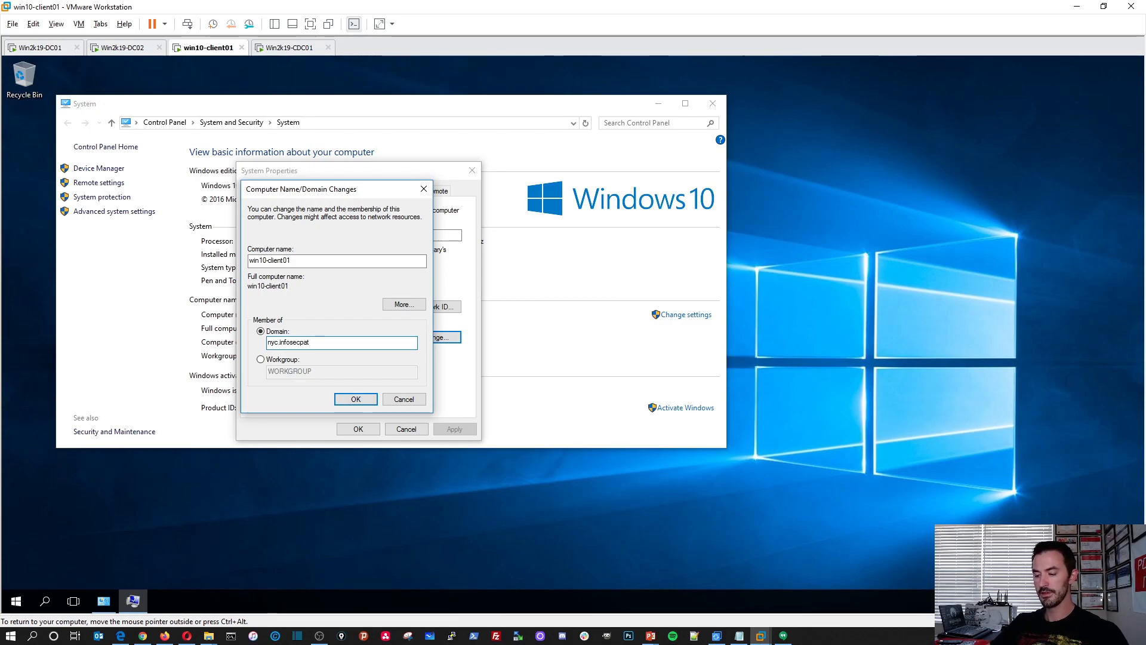
type(".local")
key("Return")
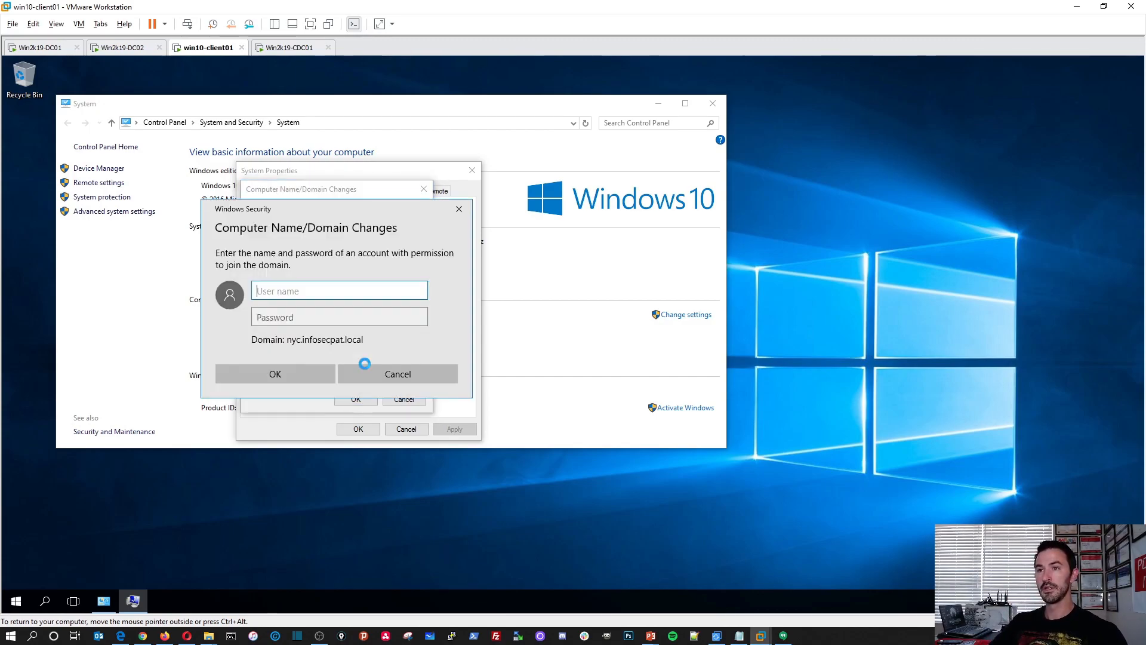
type("Admi")
key("BackSpace")
key("BackSpace")
key("BackSpace")
key("BackSpace")
type("NYC\\")
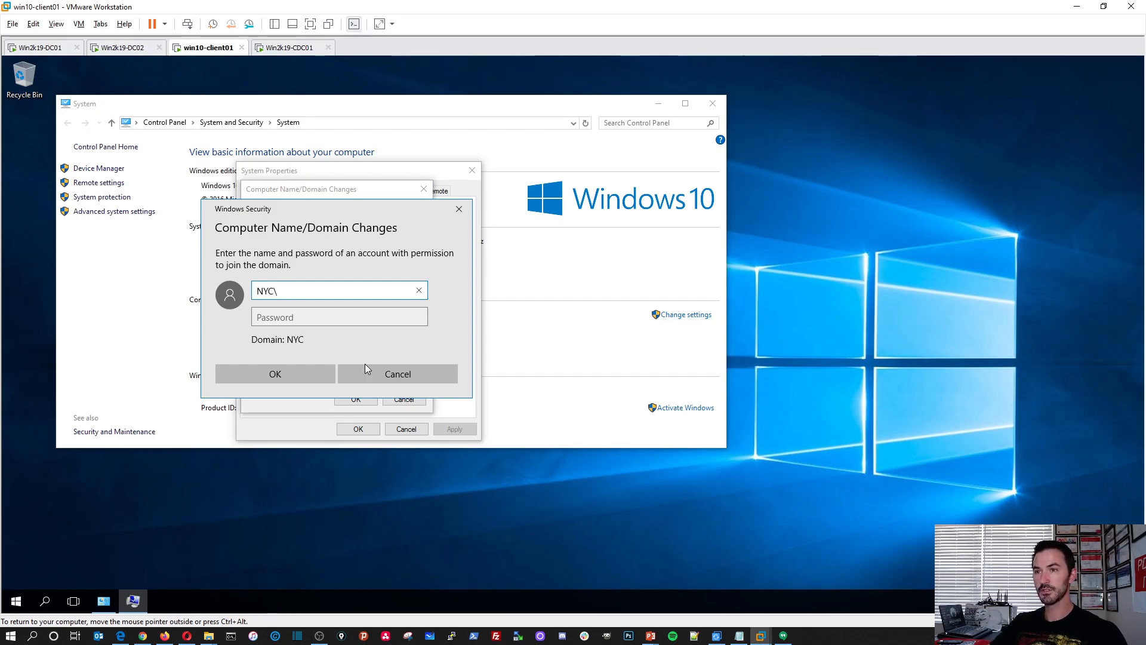
key("BackSpace")
key("BackSpace")
key("BackSpace")
key("BackSpace")
Authorize the domain join with the Administrator account and its password.
type("Administrat")
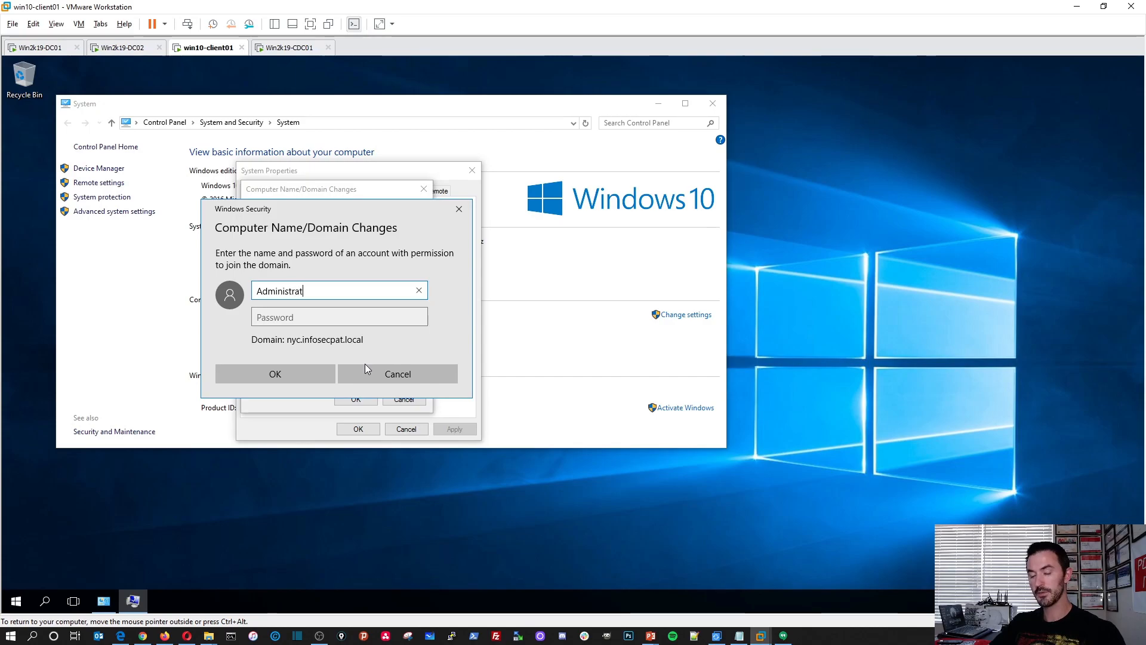
key("BackSpace")
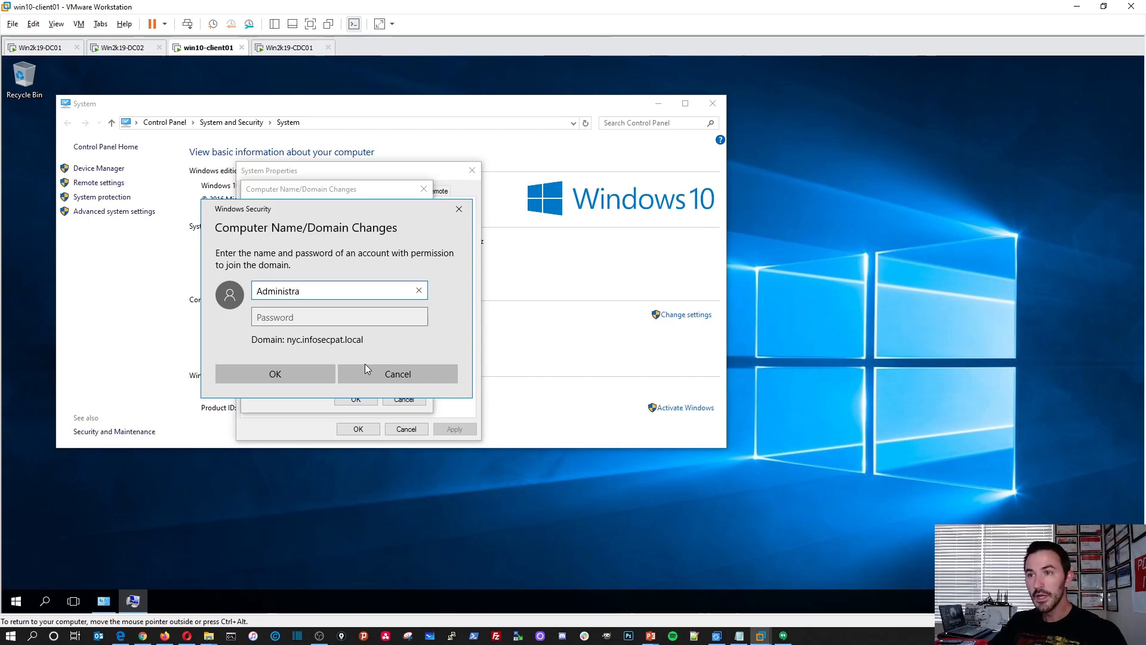
type("tor")
key("Tab")
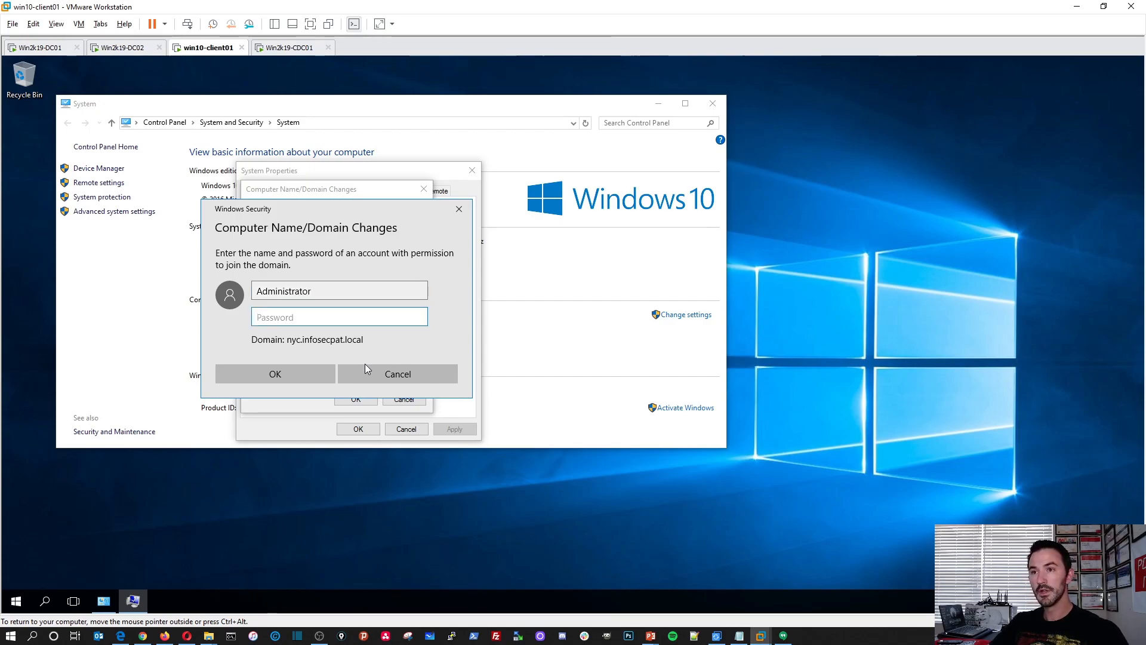
type("•••••••••••••")
key("Return")
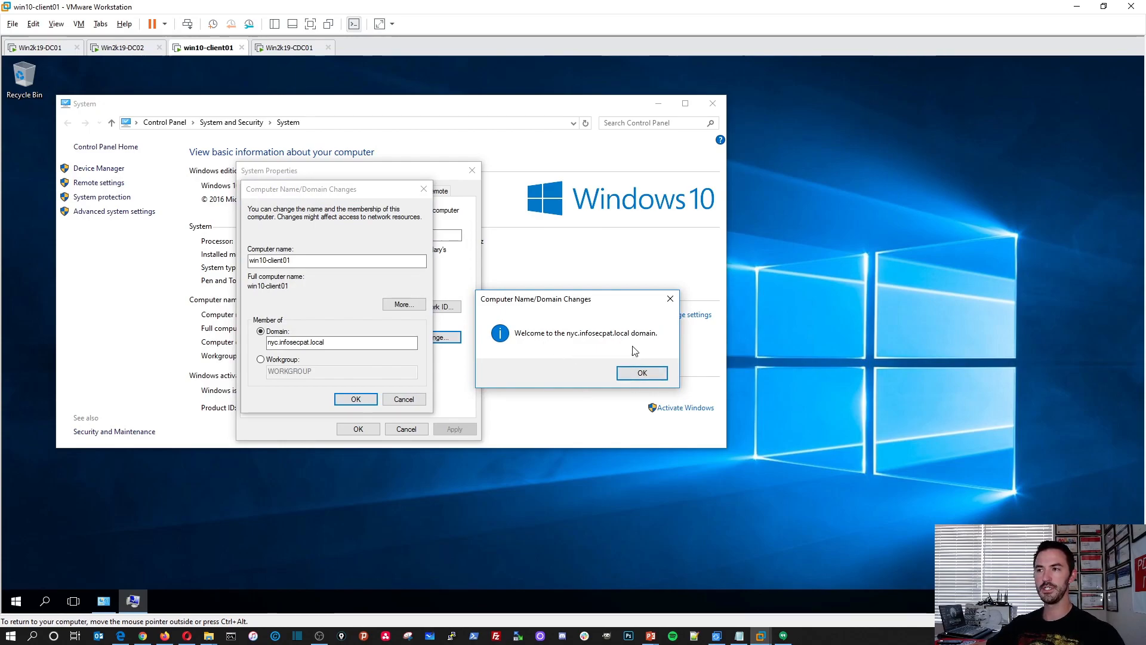
Acknowledge the domain join, close the system properties, and restart win10-client01 immediately.
left_click(660, 374)
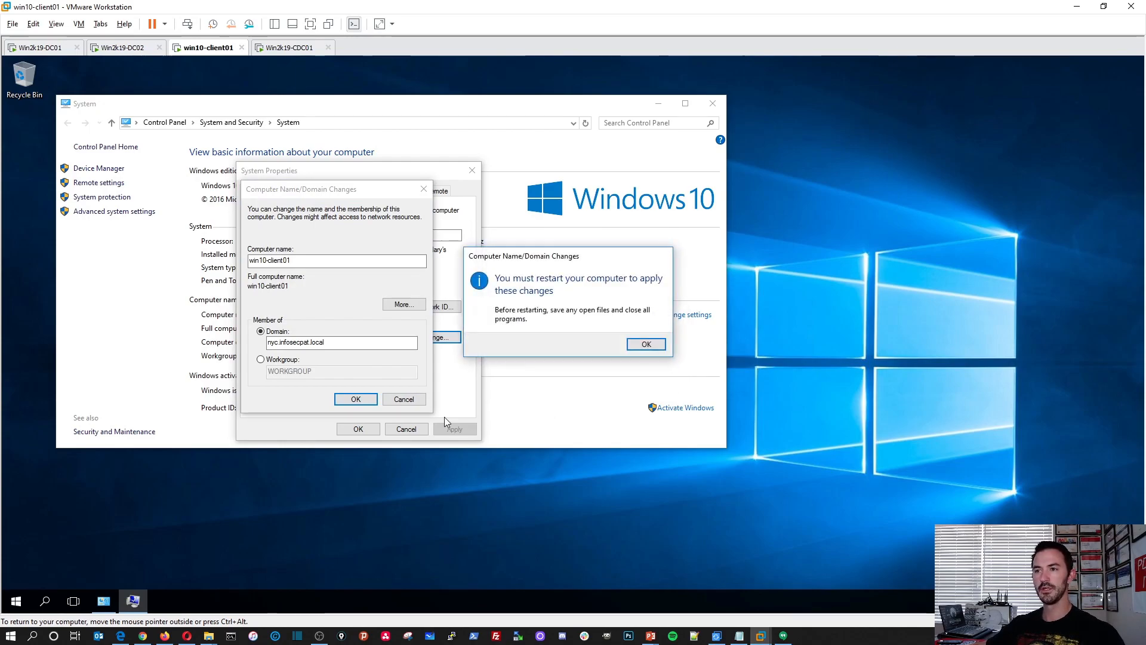
left_click(638, 343)
left_click(358, 429)
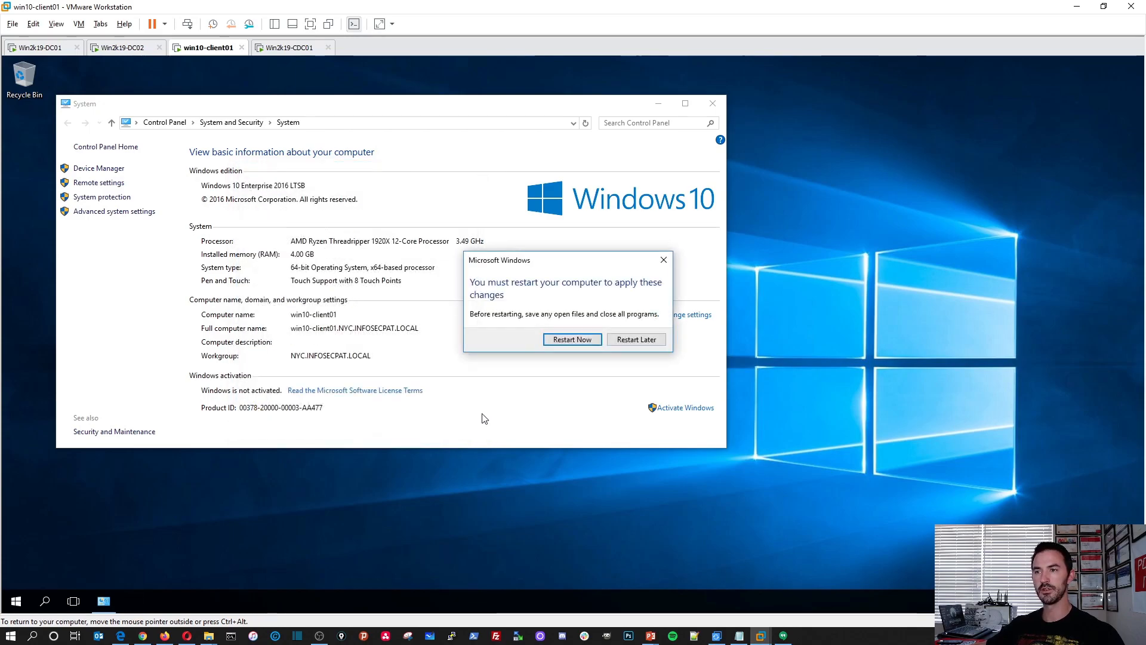
left_click(573, 339)
On Win2k19-CDC01, refresh the domain's Computers container, widen the Name column, and select WIN10-CLIENT01.
left_click(286, 47)
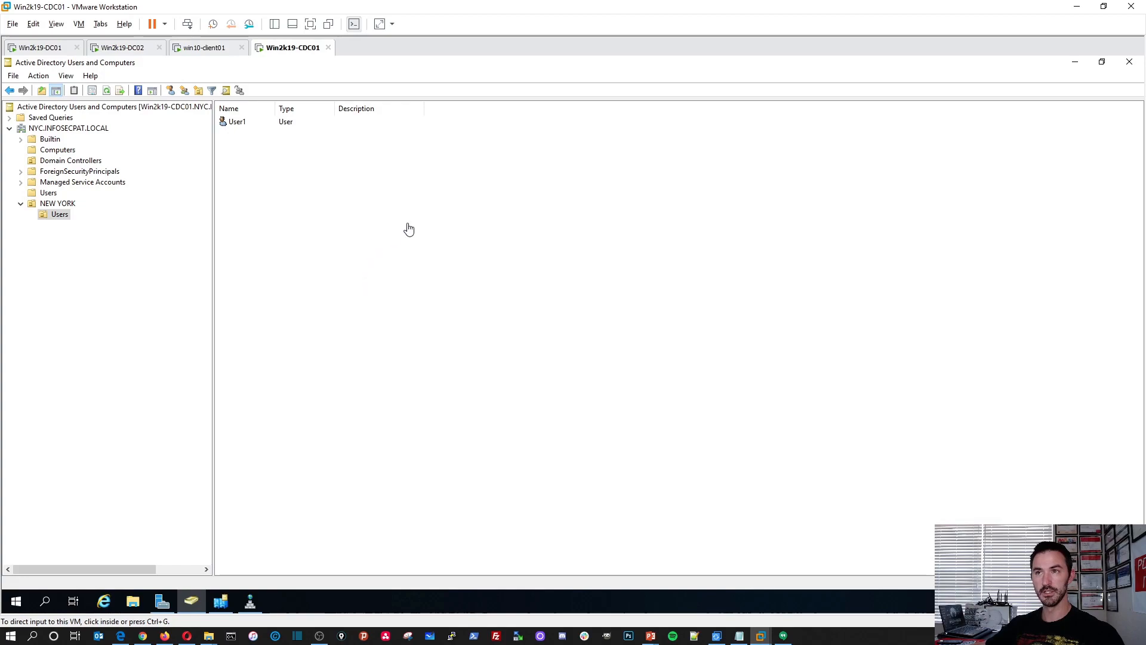
left_click(345, 255)
left_click(73, 154)
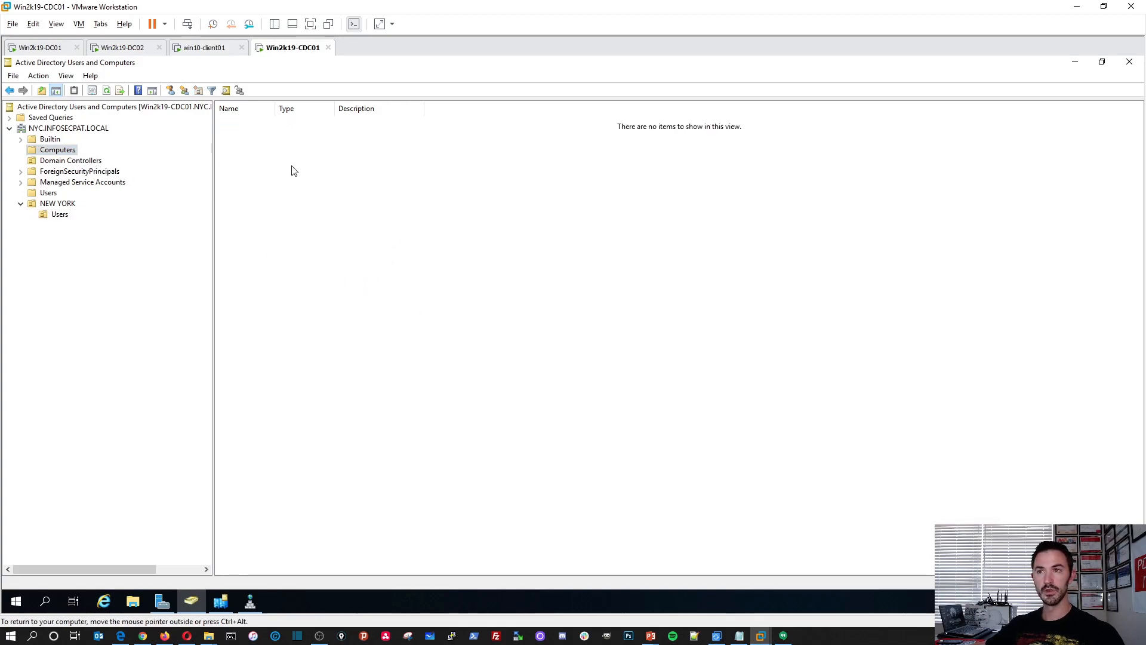
right_click(265, 156)
left_click(304, 227)
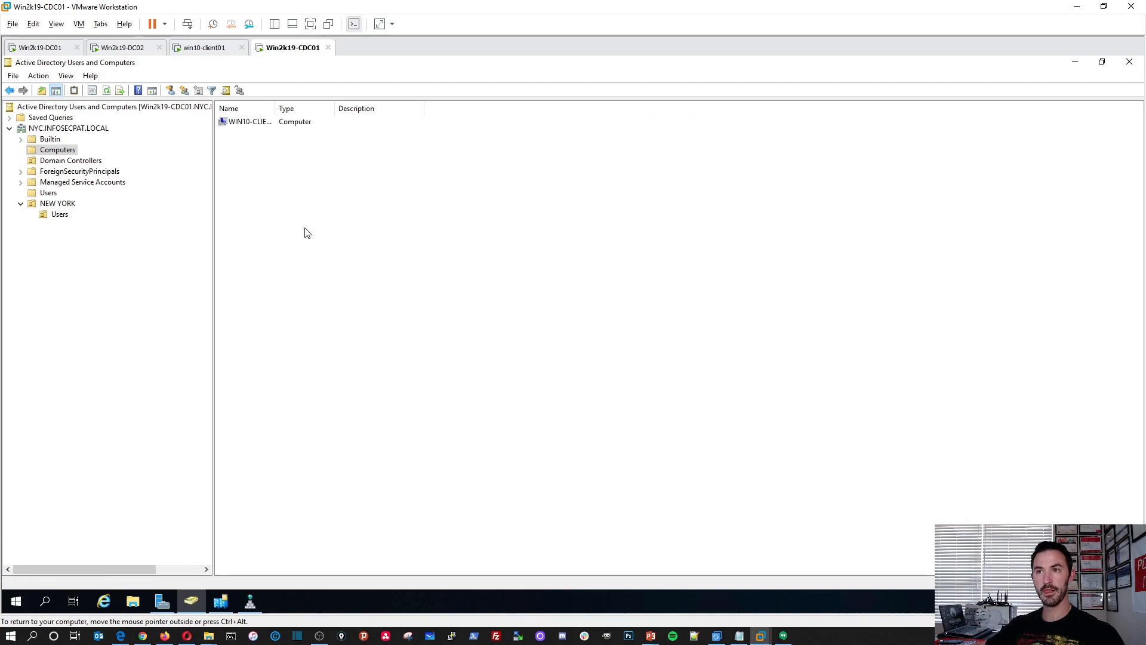
left_click_drag(276, 109, 412, 111)
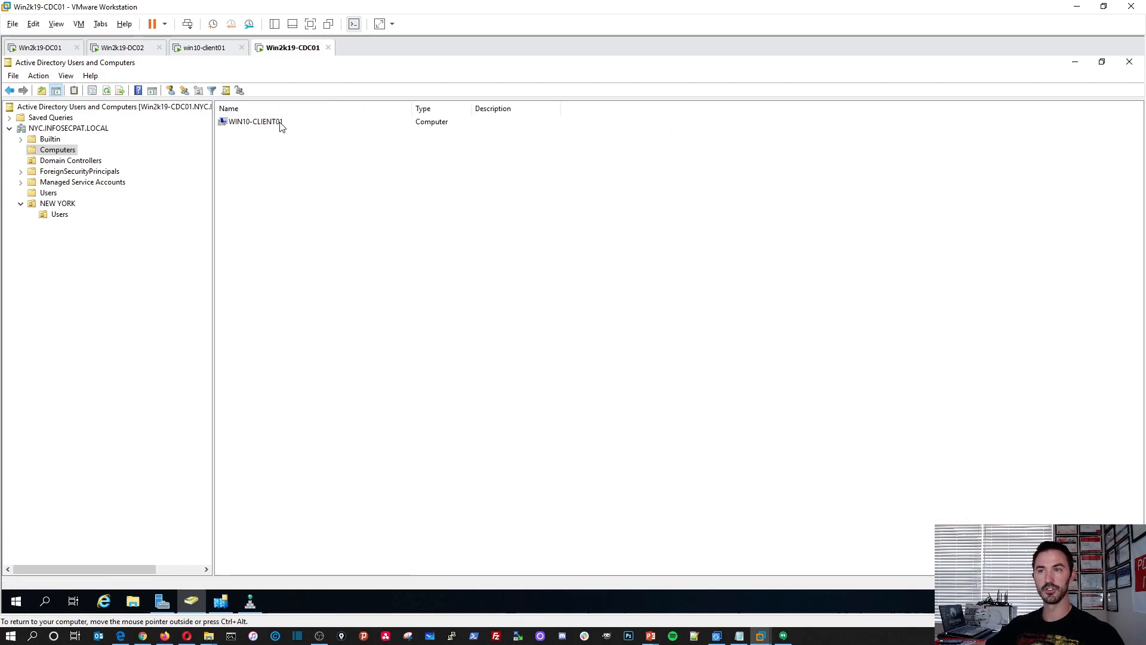
left_click(283, 124)
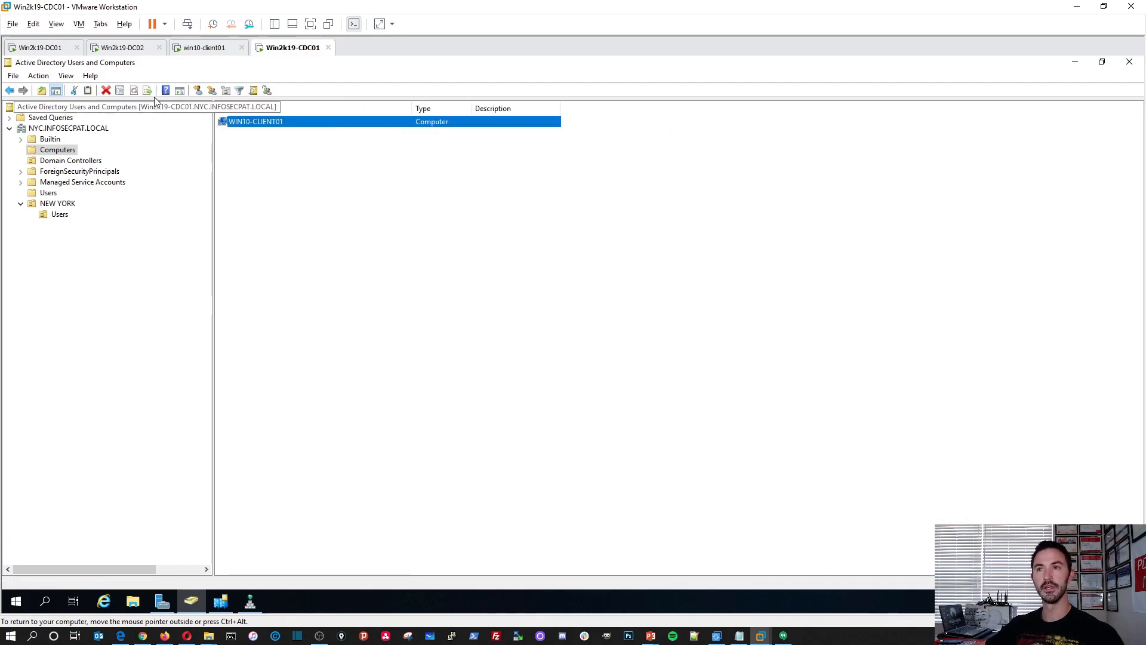
On Win2k19-DC01, refresh the INFOSECPAT.LOCAL Computers container and examine its computer accounts.
left_click(48, 48)
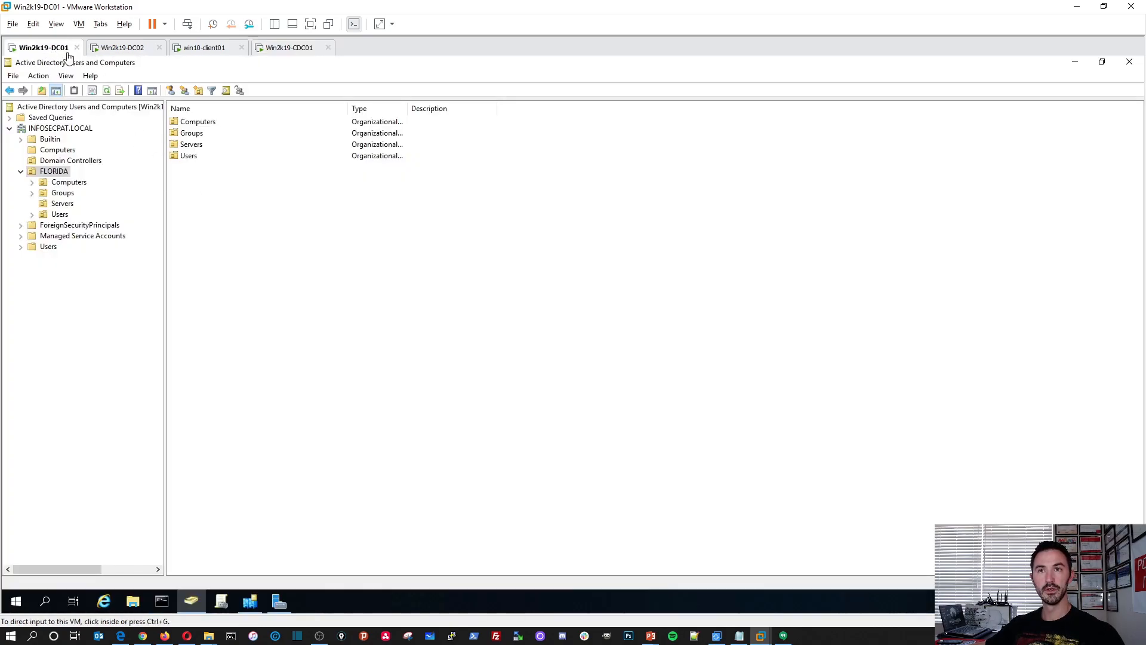
left_click(60, 152)
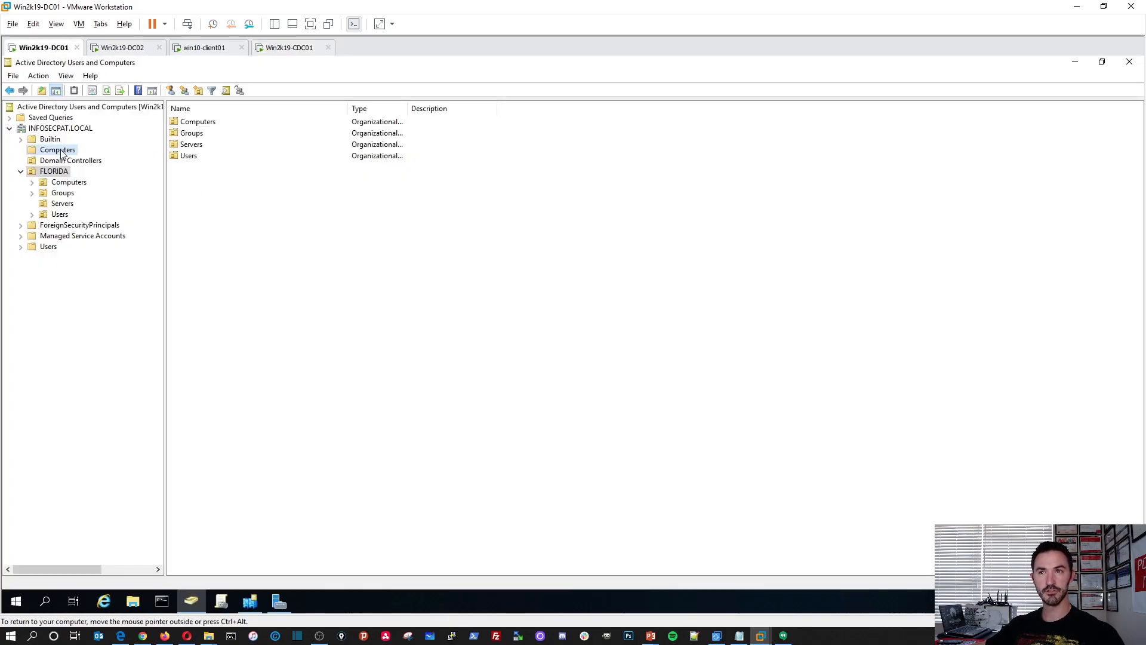
right_click(212, 173)
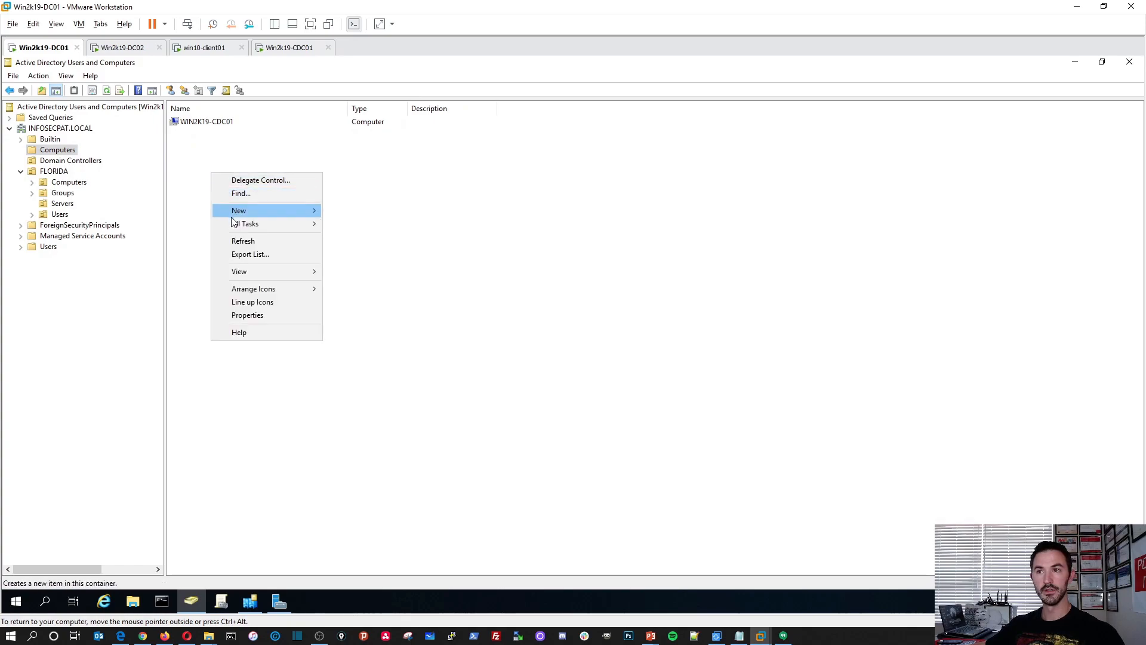
left_click(244, 241)
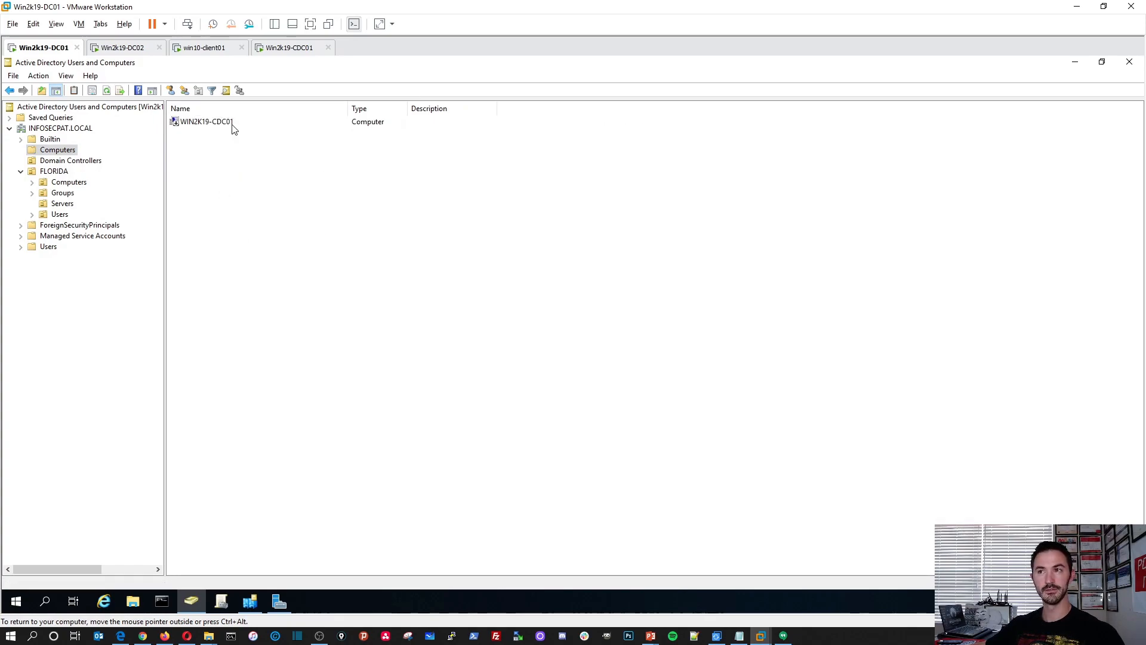
left_click(183, 124)
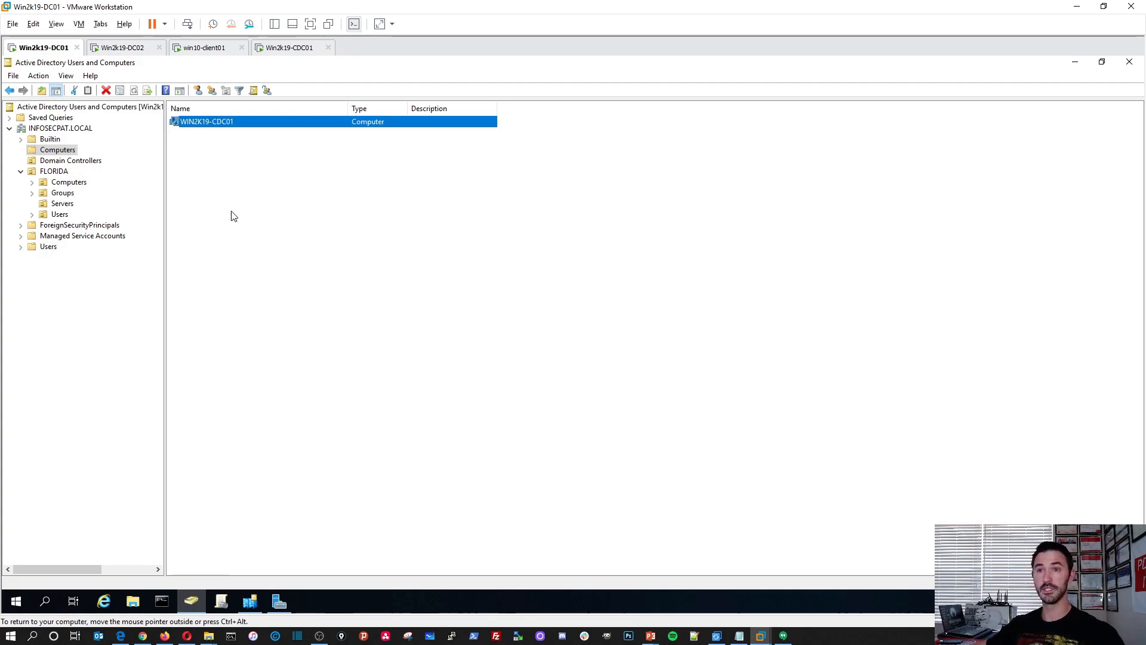
Refresh and review the Domain Controllers container of INFOSECPAT.LOCAL, and return to Win2k19-CDC01.
left_click(80, 161)
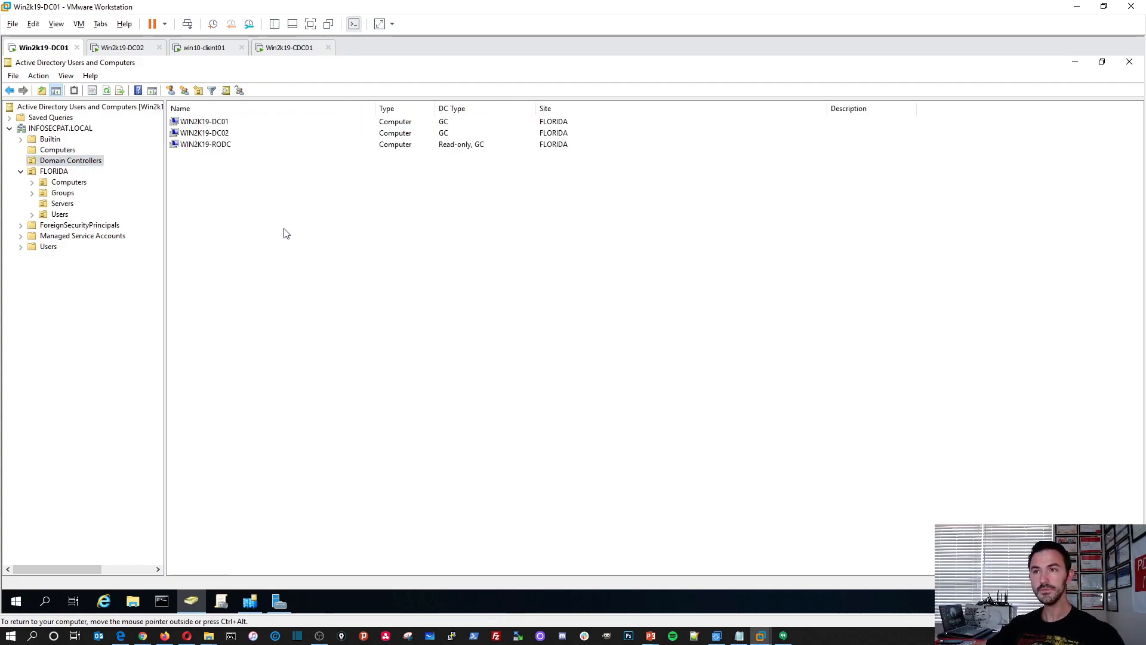
right_click(258, 208)
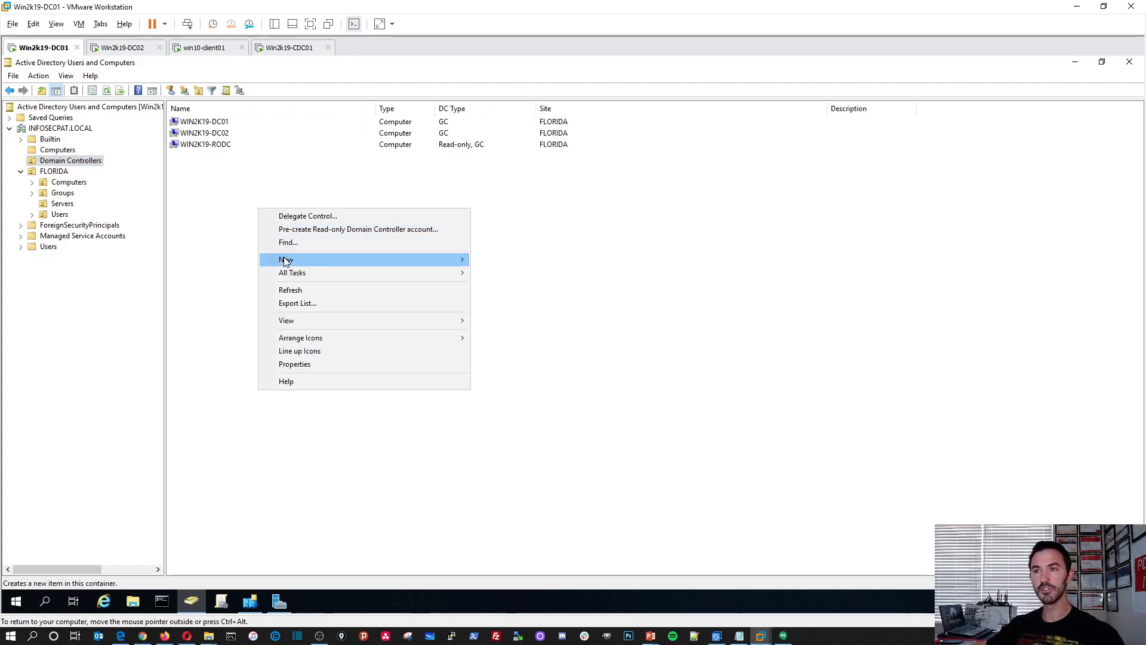
left_click(290, 291)
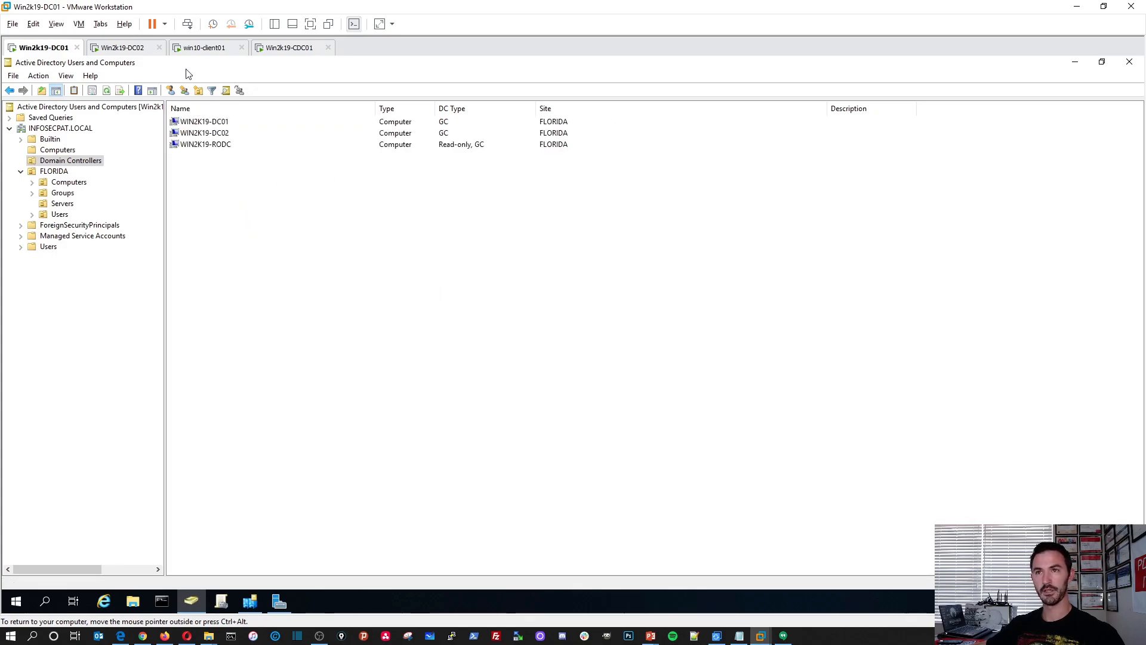
left_click(278, 49)
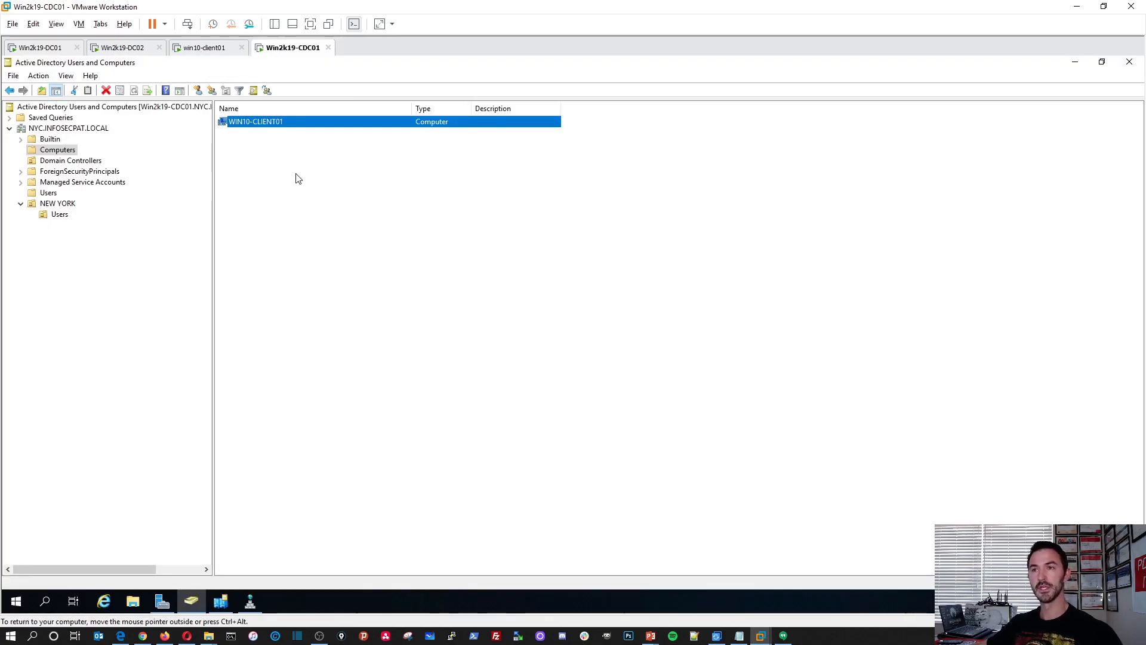
Switch to win10-client01 and sign in to the NYC domain as user1 with the account password.
left_click(210, 49)
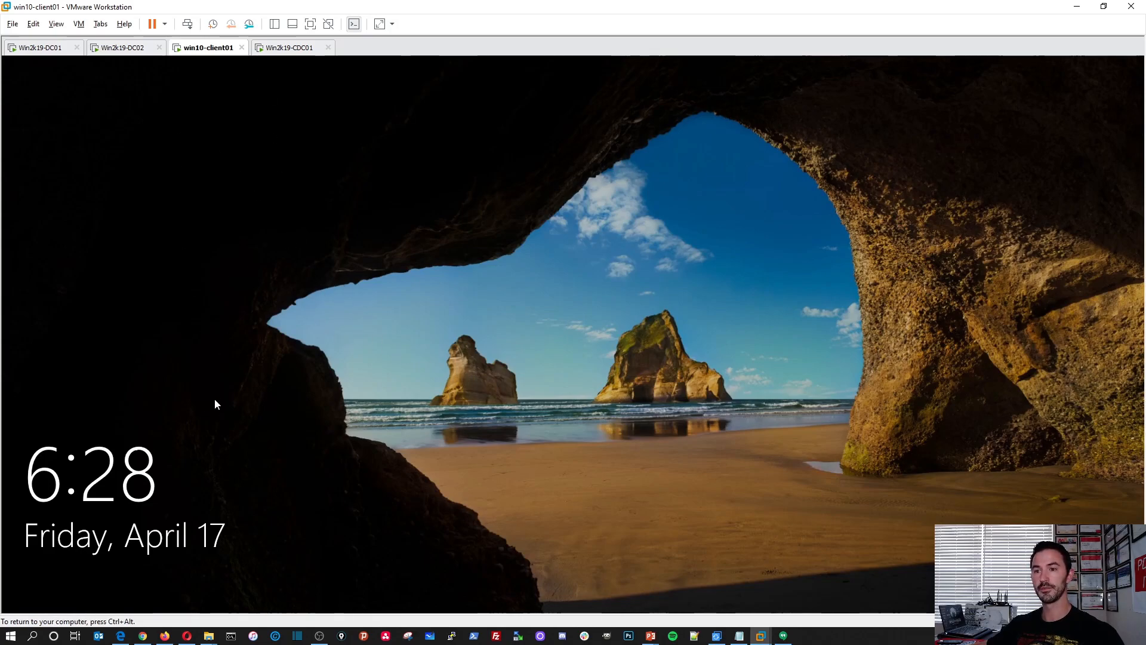
left_click(187, 24)
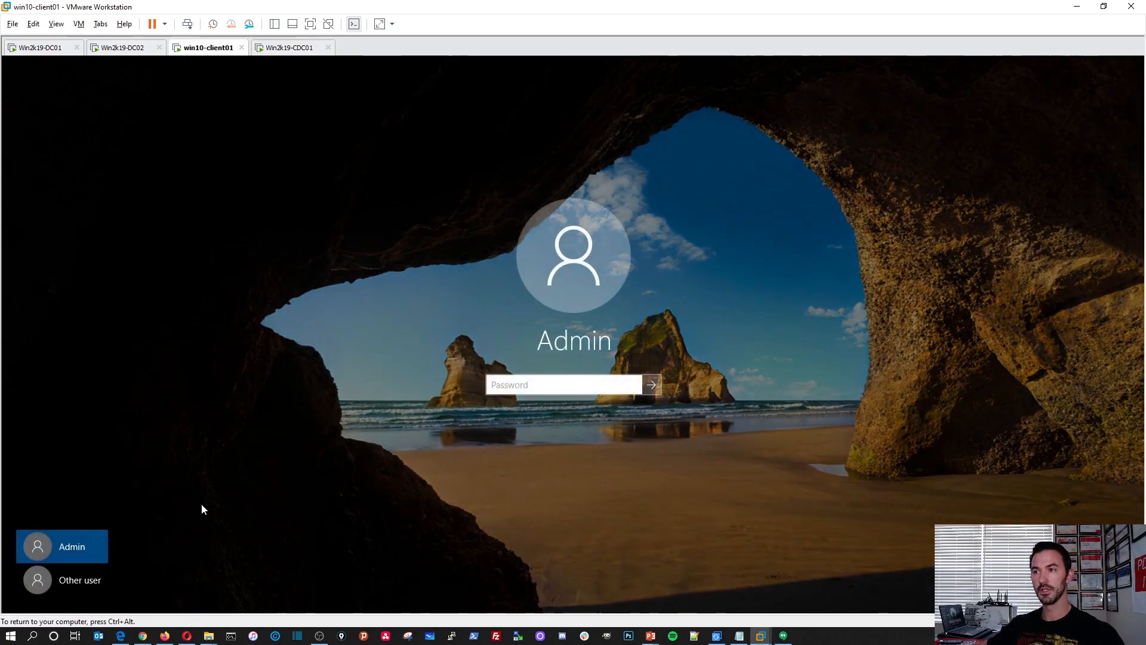
left_click(77, 582)
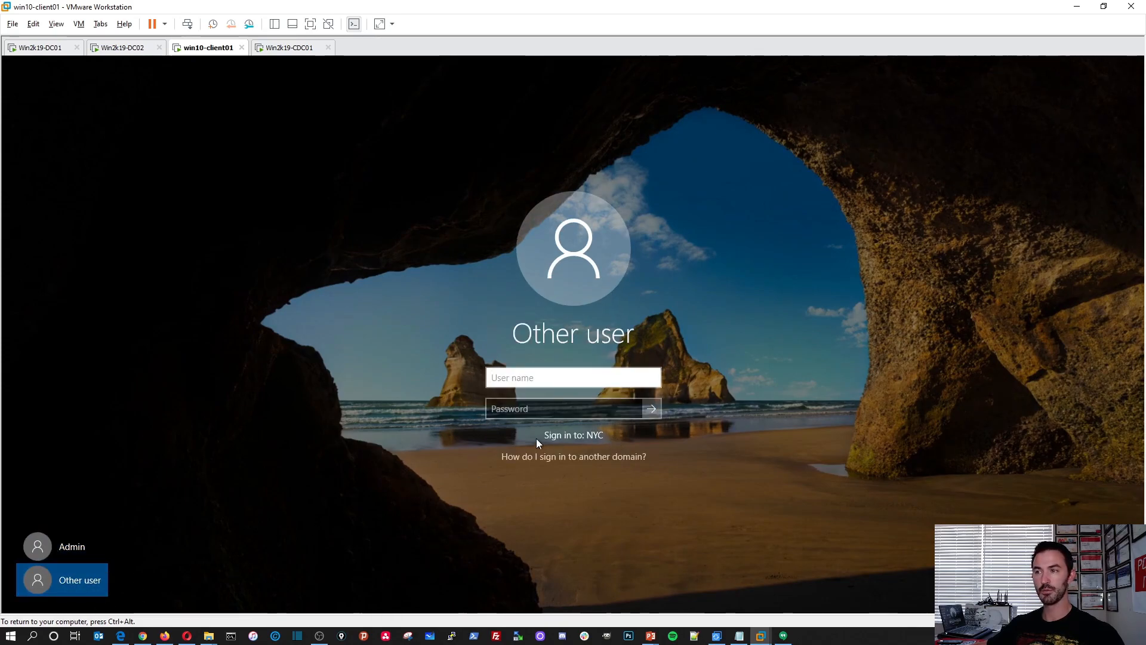
type("user1")
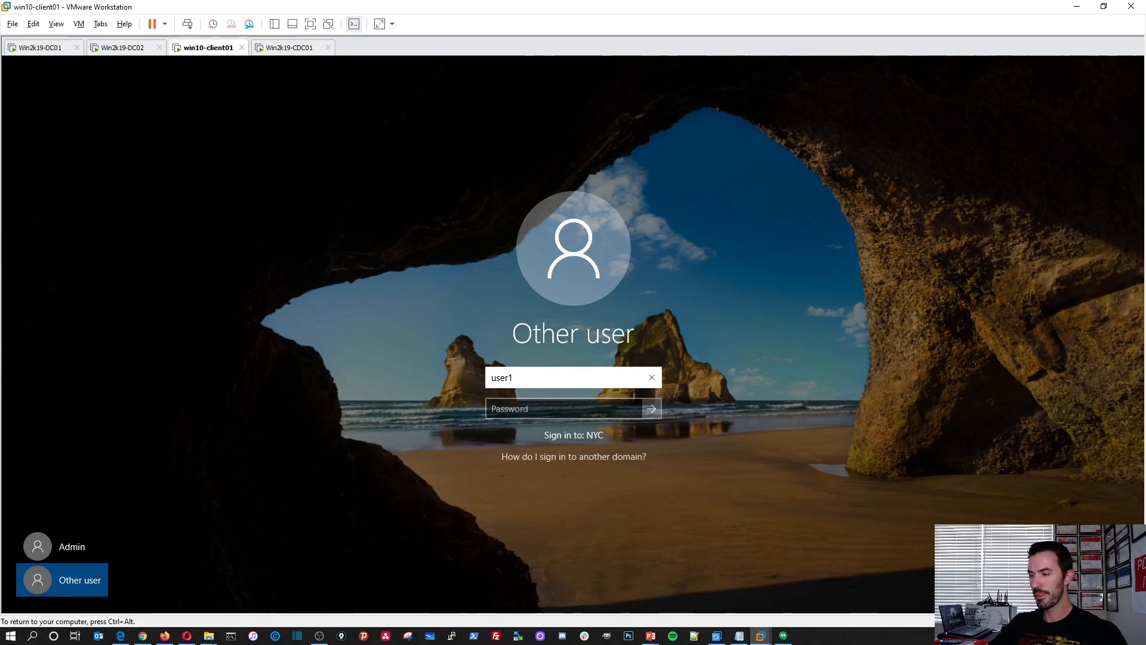
key("Tab")
type("••••••••••••")
key("Return")
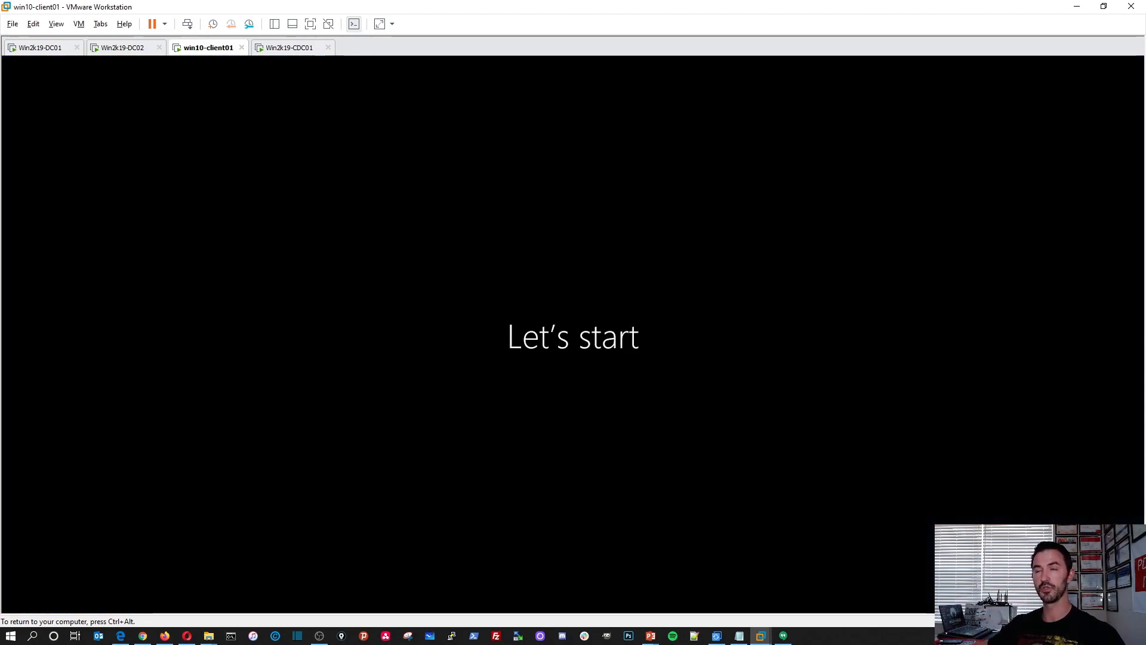
On Win2k19-CDC01, open DNS Manager and display the records of the NYC.INFOSECPAT.LOCAL forward lookup zone.
key("ctrl+alt")
left_click(281, 47)
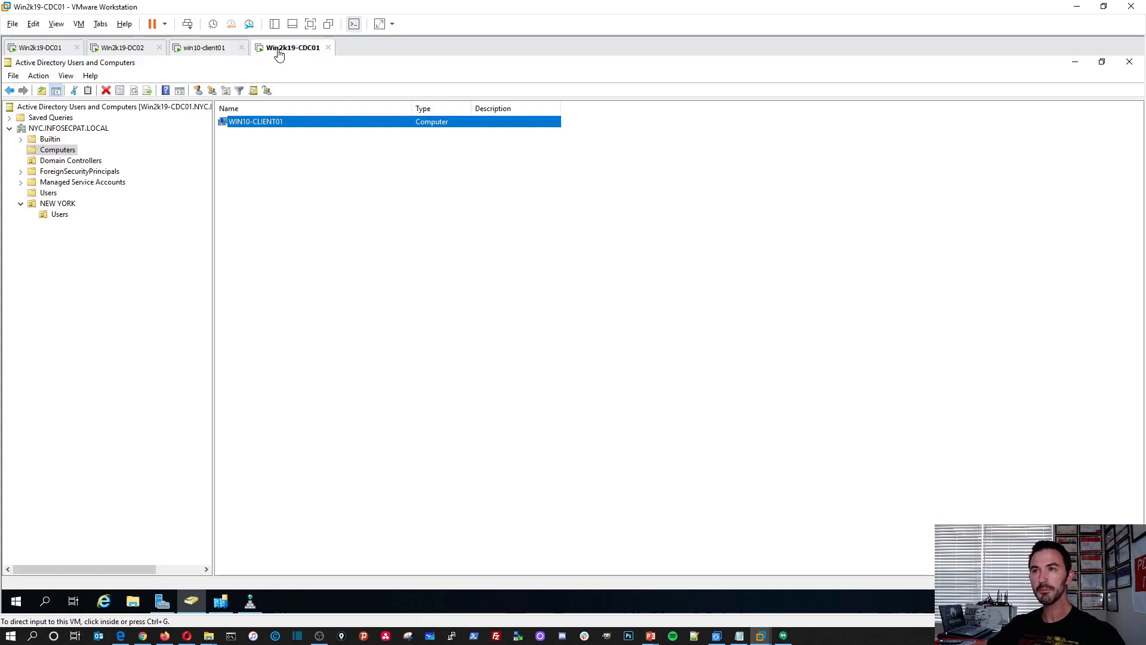
left_click(249, 601)
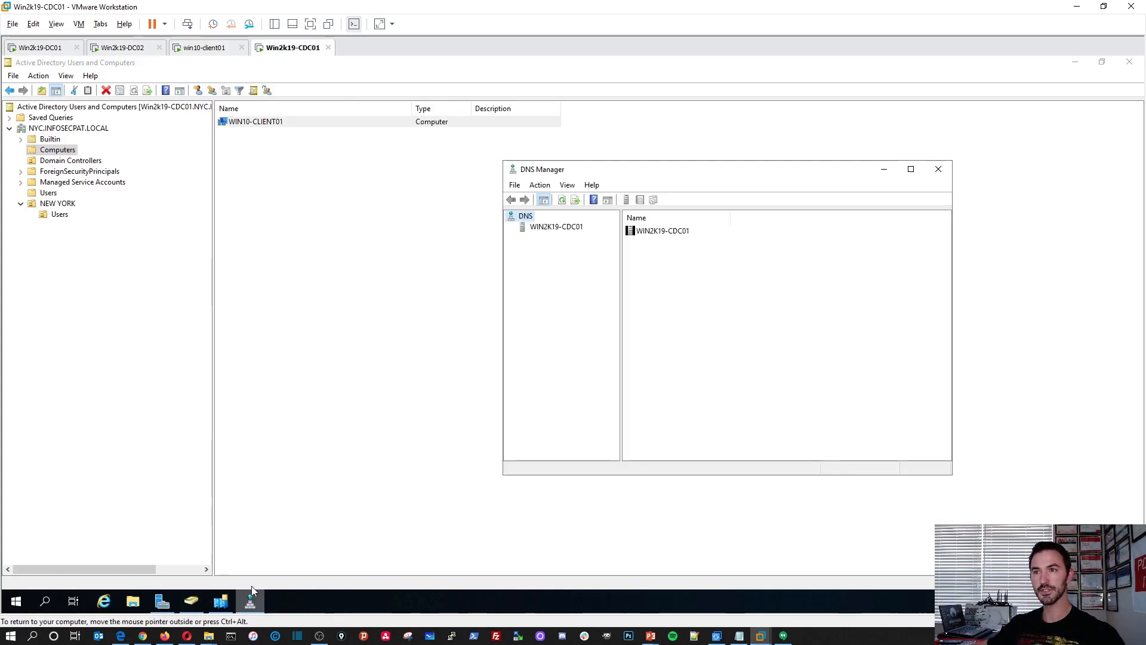
left_click_drag(637, 174, 349, 135)
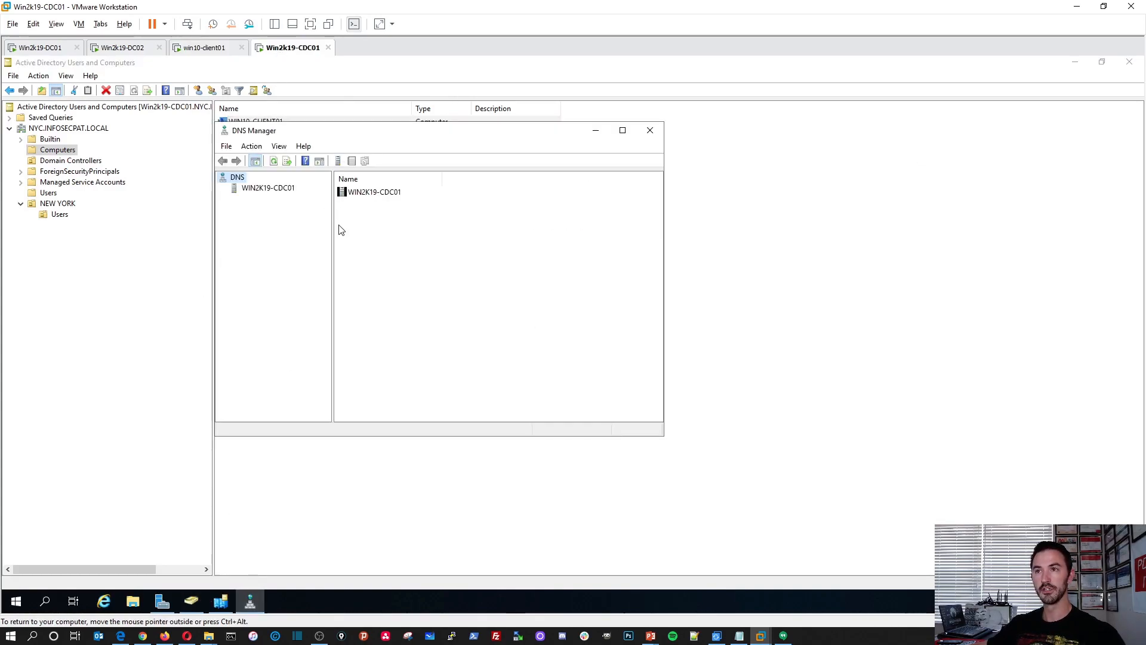
double_click(388, 194)
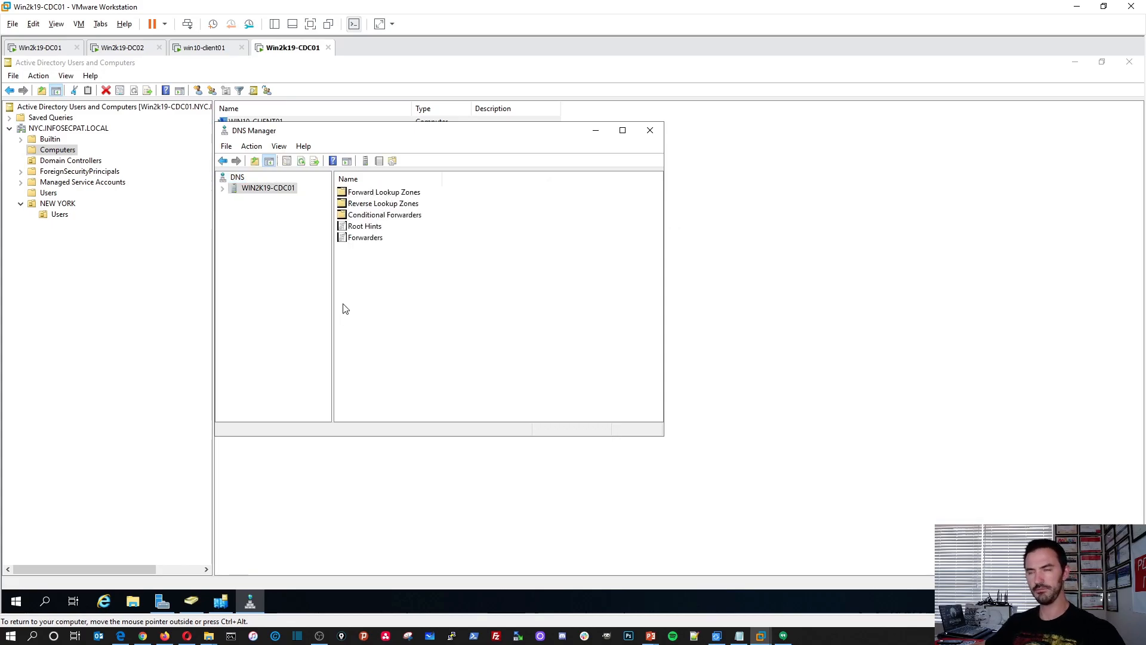
double_click(387, 193)
double_click(388, 193)
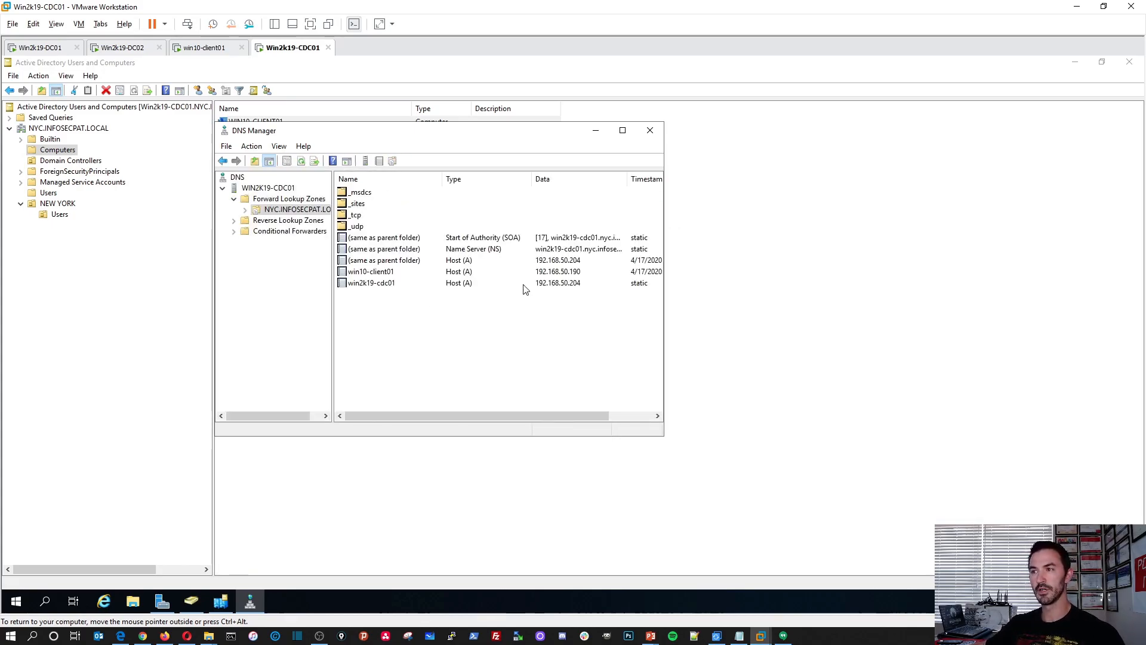
Inspect the win10-client01 host record's properties without changing them, and close DNS Manager.
double_click(565, 272)
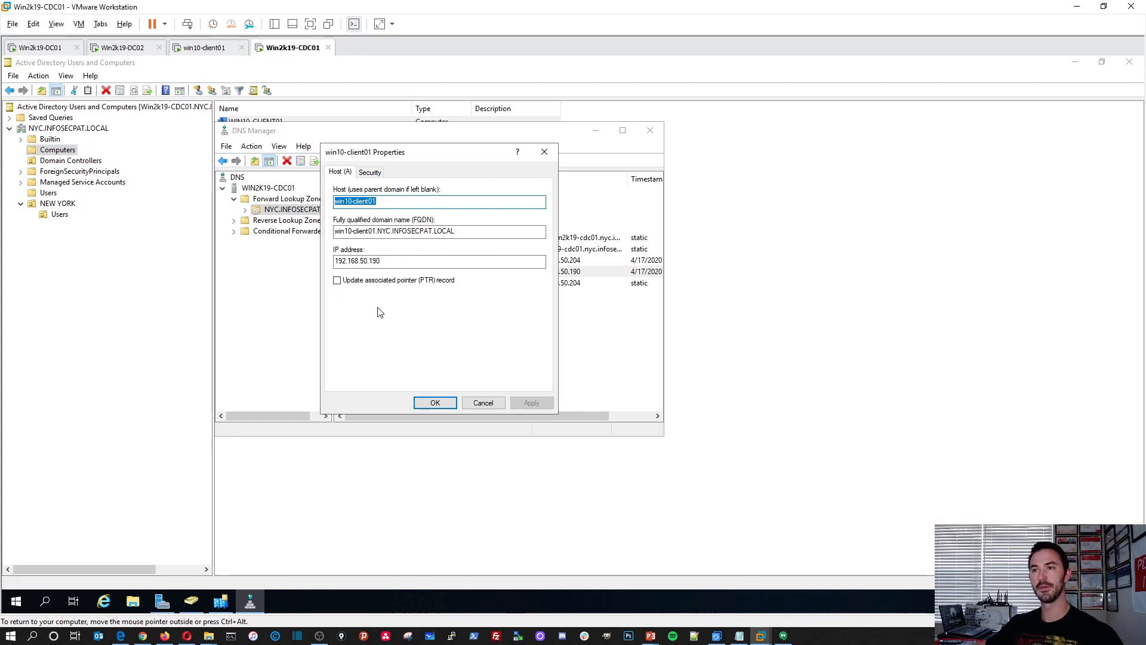
left_click(482, 399)
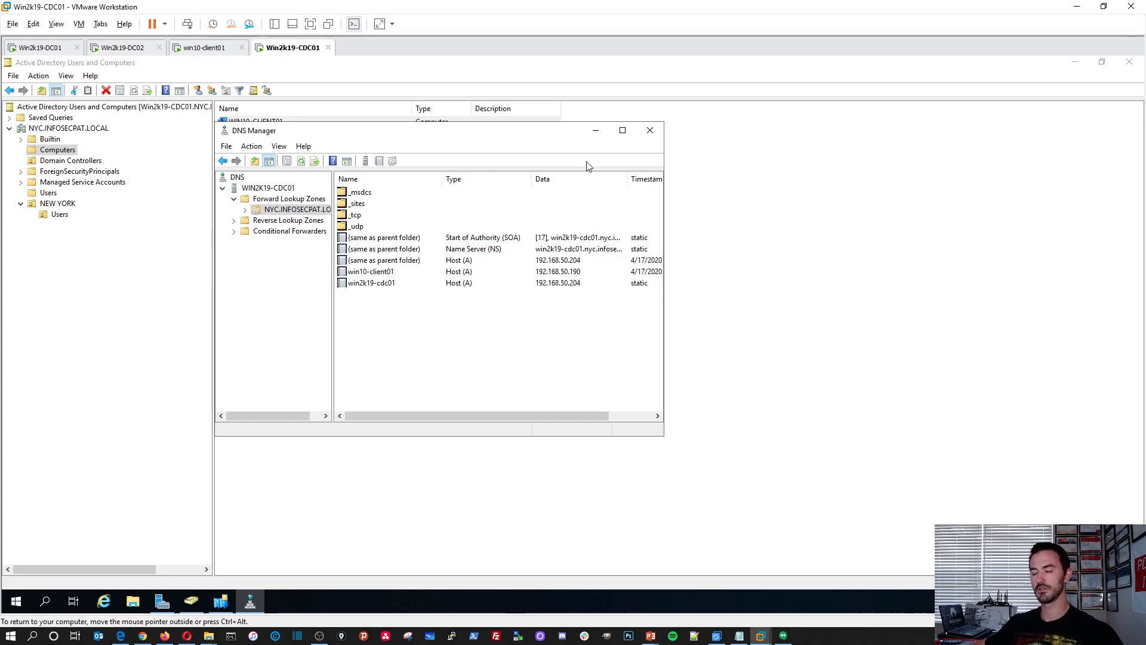
left_click(651, 130)
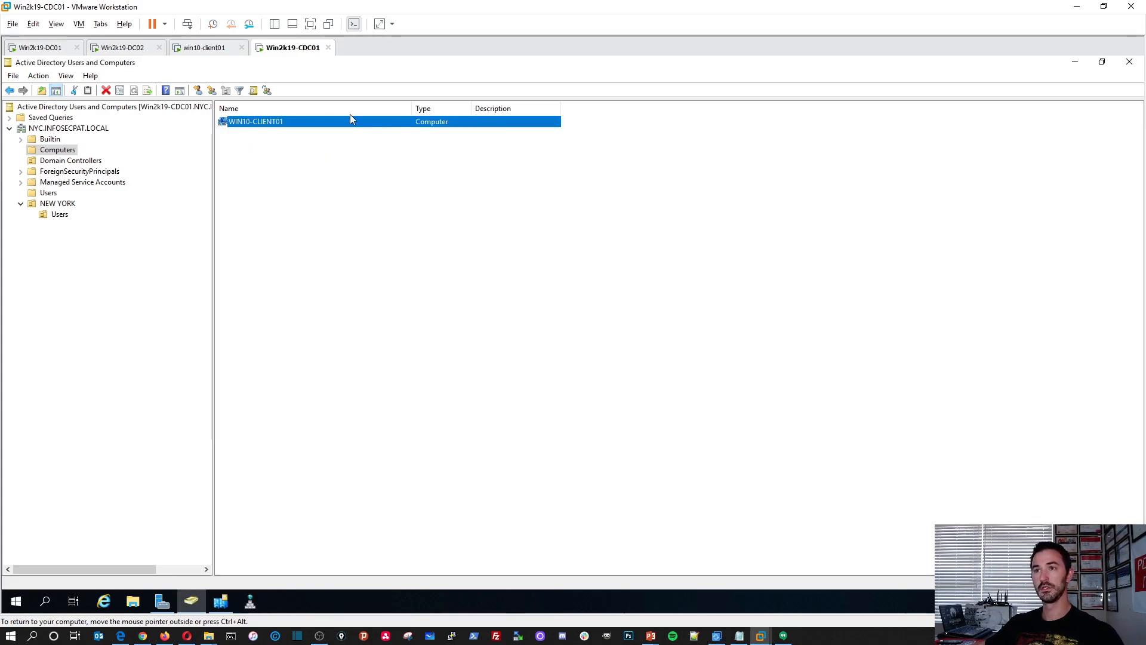
Switch to win10-client01, open a Command Prompt, and set its text to green with color 02.
left_click(206, 49)
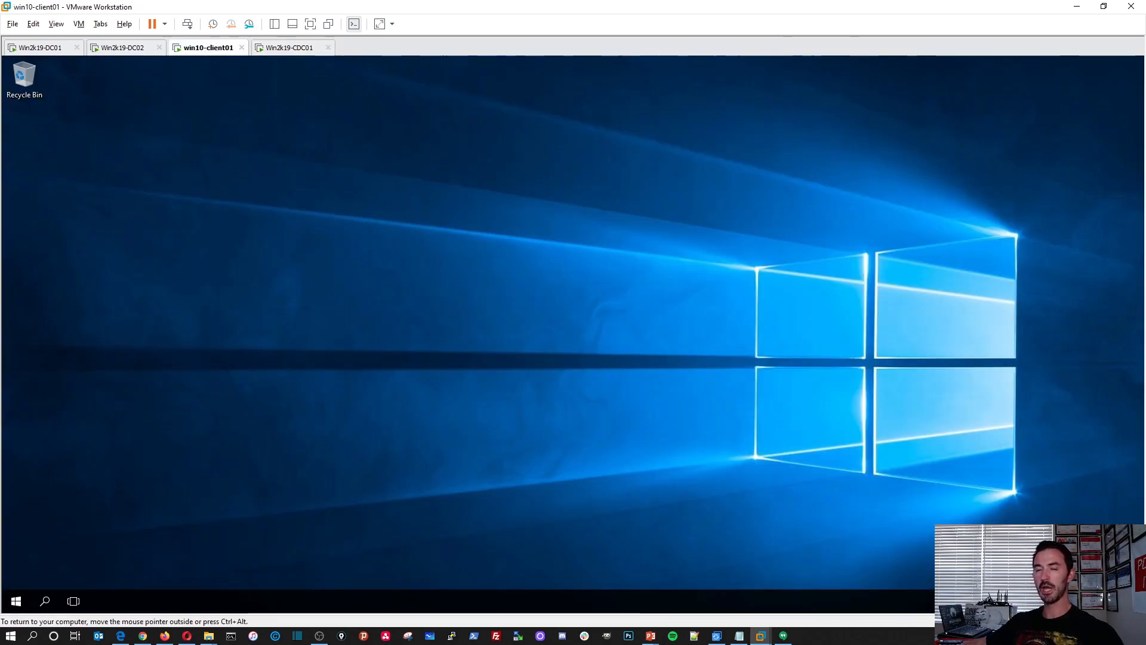
right_click(16, 600)
left_click(59, 539)
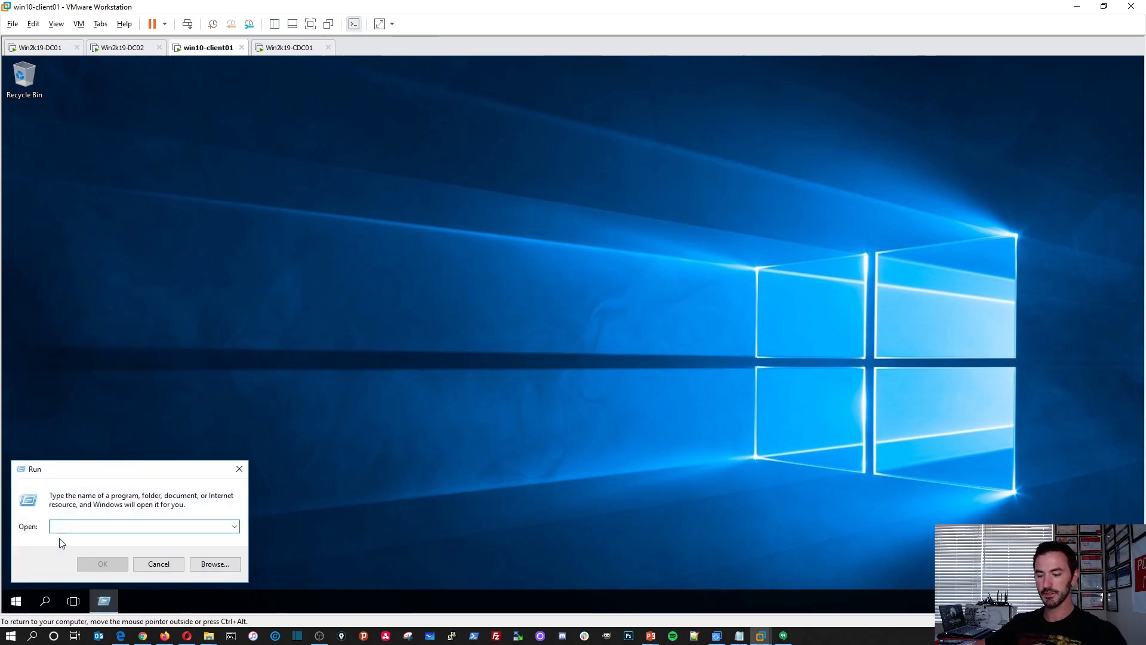
key("Return")
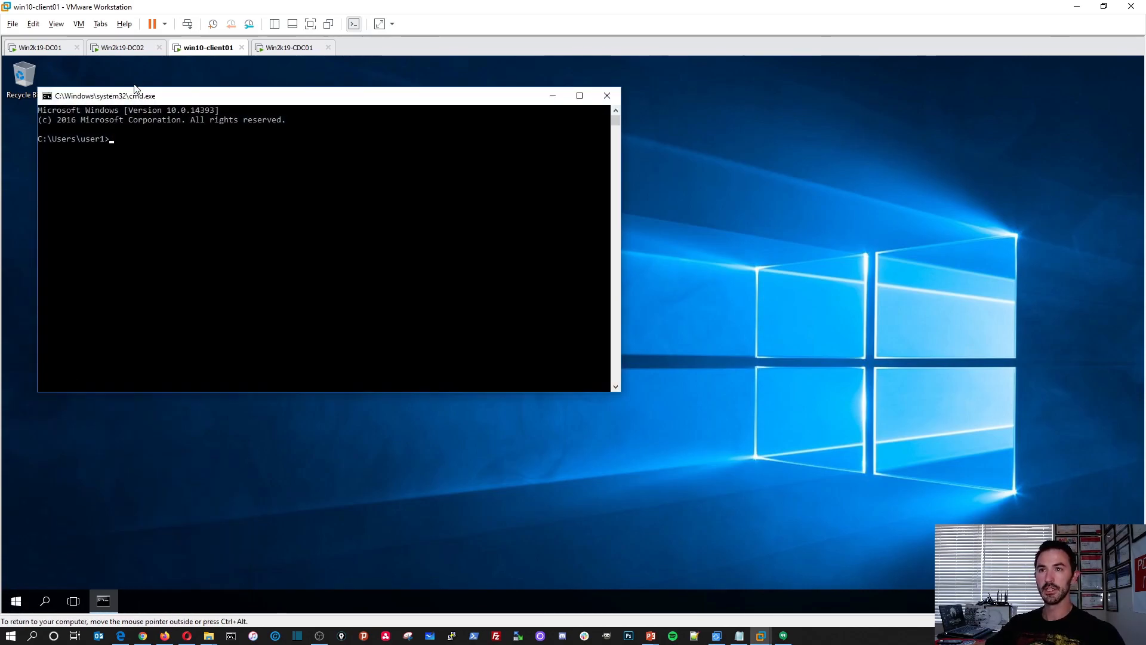
type("colo")
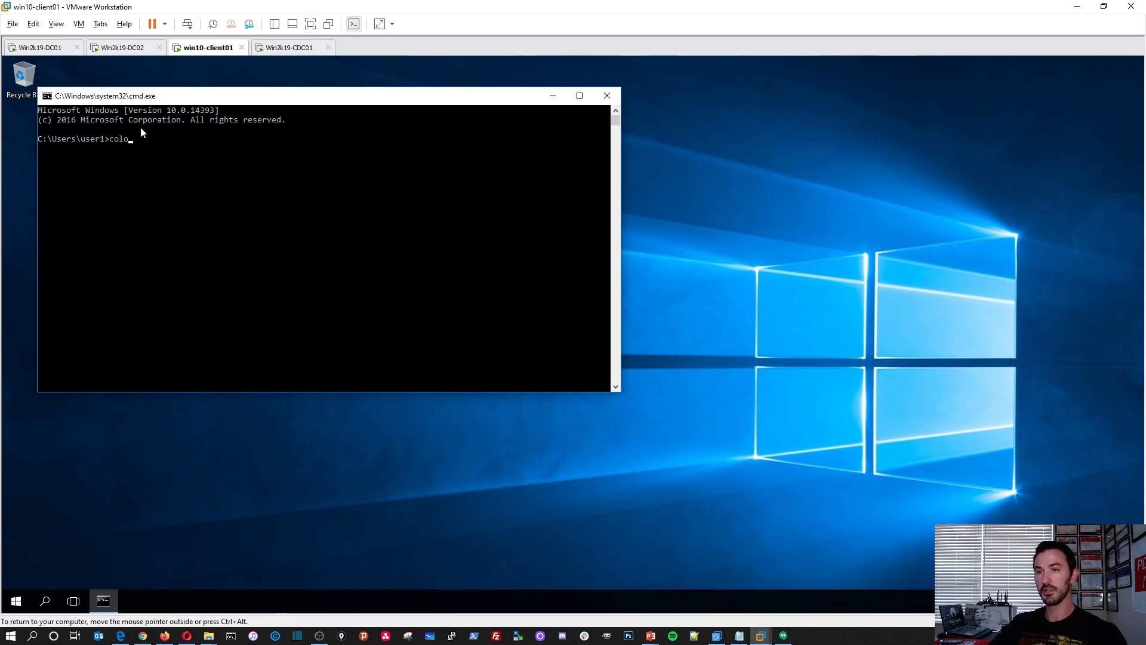
type("r 02")
key("Return")
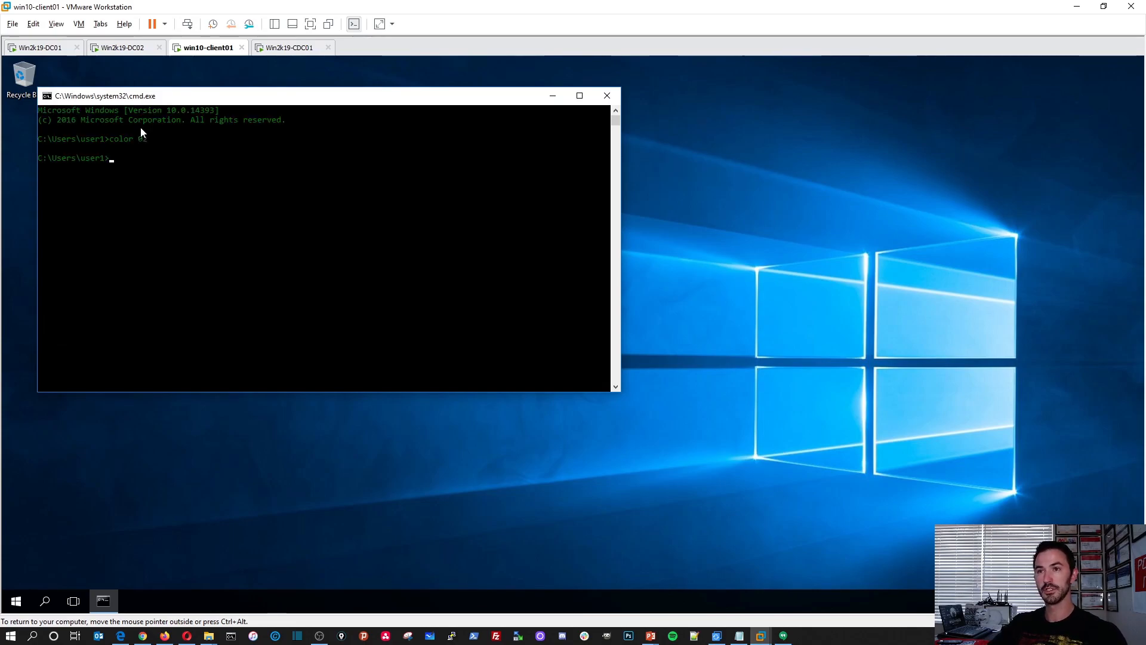
Set the Command Prompt font size to 28 and move the enlarged window nearer the desktop's upper-left corner.
right_click(115, 101)
left_click(161, 216)
left_click(95, 125)
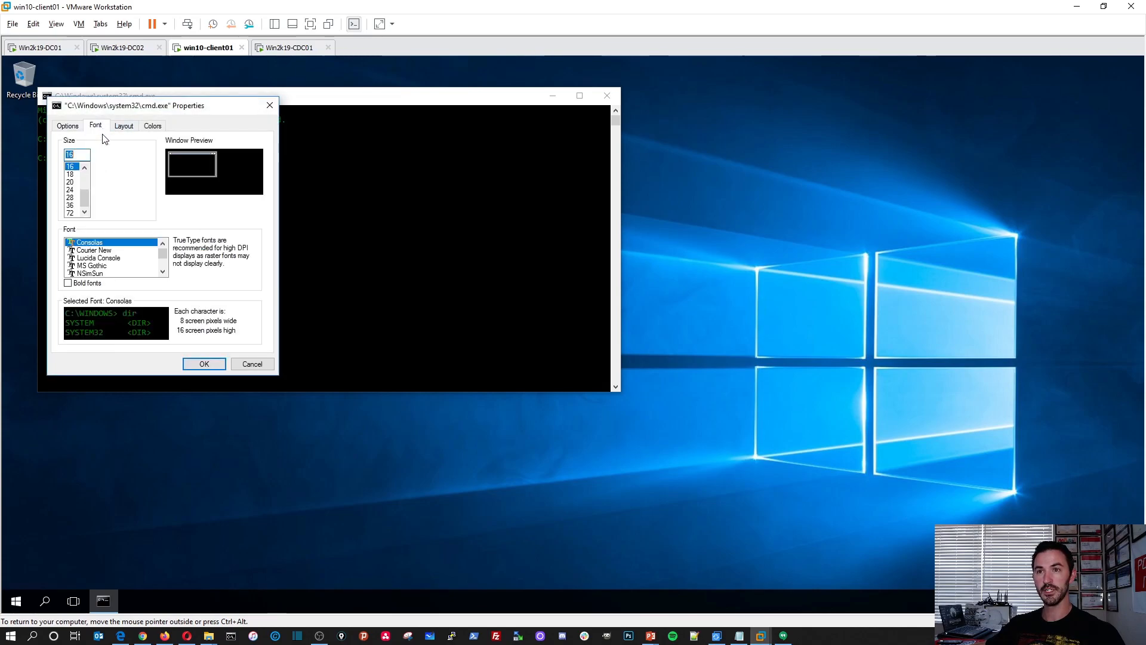
left_click(70, 197)
left_click(203, 364)
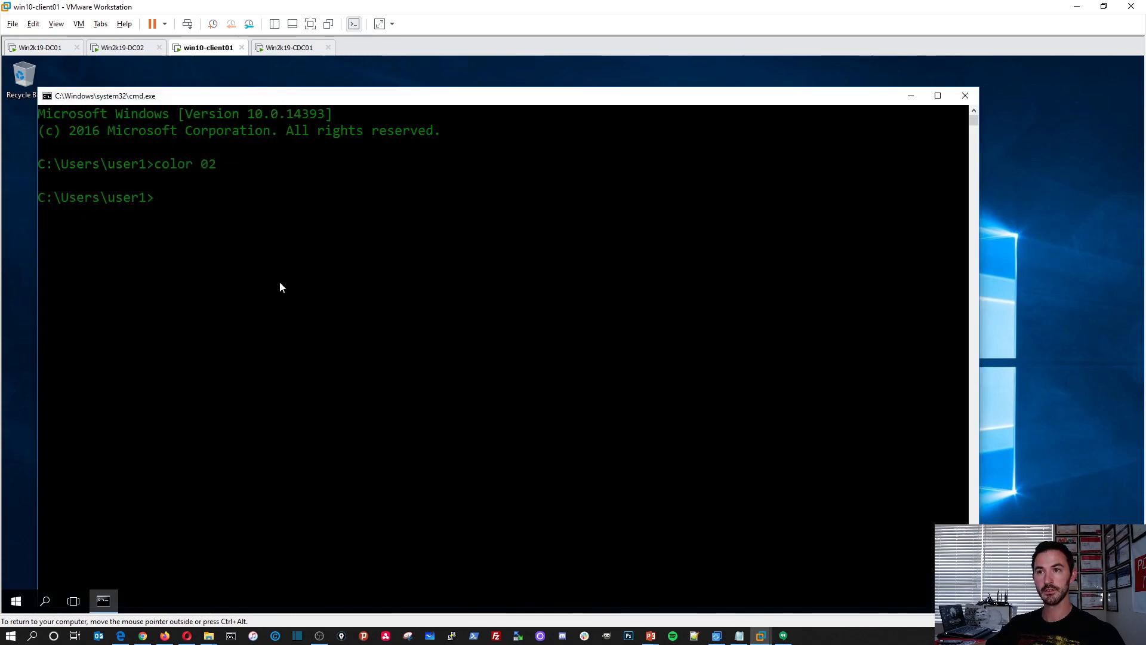
left_click_drag(244, 100, 228, 85)
Run whoami to identify the signed-in account, highlight the output line, and clear the selection.
left_click(249, 198)
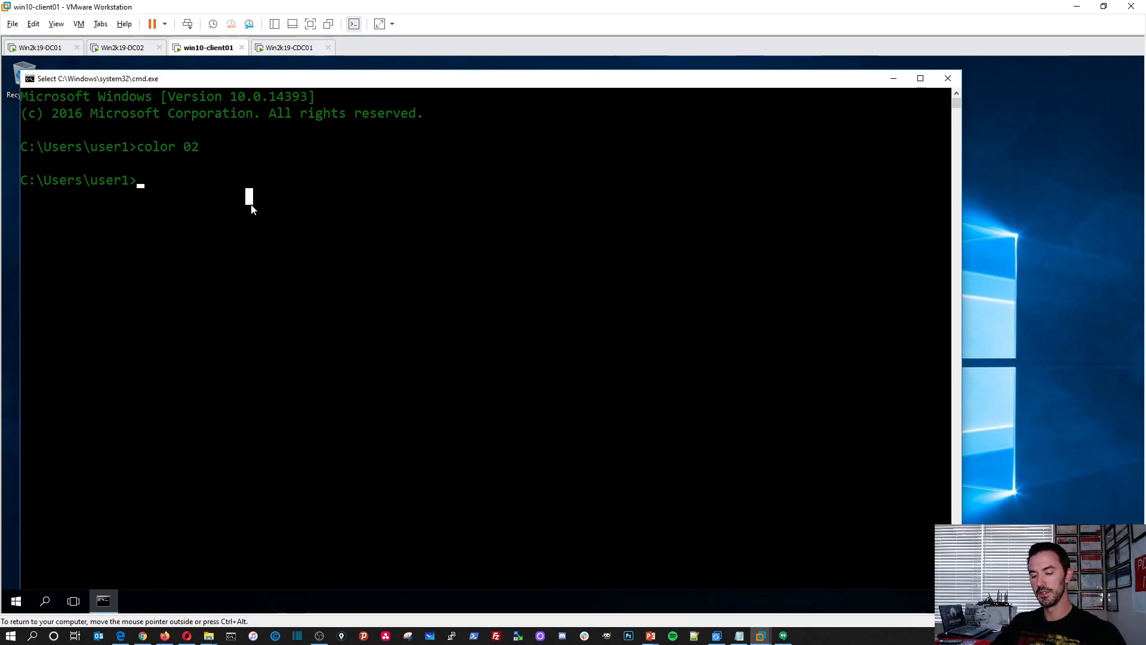
key("Escape")
type("whoami")
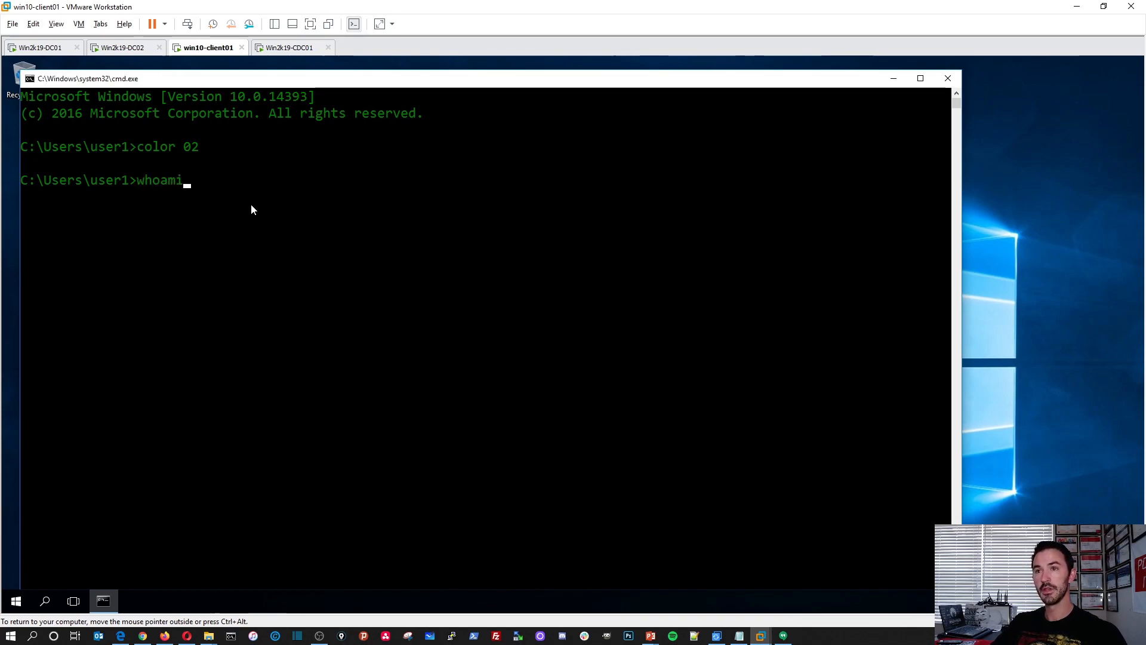
key("Return")
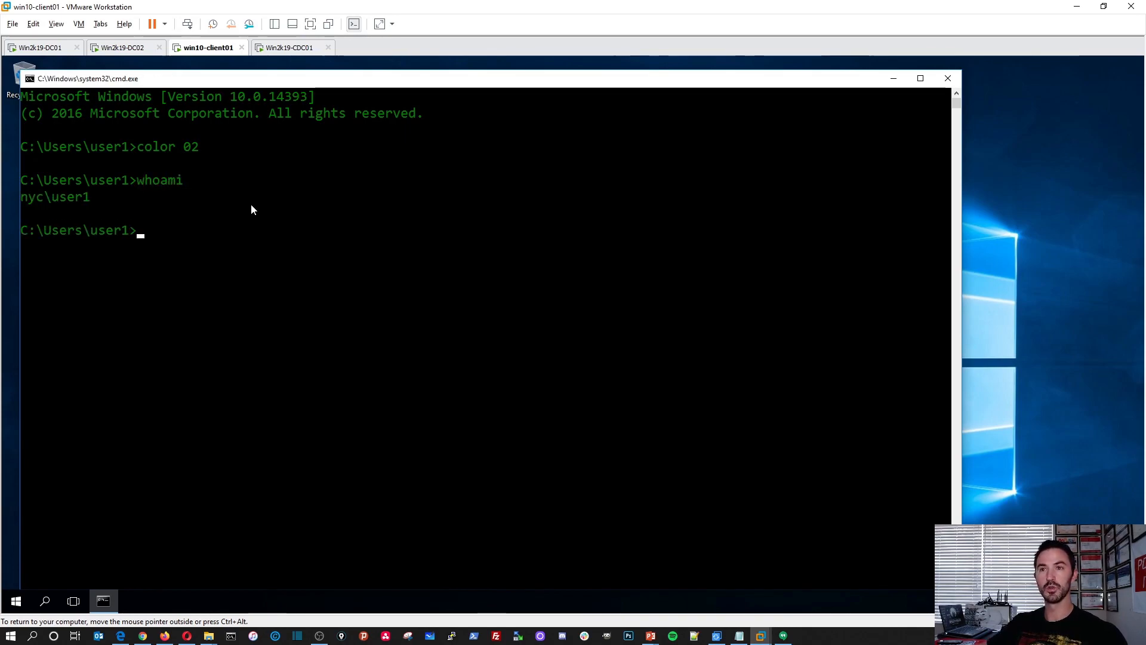
double_click(37, 197)
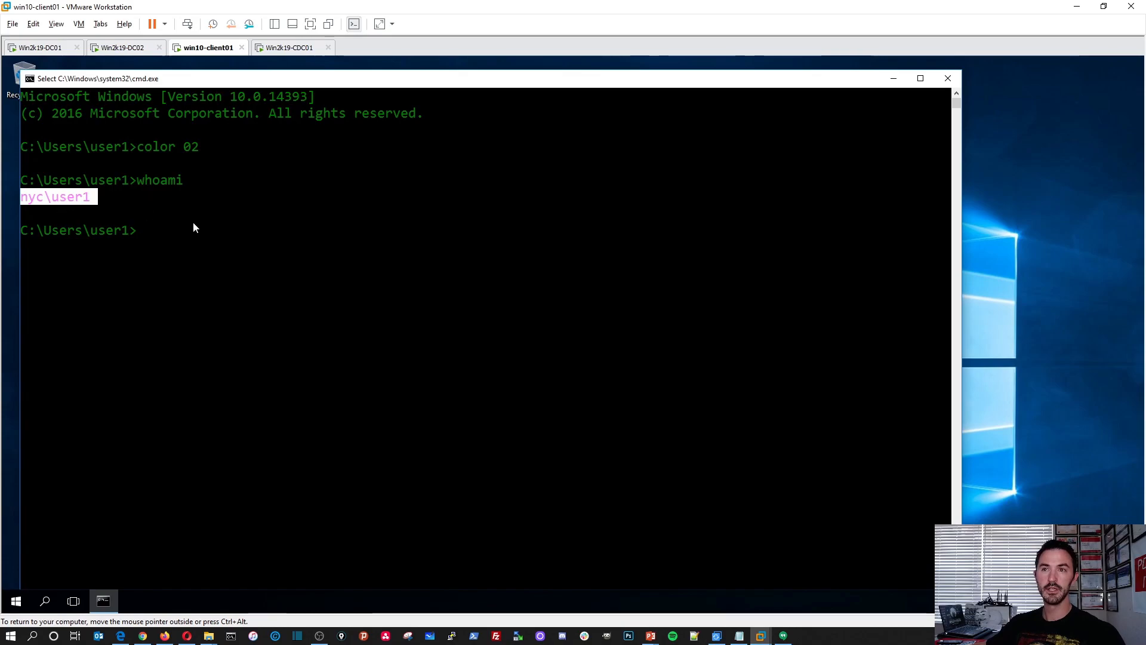
left_click(227, 231)
key("Escape")
List the environment variables with set, and highlight the USERDNSDOMAIN and USERDOMAIN entries.
type("set")
key("Return")
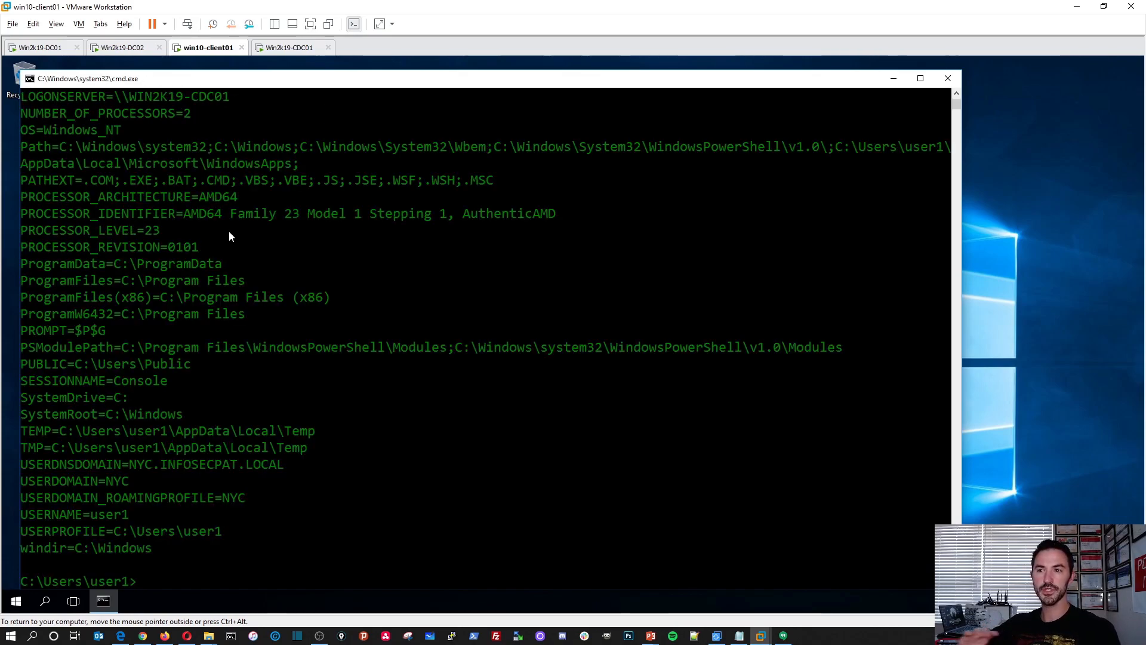
left_click(288, 465)
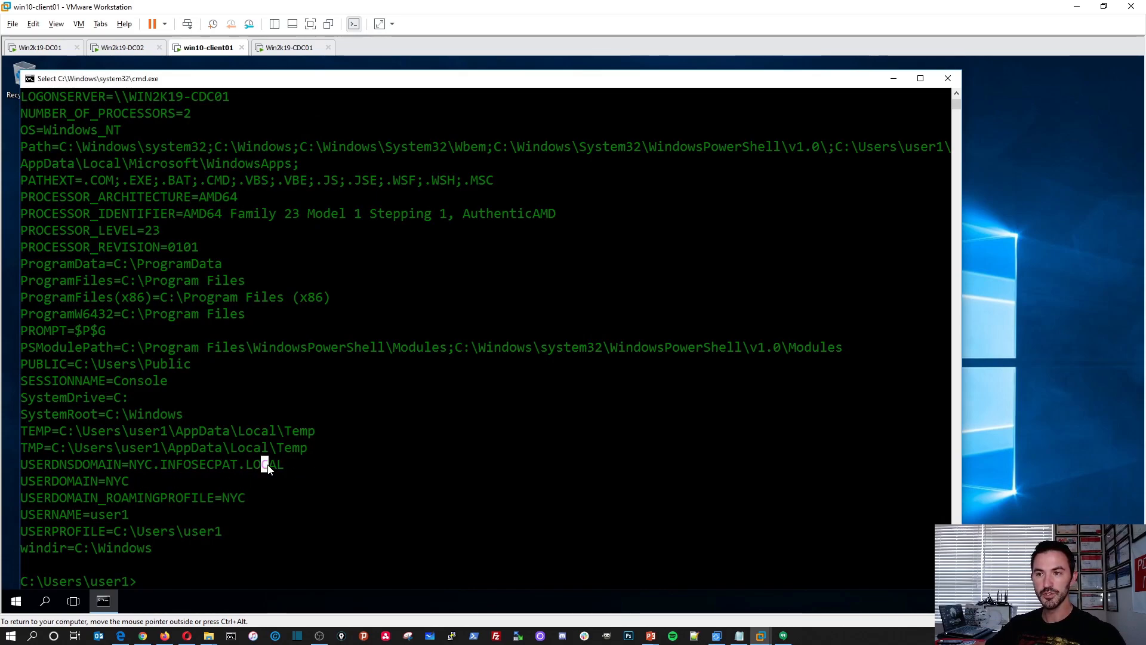
left_click_drag(263, 463, 21, 465)
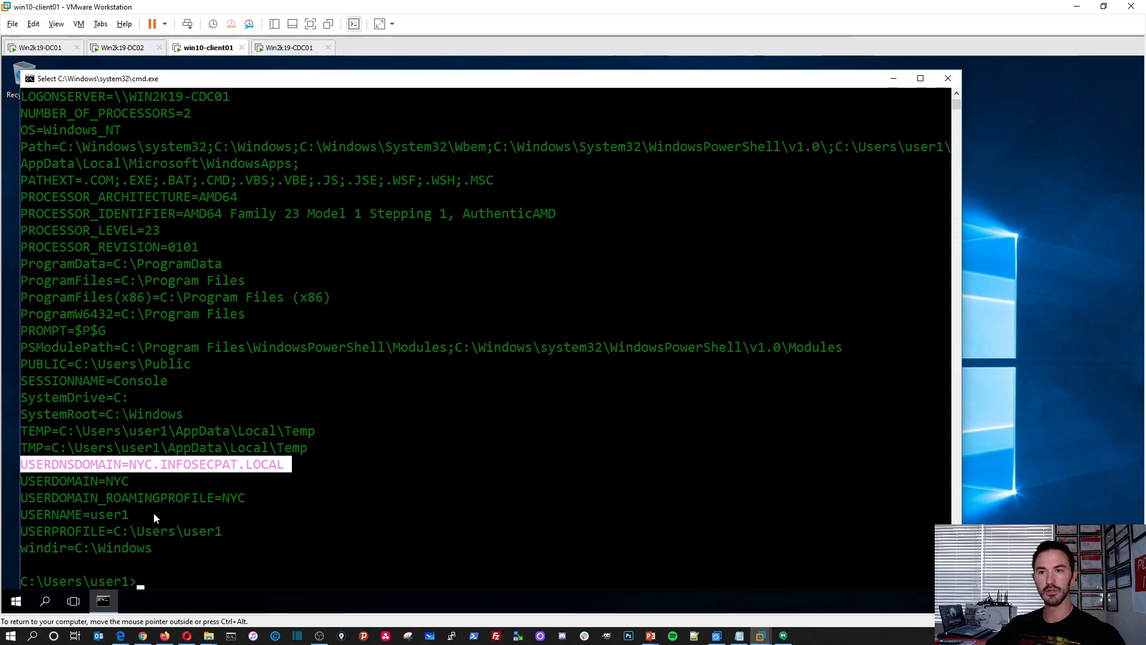
left_click_drag(134, 481, 71, 482)
left_click_drag(179, 548, 187, 548)
Query the authenticating domain controller with echo %logonserver%.
scroll(401, 483, "down", 5)
scroll(355, 426, "down", 1)
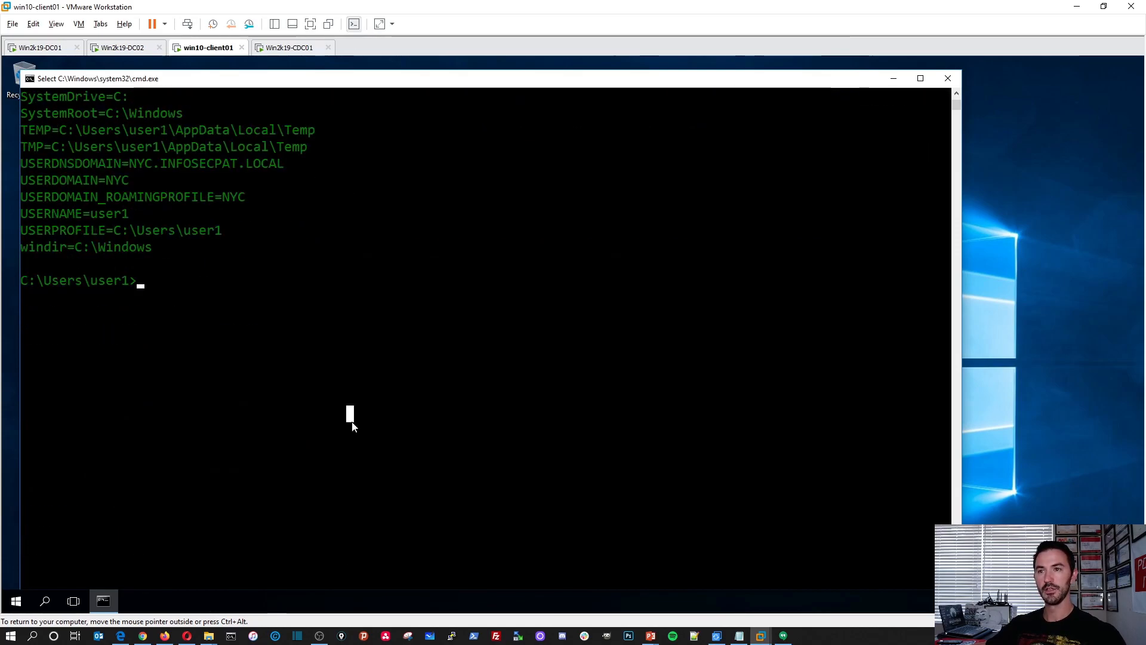
type("echo")
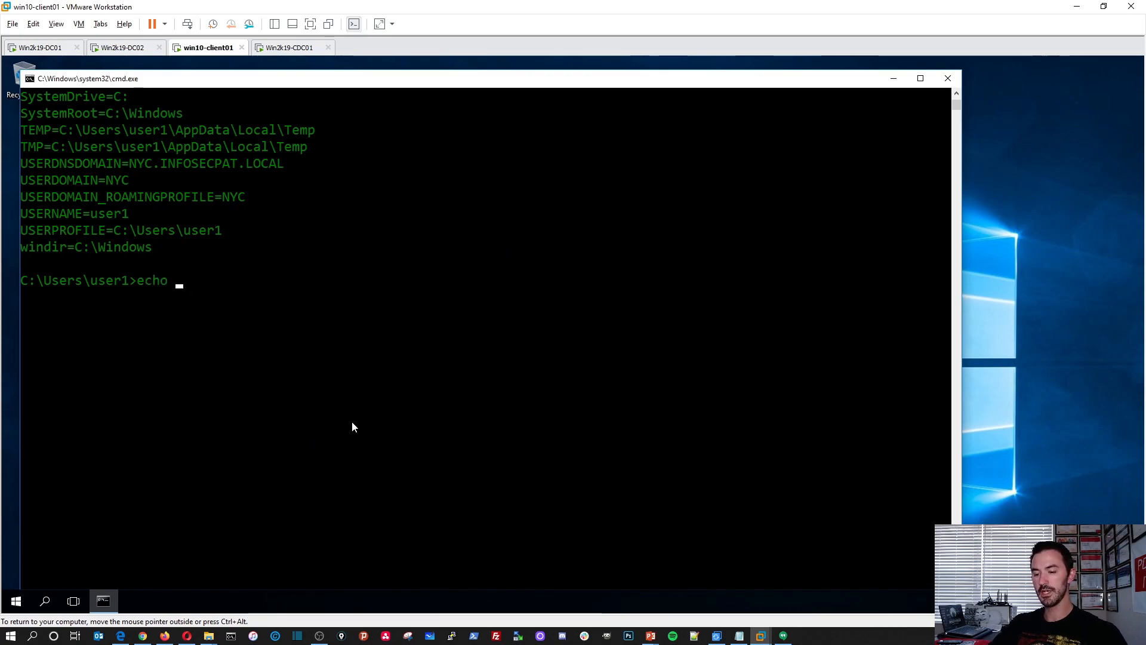
type(" %logon")
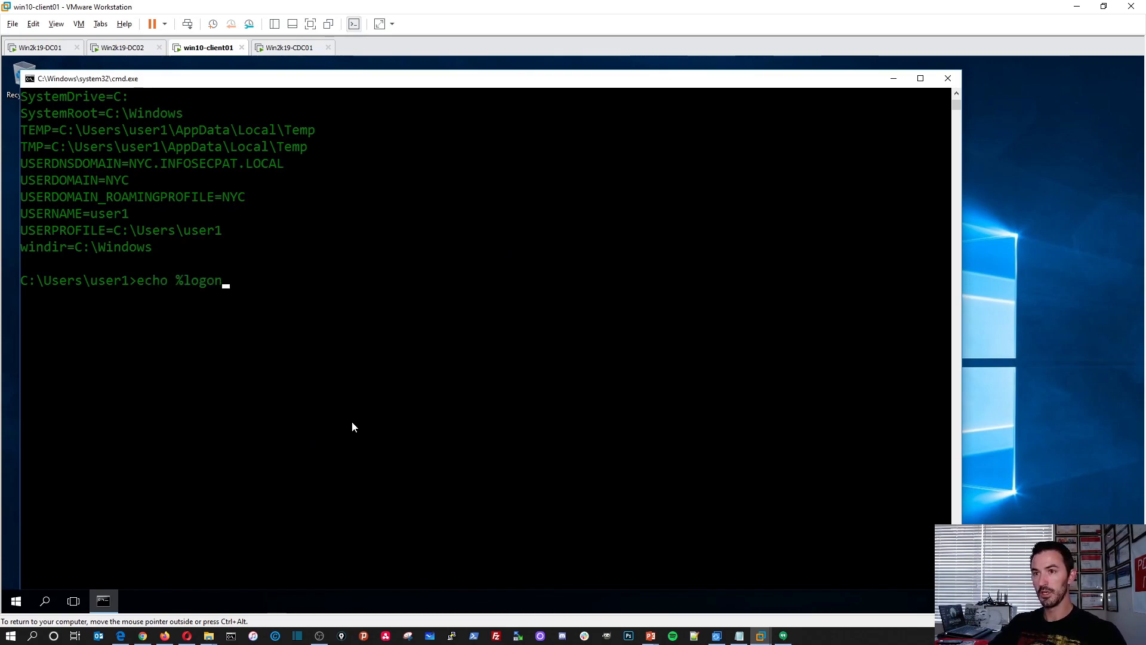
type("server%")
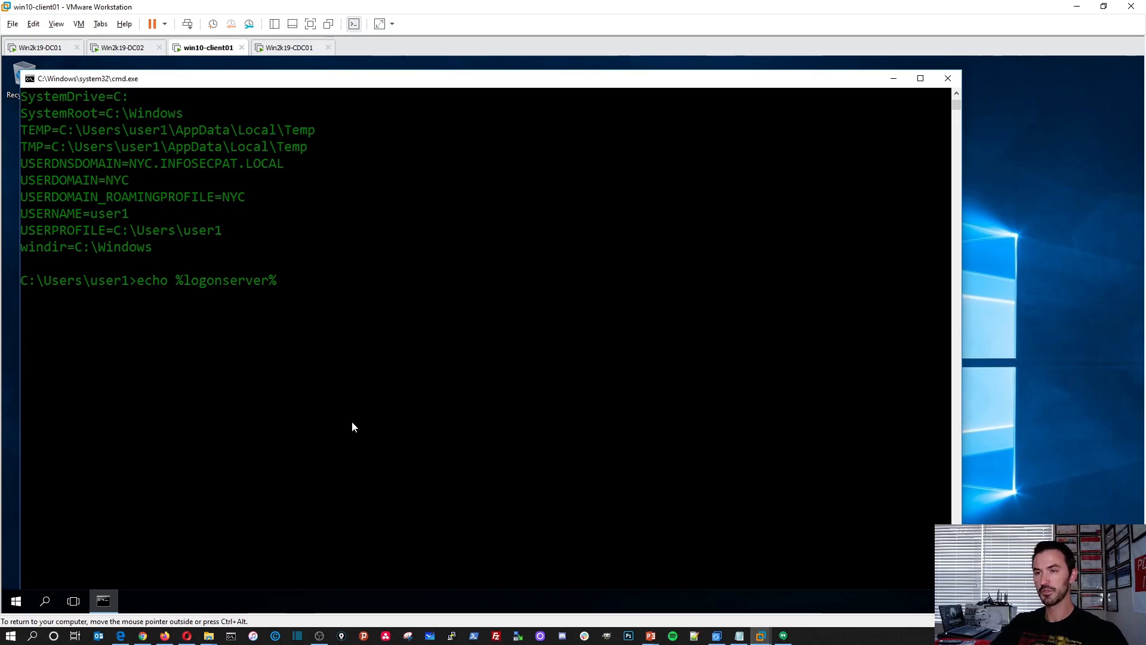
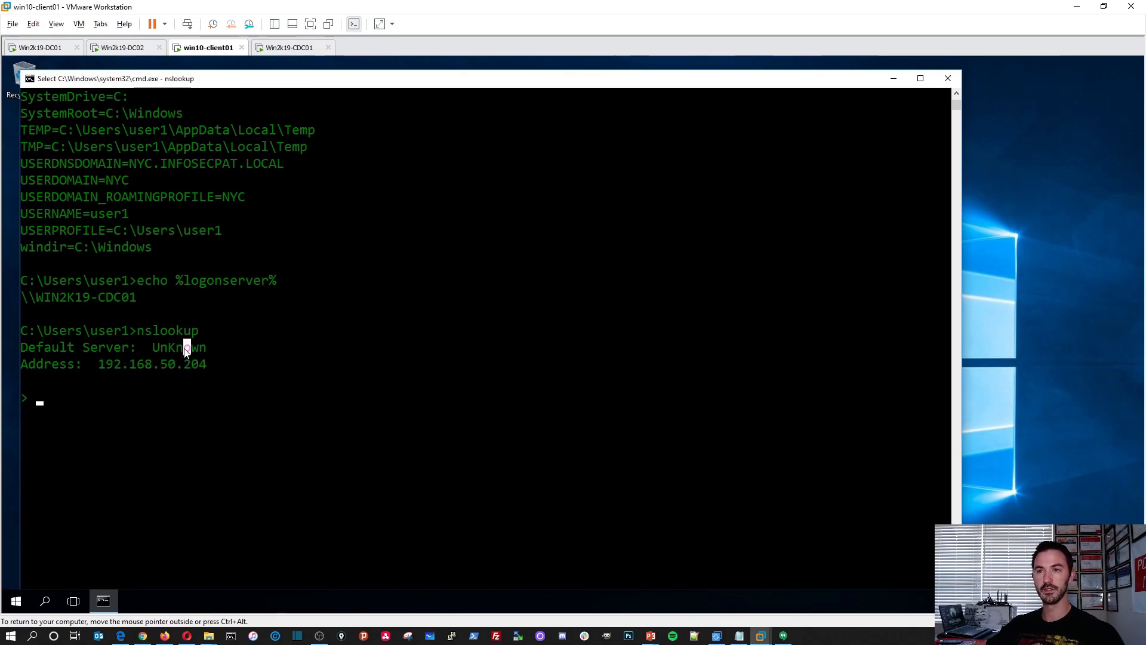
Highlight part of the nslookup default server output, and request the Ethernet0 connection's properties from the Network and Sharing Center.
left_click(148, 347)
left_click(203, 397)
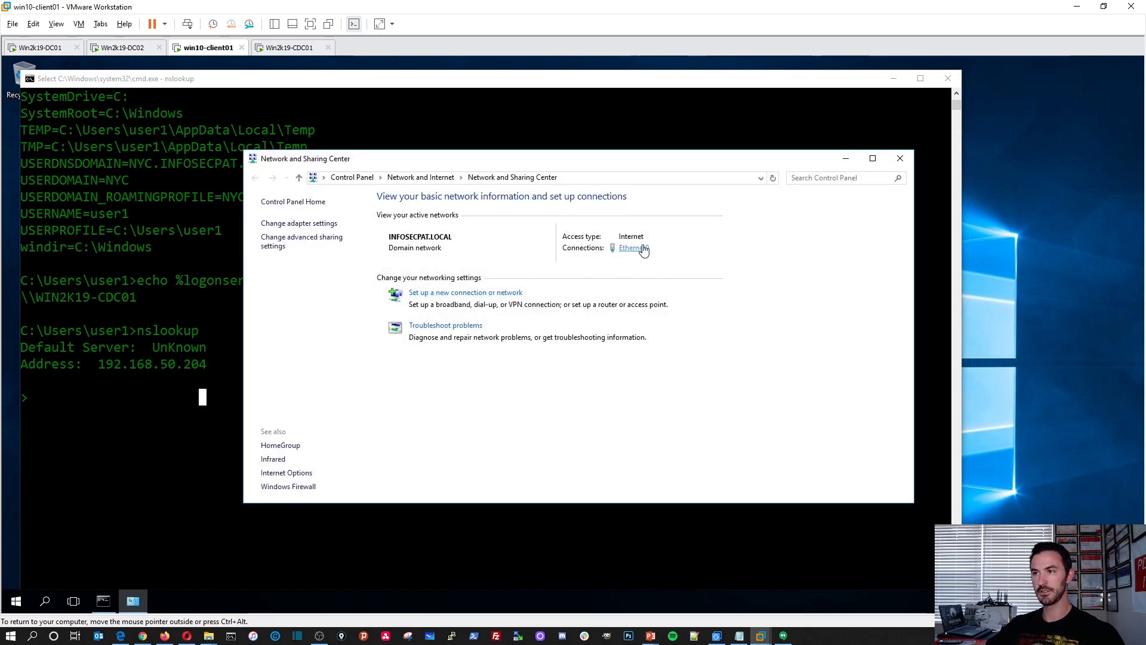
left_click(633, 247)
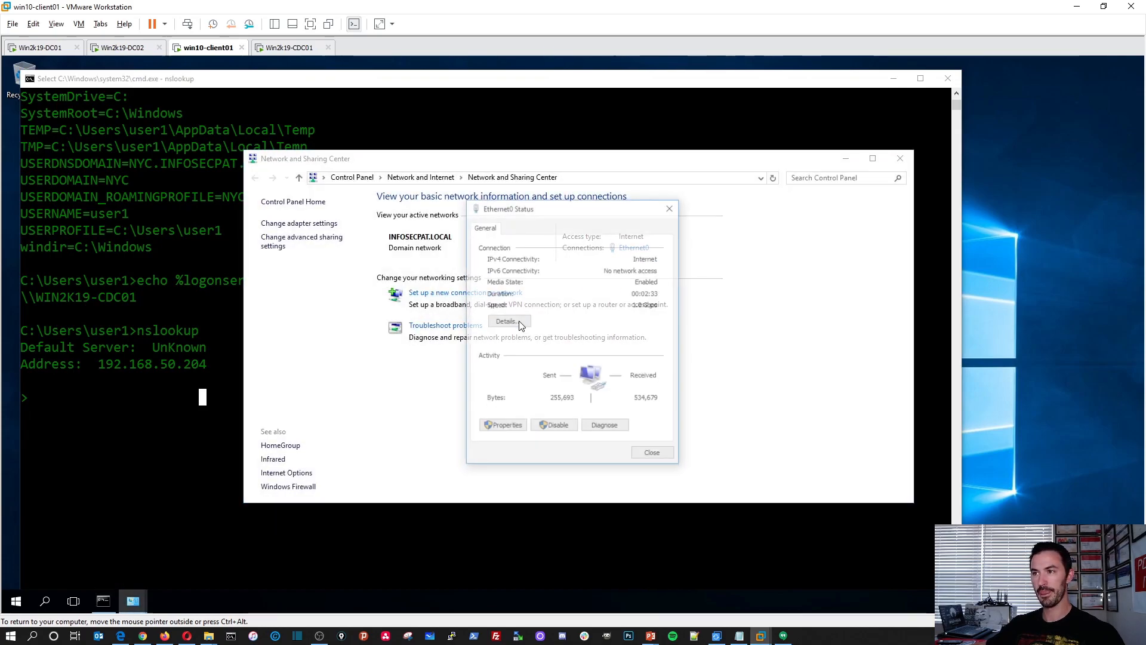
left_click(504, 423)
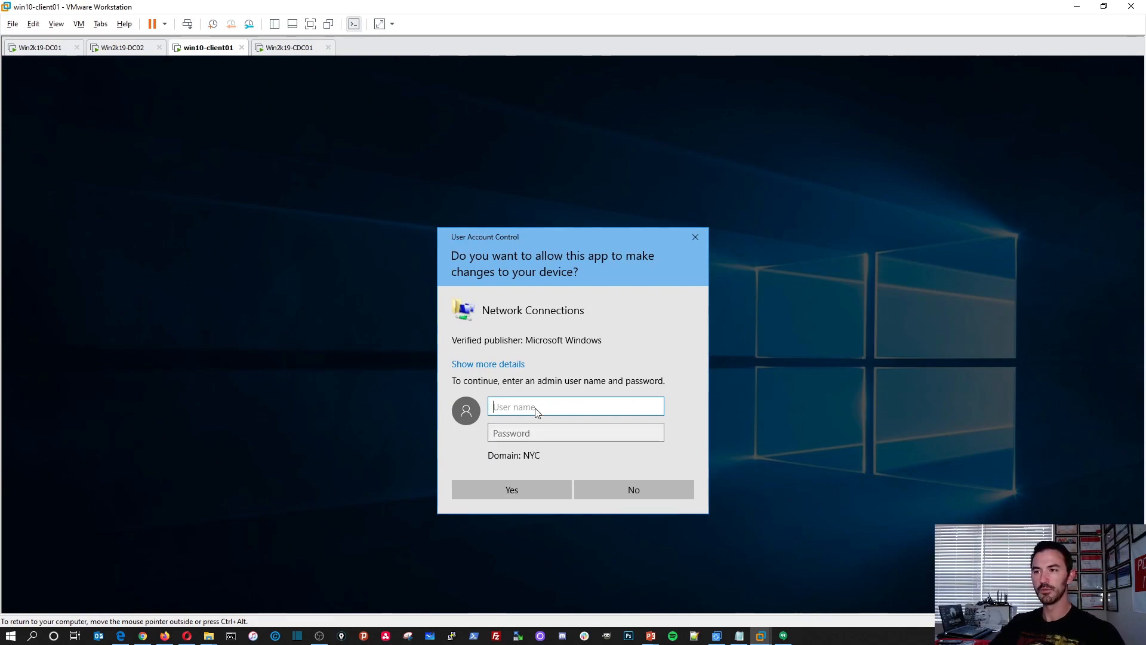
Authorize opening the network connection properties with the administrator user name and the account password.
type("adf")
key("BackSpace")
key("BackSpace")
key("BackSpace")
type("adm")
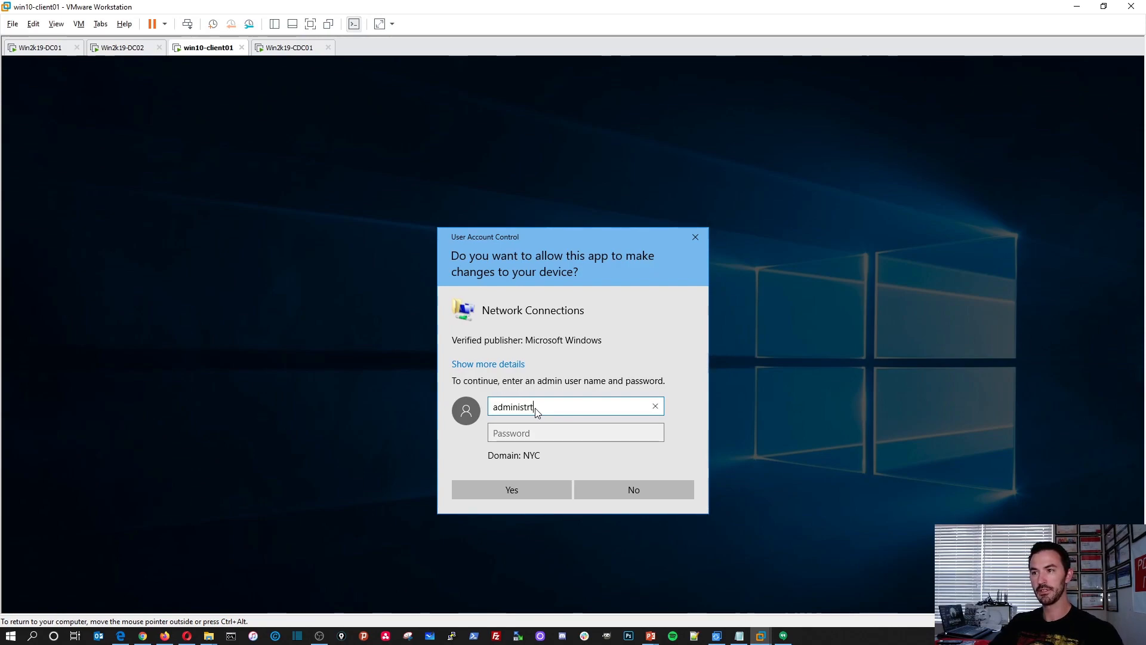
type("inistrator")
key("Tab")
type("••Password123")
key("Return")
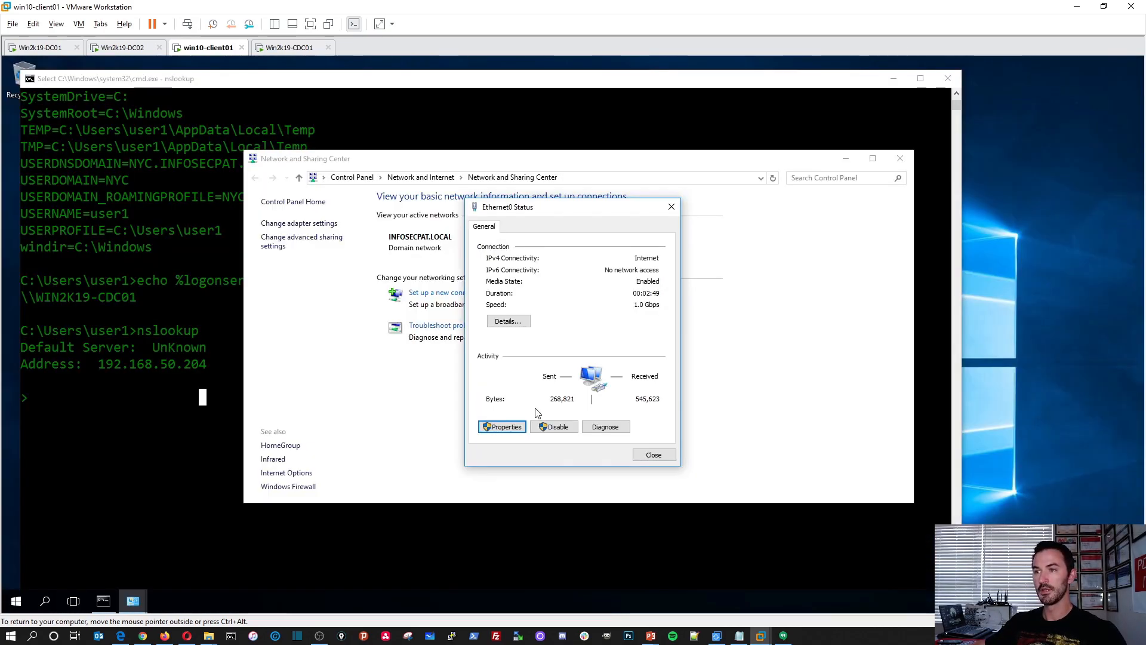
Check Ethernet0's IPv4 address and DNS server settings, and close all the network windows without changing anything.
left_click(549, 345)
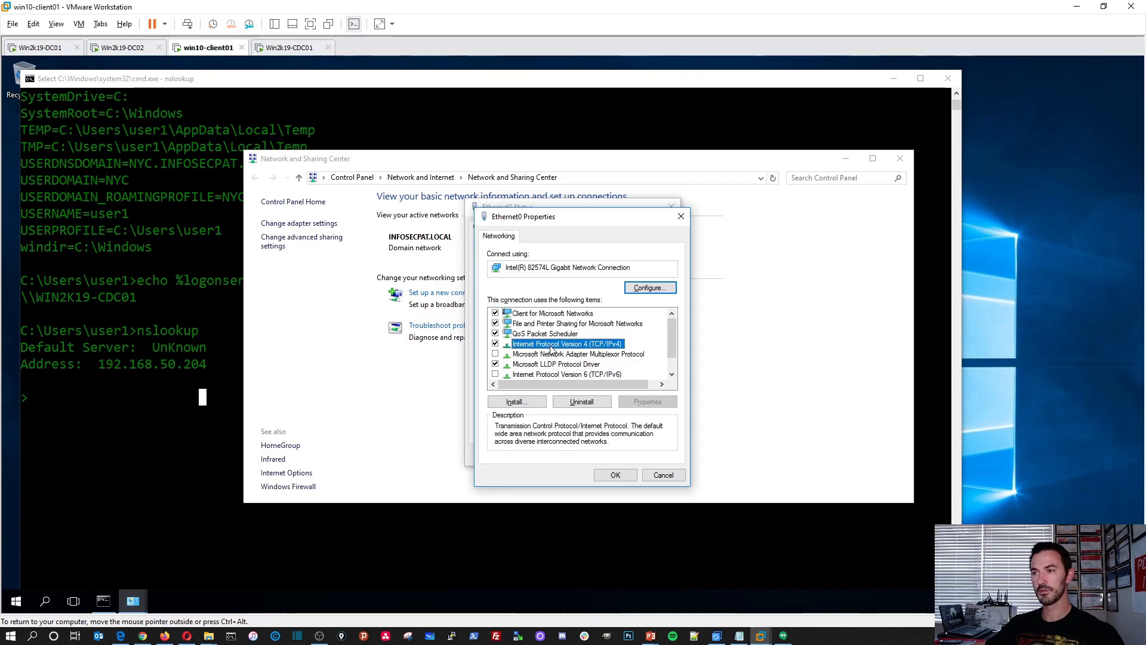
double_click(550, 345)
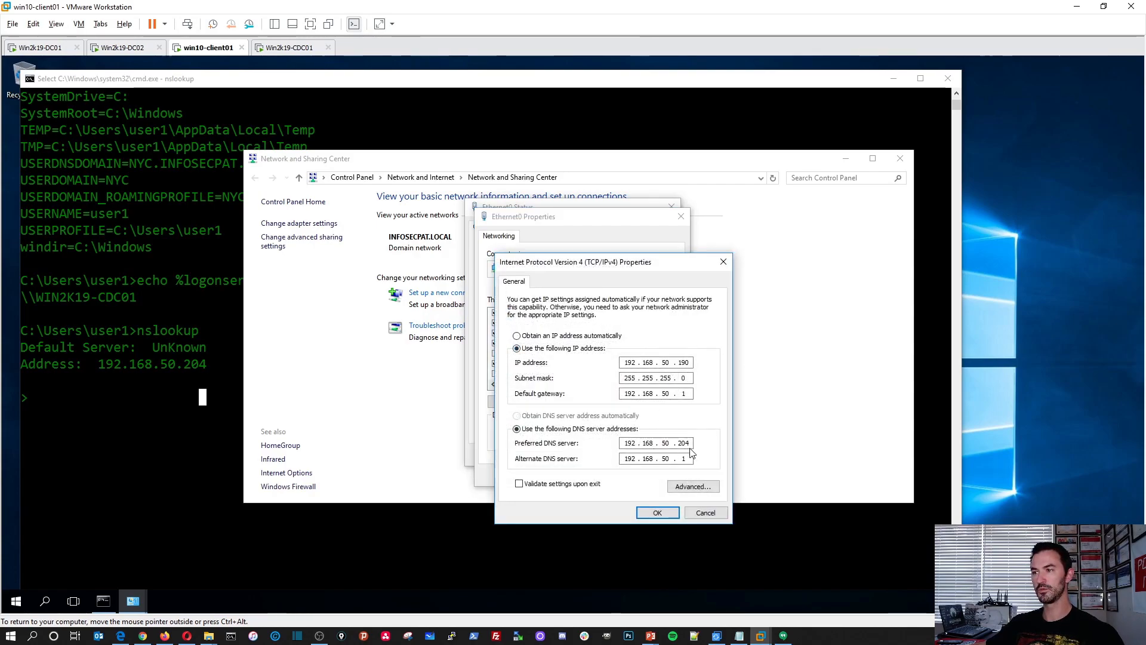
left_click(691, 512)
left_click(663, 474)
left_click(652, 456)
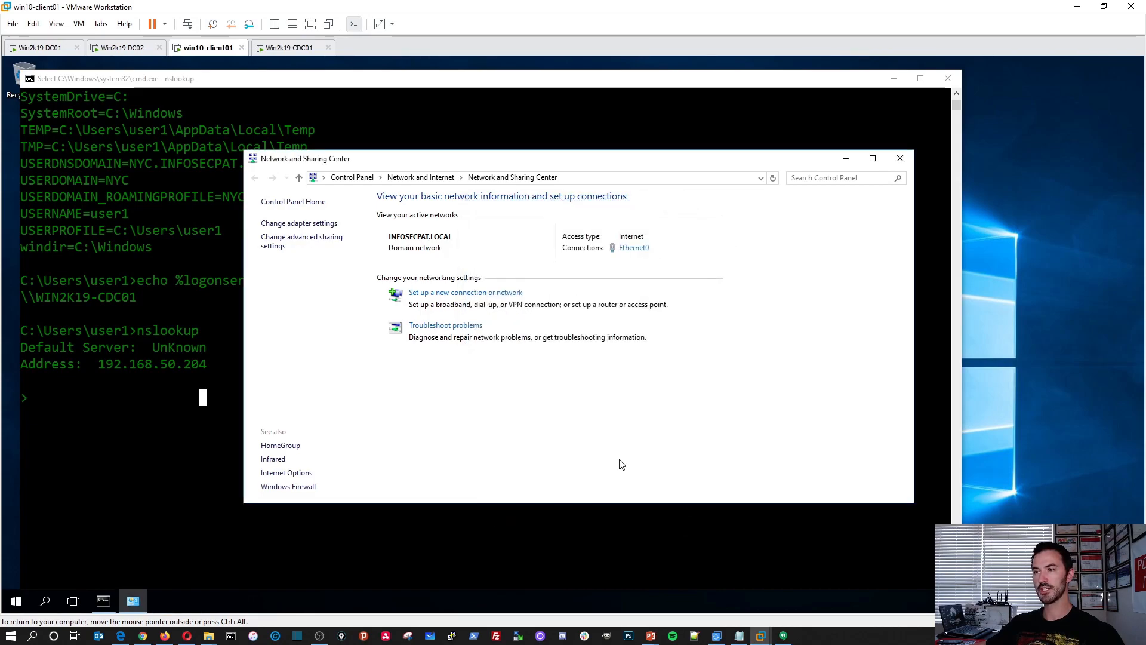
left_click(900, 159)
Exit nslookup and close the Command Prompt, returning to the Win2k19-CDC01 virtual machine.
type("exit")
key("Return")
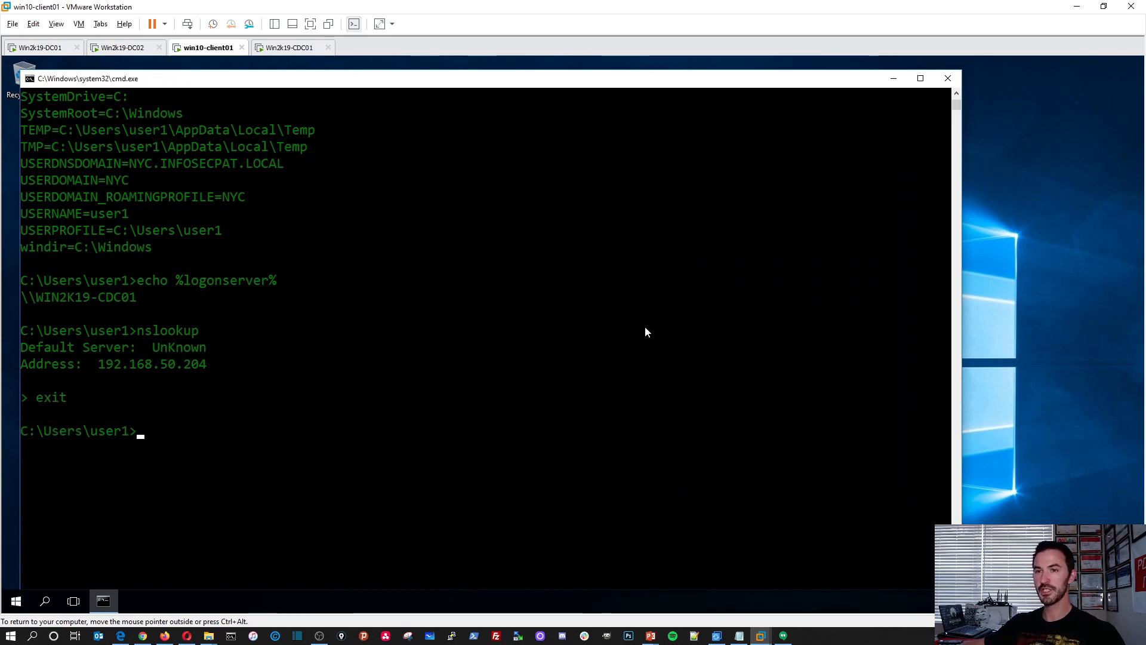
left_click(946, 78)
left_click(288, 47)
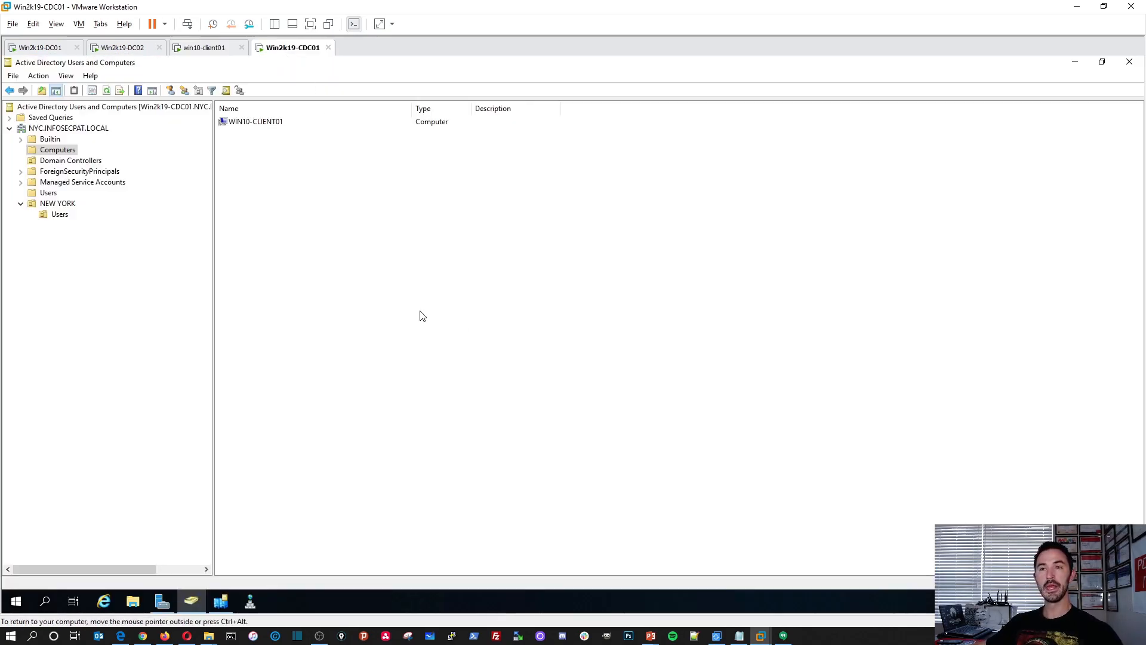